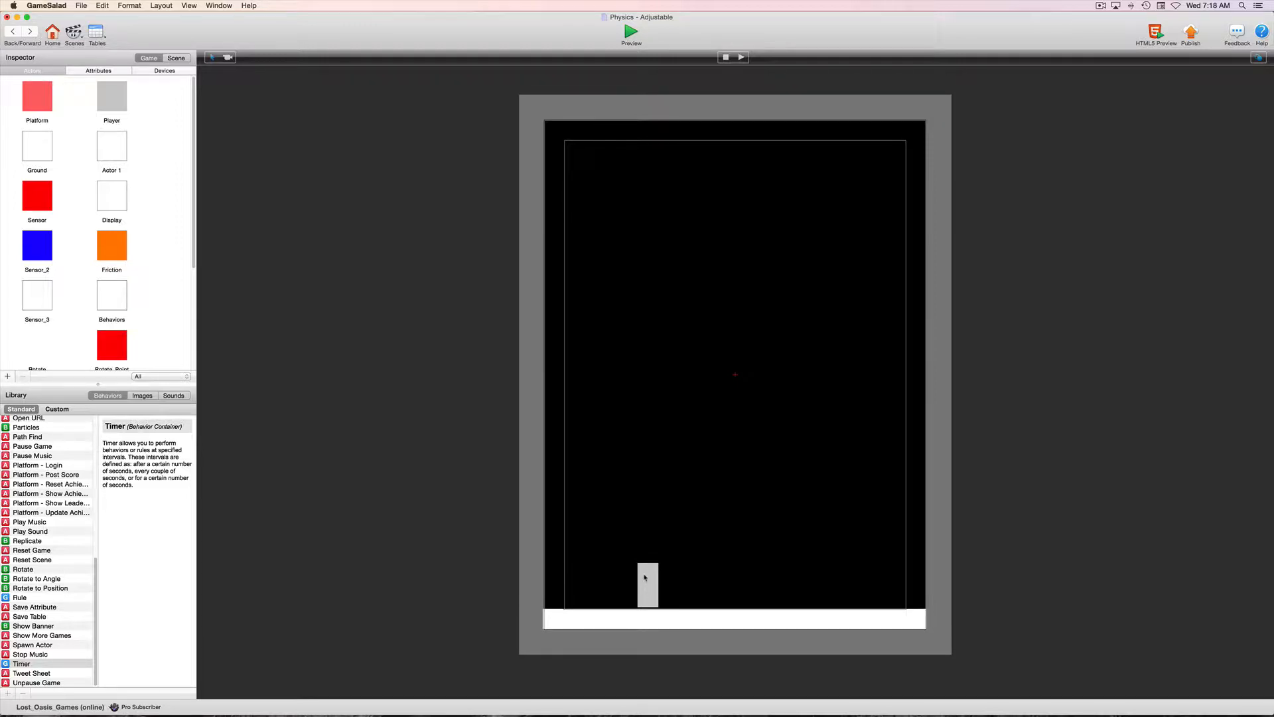
# Open the Player actor in the scene, duplicate its right-key rule and set the copy's key to left.
pyautogui.click(646, 578)
pyautogui.doubleClick(645, 578)
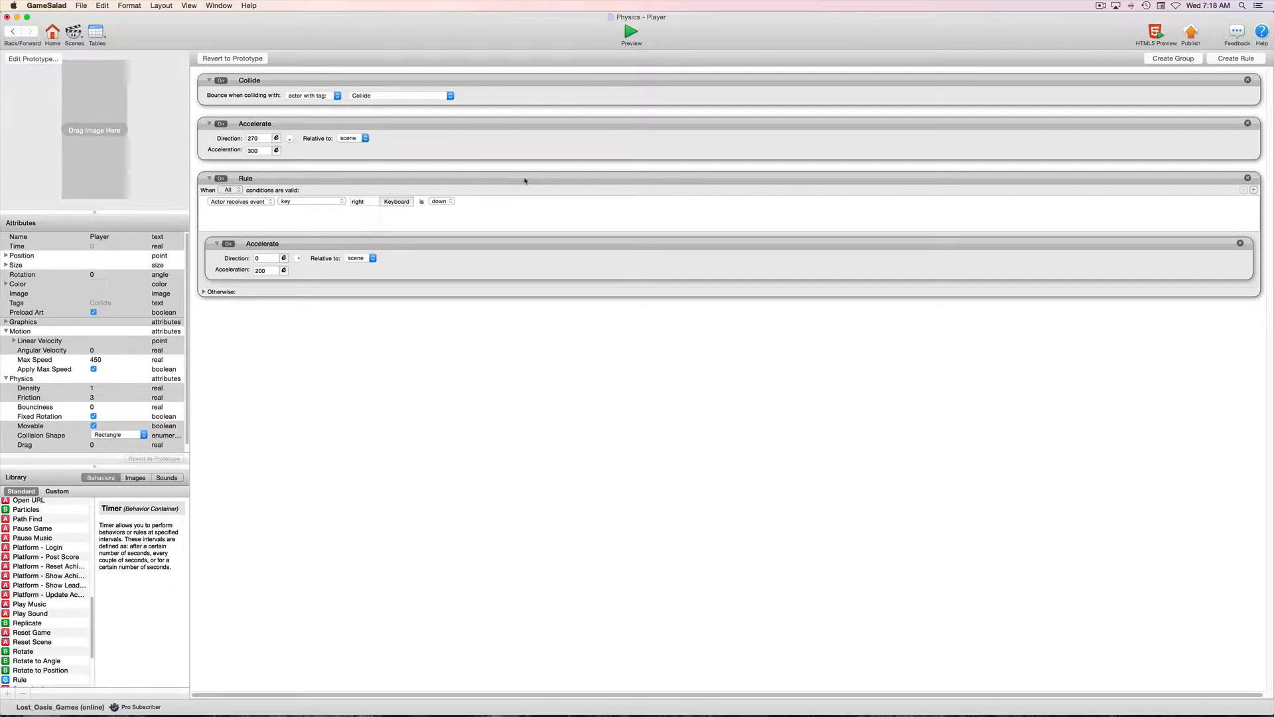
pyautogui.click(398, 181)
pyautogui.keyDown('alt'); pyautogui.moveTo(397, 181); pyautogui.dragTo(407, 338); pyautogui.keyUp('alt')
pyautogui.click(397, 338)
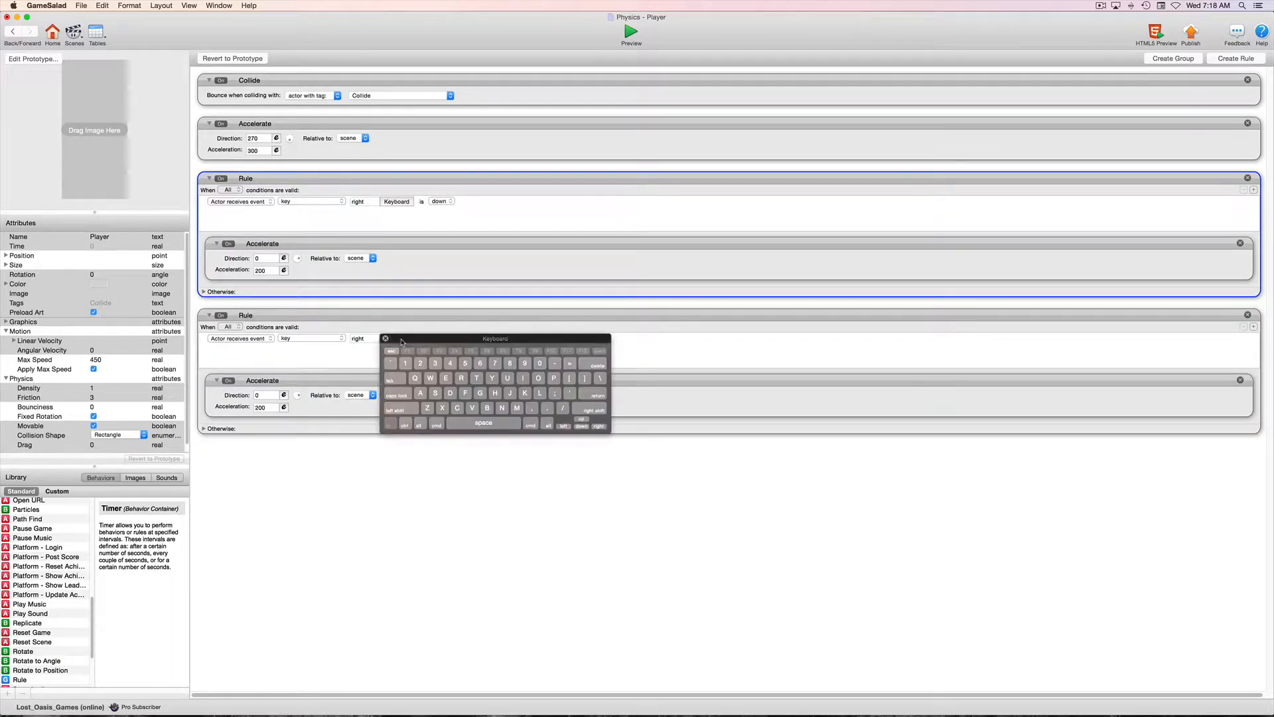
pyautogui.click(554, 427)
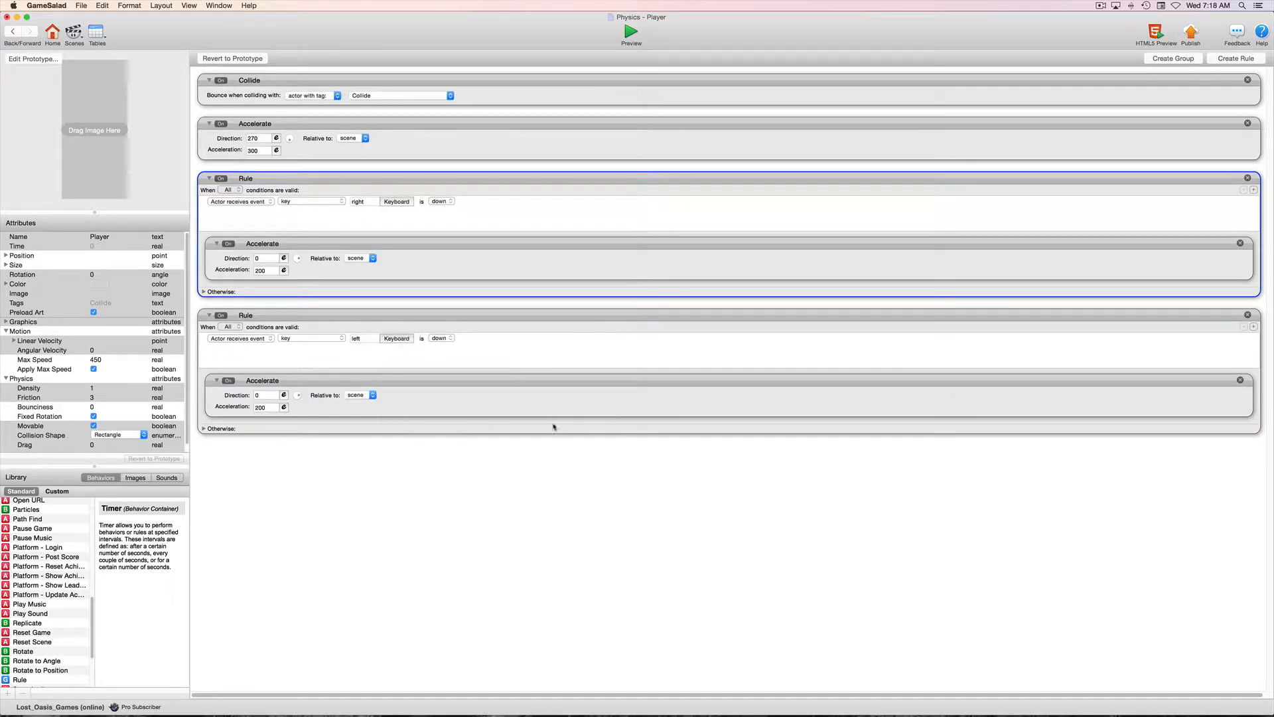
# Set the Accelerate direction in the left-key rule to 180.
pyautogui.click(264, 395)
pyautogui.write('180')
pyautogui.click(428, 472)
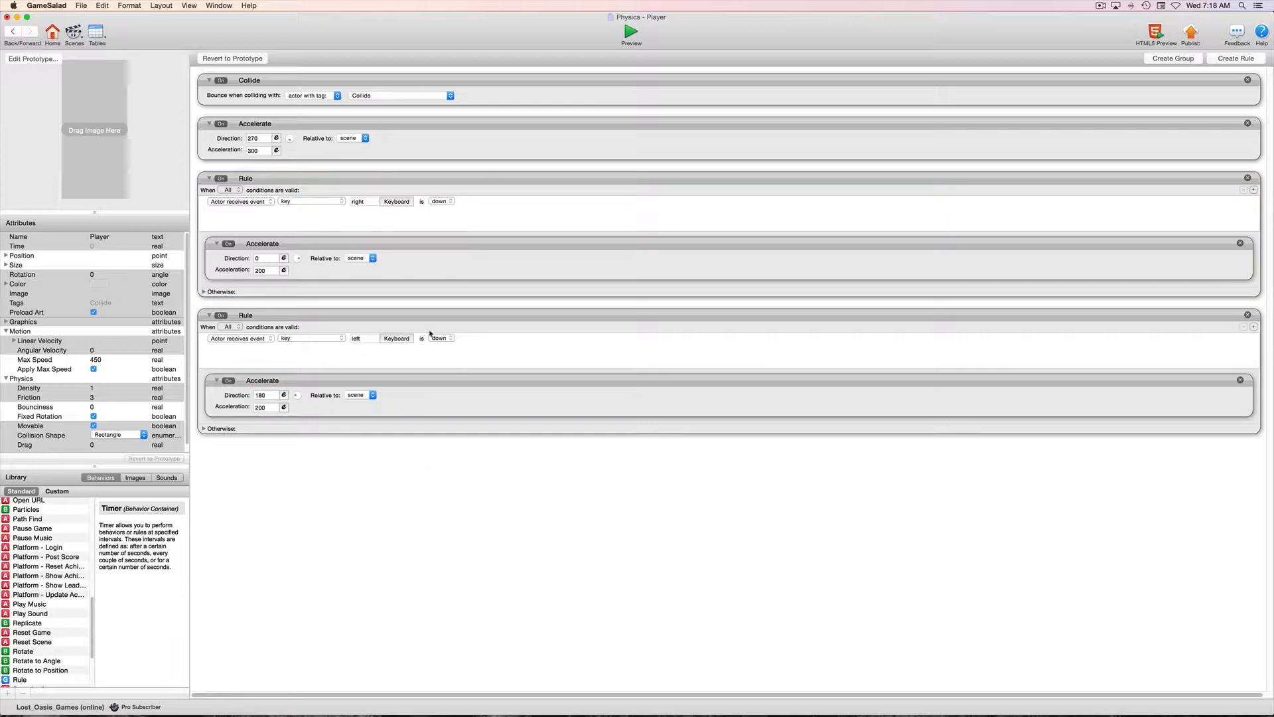
# Duplicate the left-key rule and set the copy's key to space.
pyautogui.click(446, 319)
pyautogui.moveTo(446, 319); pyautogui.dragTo(448, 497)
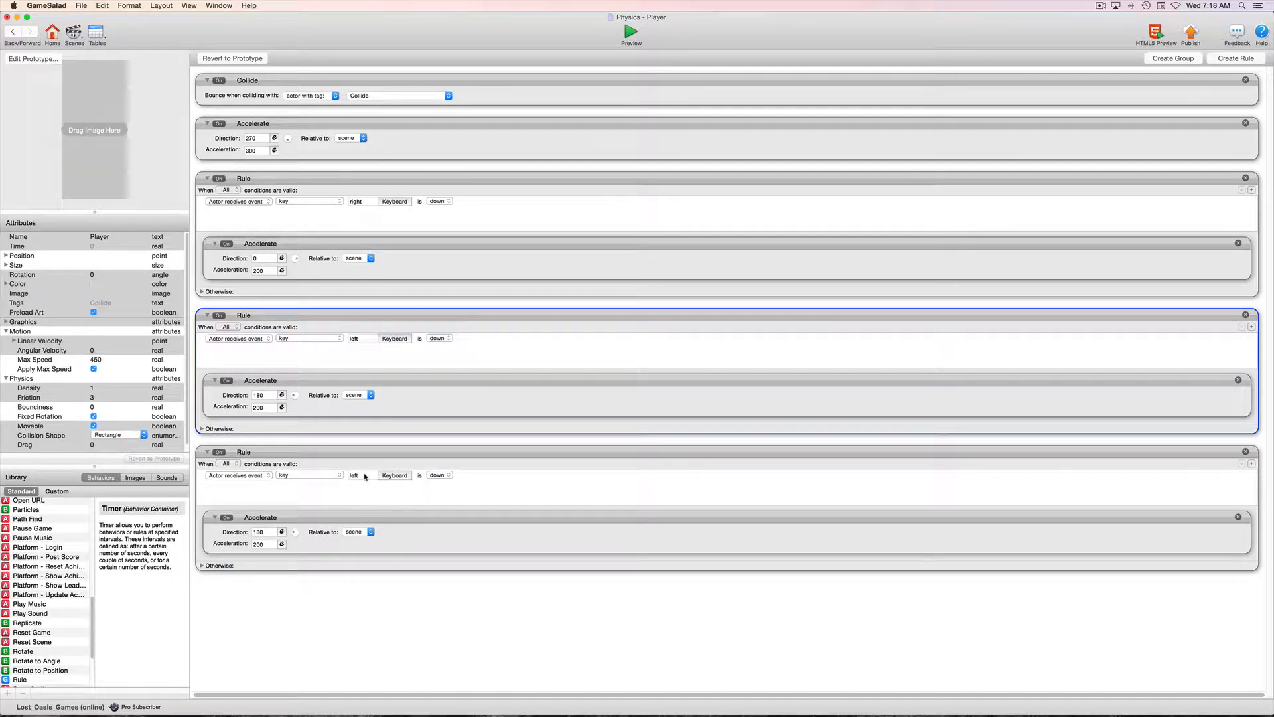
pyautogui.click(406, 475)
pyautogui.press('space')
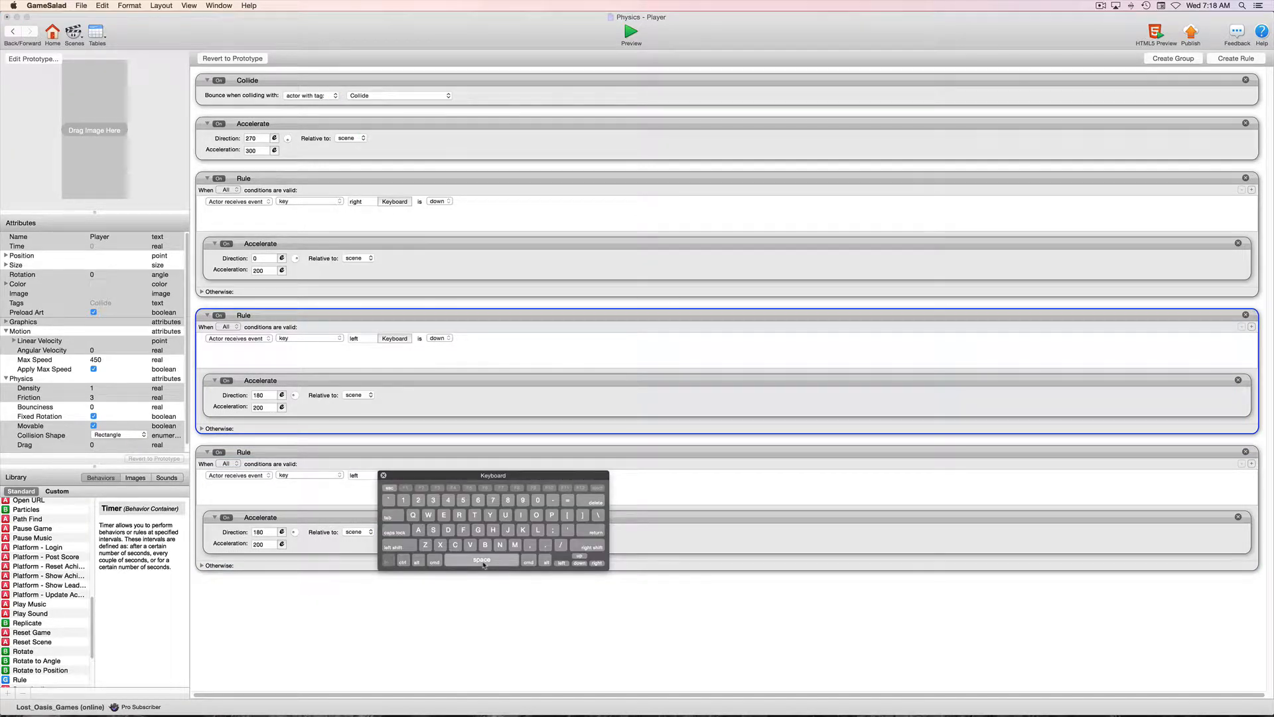
# Set the space rule's Accelerate behavior to direction 90 and acceleration 400.
pyautogui.doubleClick(265, 532)
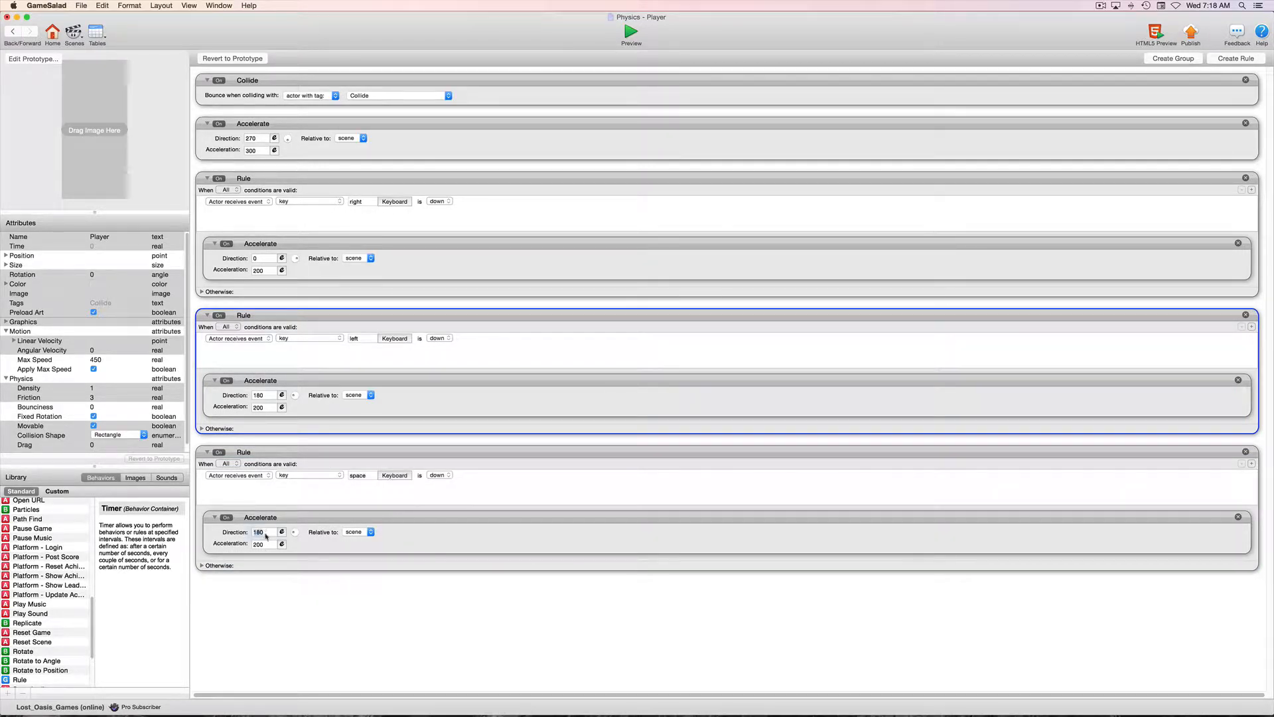
pyautogui.write('90')
pyautogui.doubleClick(263, 544)
pyautogui.click(338, 610)
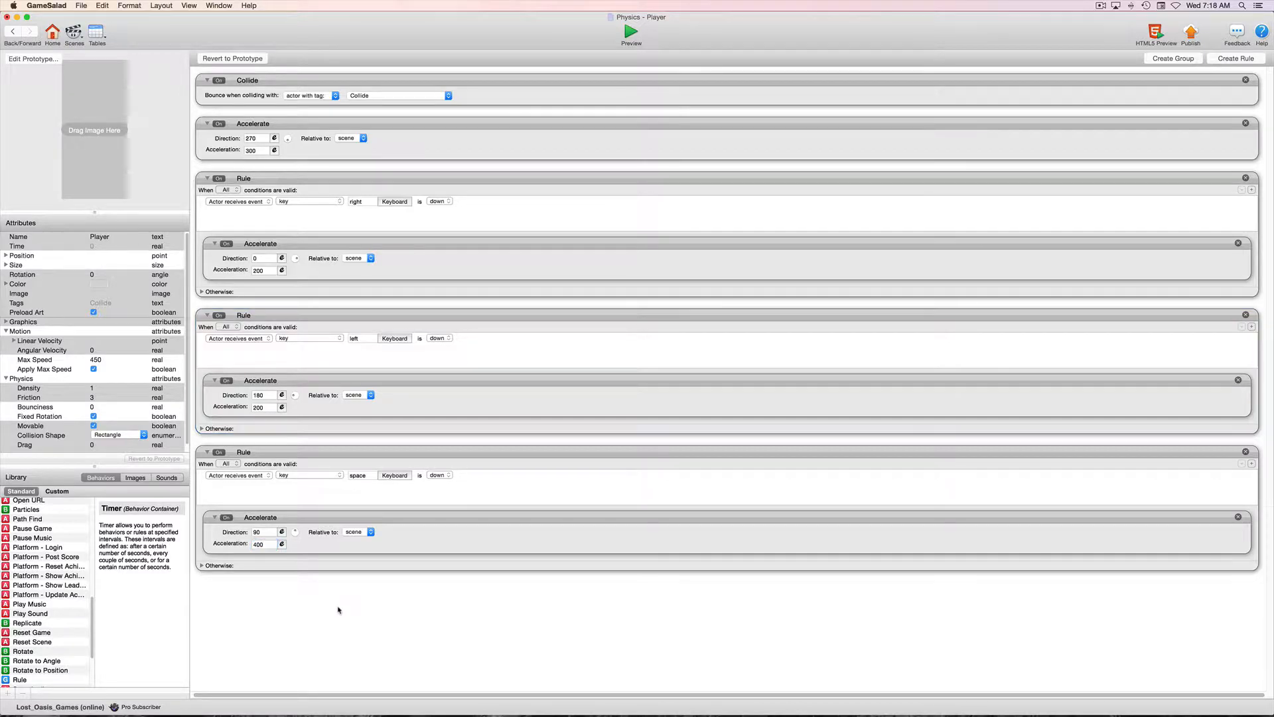
# Turn off Apply Max Speed for the Player, preview the scene and return to the actor editor.
pyautogui.click(94, 369)
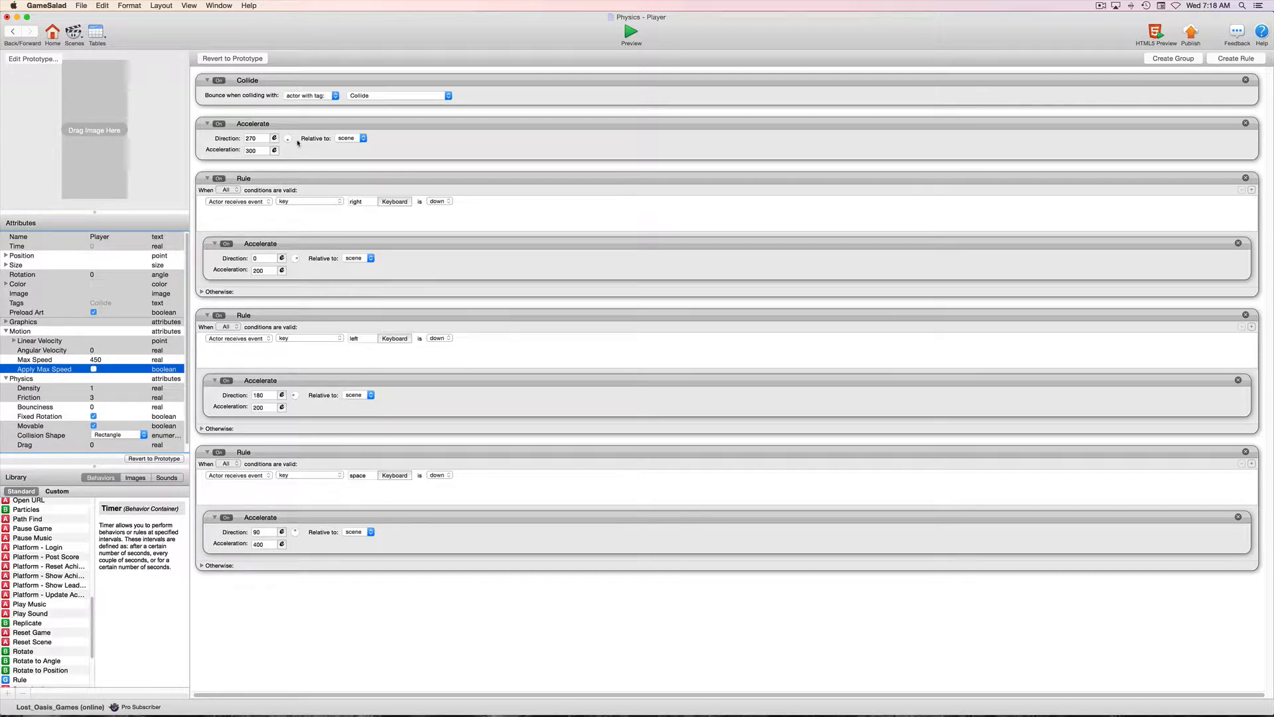
pyautogui.click(631, 33)
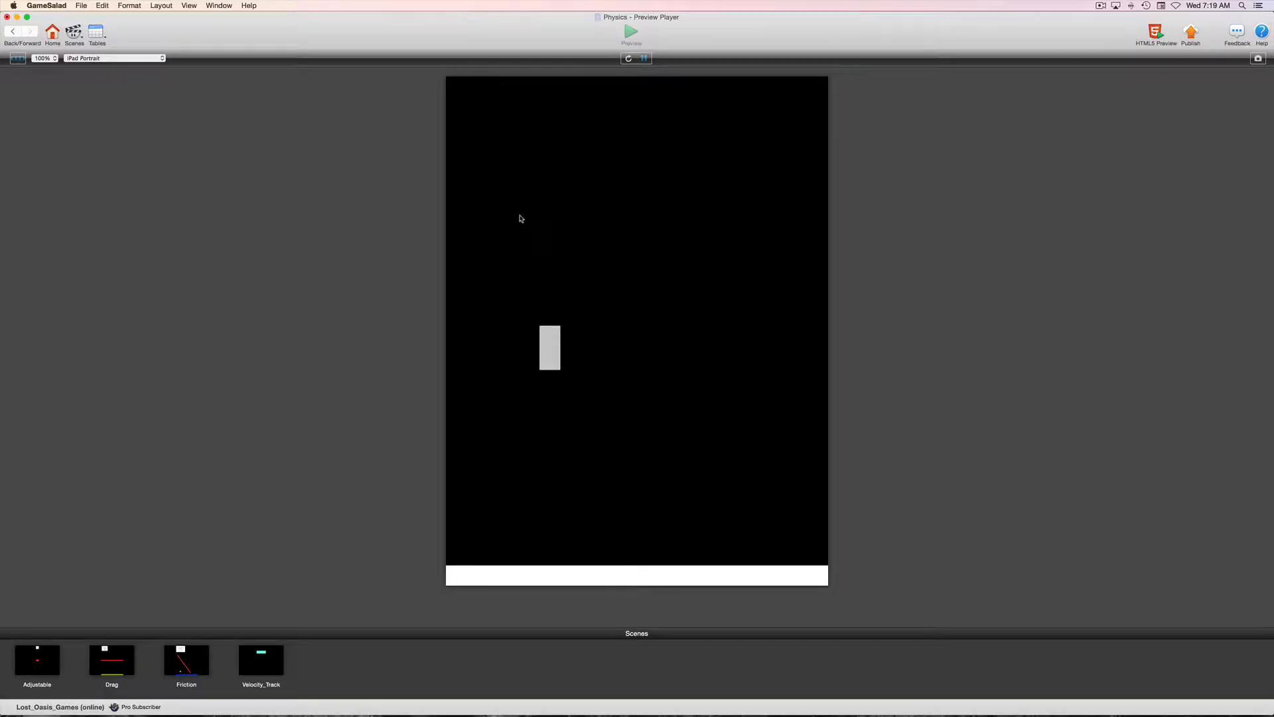
pyautogui.click(13, 31)
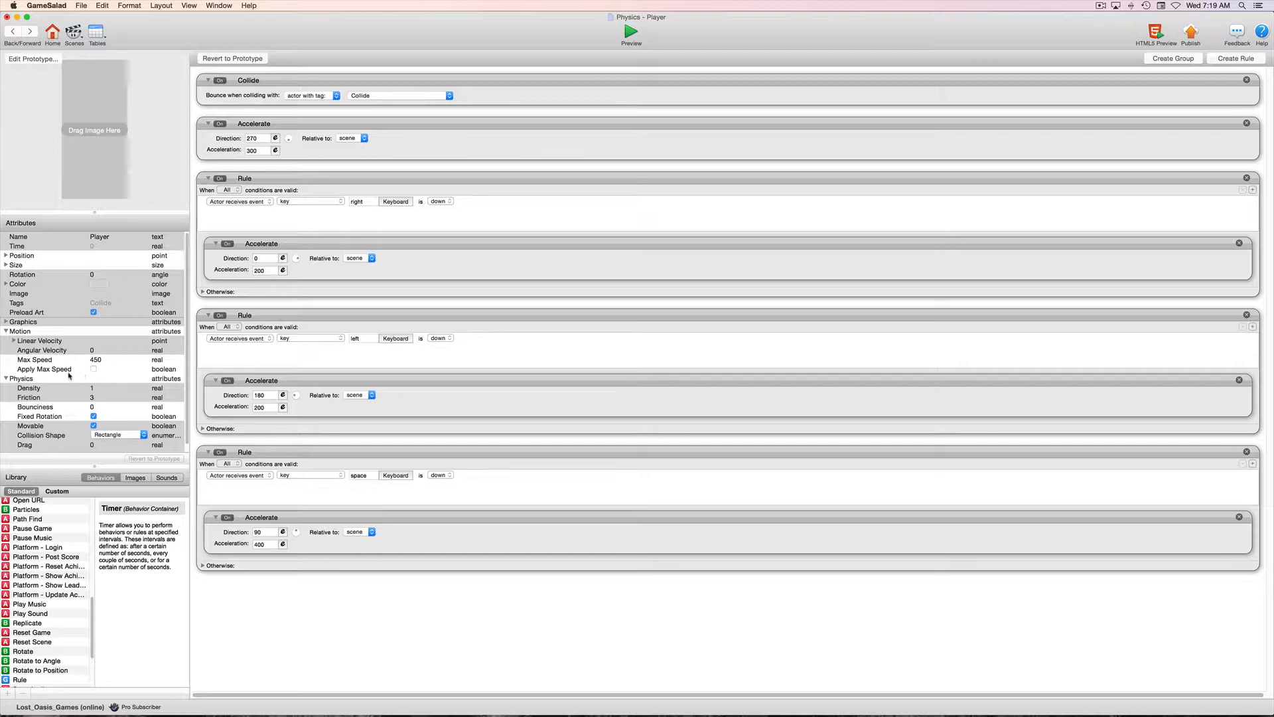
# Raise the space rule's acceleration to 1,000, test it in the preview and return to the actor editor.
pyautogui.scroll(-1, 96, 362)
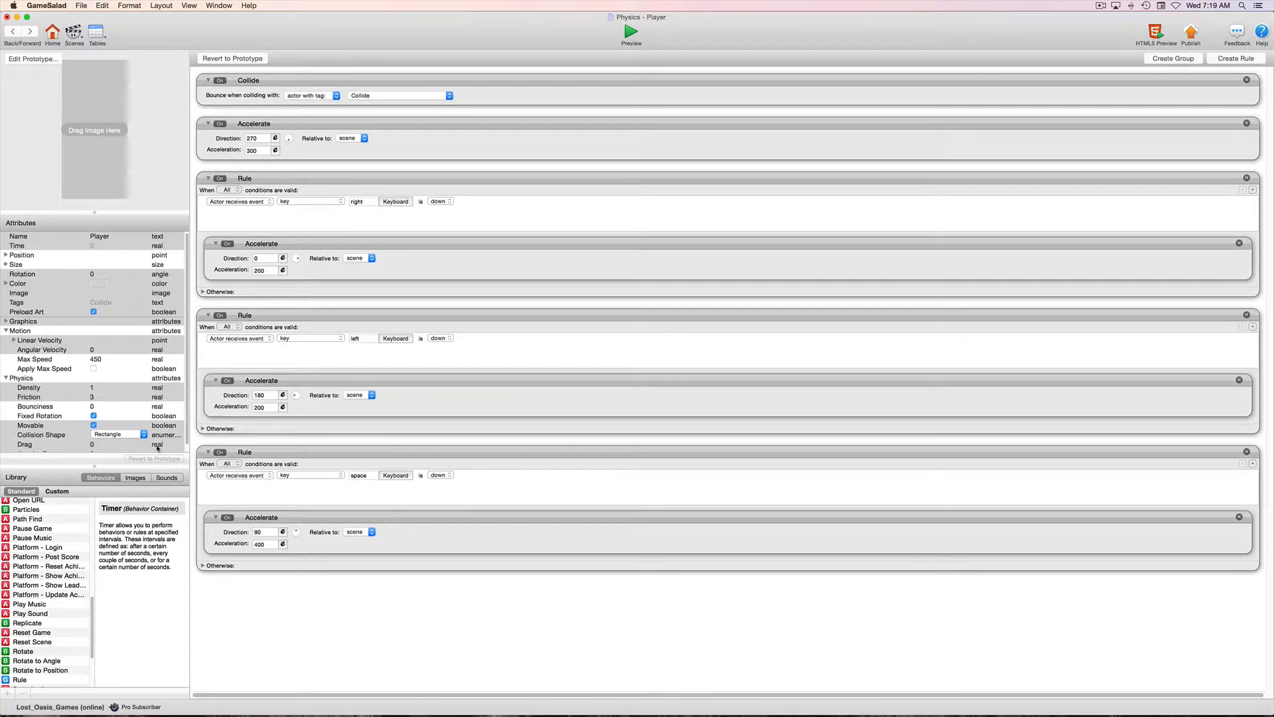
pyautogui.scroll(-1, 157, 448)
pyautogui.click(266, 544)
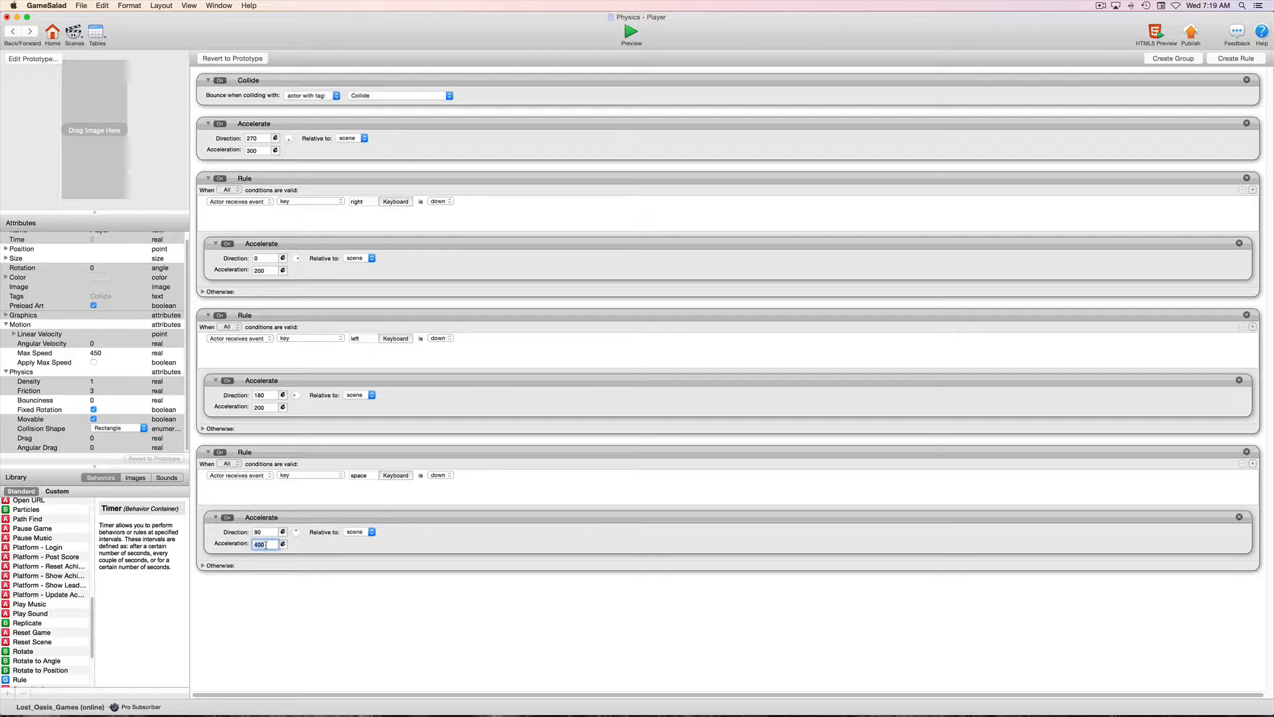
pyautogui.write('10')
pyautogui.press('Return')
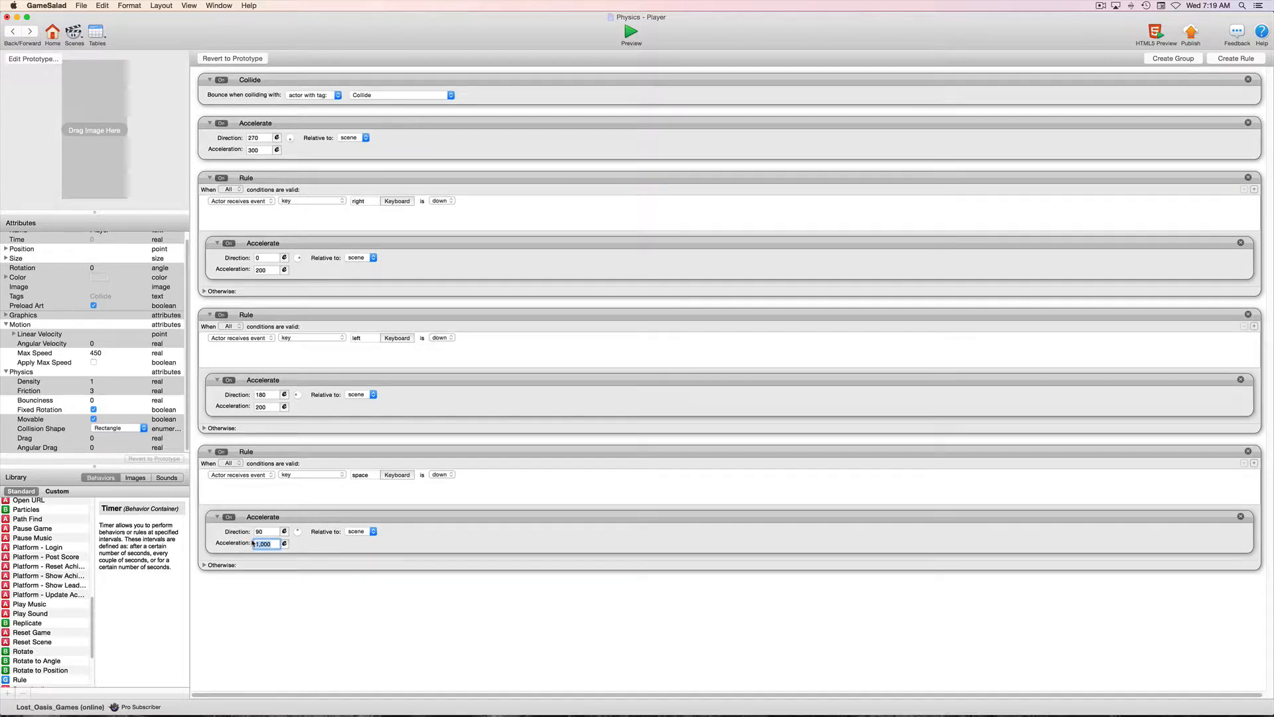
pyautogui.click(263, 544)
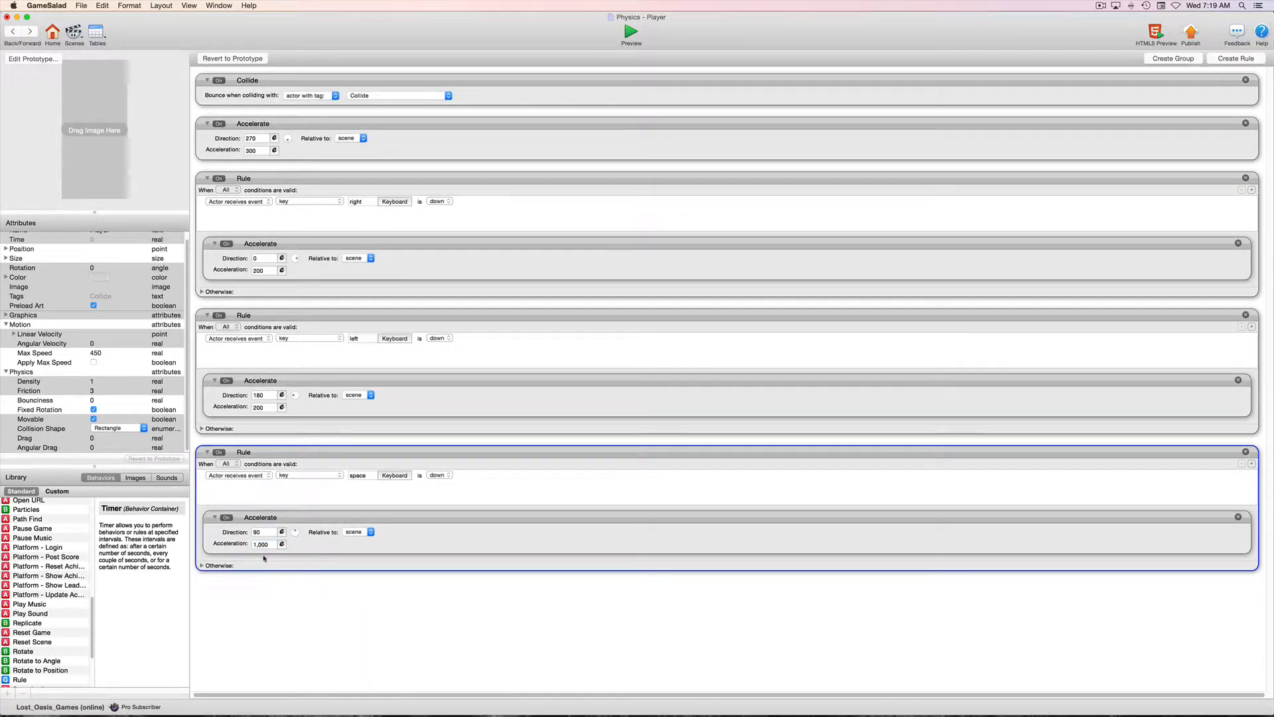
pyautogui.click(631, 32)
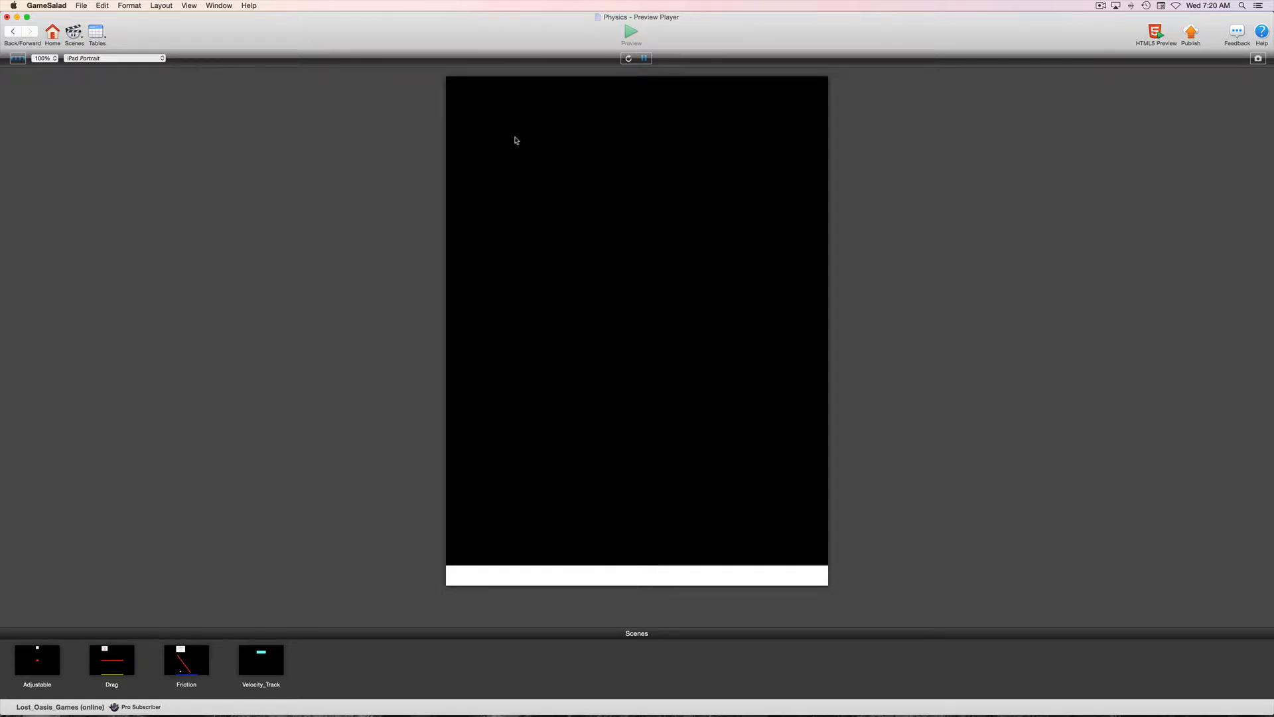
pyautogui.click(12, 32)
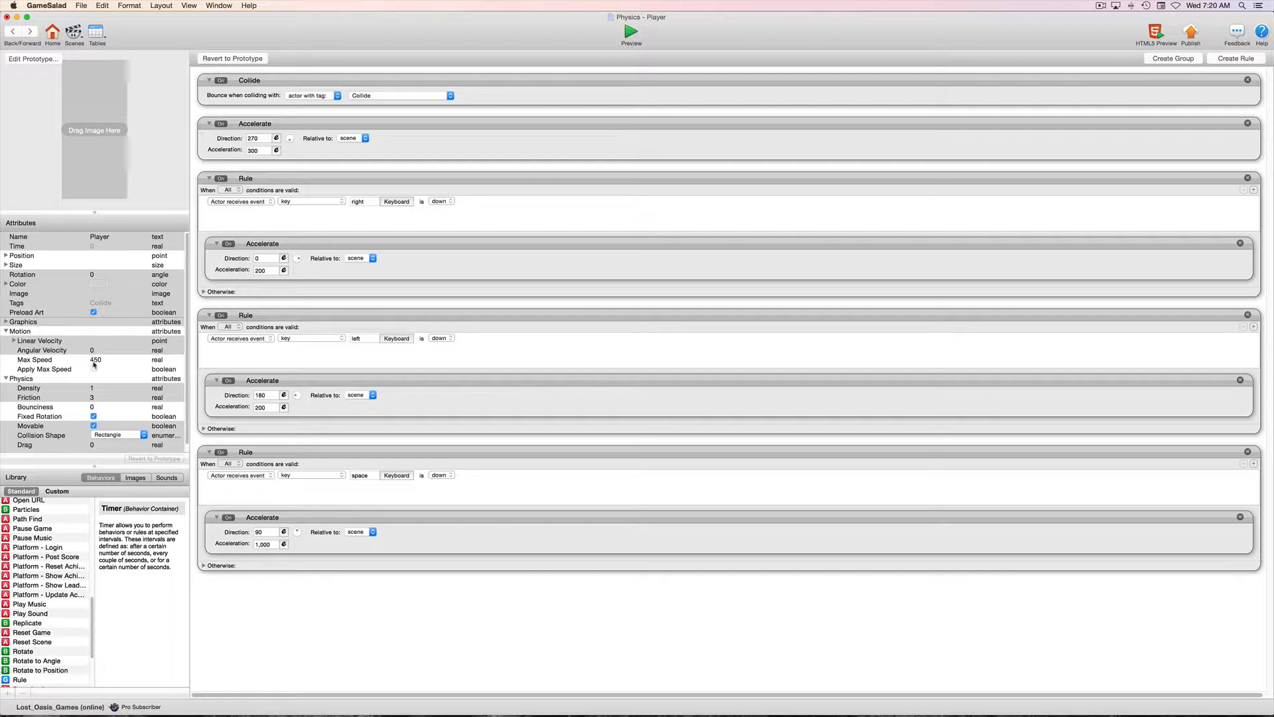
# Turn on Apply Max Speed for the Player, preview the scene and return to the actor editor.
pyautogui.click(93, 369)
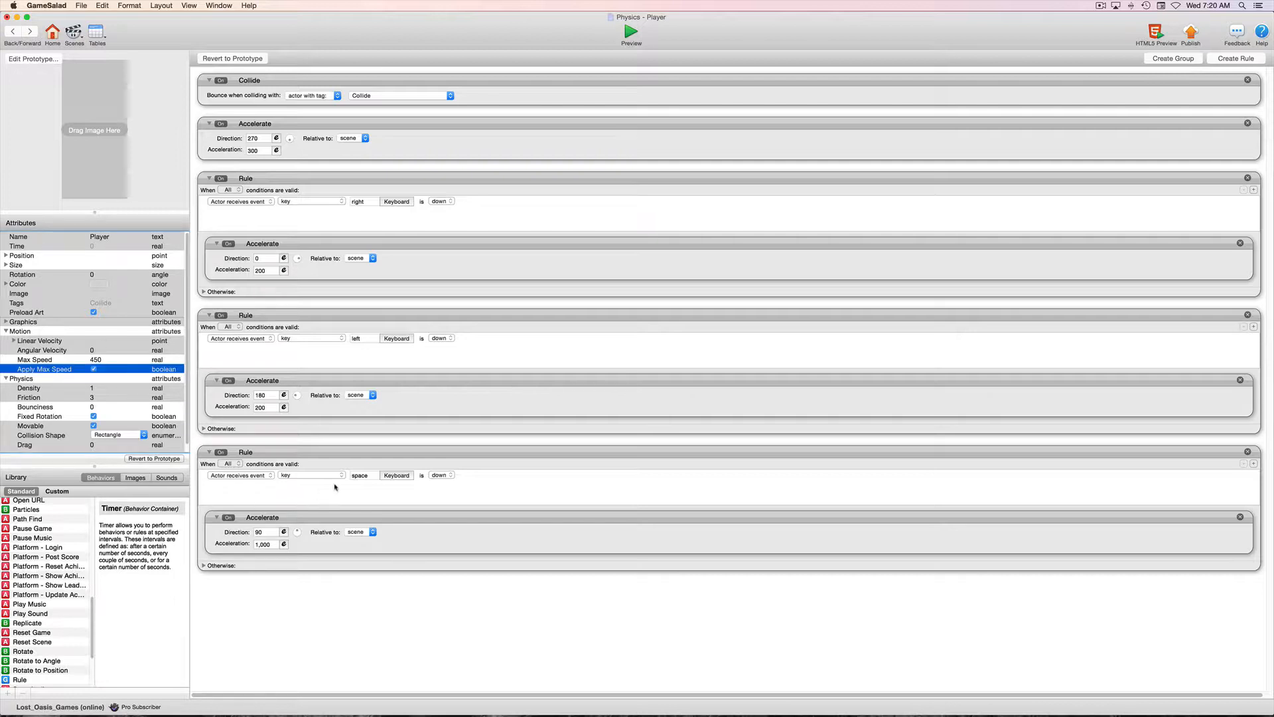
pyautogui.click(631, 32)
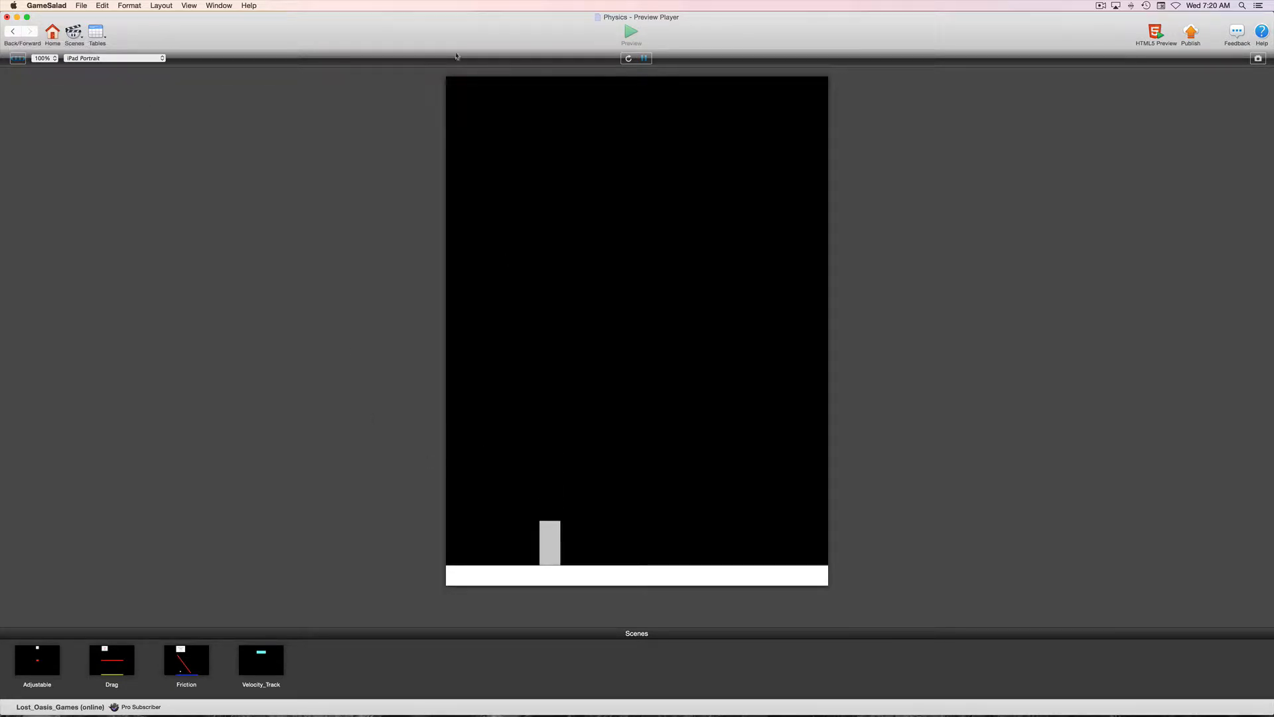
pyautogui.click(11, 33)
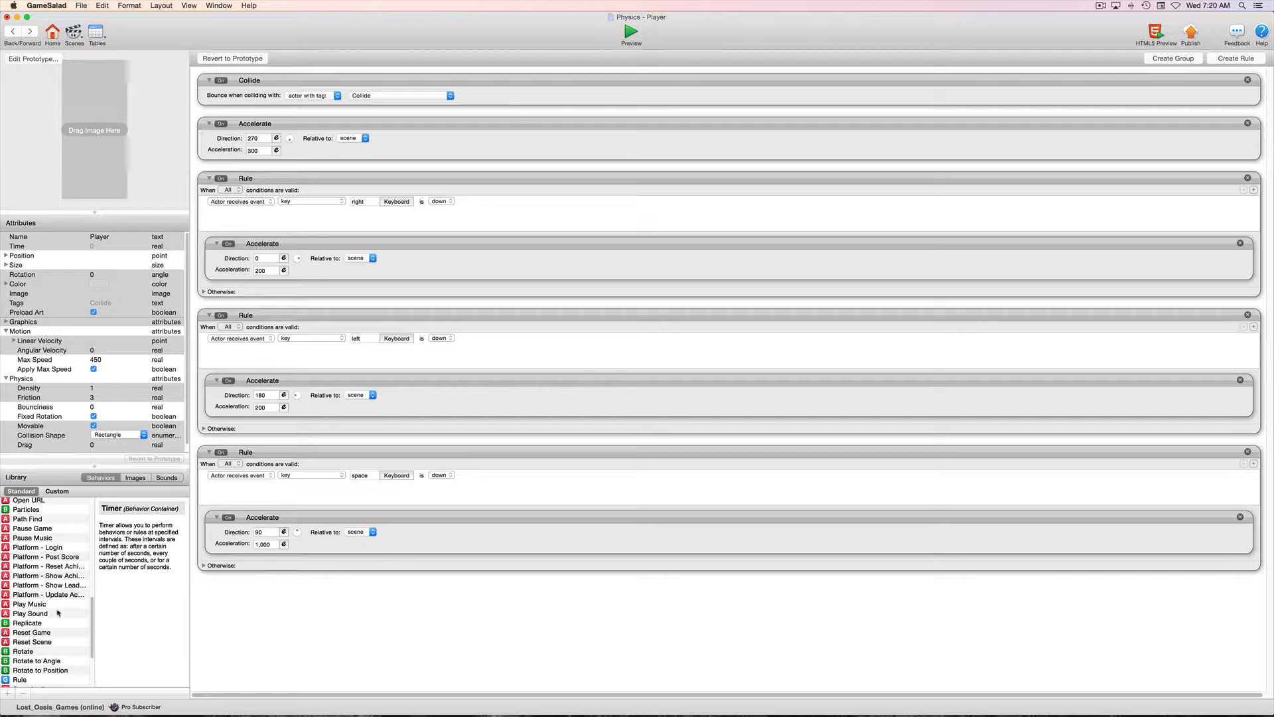
# Add a Timer of type For to the space rule and move the rule's Accelerate behavior inside it.
pyautogui.scroll(-4, 58, 612)
pyautogui.moveTo(5, 663); pyautogui.dragTo(274, 532)
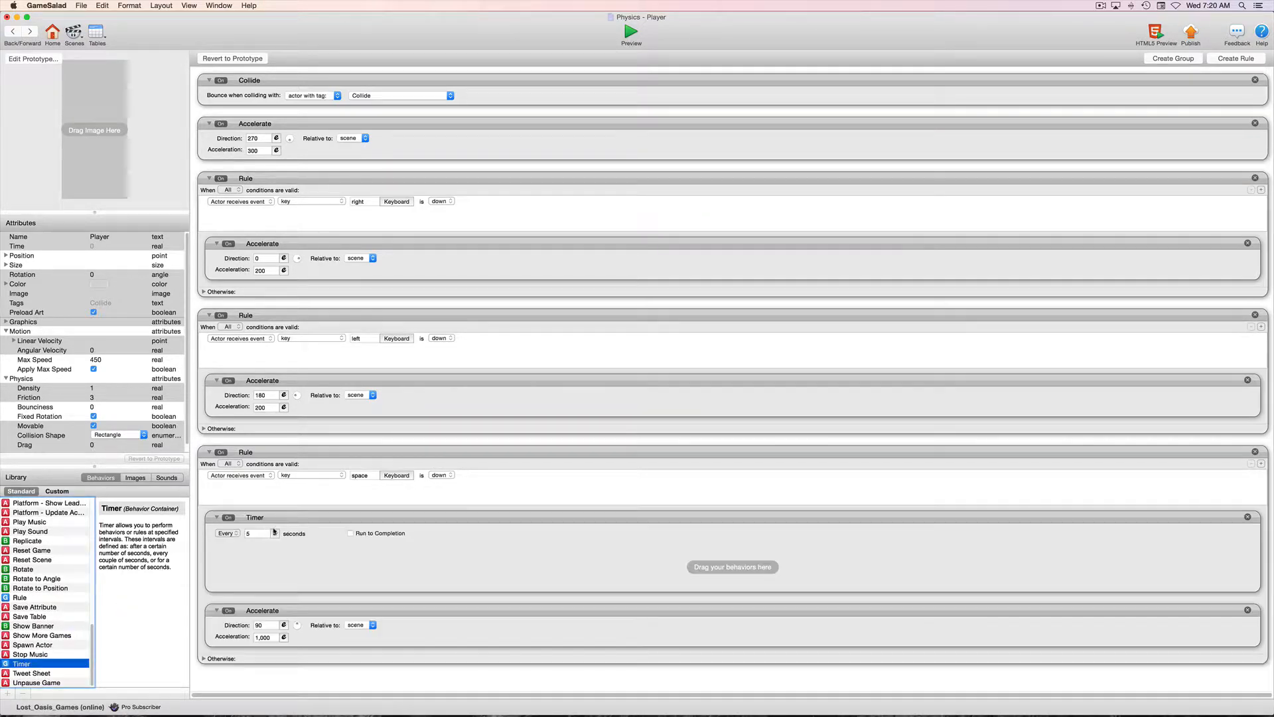
pyautogui.click(226, 533)
pyautogui.click(229, 549)
pyautogui.moveTo(334, 550); pyautogui.dragTo(332, 551)
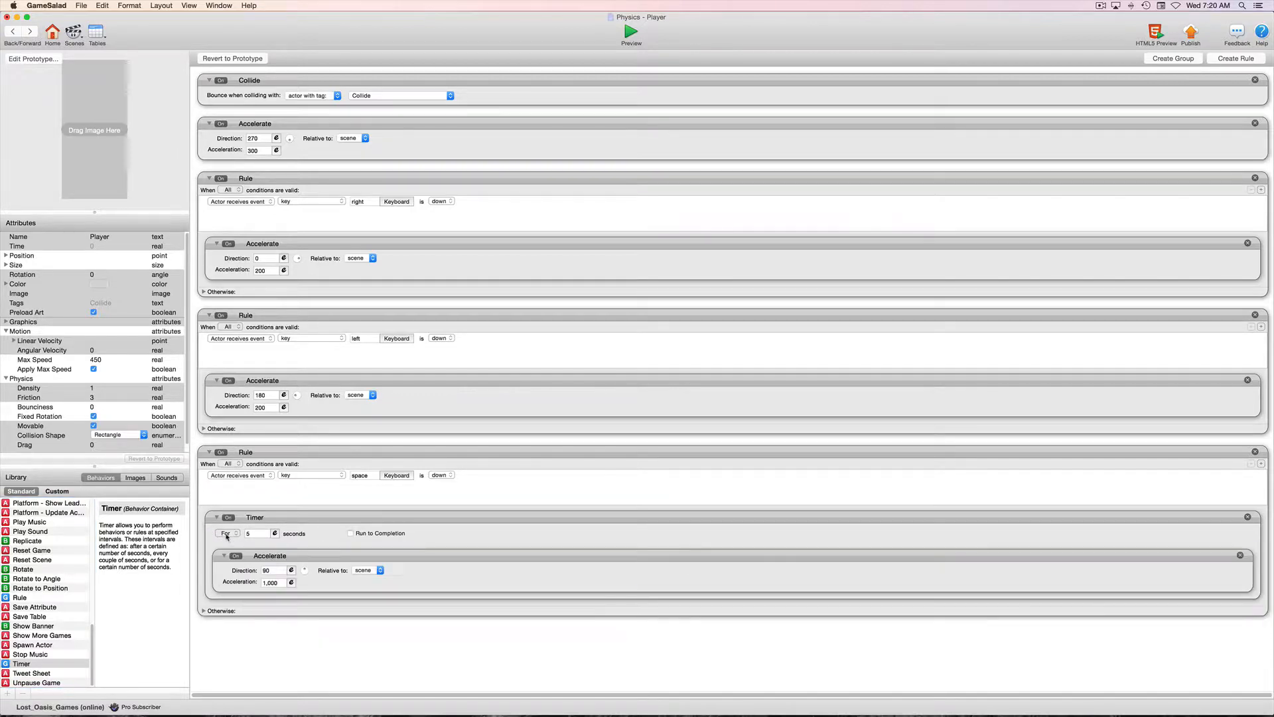
# Set the space rule's timer to 0.5 seconds, test the jump in the preview and return to the actor editor.
pyautogui.click(255, 534)
pyautogui.write('0.5')
pyautogui.click(501, 525)
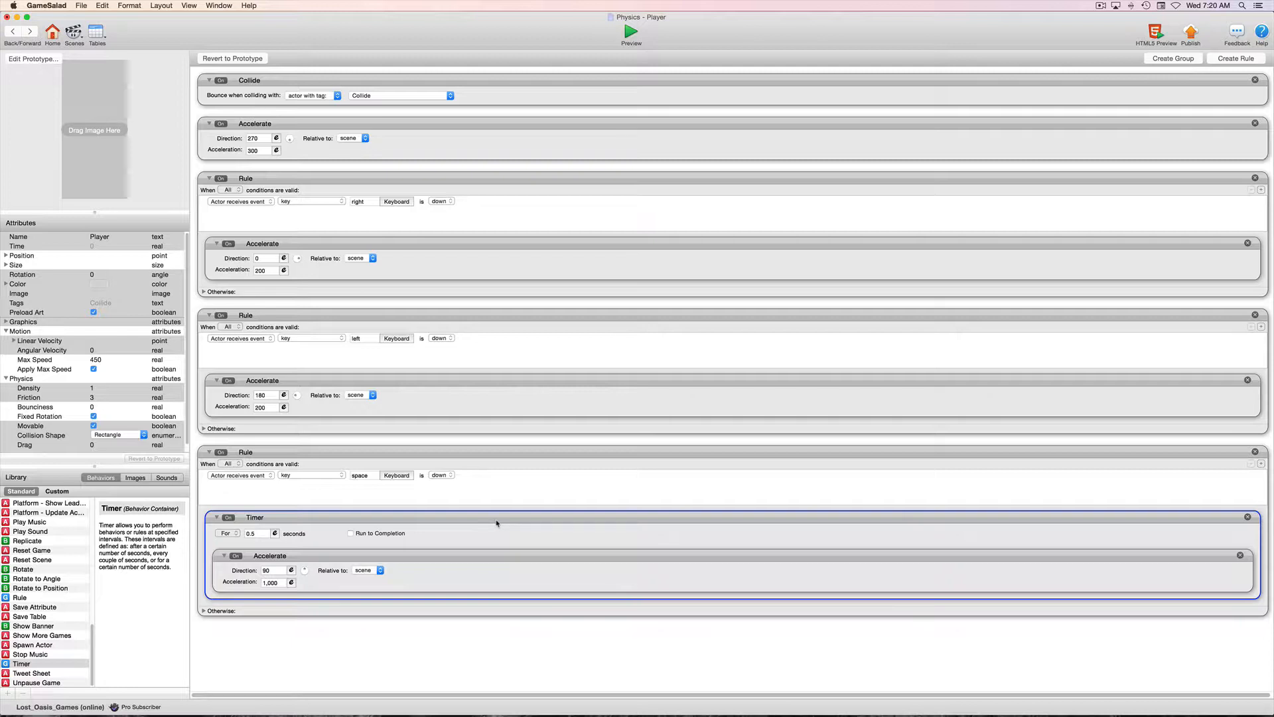
pyautogui.hscroll(-1, 497, 523)
pyautogui.hscroll(1, 495, 522)
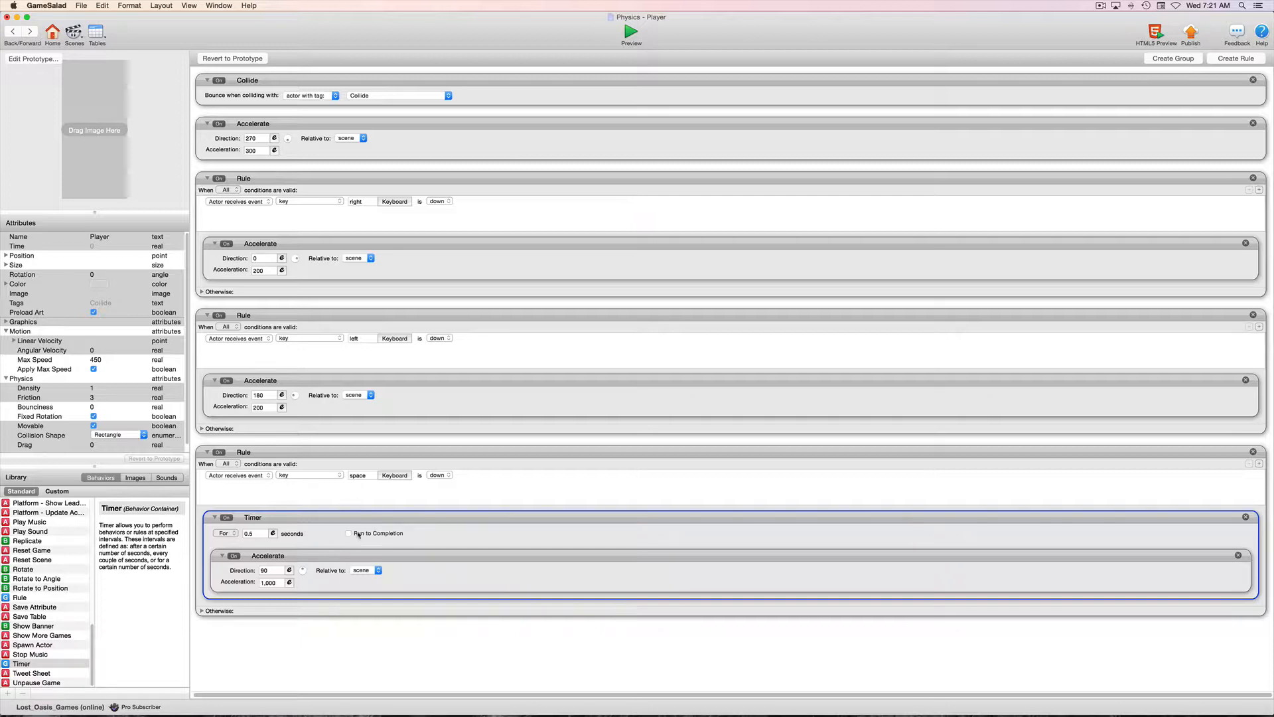
pyautogui.click(630, 32)
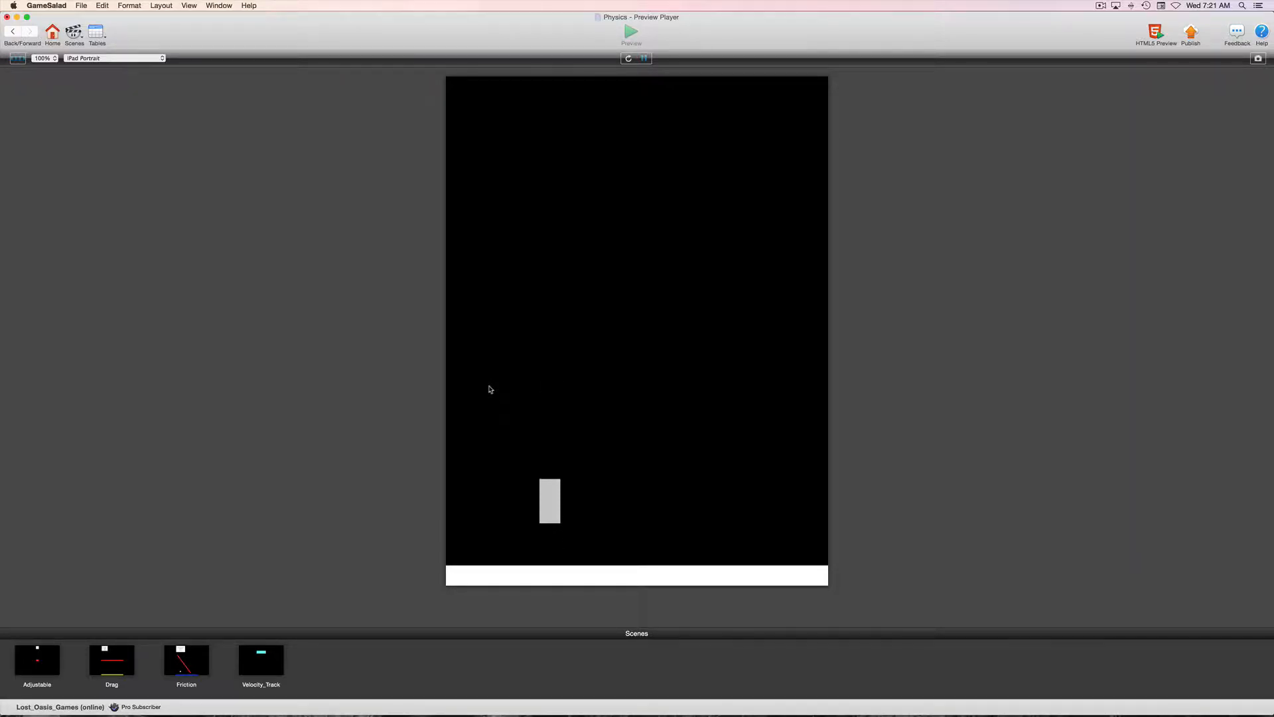
pyautogui.click(12, 33)
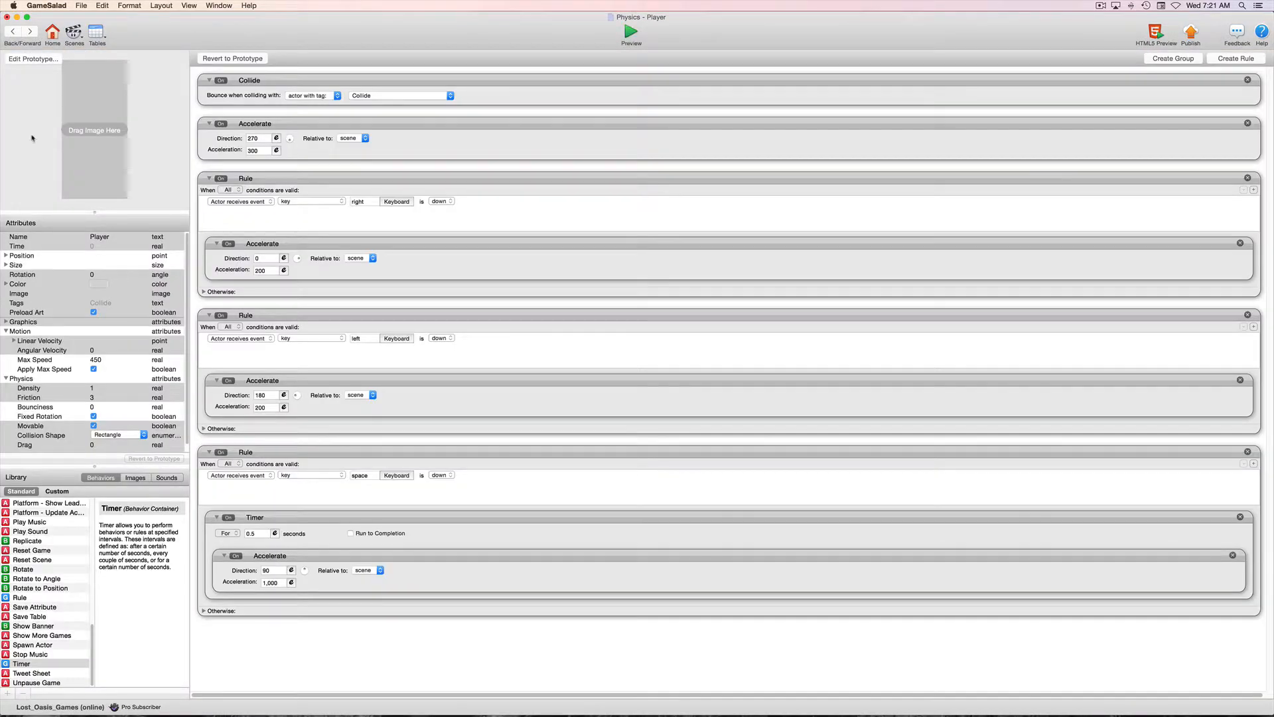
# Set the Player's Max Speed to 550, test the jump in the preview and return to the actor editor.
pyautogui.doubleClick(100, 359)
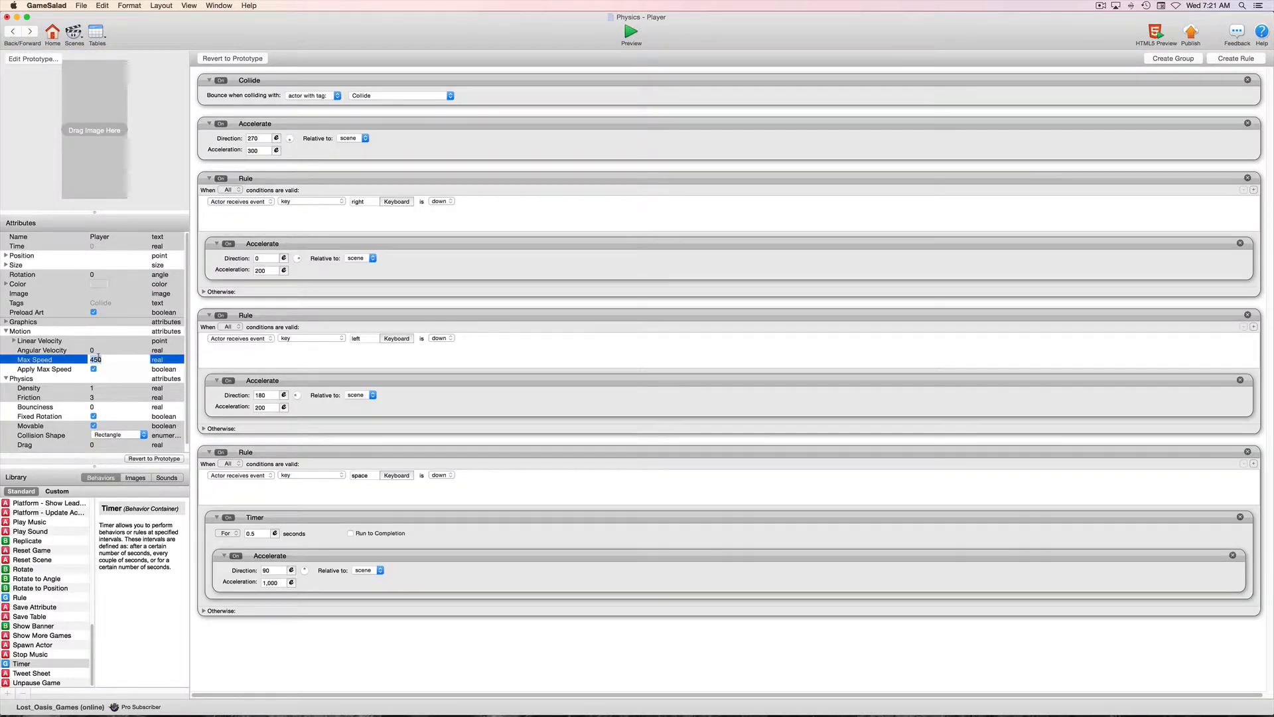
pyautogui.write('550')
pyautogui.press('Tab')
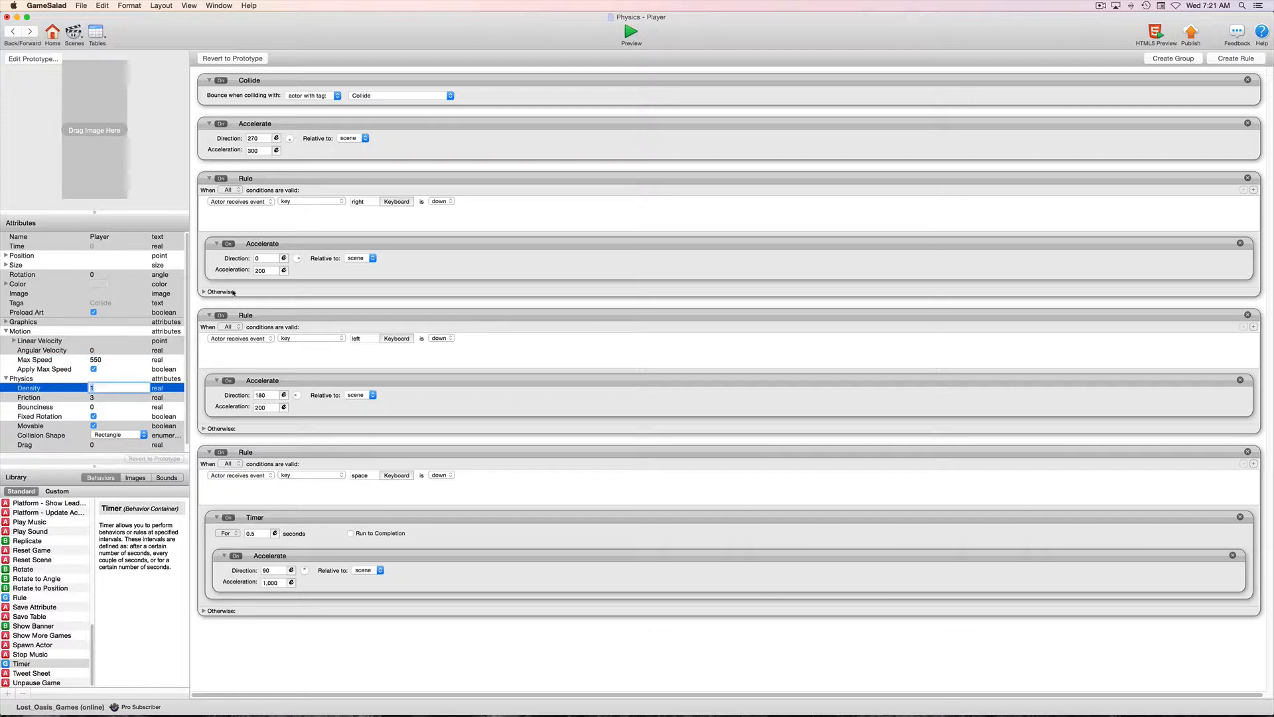
pyautogui.click(630, 32)
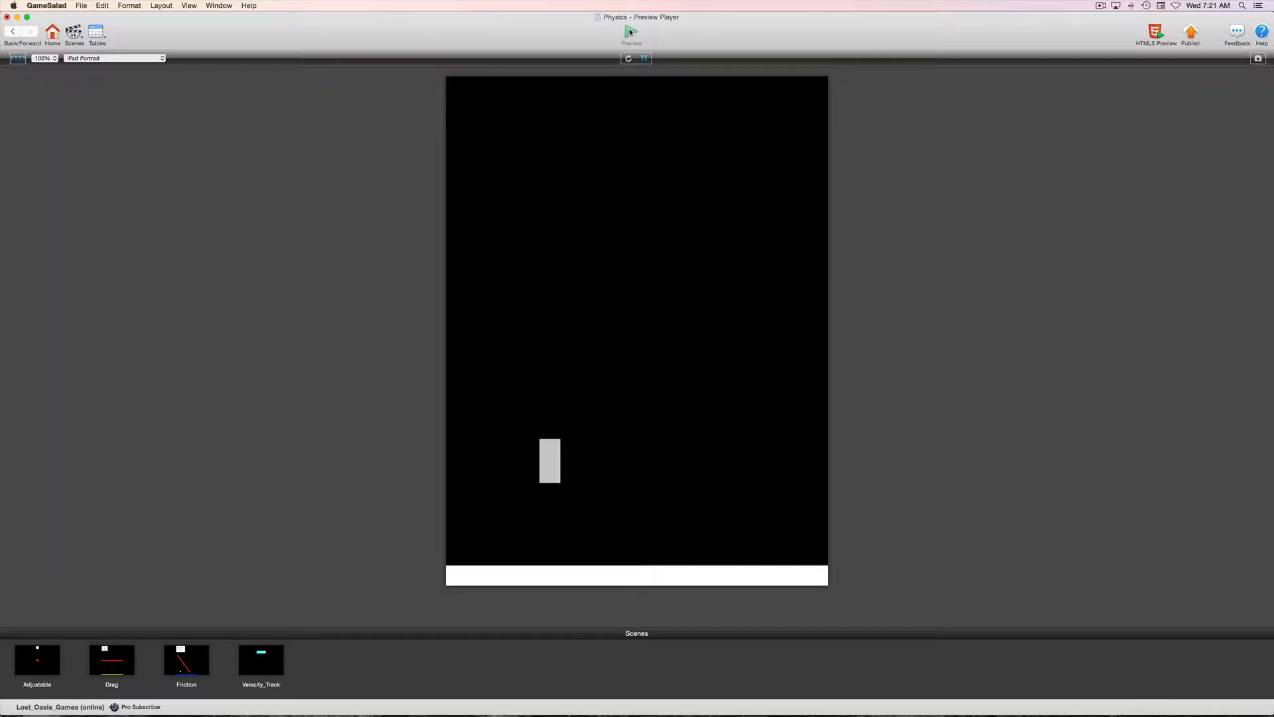
pyautogui.click(12, 33)
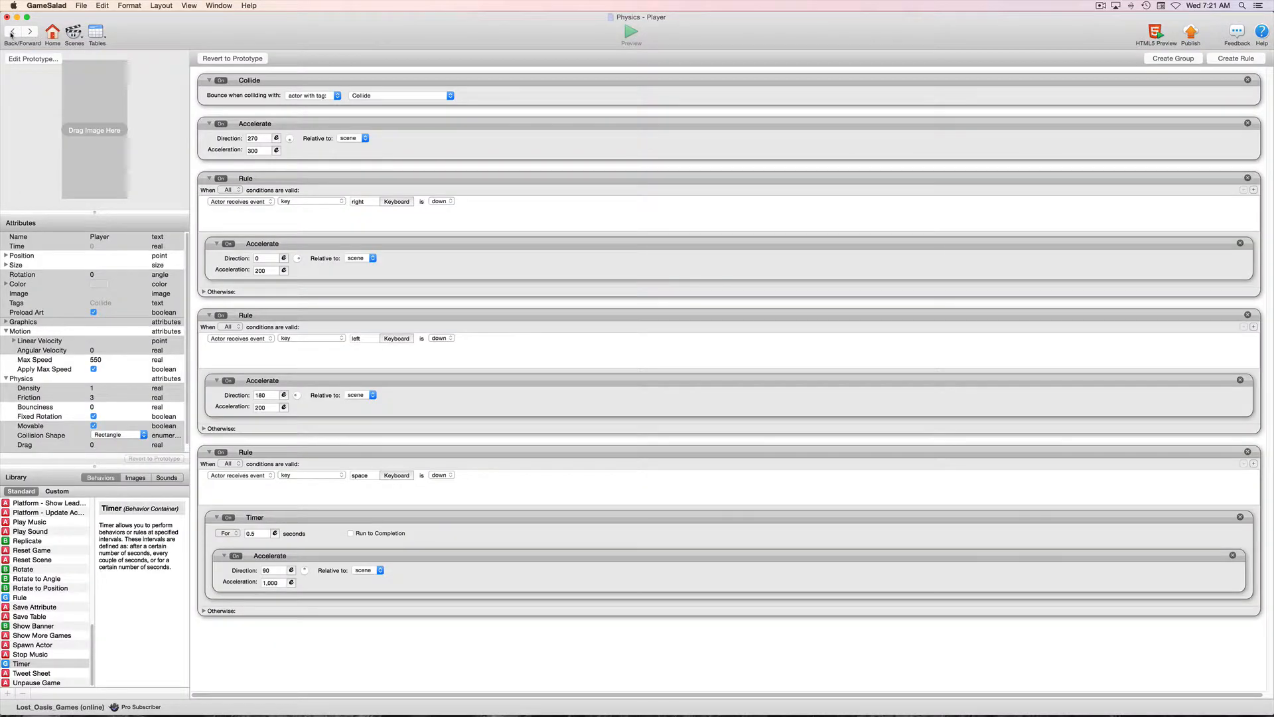
# Set the acceleration inside the space rule's timer to 1,200, test jumping in the preview and return to the actor editor.
pyautogui.click(278, 582)
pyautogui.write('1200')
pyautogui.press('Return')
pyautogui.click(631, 32)
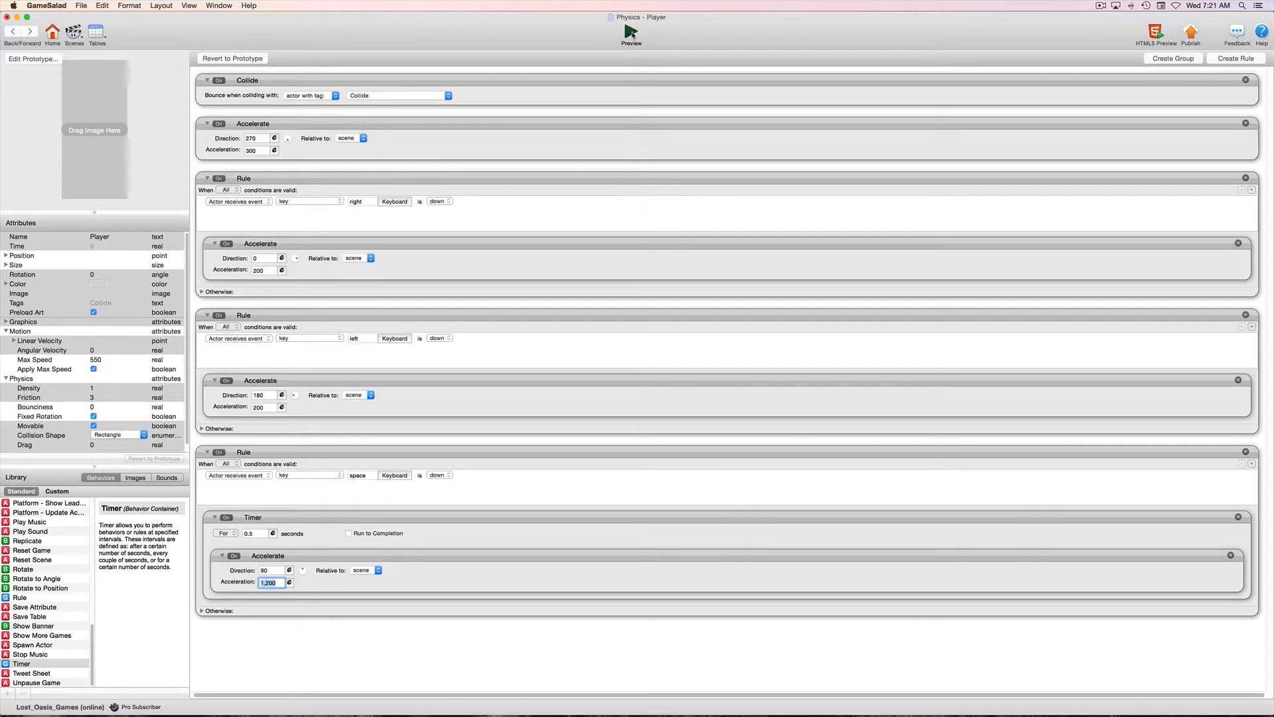
pyautogui.press('space')
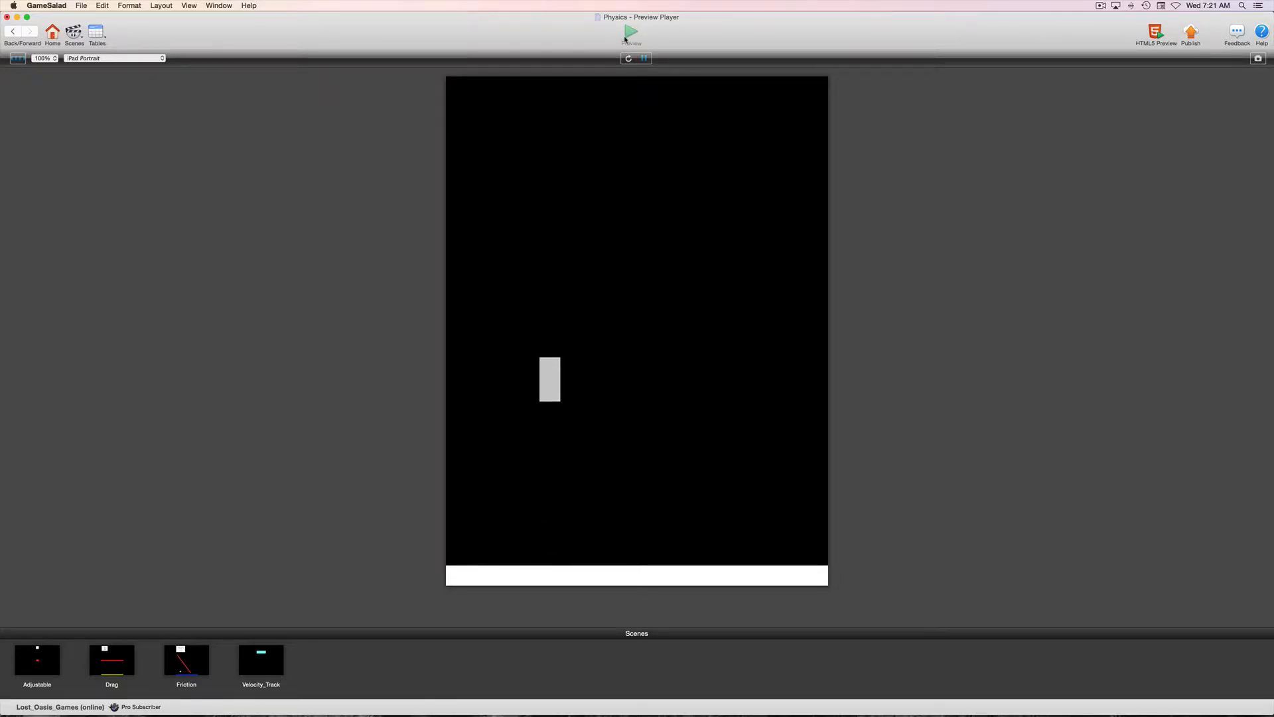
pyautogui.press('space')
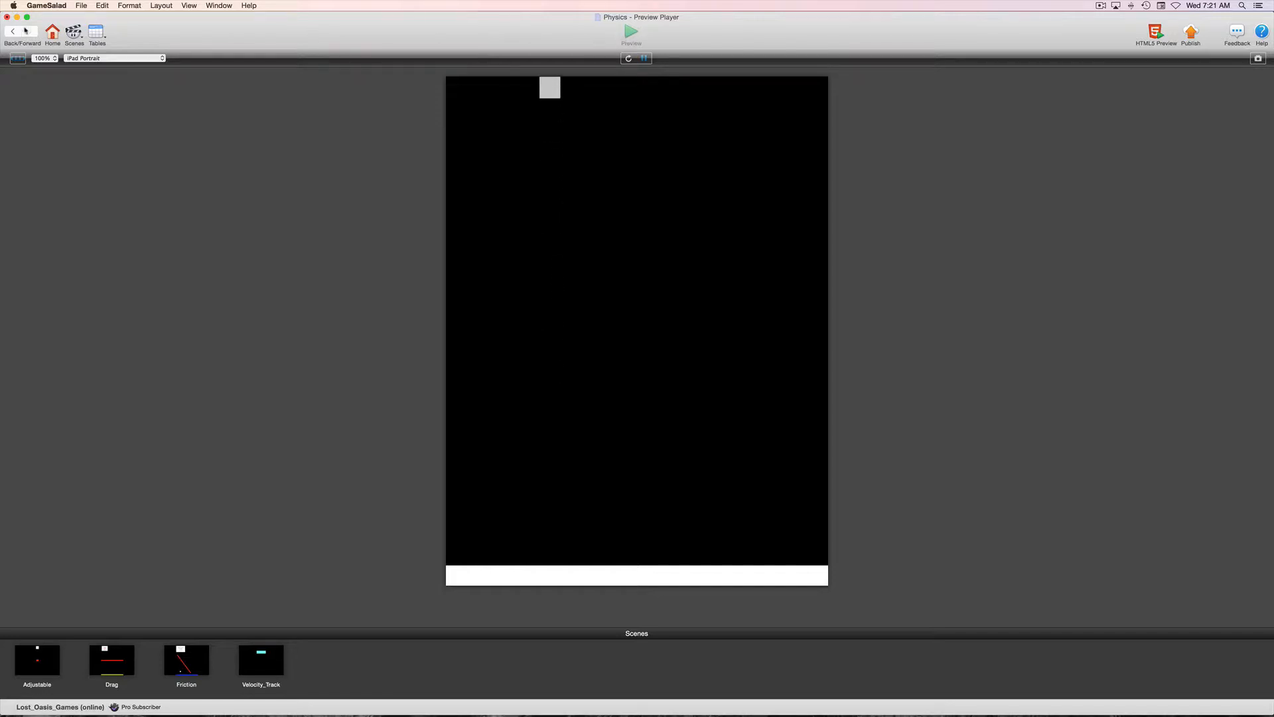
pyautogui.click(17, 30)
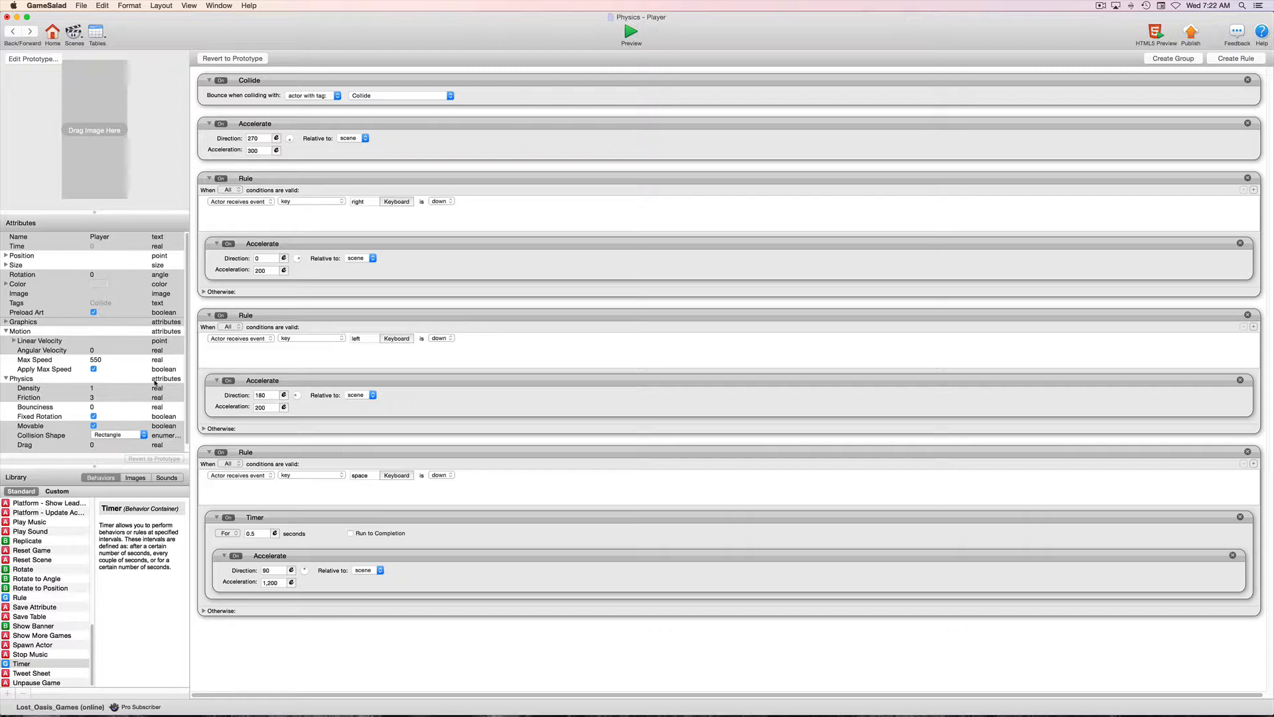
# Set the Player's Max Speed to 450, test the jump in the preview and return to the actor editor.
pyautogui.doubleClick(98, 360)
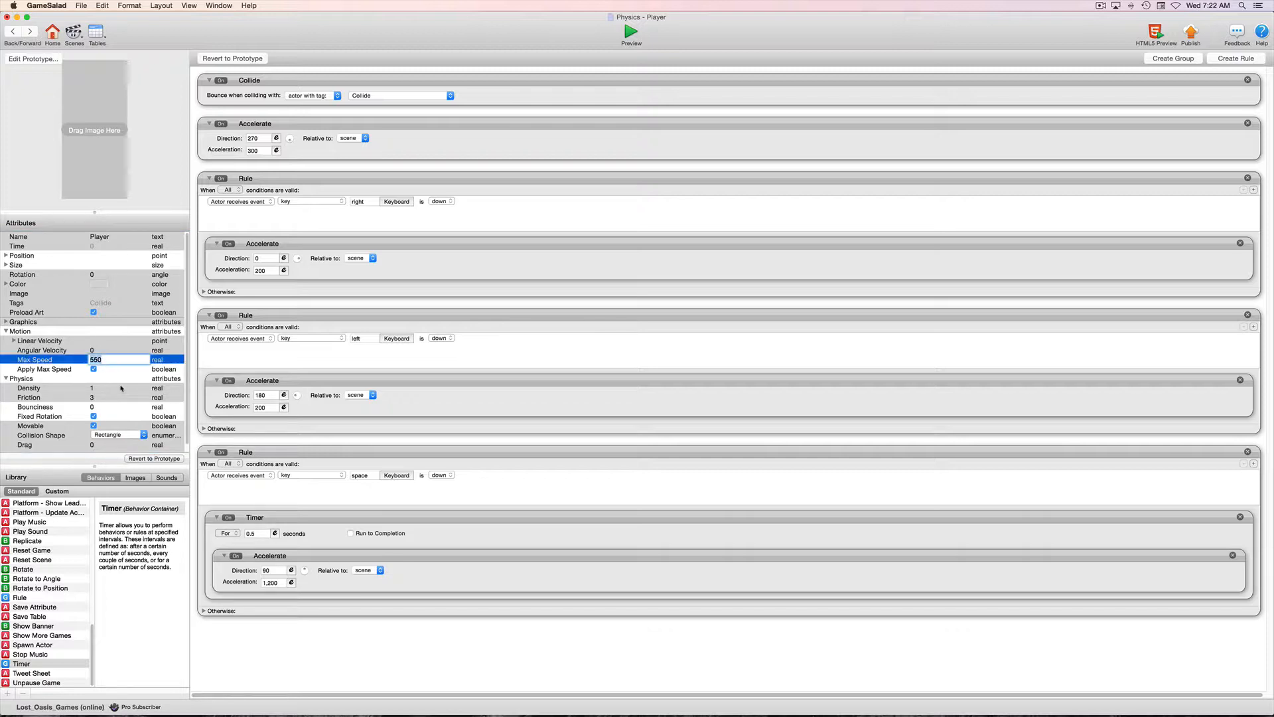
pyautogui.write('450')
pyautogui.press('Return')
pyautogui.click(632, 32)
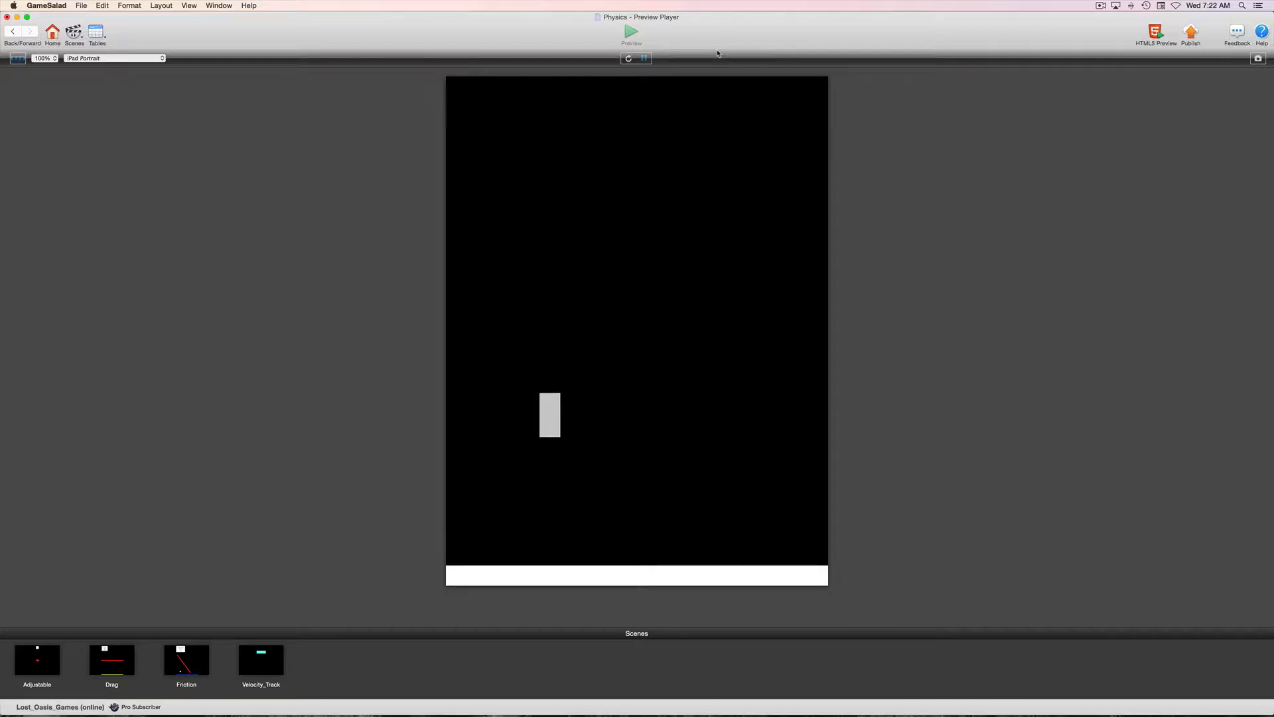
pyautogui.click(14, 32)
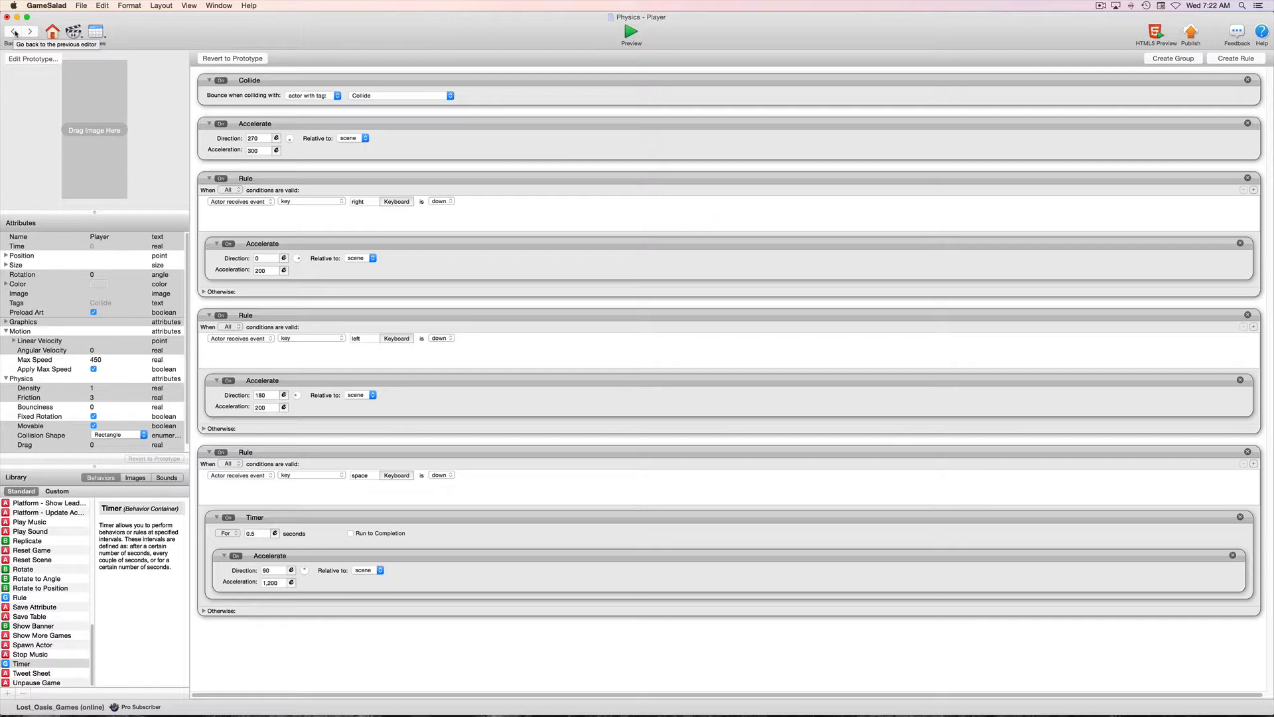
# Place a Platform actor in the scene above the ground, beyond the Player, widen it and position it around X 538, Y 346.
pyautogui.click(15, 34)
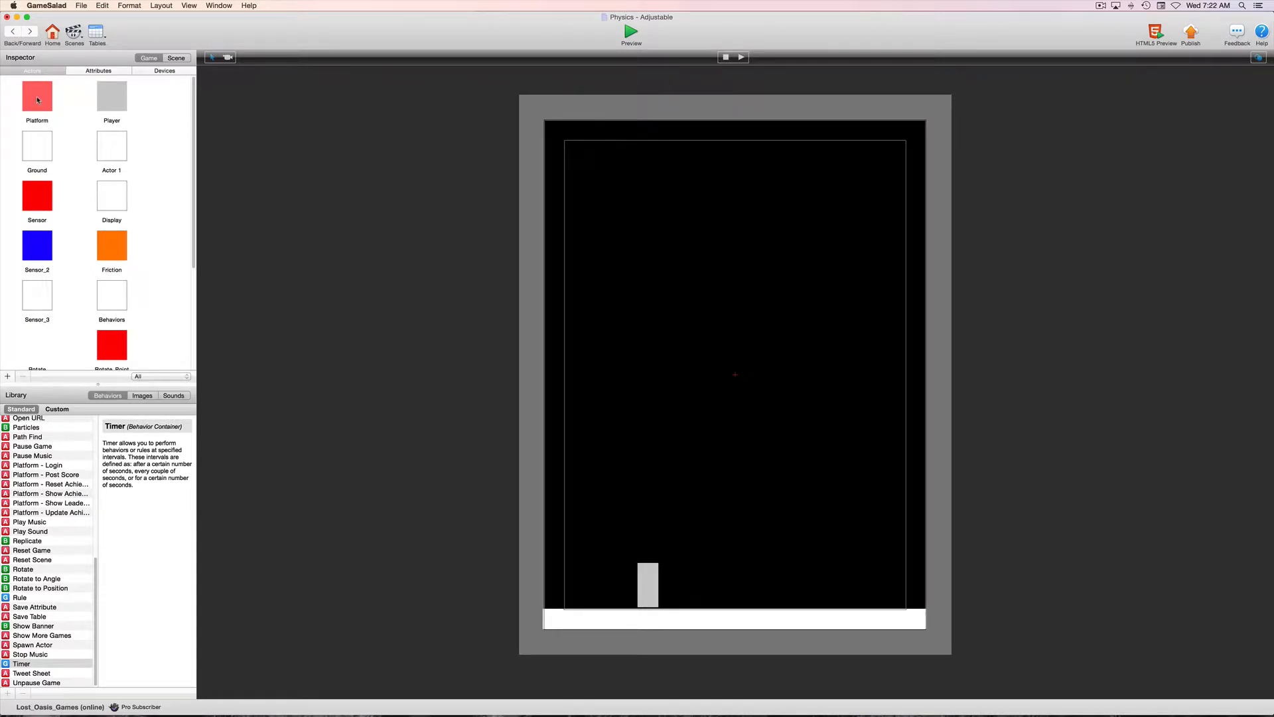
pyautogui.moveTo(38, 100); pyautogui.dragTo(728, 458)
pyautogui.moveTo(847, 458); pyautogui.dragTo(874, 458)
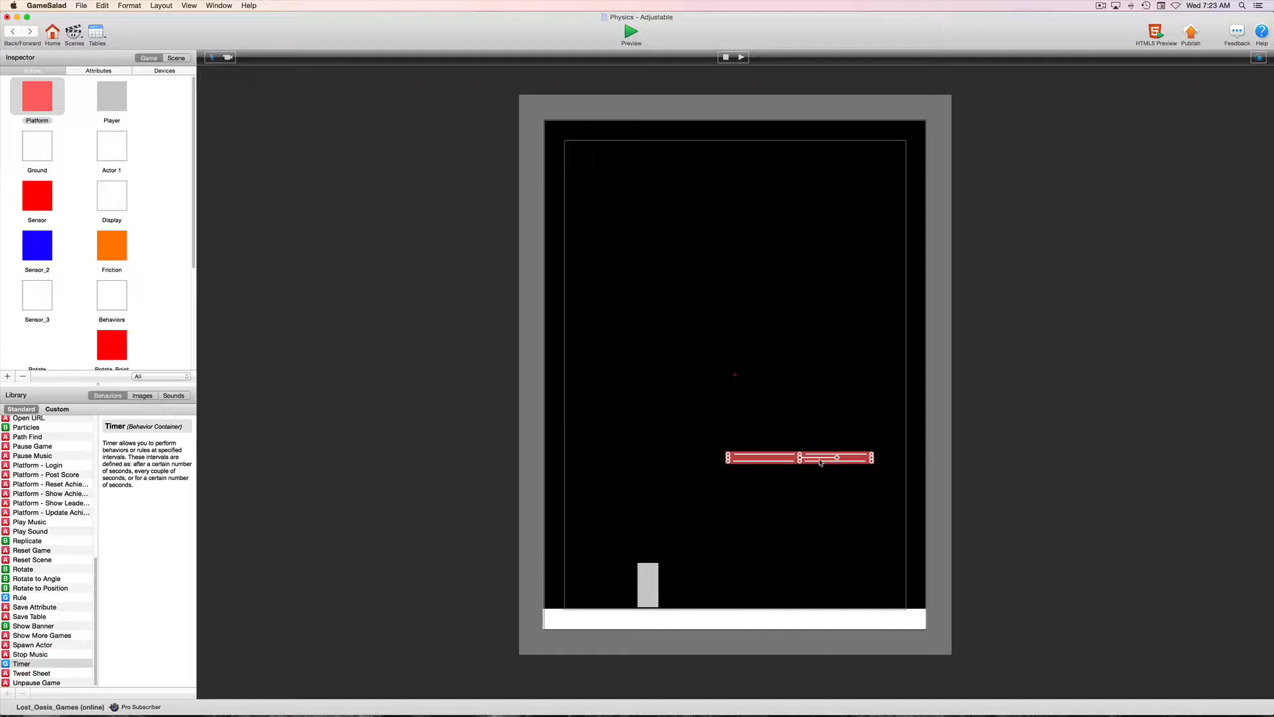
pyautogui.moveTo(784, 460); pyautogui.dragTo(796, 459)
# Unlock the Platform instance, remove its Collide behavior for Player and set the remaining one to actors with tag Collide.
pyautogui.doubleClick(790, 459)
pyautogui.click(767, 340)
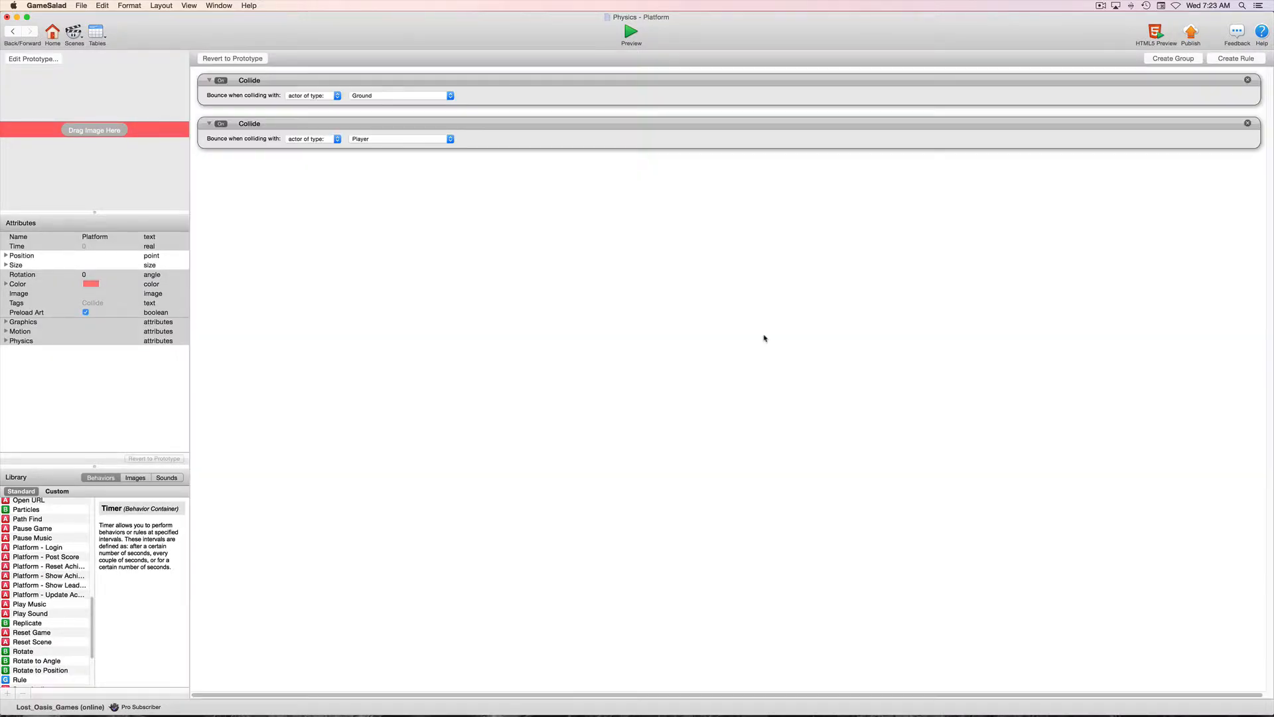
pyautogui.click(1248, 124)
pyautogui.click(308, 95)
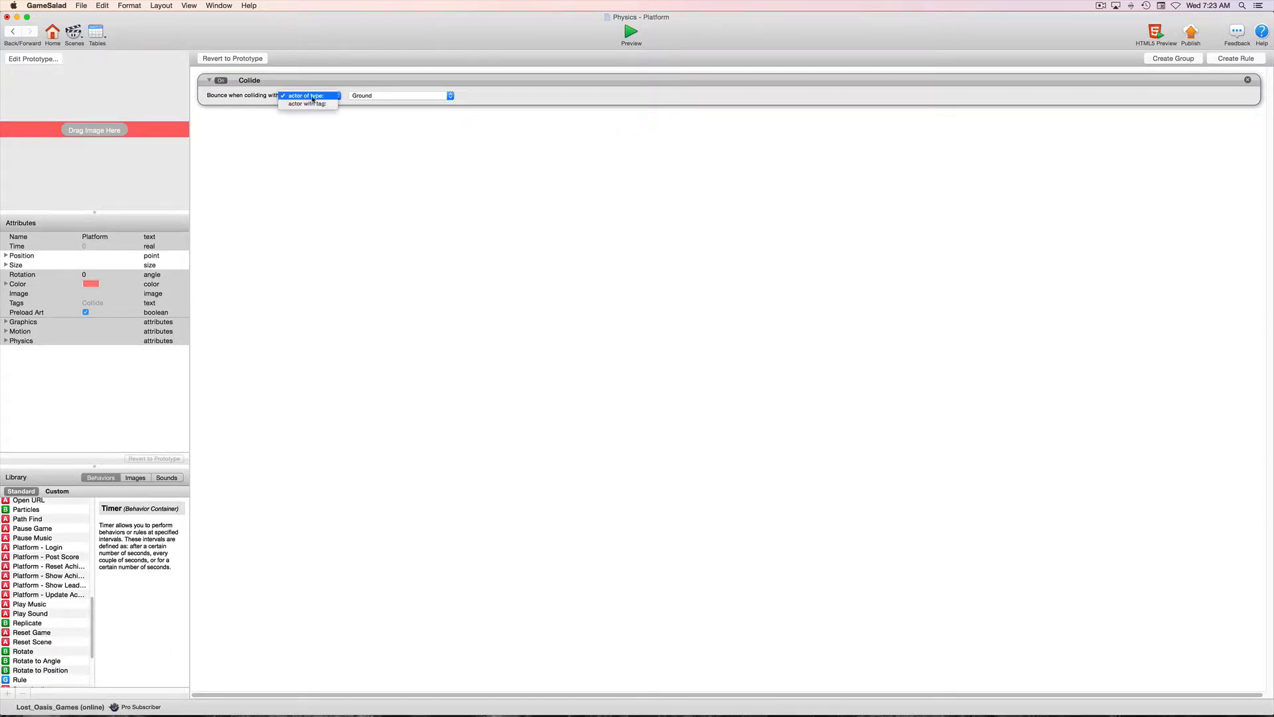
pyautogui.click(307, 105)
pyautogui.click(419, 99)
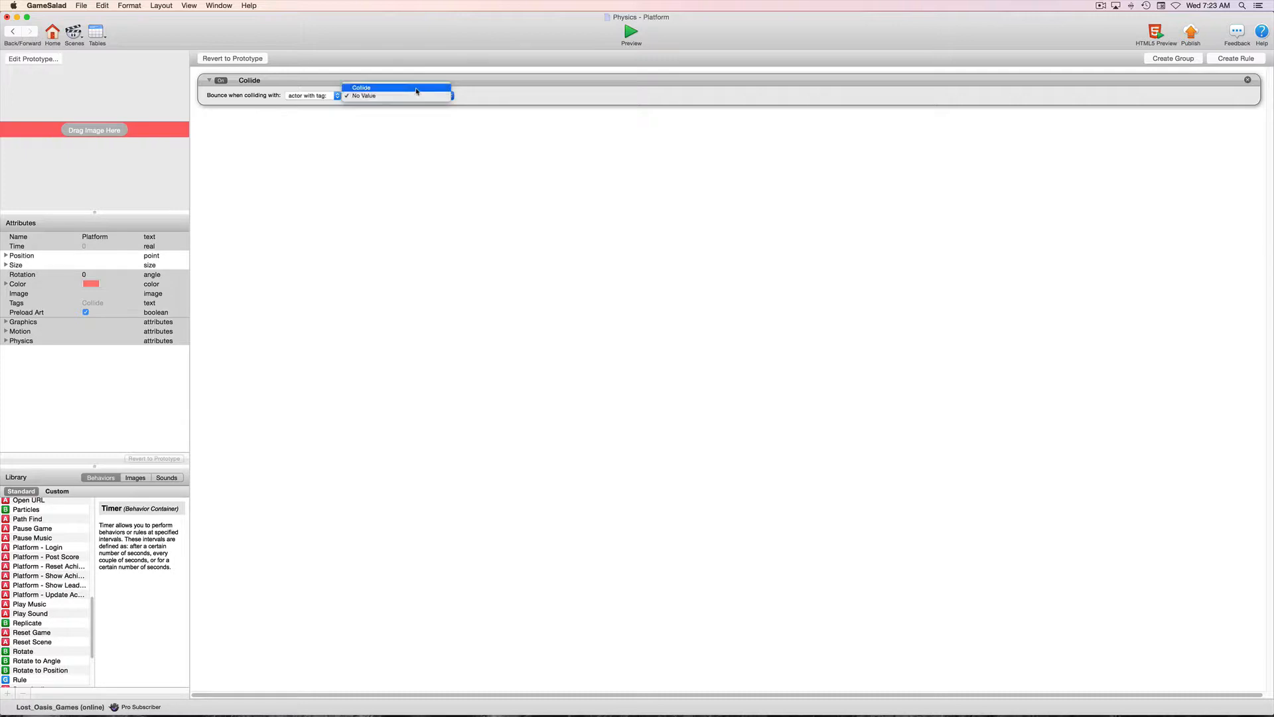
pyautogui.click(418, 92)
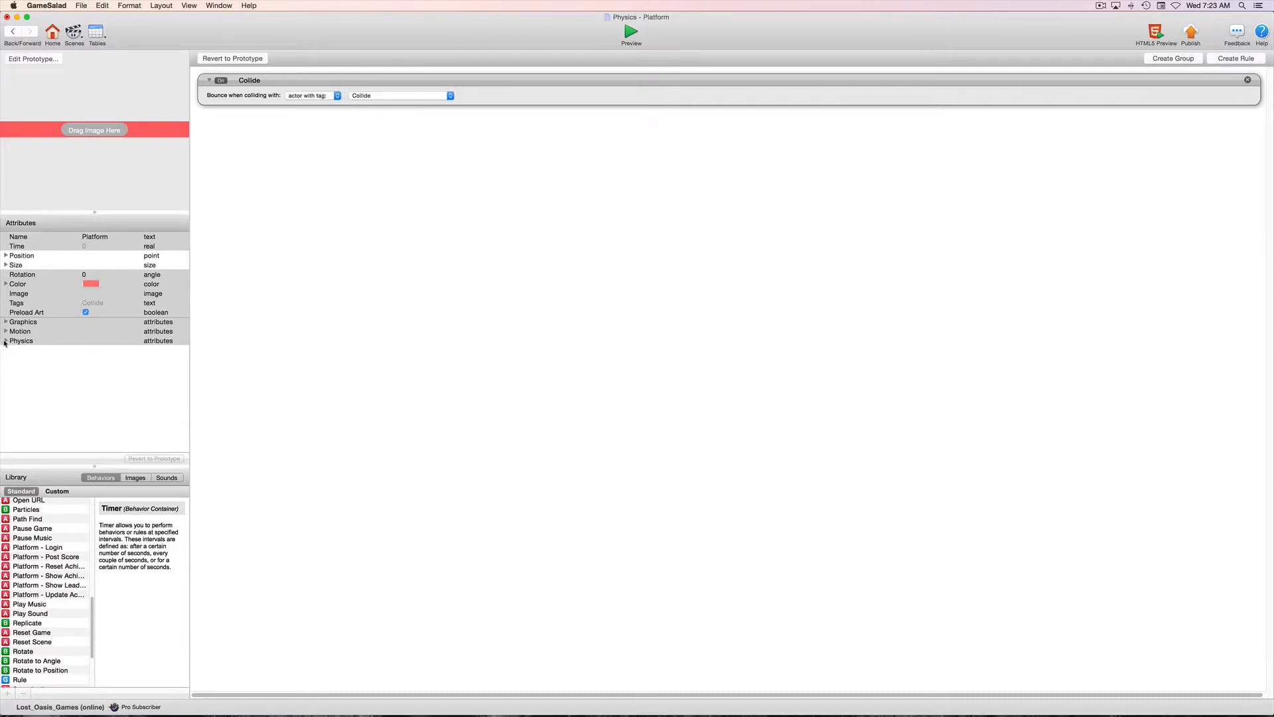
# Set the Platform's Bounciness to 0 and save the project.
pyautogui.click(5, 341)
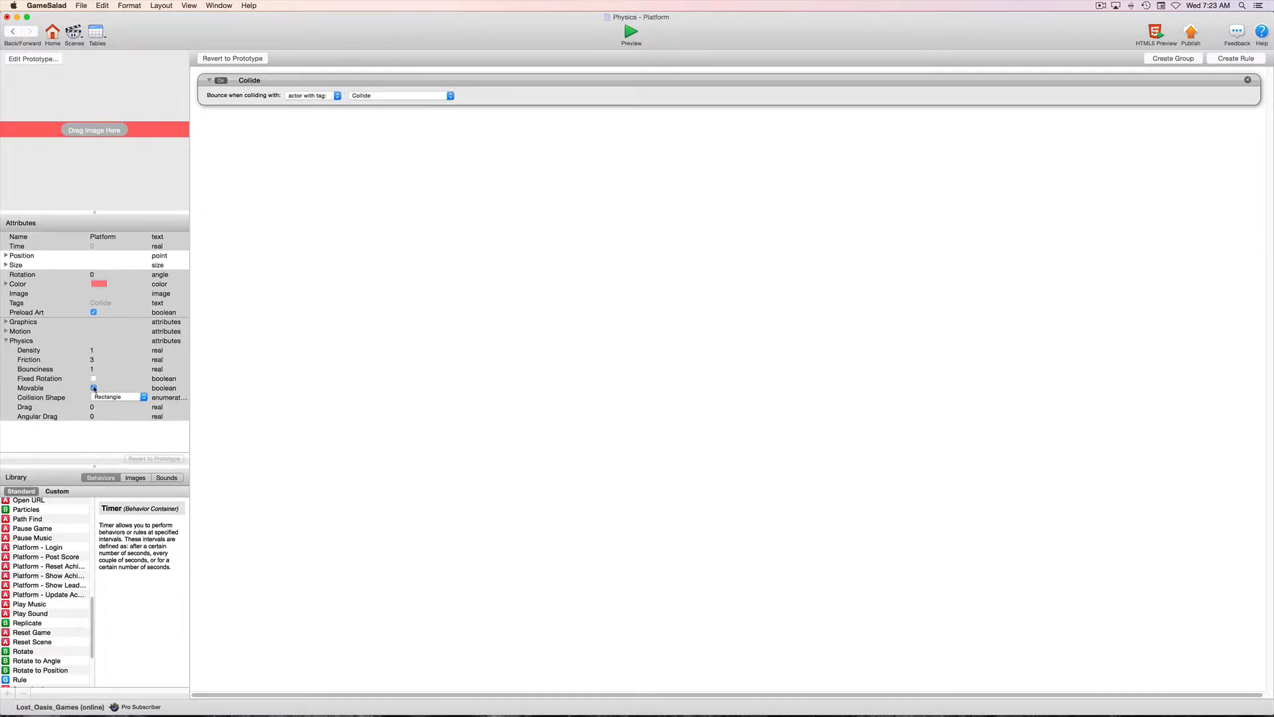
pyautogui.doubleClick(92, 369)
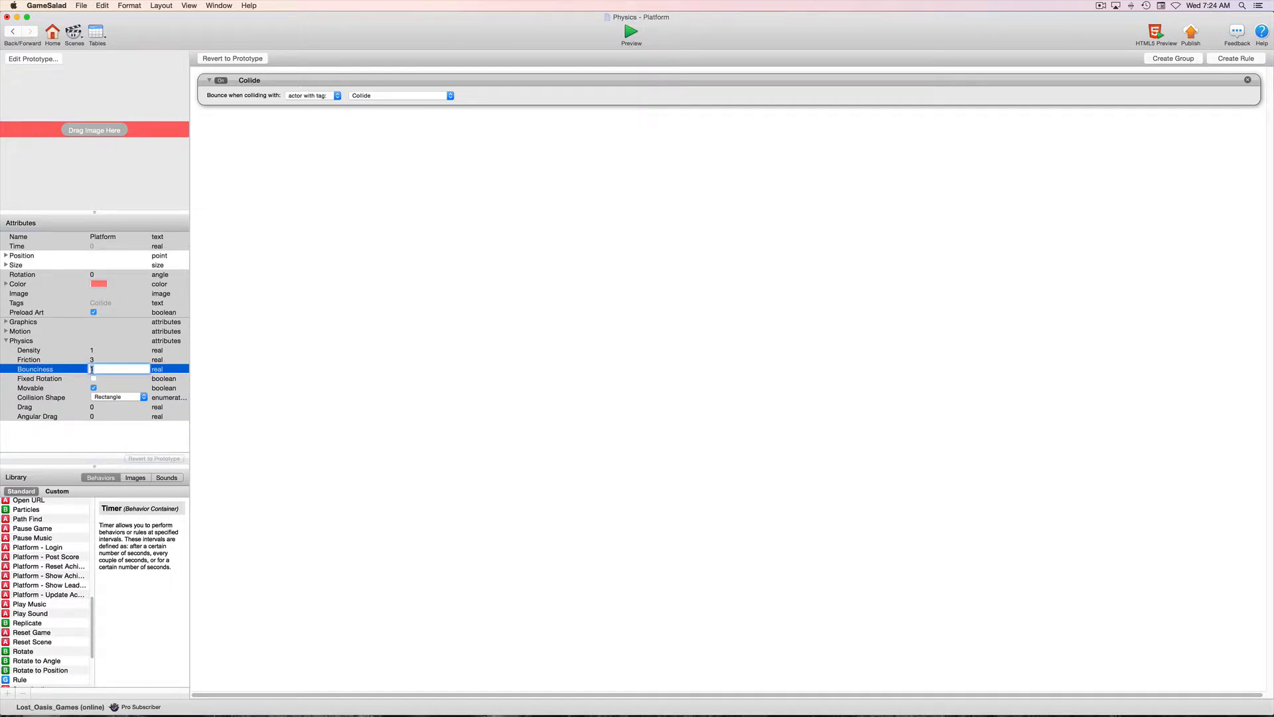
pyautogui.press('Tab')
pyautogui.click(273, 387)
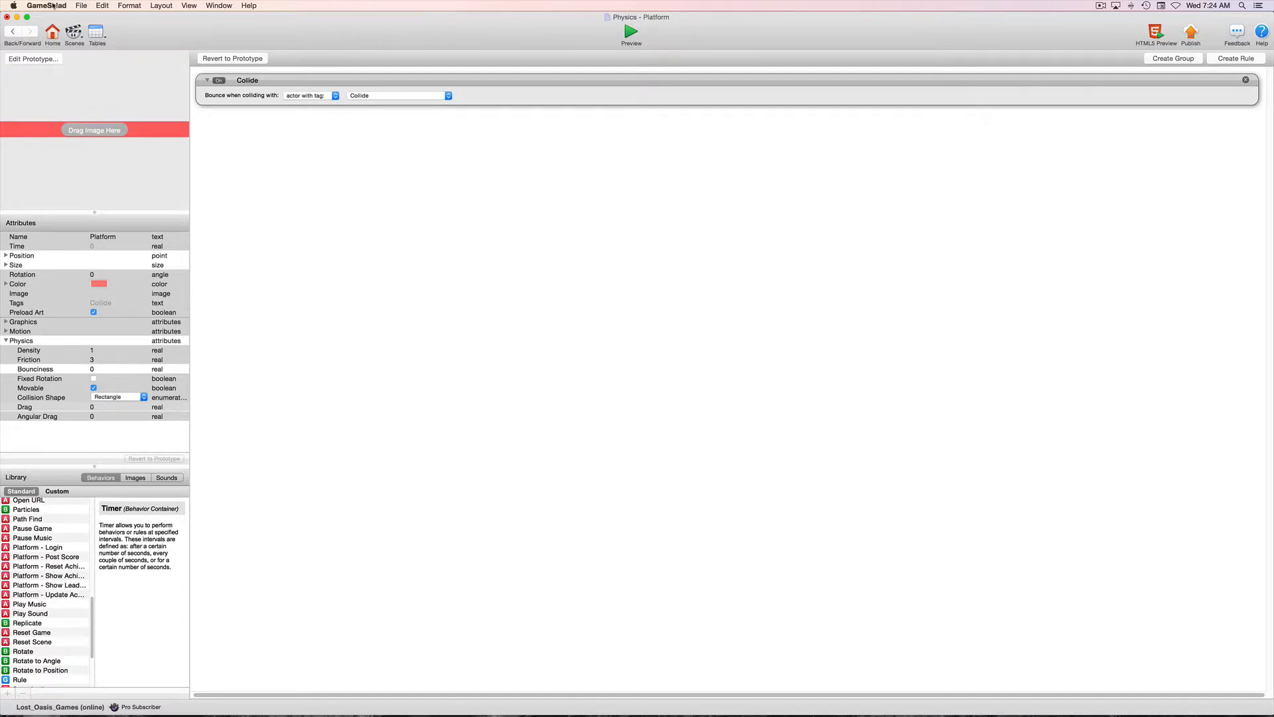
pyautogui.click(87, 4)
pyautogui.click(88, 62)
# Test moving the Player with the platform in the preview and return to the Platform editor.
pyautogui.click(631, 33)
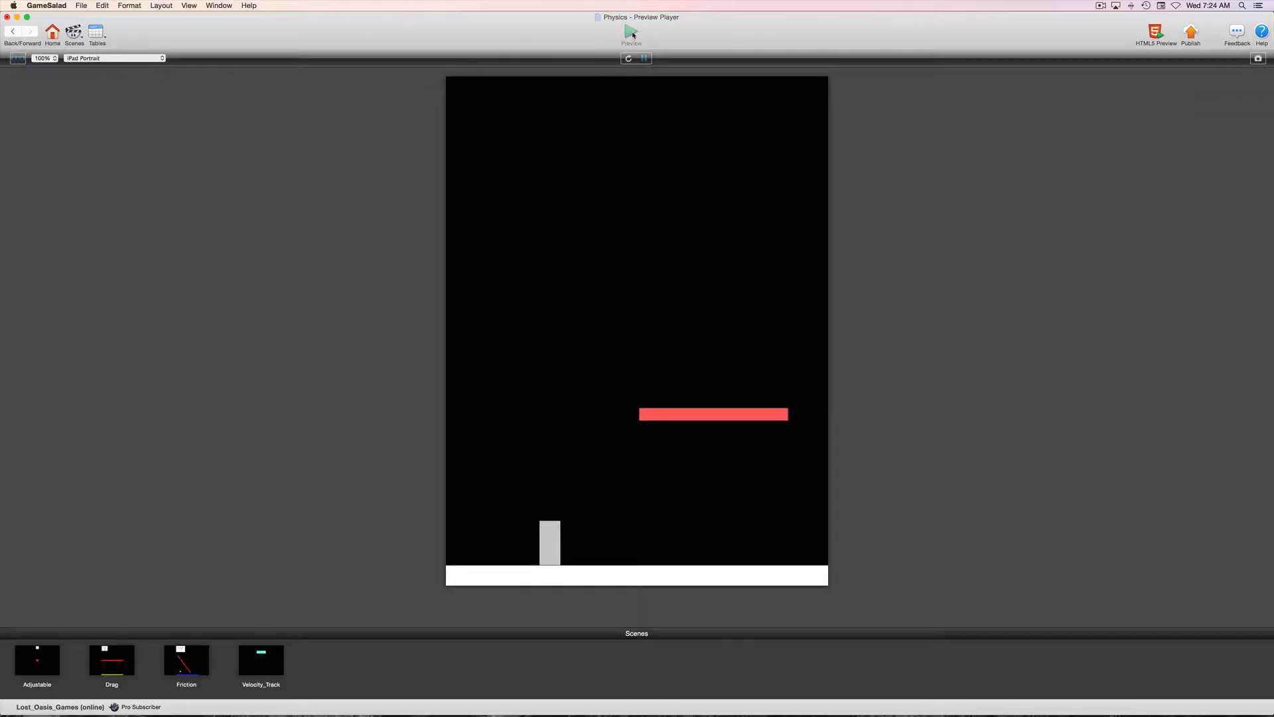
pyautogui.press('Right')
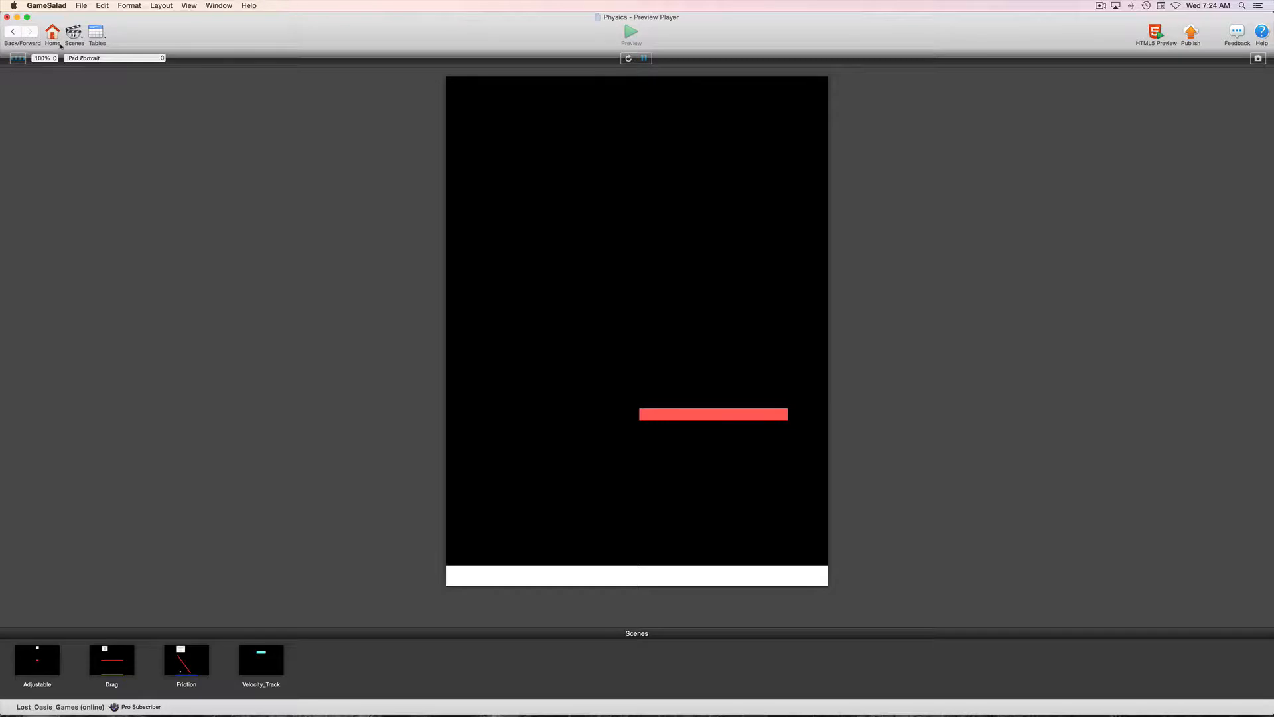
pyautogui.click(14, 33)
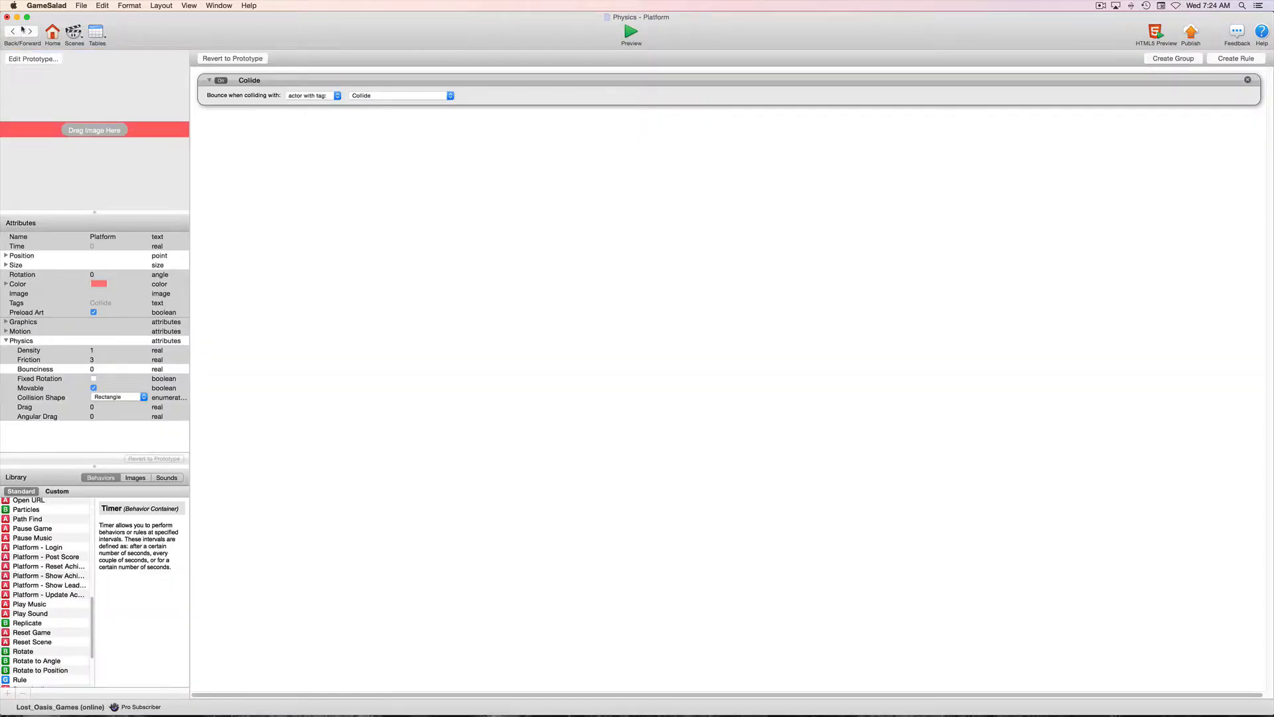
# Open the Player instance, set its Friction to 400, test it in the preview and return to the actor editor.
pyautogui.click(22, 30)
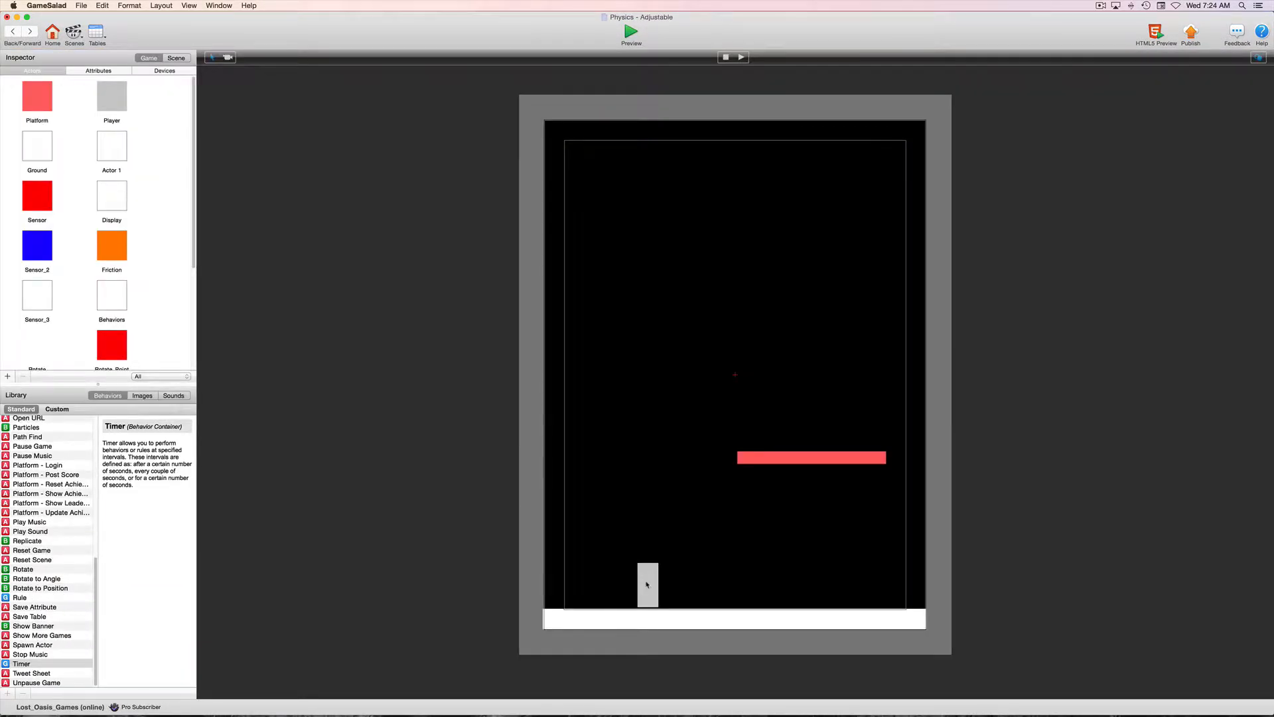
pyautogui.click(647, 584)
pyautogui.doubleClick(647, 584)
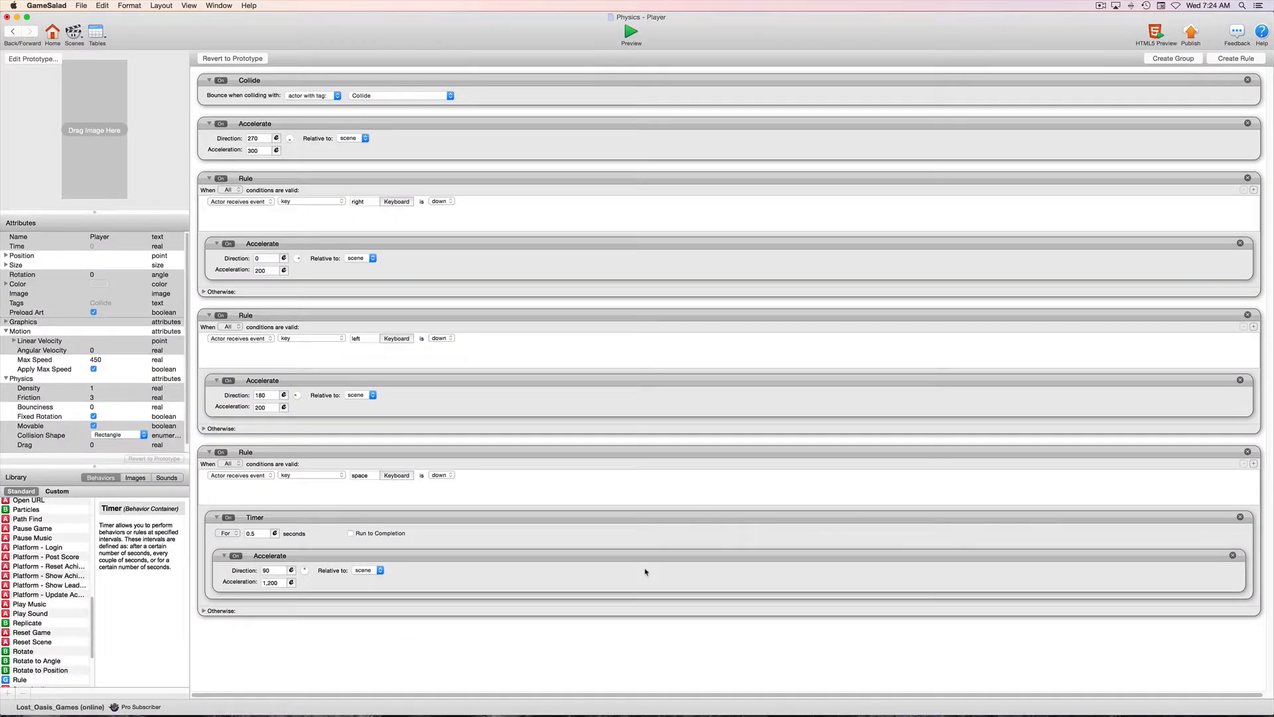
pyautogui.doubleClick(91, 397)
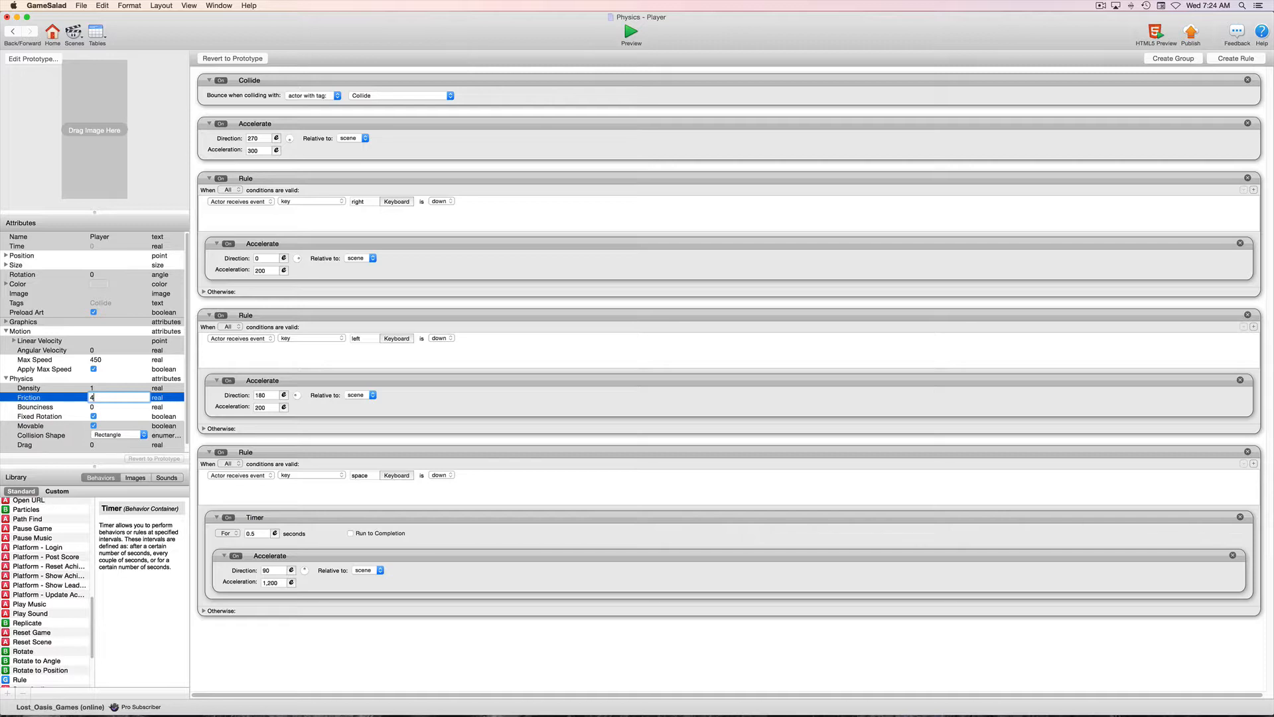
pyautogui.press('Tab')
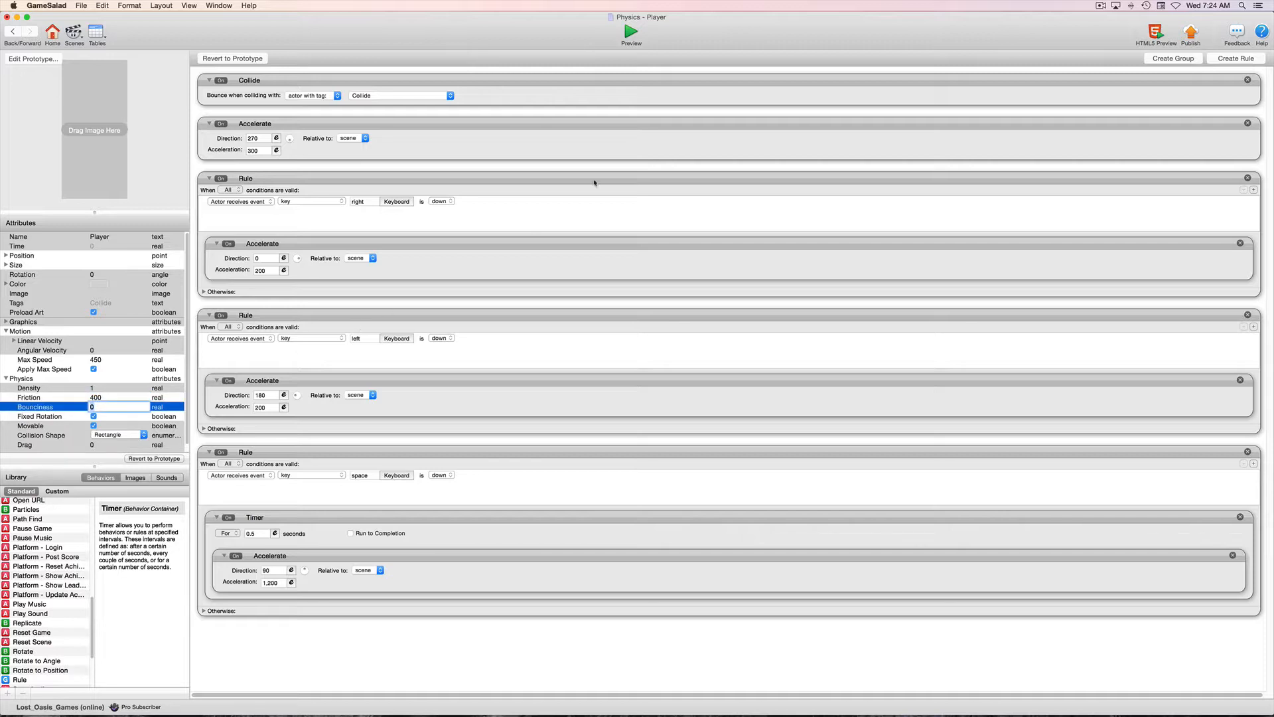
pyautogui.click(632, 34)
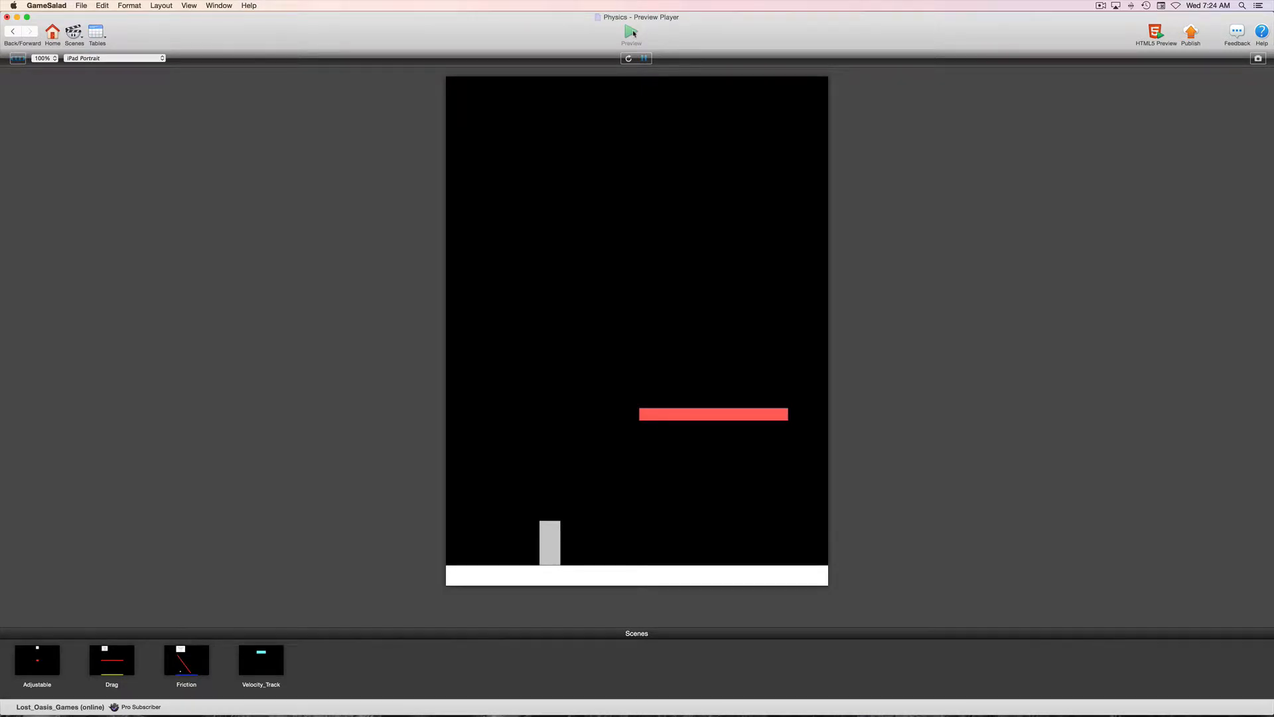
pyautogui.click(13, 34)
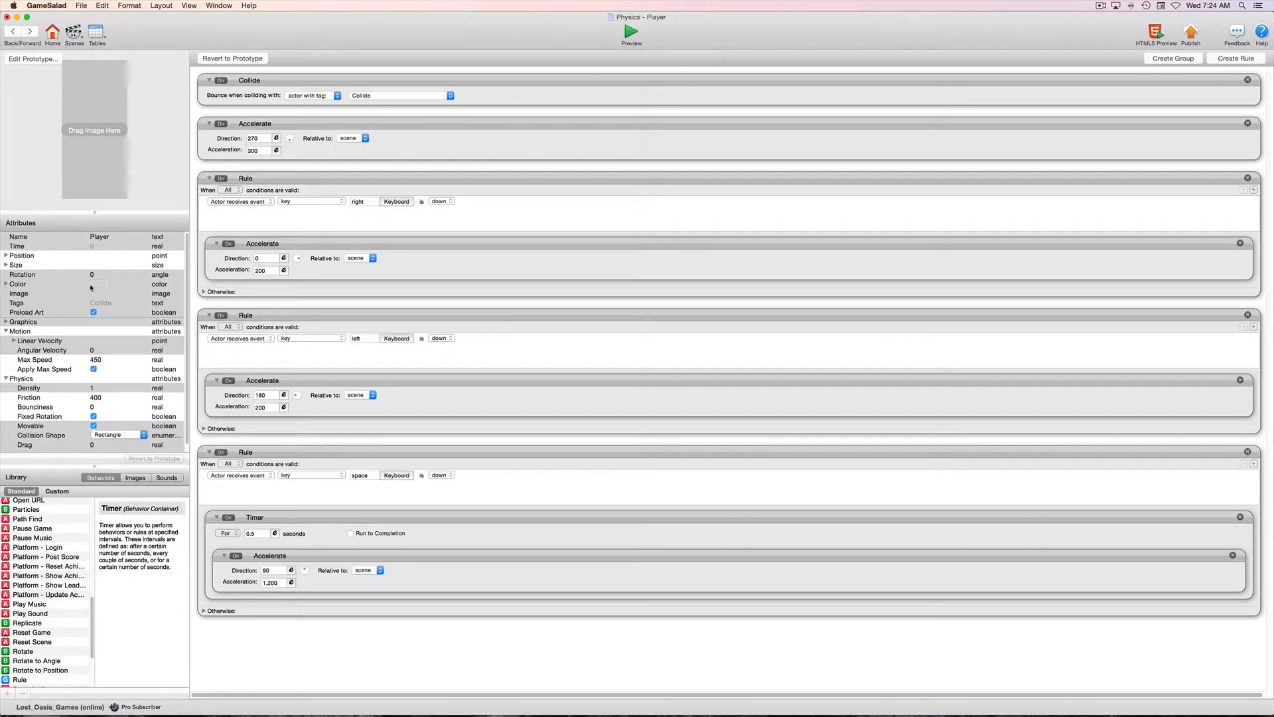
# Set the Player's Friction to 100, test moving and jumping into the platform in the preview and return to the actor editor.
pyautogui.click(106, 397)
pyautogui.click(99, 396)
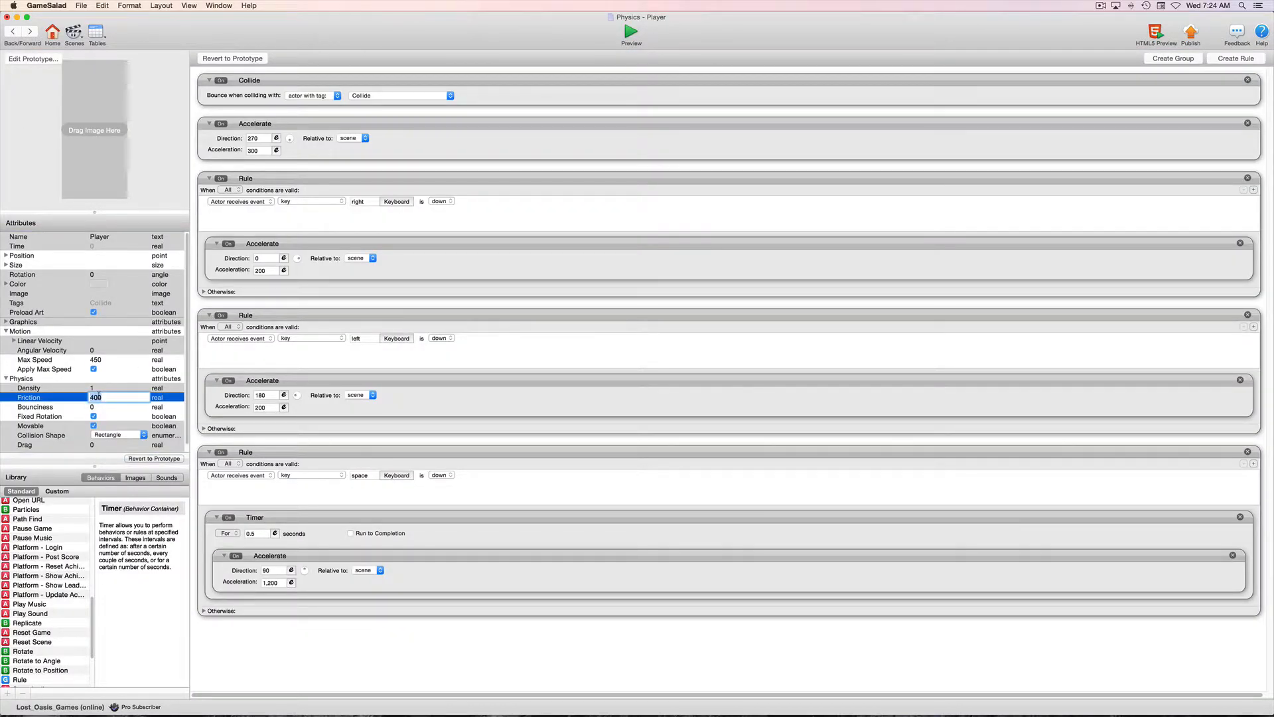
pyautogui.write('100')
pyautogui.press('Tab')
pyautogui.click(630, 36)
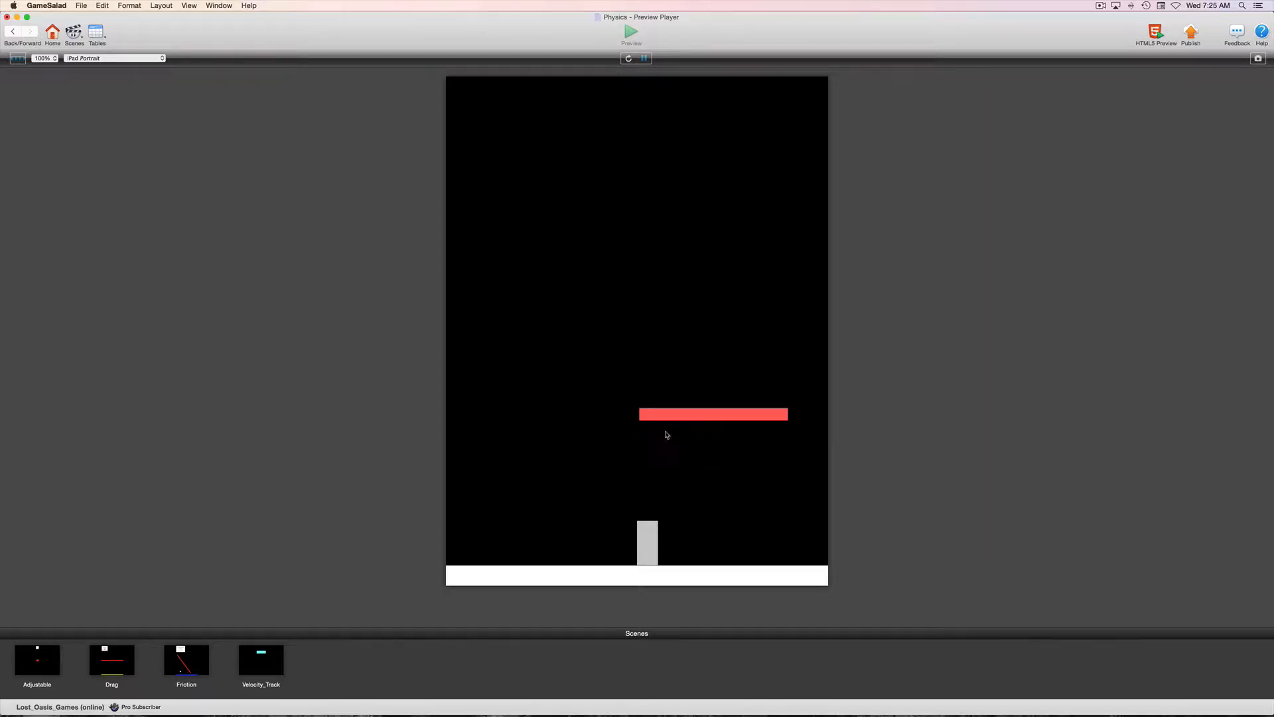
pyautogui.press('space')
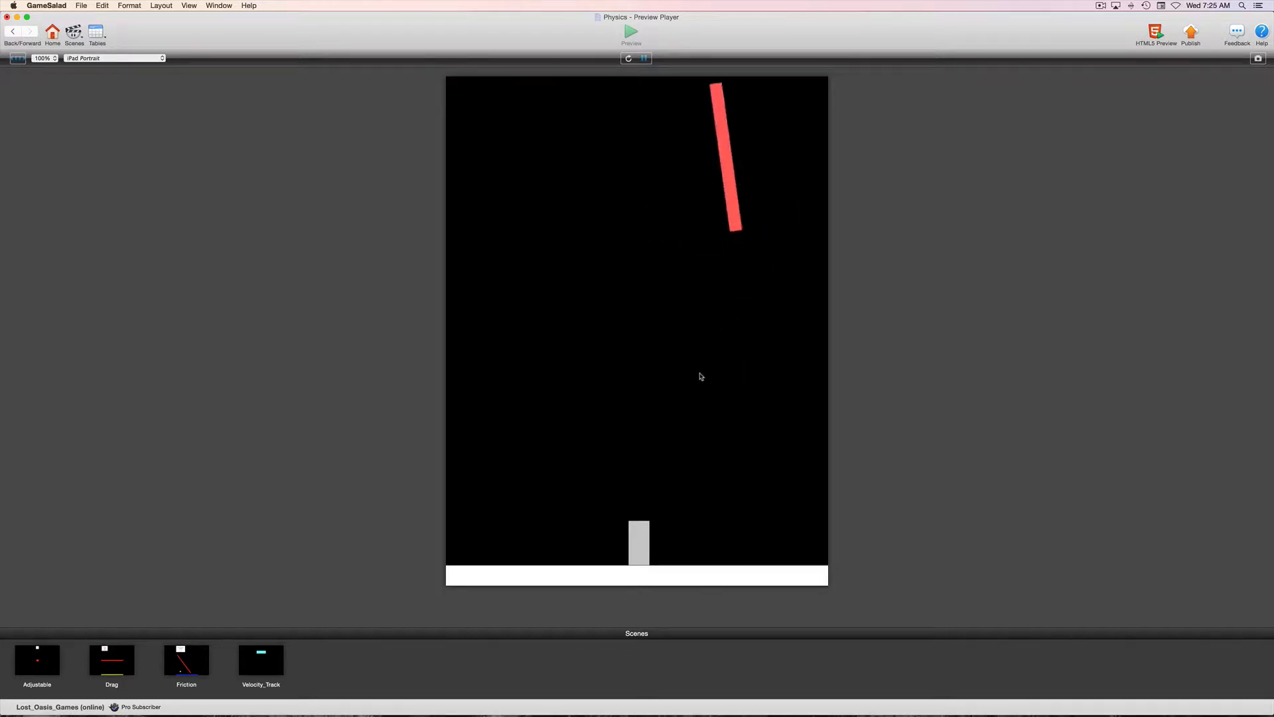
pyautogui.click(11, 32)
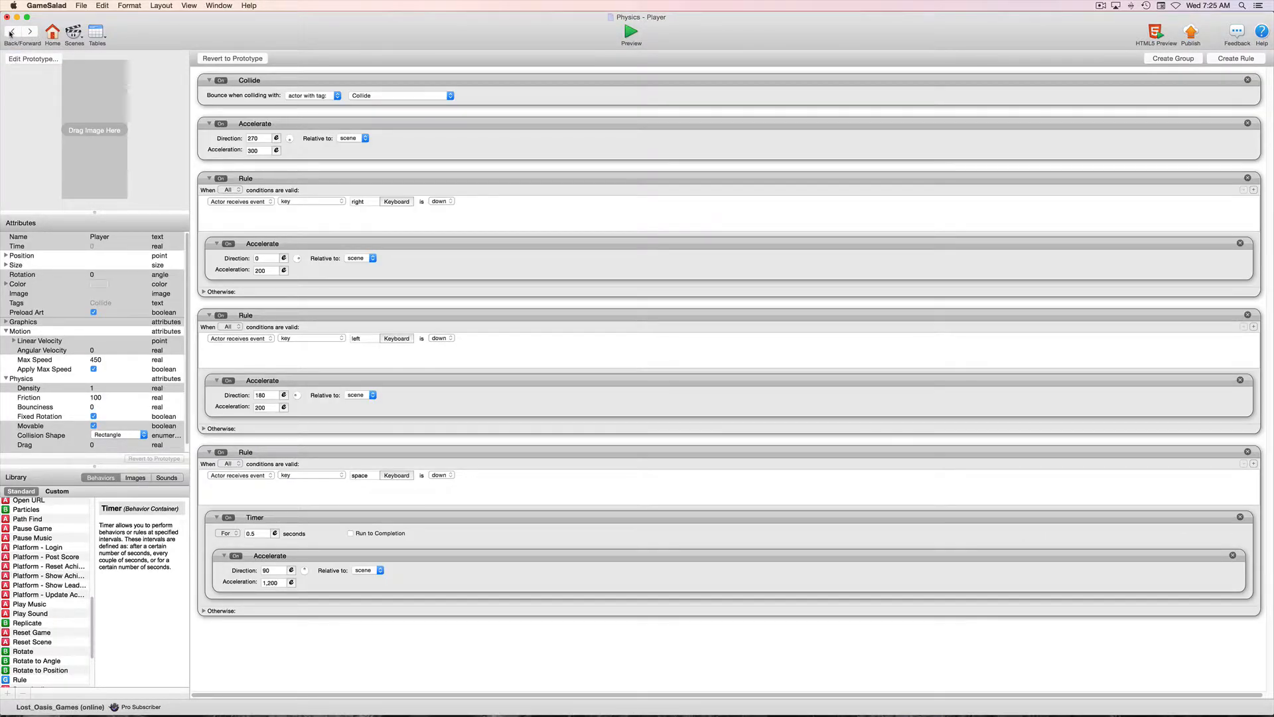
# Turn on Fixed Rotation for the Platform instance, test it in the preview and return to the scene.
pyautogui.click(11, 31)
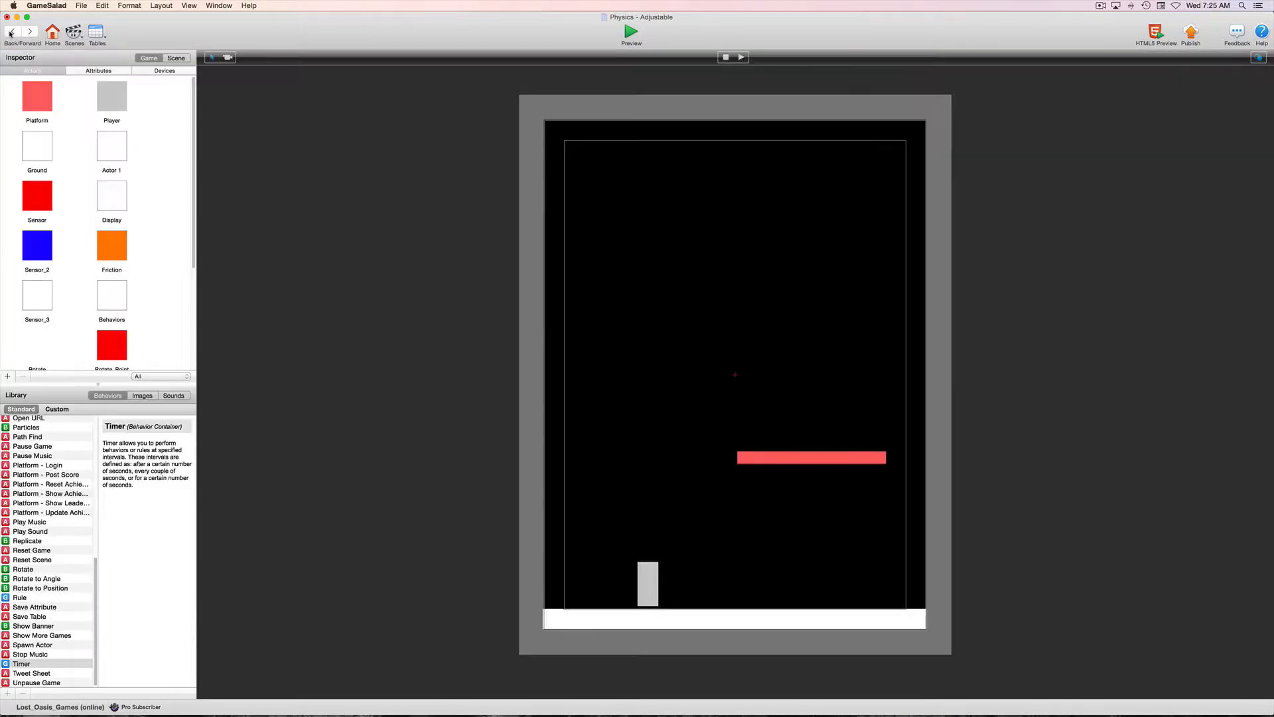
pyautogui.doubleClick(772, 460)
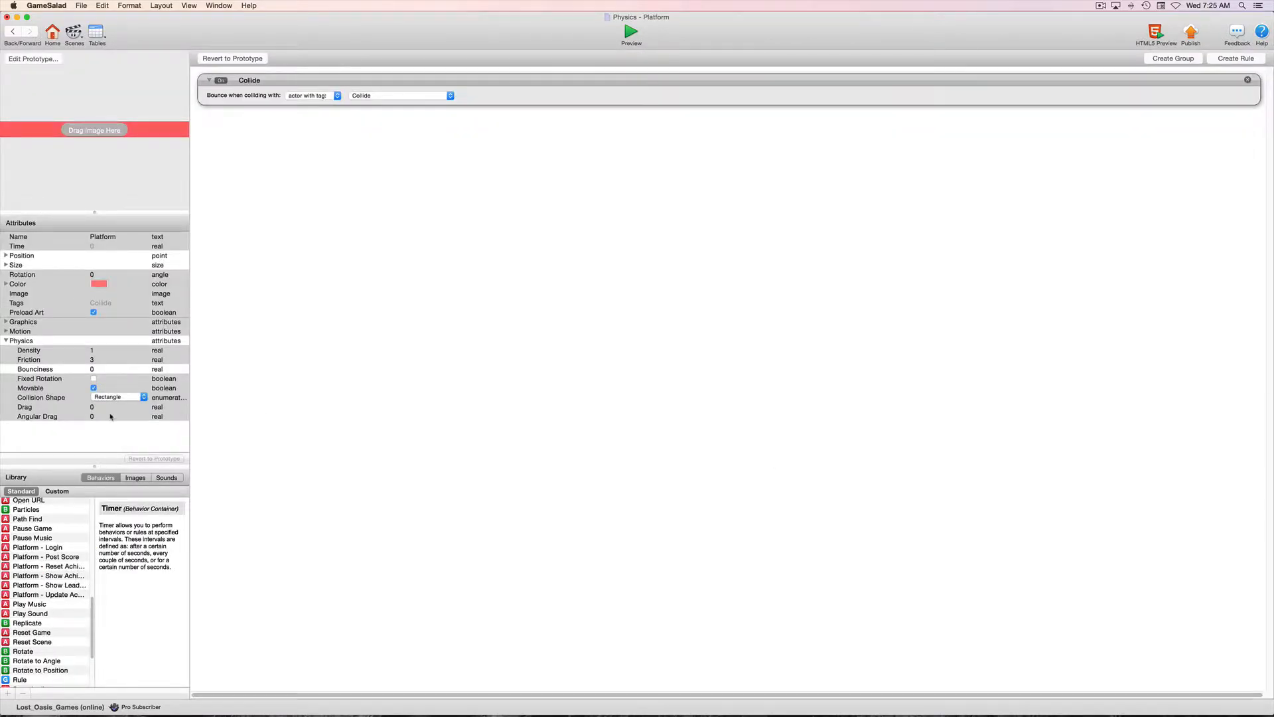
pyautogui.click(93, 379)
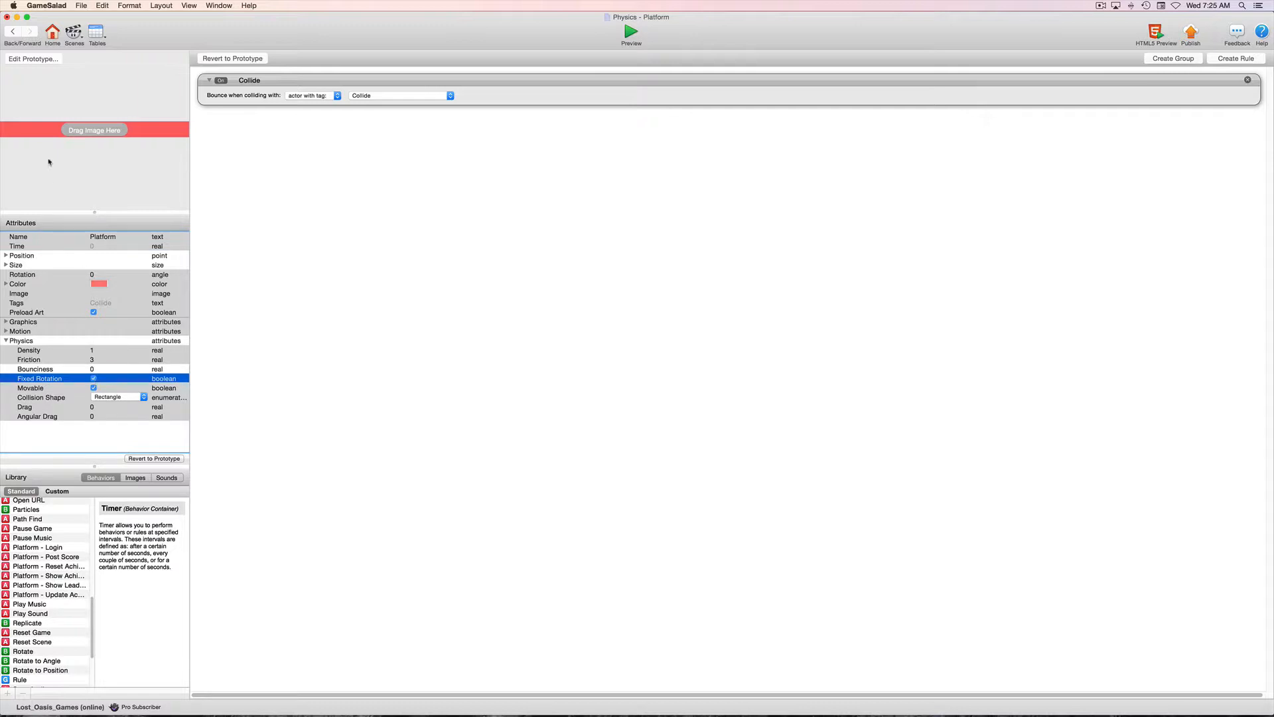
pyautogui.click(13, 31)
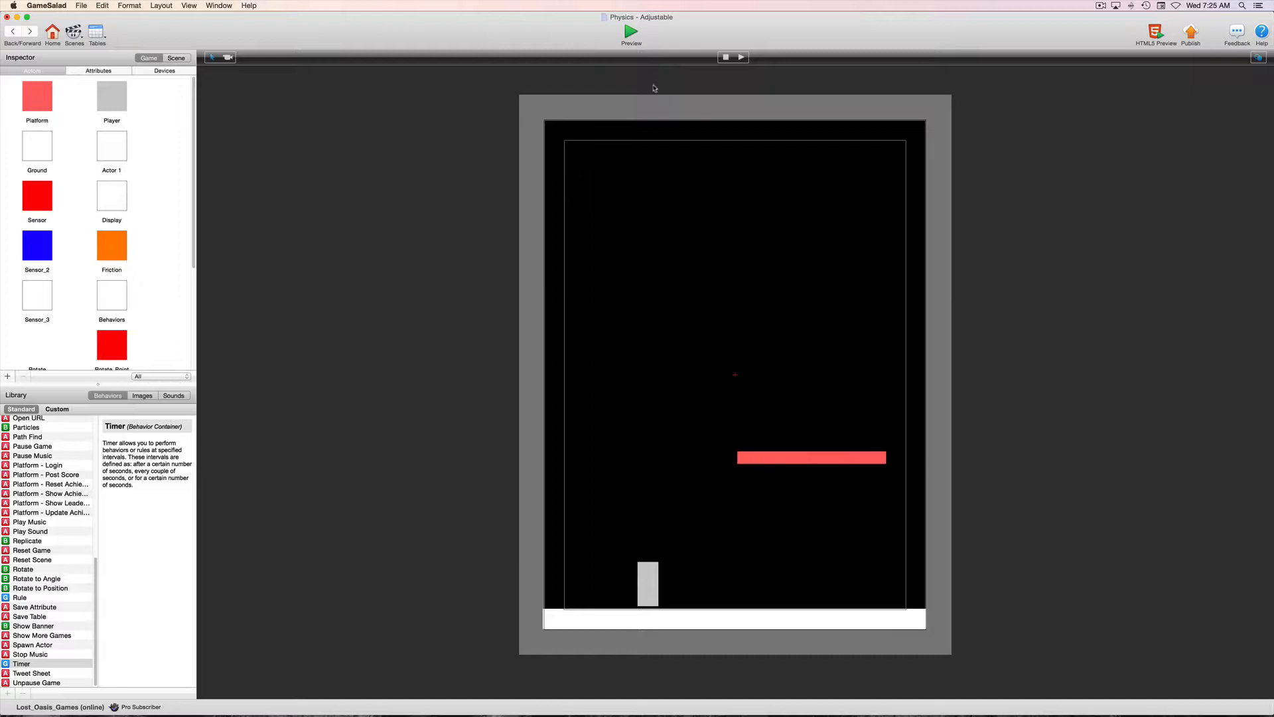
pyautogui.click(630, 35)
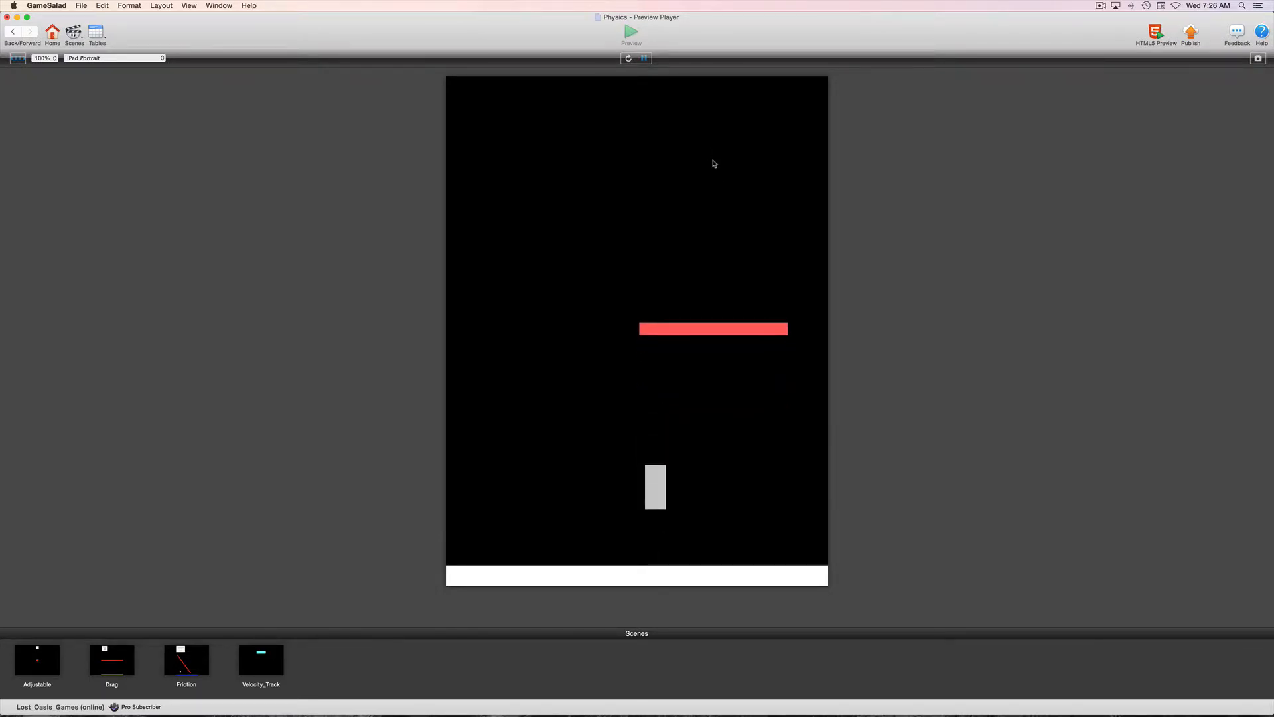
pyautogui.click(14, 31)
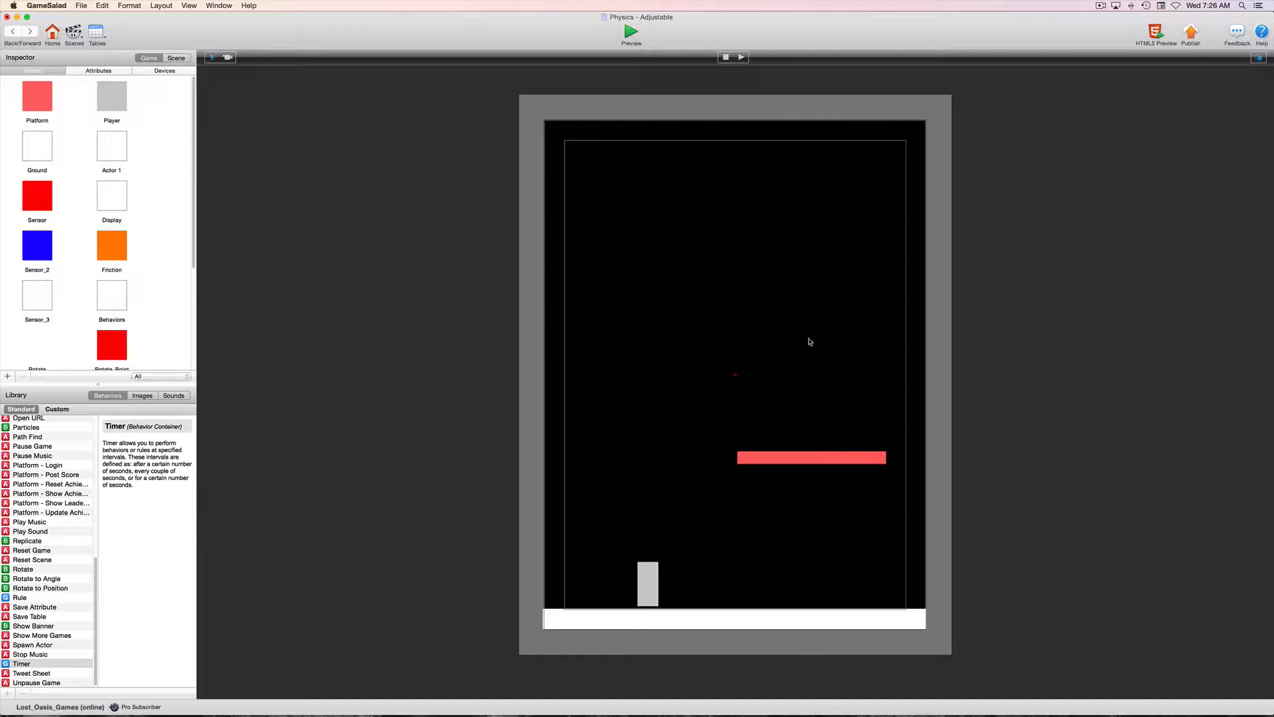
# Open the Platform instance and add a Constrain Attribute behavior below its Collide behavior.
pyautogui.doubleClick(844, 461)
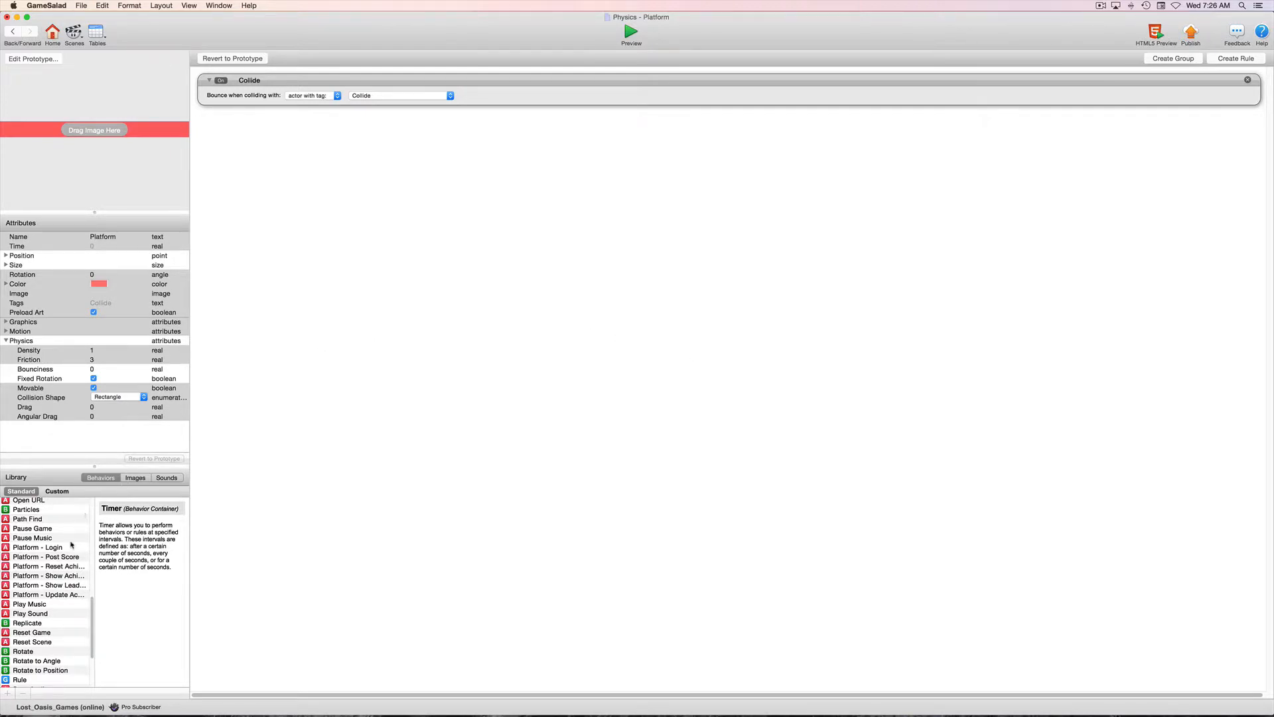
pyautogui.scroll(10, 71, 545)
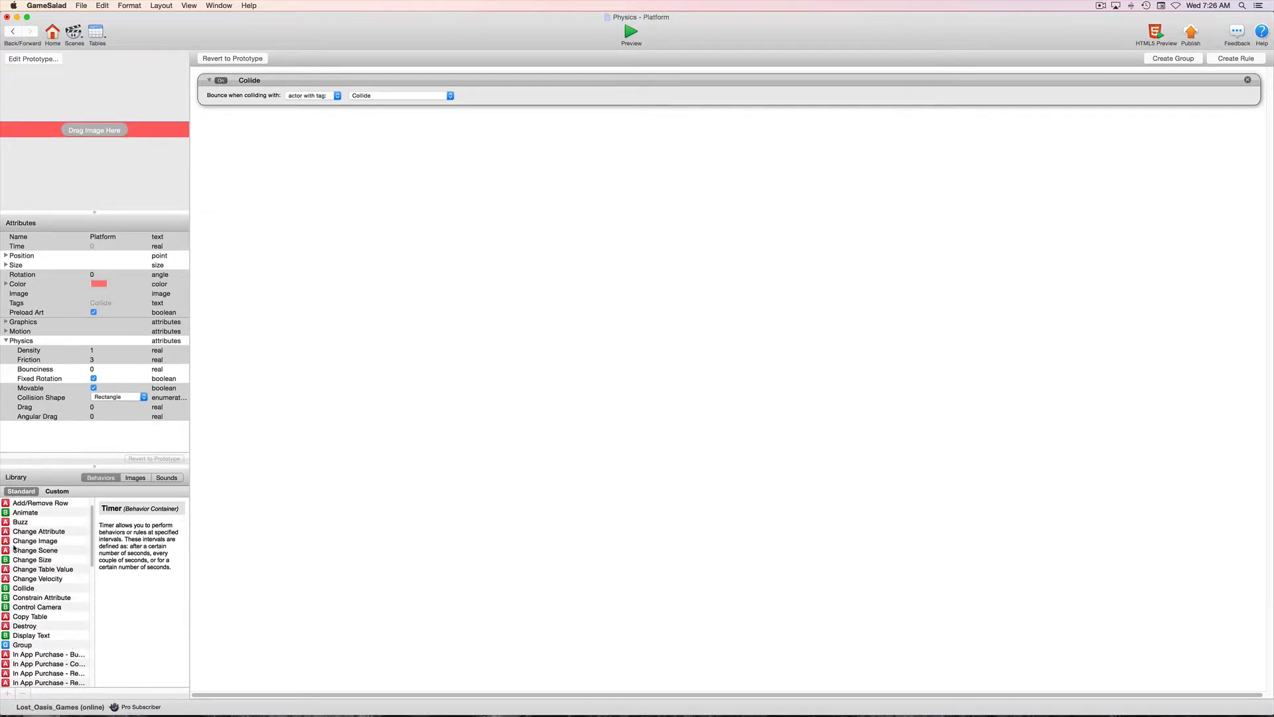
pyautogui.moveTo(6, 599); pyautogui.dragTo(351, 171)
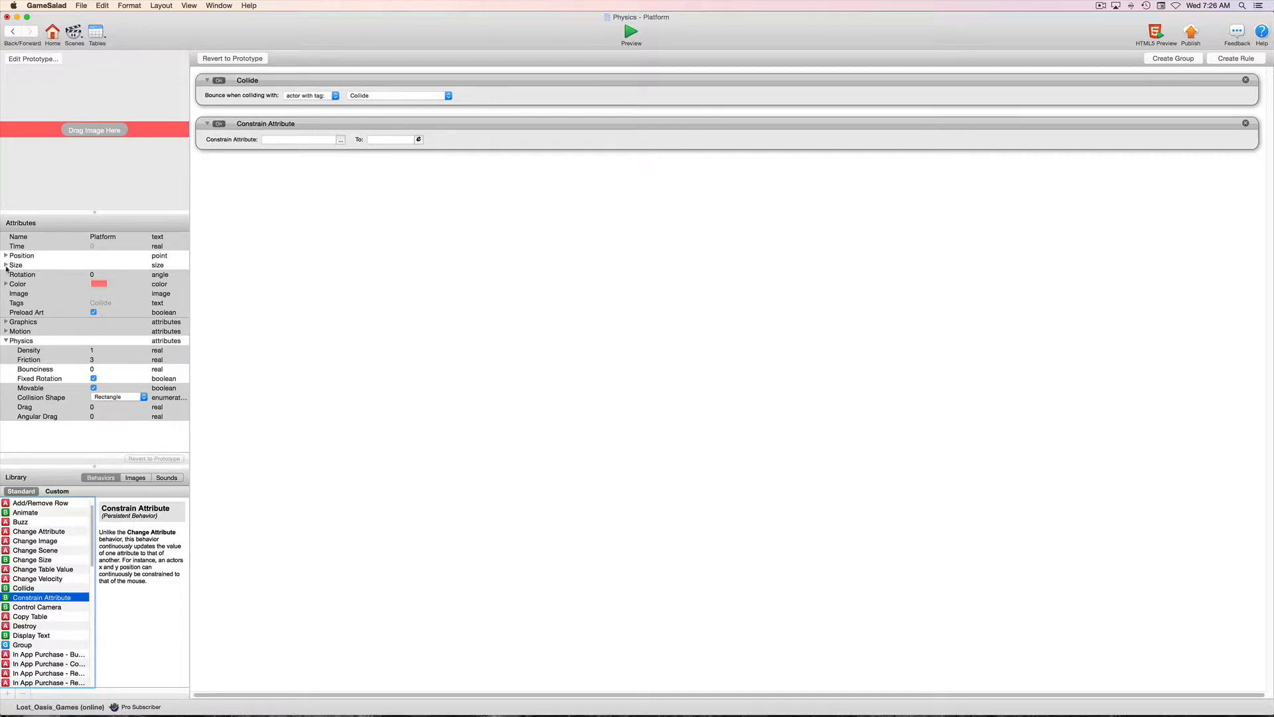
# Expand the Platform's Position and constrain self.Position.Y to 346.
pyautogui.click(6, 256)
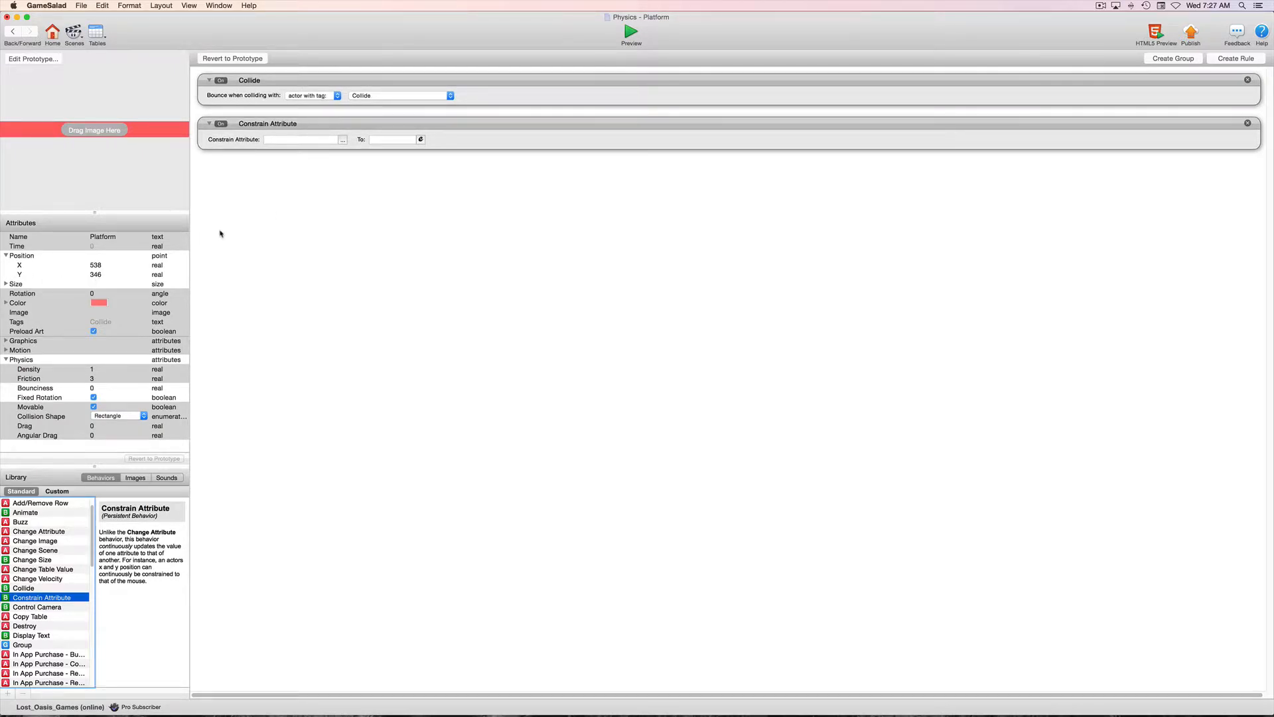
pyautogui.click(343, 140)
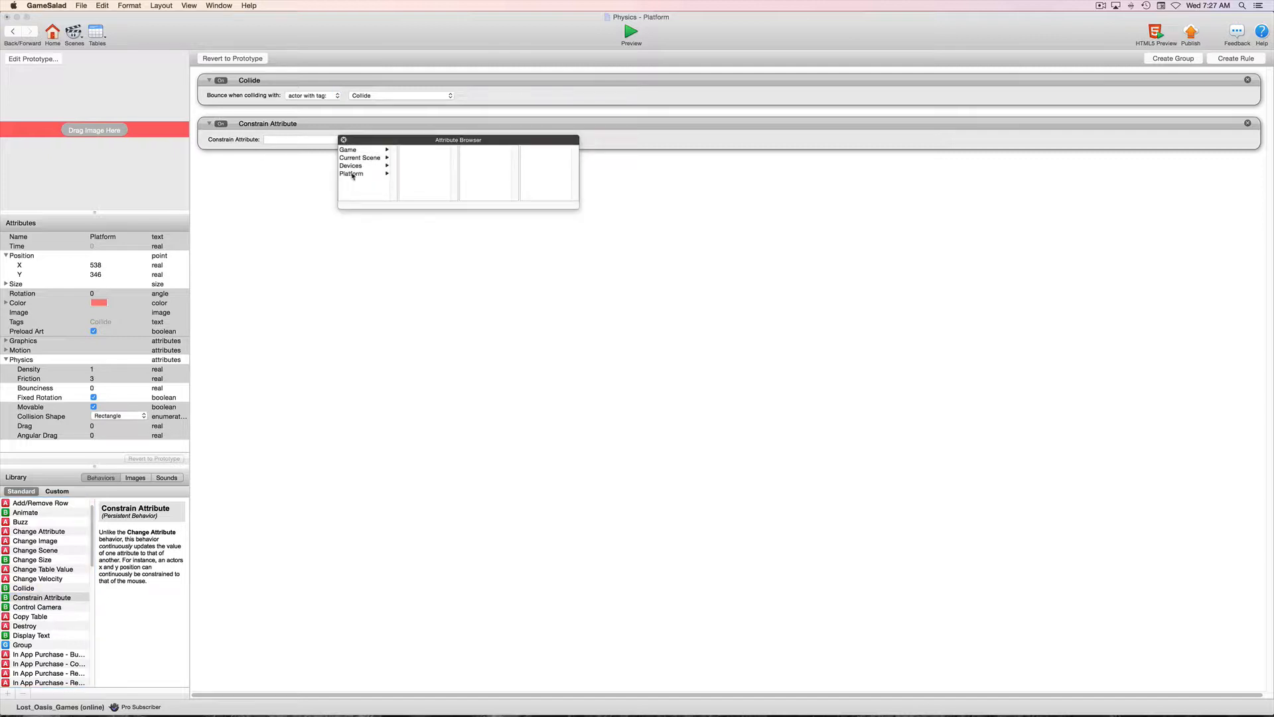
pyautogui.click(355, 174)
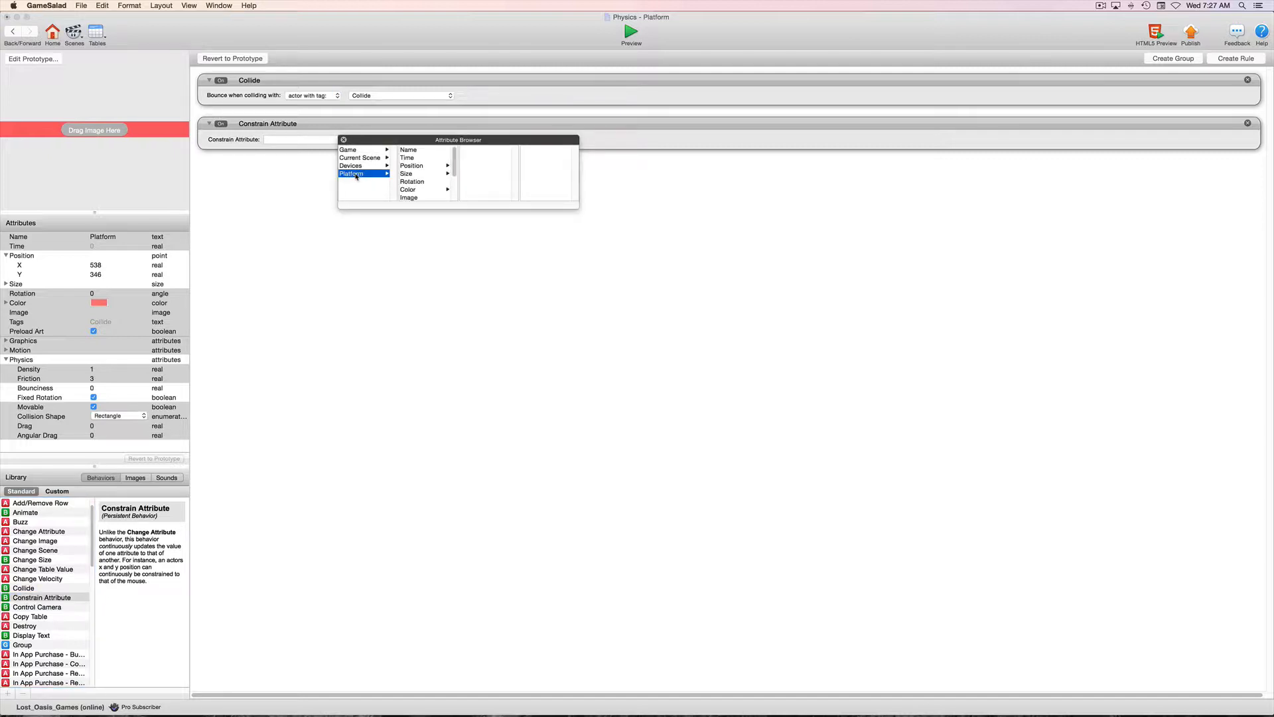
pyautogui.click(413, 166)
pyautogui.click(466, 157)
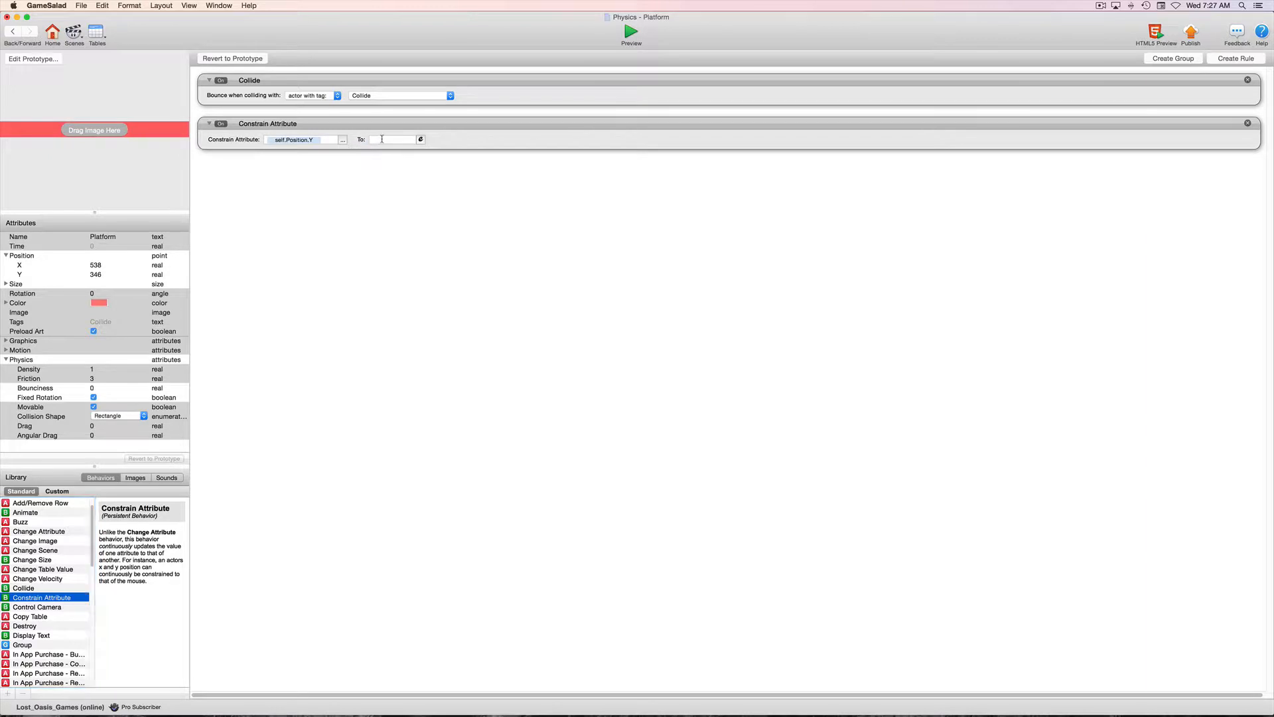
pyautogui.click(382, 139)
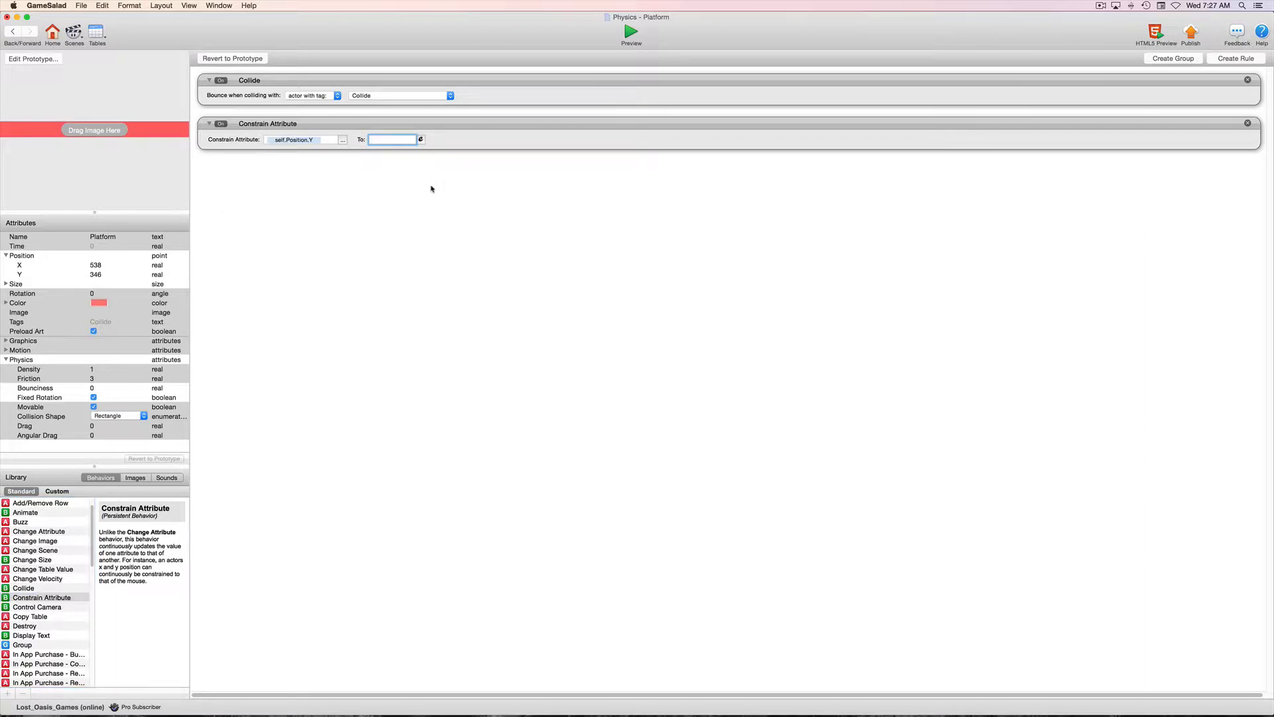
pyautogui.write('346')
pyautogui.click(468, 230)
# Test the Player against the height-constrained platform in the preview and return to the scene.
pyautogui.click(13, 33)
pyautogui.click(634, 33)
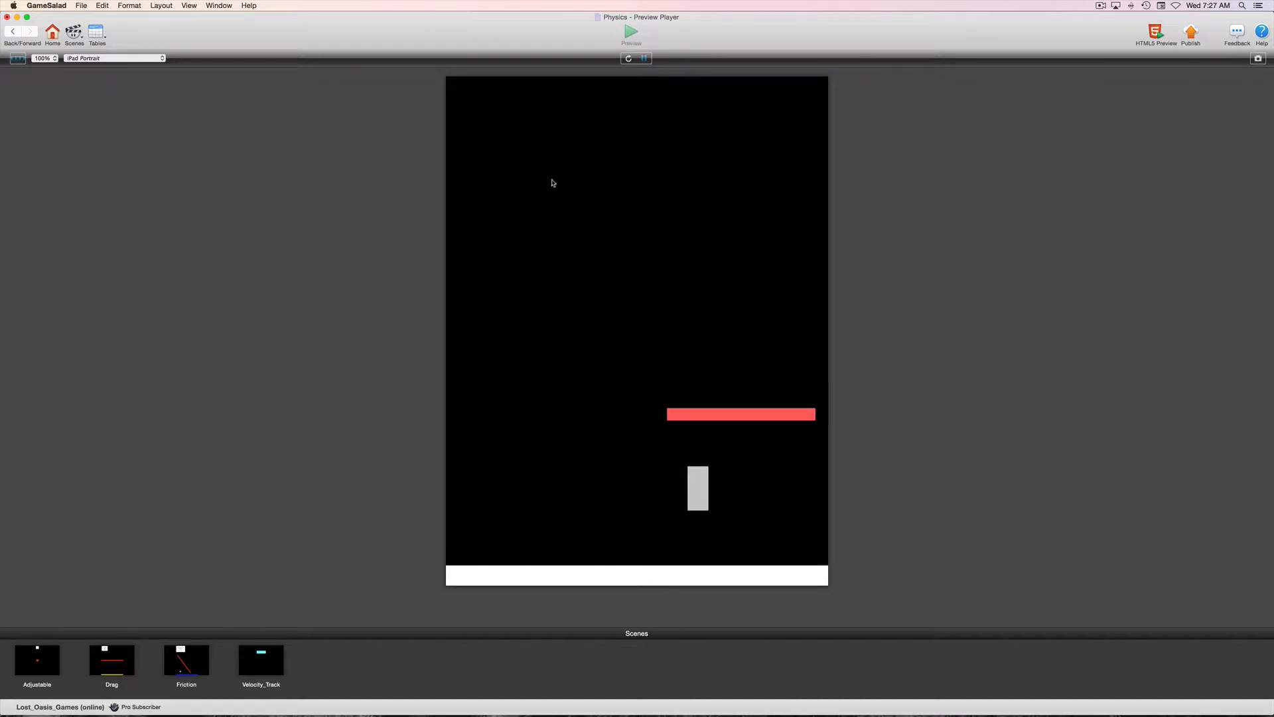
pyautogui.click(12, 33)
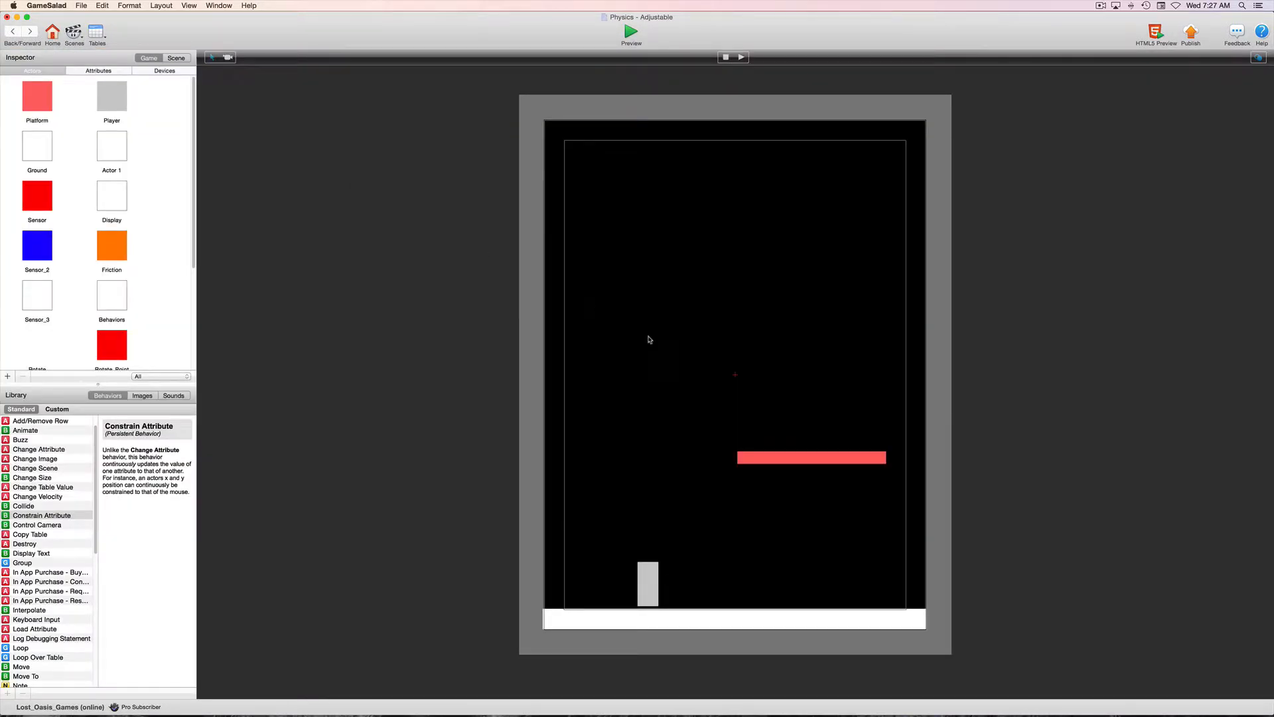
# Open the Platform instance, set its Density to 300 and test it in the preview.
pyautogui.doubleClick(771, 460)
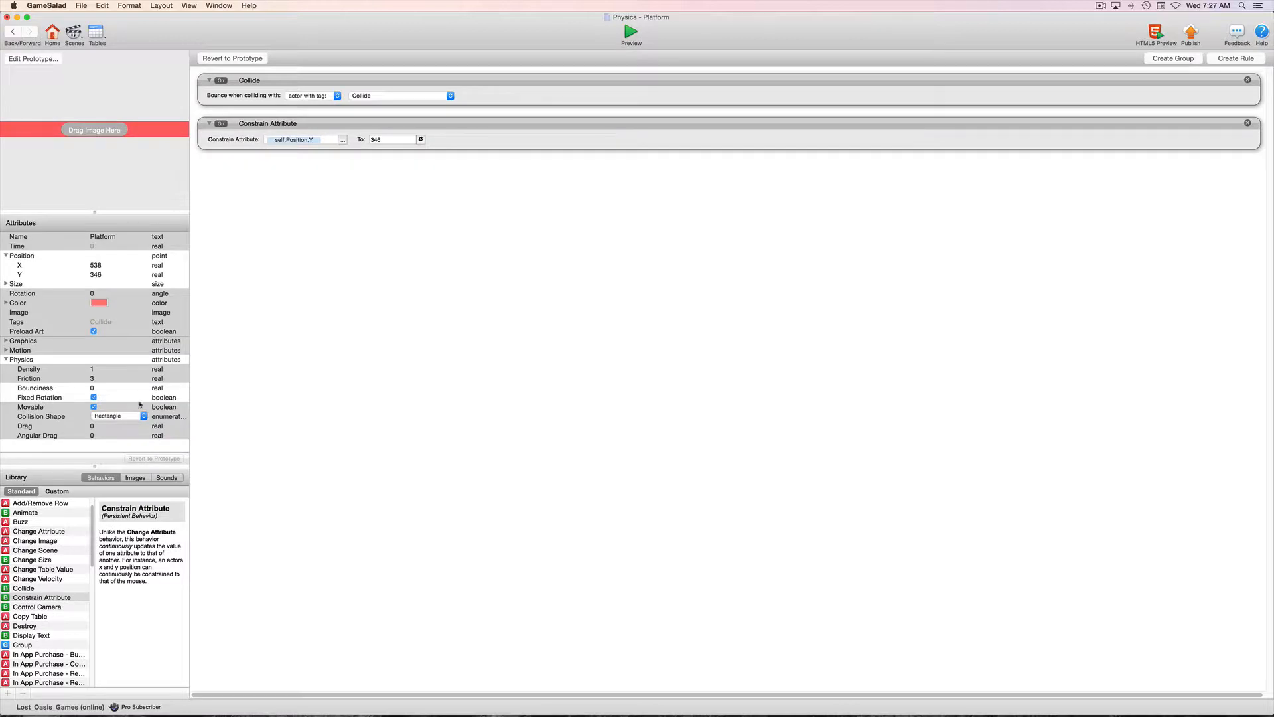
pyautogui.doubleClick(92, 369)
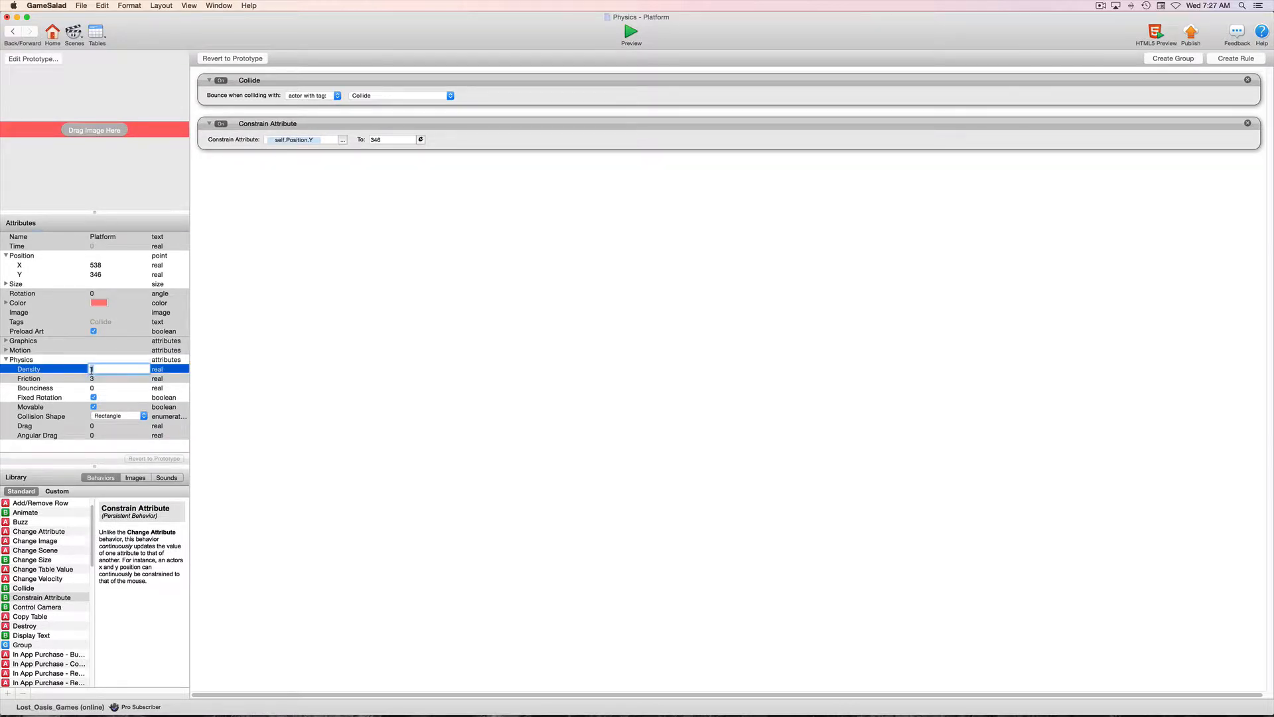
pyautogui.write('300')
pyautogui.press('Tab')
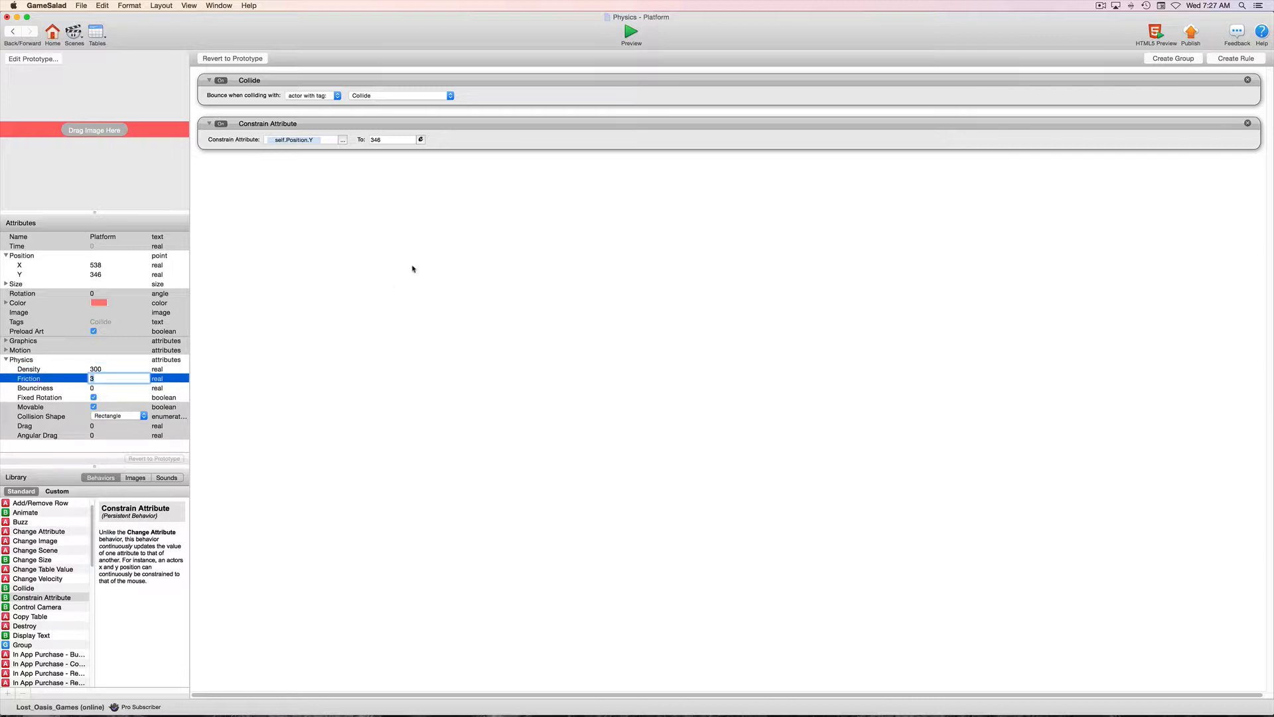
pyautogui.click(626, 34)
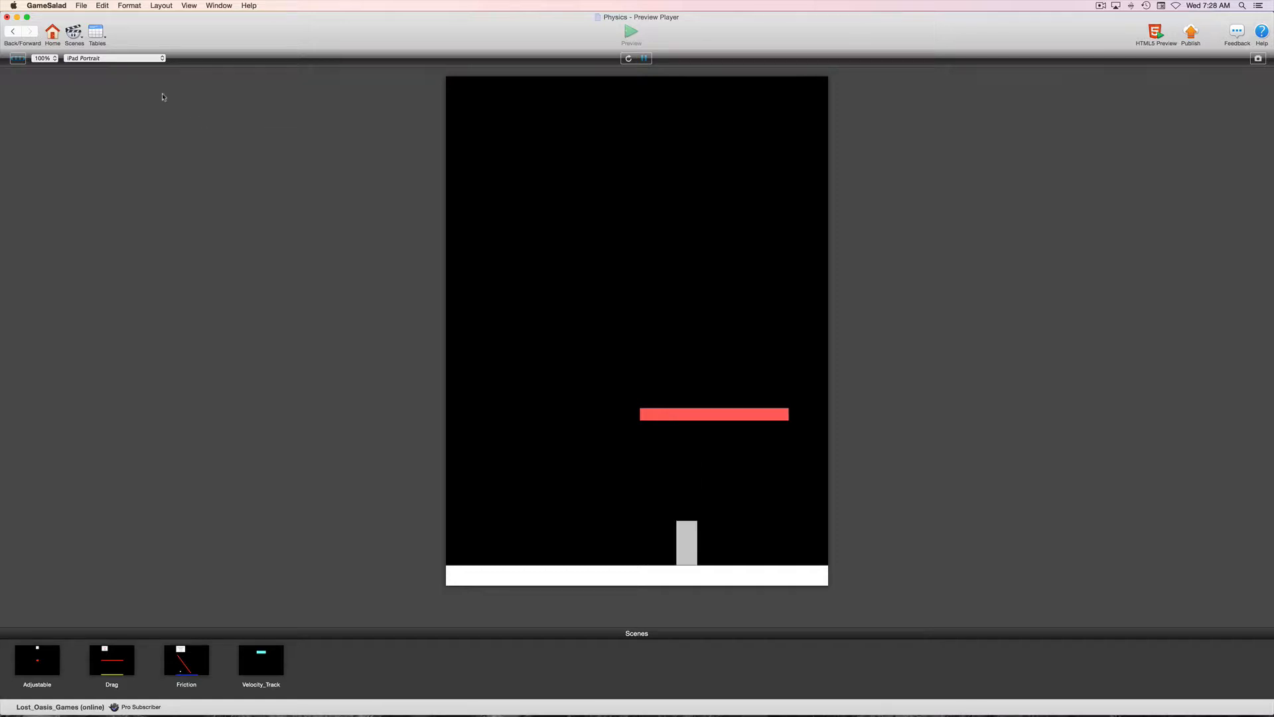
pyautogui.click(9, 34)
# Return to the scene and shorten the Platform from its left end, leaving its centre at about X 596.
pyautogui.click(13, 32)
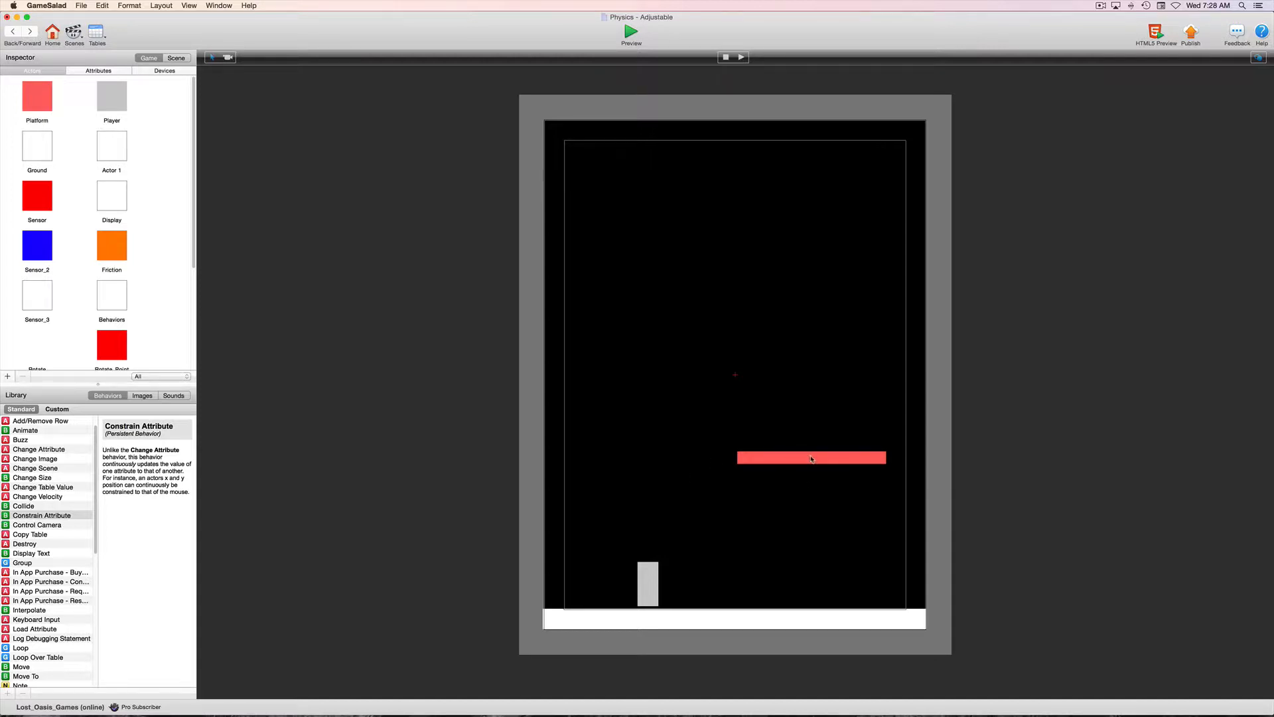
pyautogui.click(758, 458)
pyautogui.moveTo(738, 457); pyautogui.dragTo(799, 459)
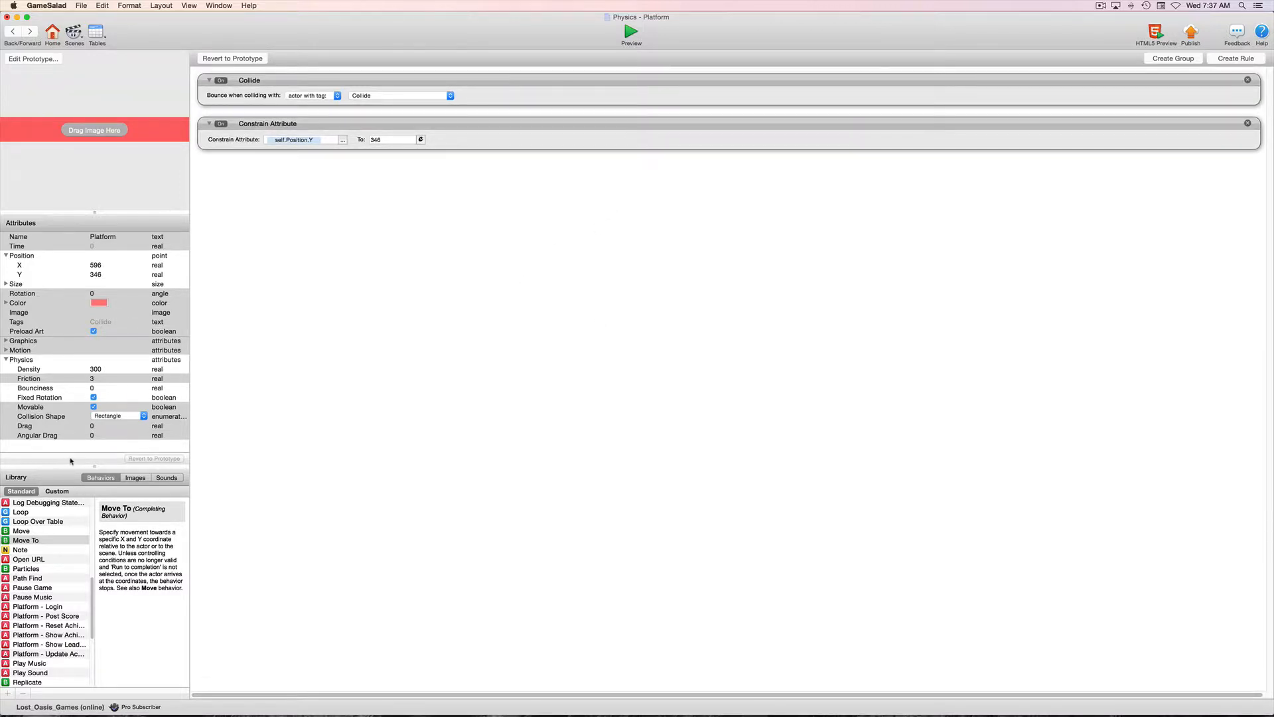
# Open the Platform prototype from its instance and add an integer attribute named Trigger.
pyautogui.click(34, 59)
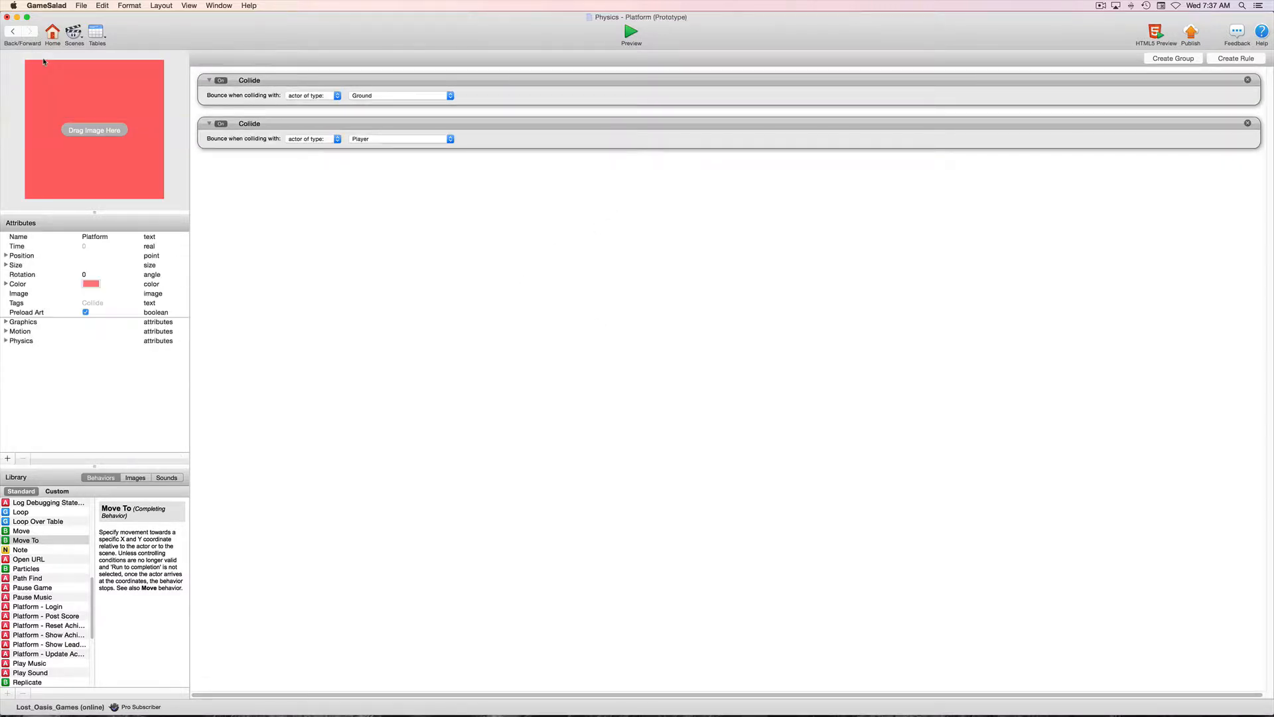
pyautogui.click(7, 458)
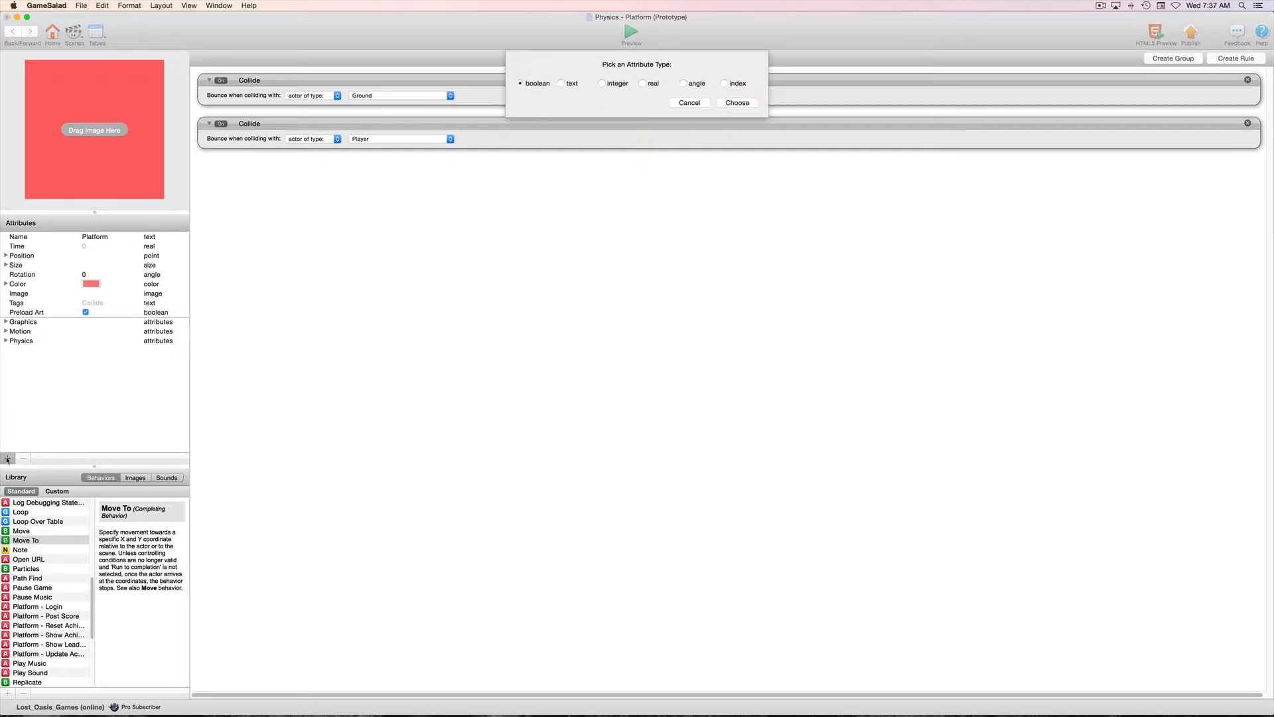
pyautogui.click(602, 84)
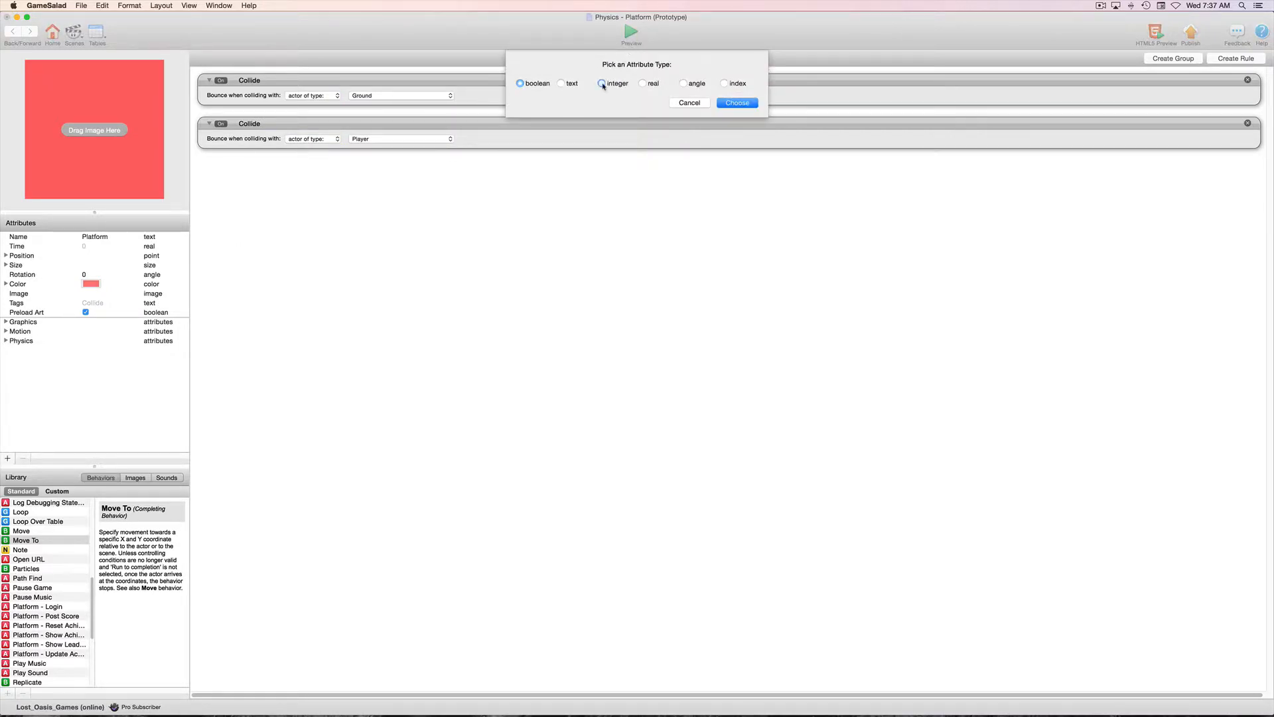
pyautogui.click(738, 102)
pyautogui.doubleClick(42, 320)
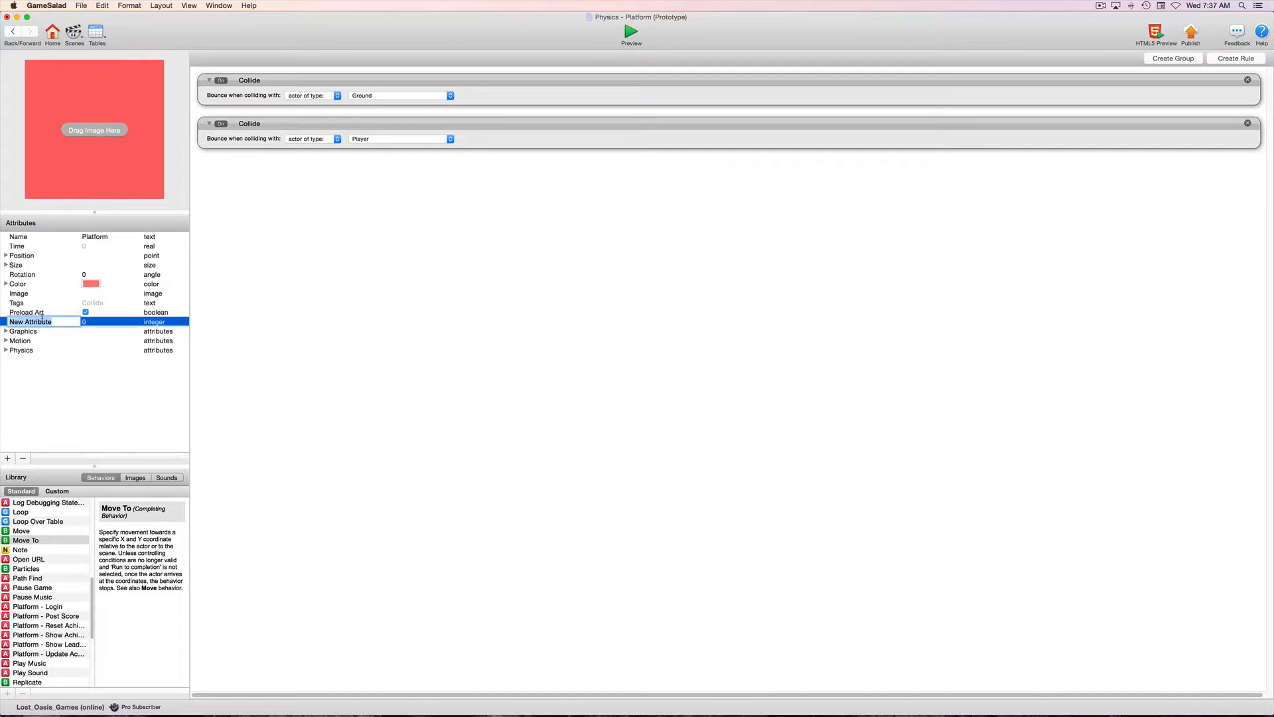
pyautogui.write('Trigger')
pyautogui.press('Return')
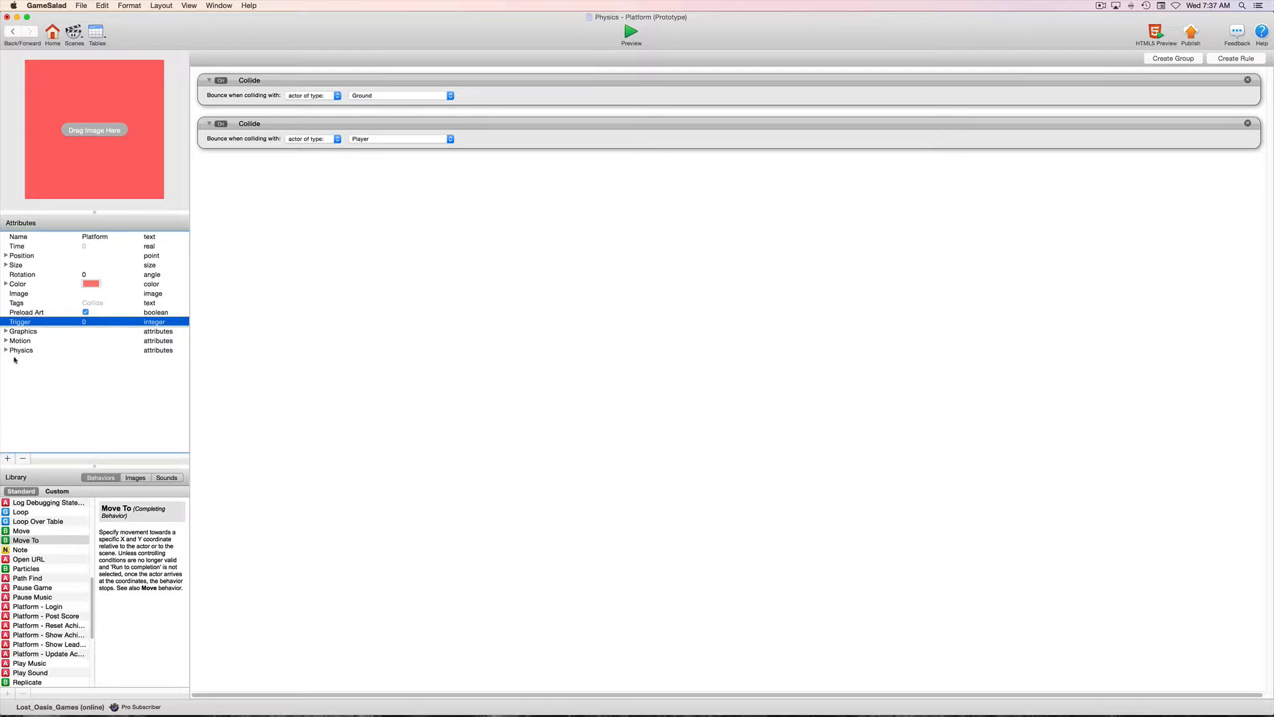
# Add an empty rule to the Platform prototype and return to the Platform instance.
pyautogui.click(419, 358)
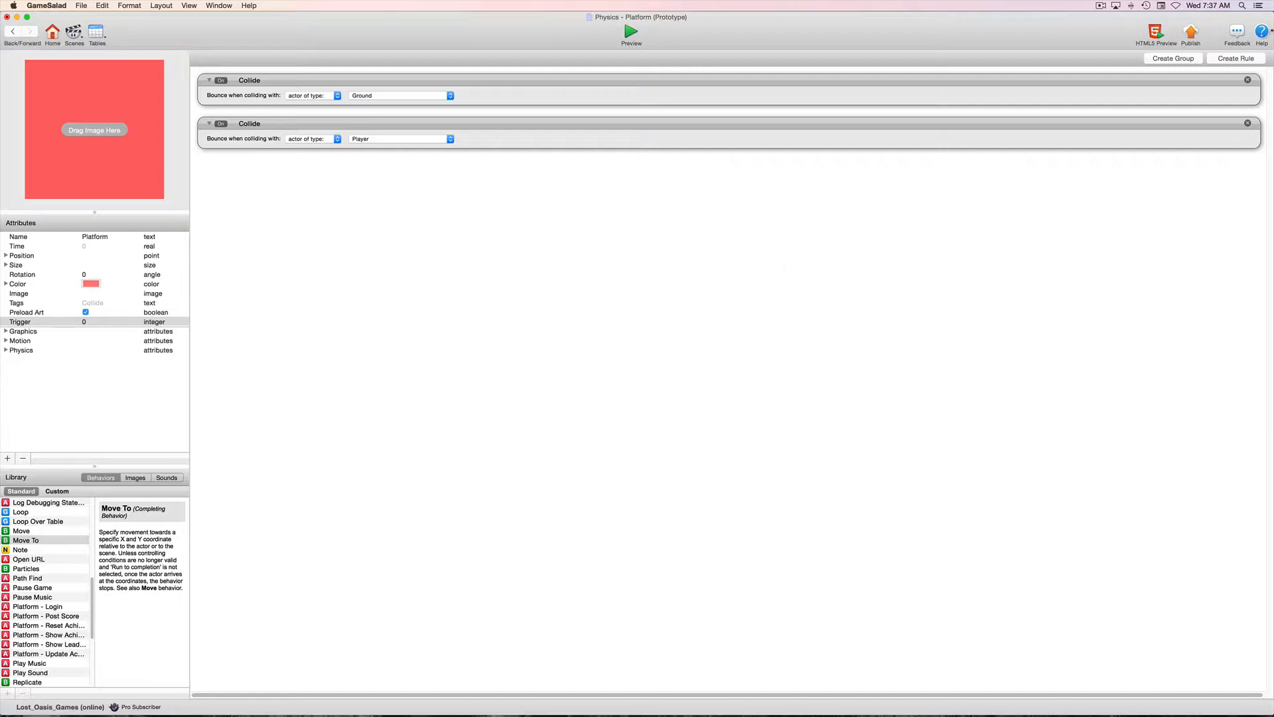
pyautogui.click(1229, 60)
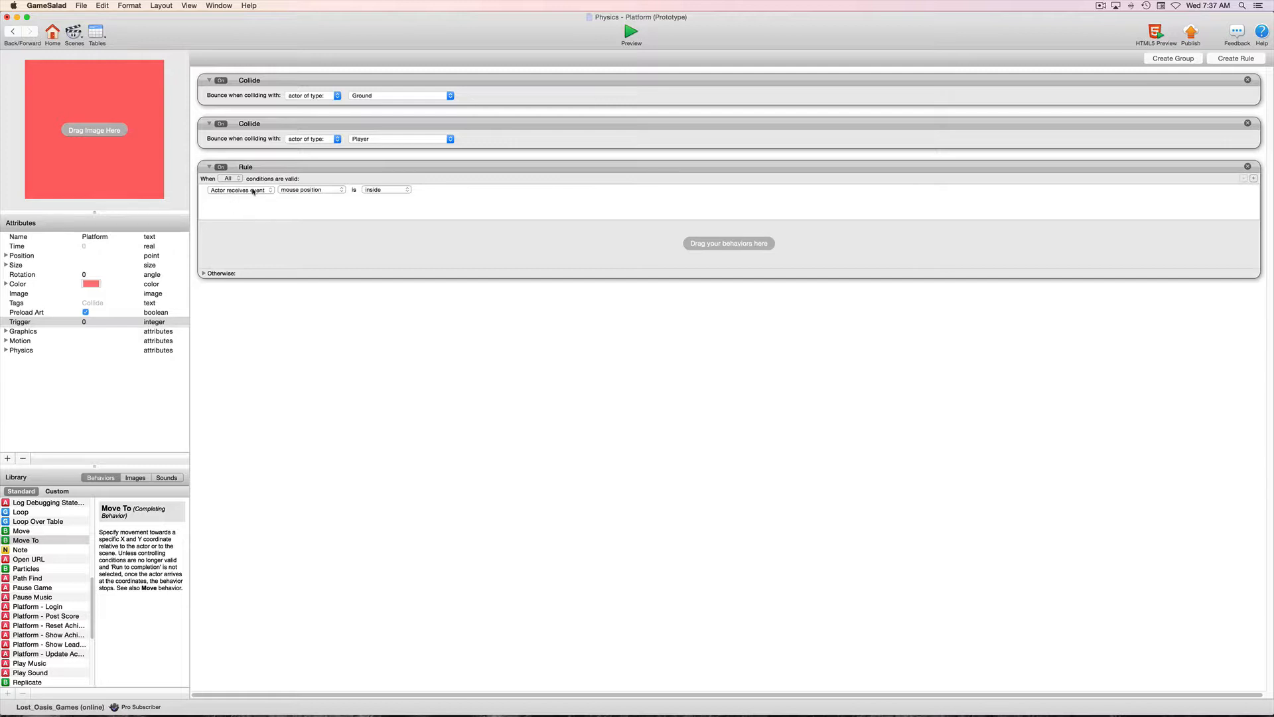
pyautogui.click(12, 31)
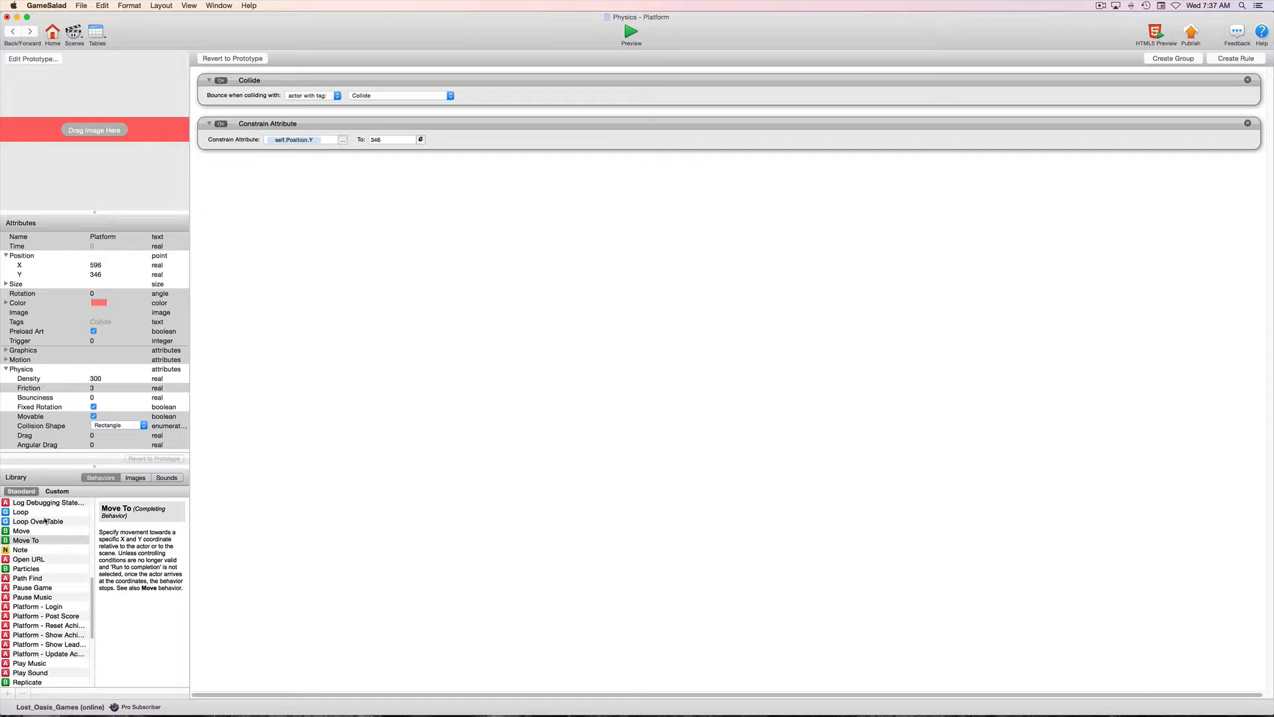
# Create a rule in the Platform instance with an attribute condition on self.Position.X.
pyautogui.click(1238, 60)
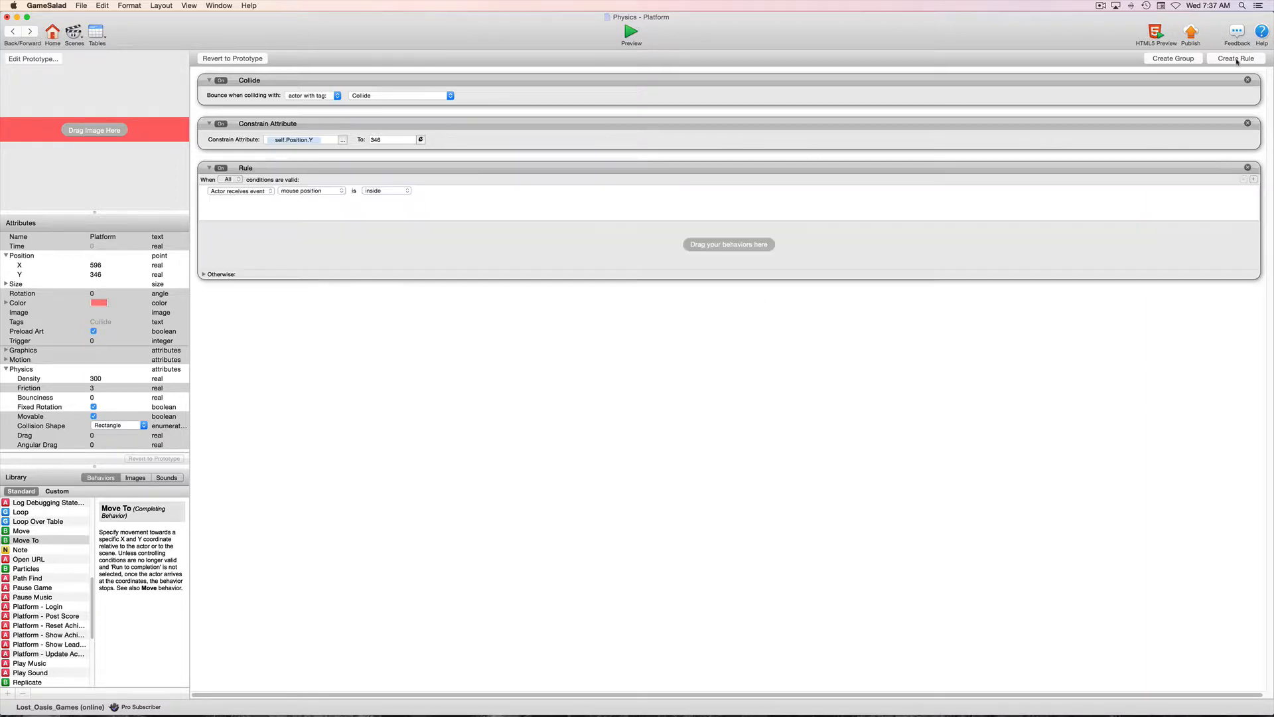
pyautogui.click(264, 192)
pyautogui.click(232, 199)
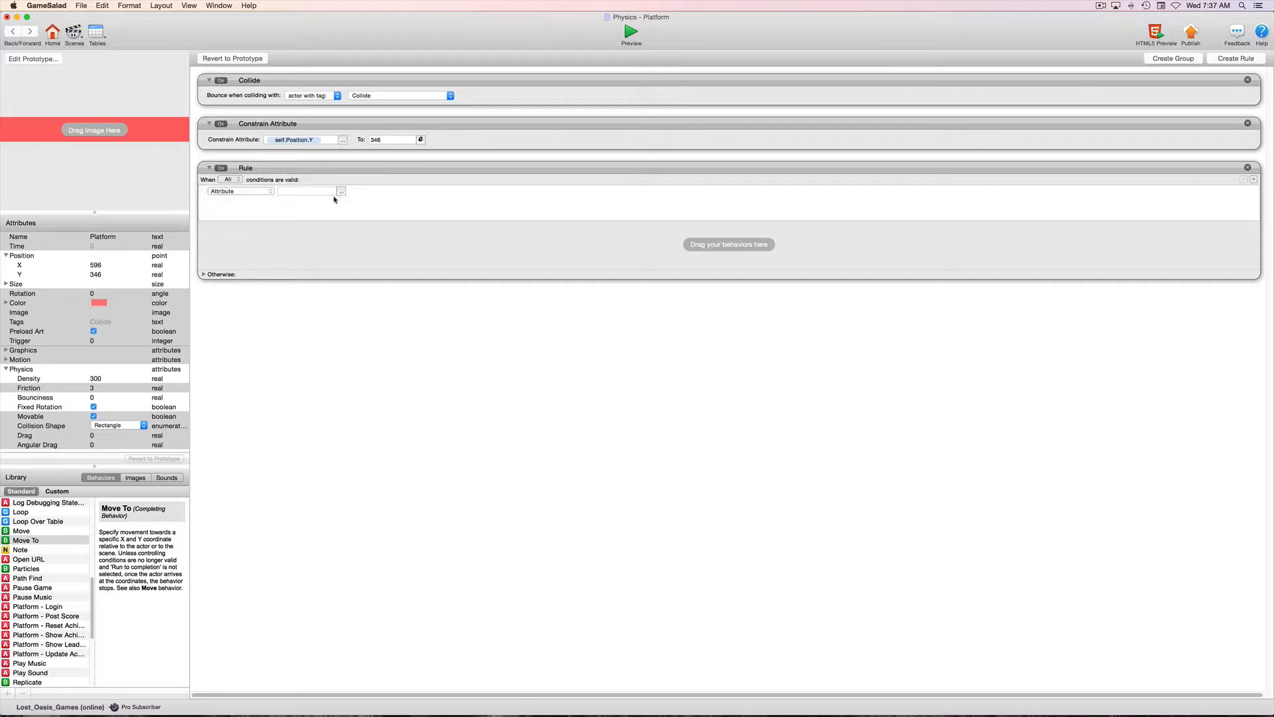
pyautogui.click(341, 192)
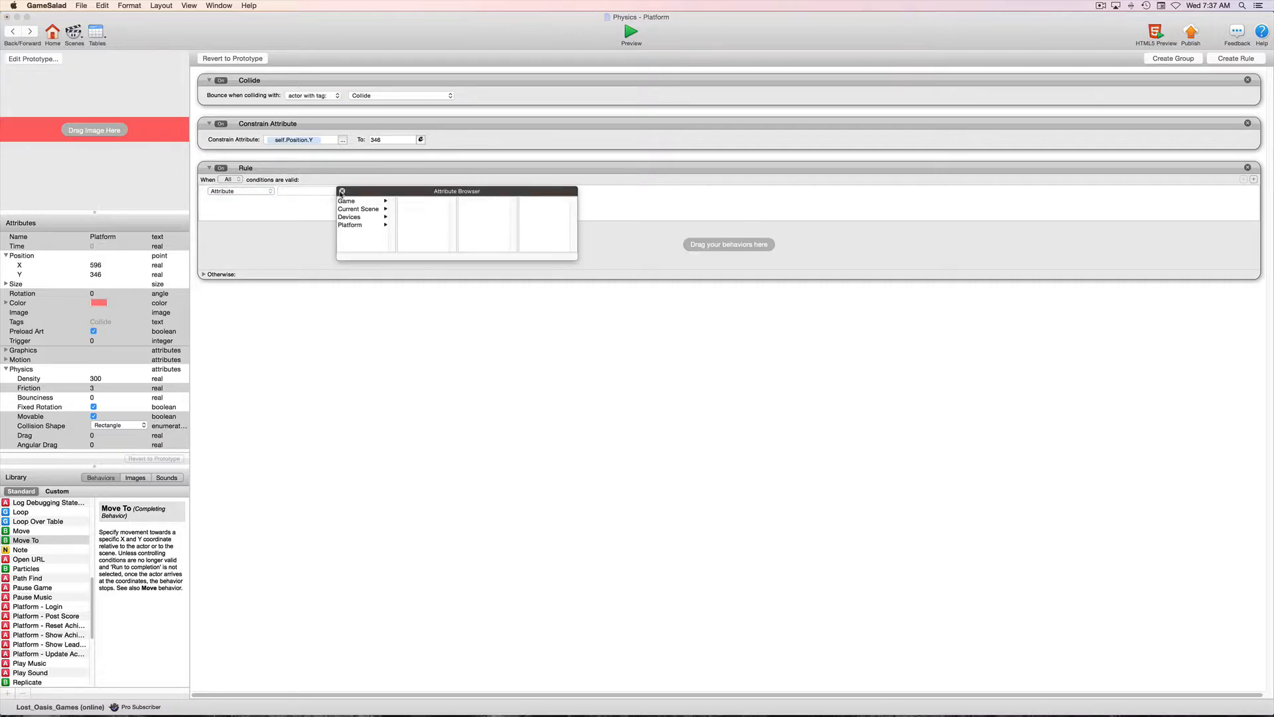
pyautogui.click(350, 225)
pyautogui.click(410, 217)
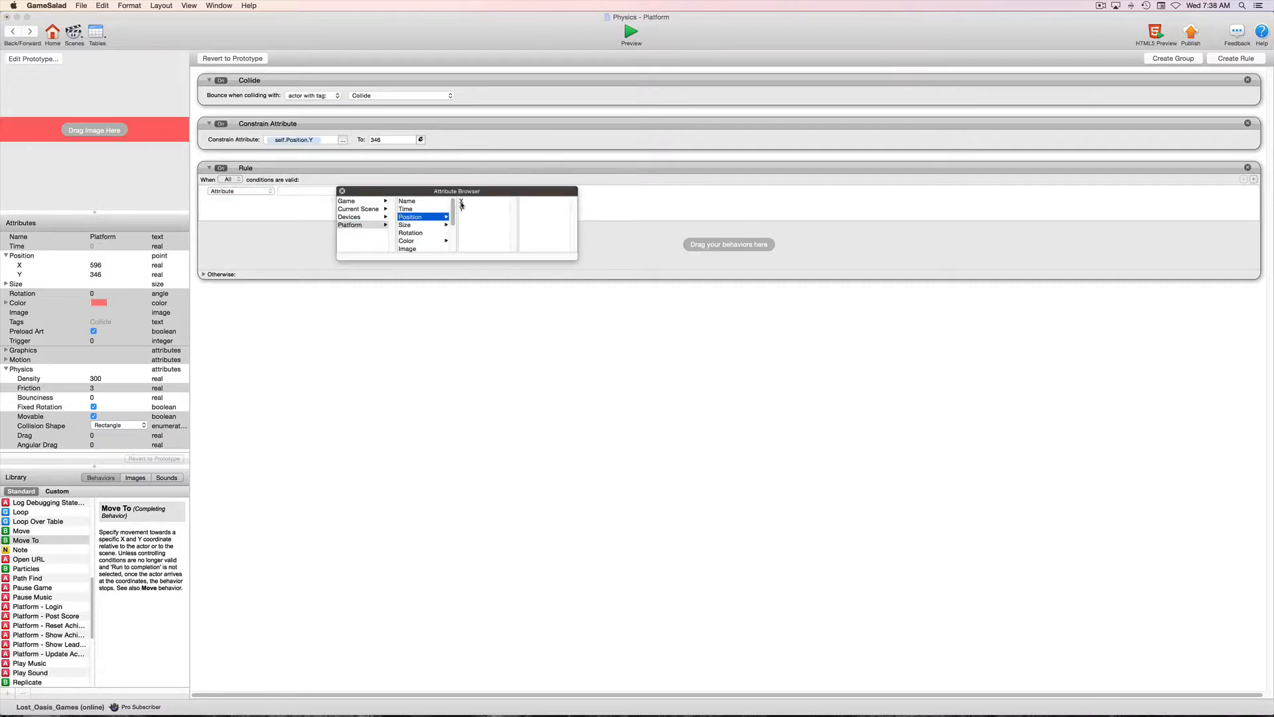
pyautogui.click(463, 202)
# Set the rule's condition to self.Position.X ≥ 596.
pyautogui.click(361, 192)
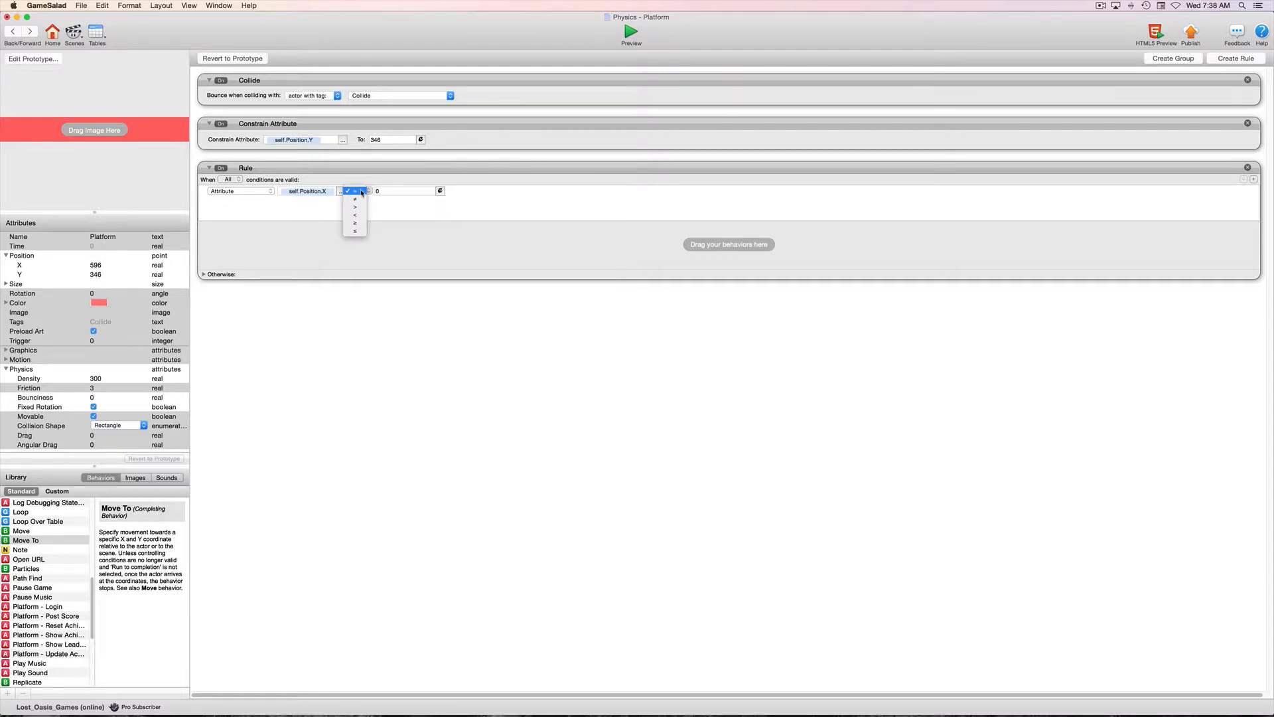
pyautogui.click(361, 224)
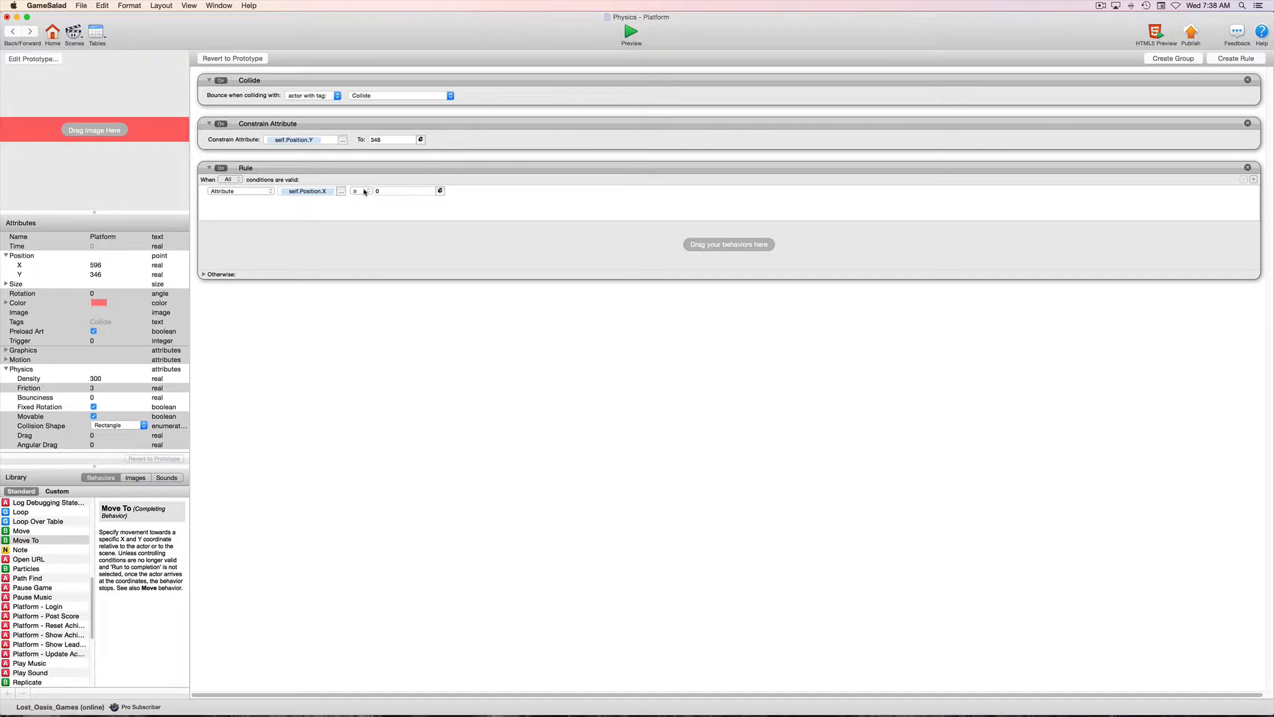
pyautogui.click(380, 191)
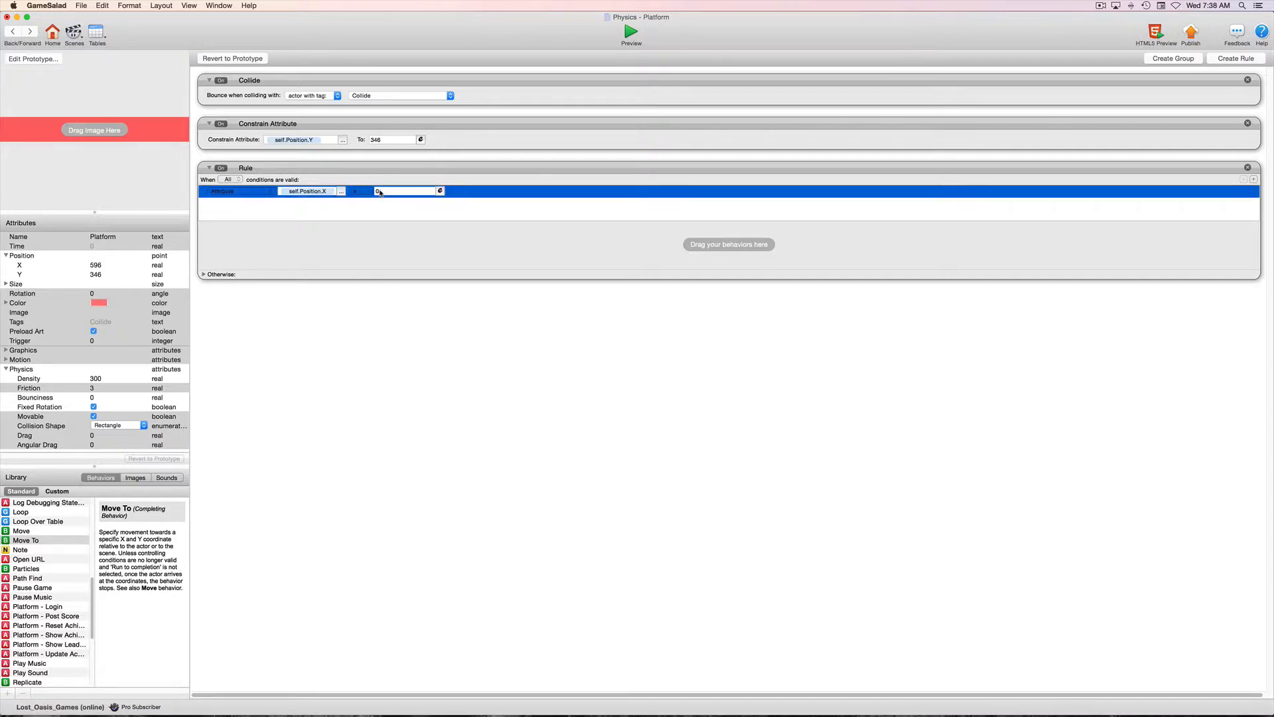
pyautogui.click(341, 191)
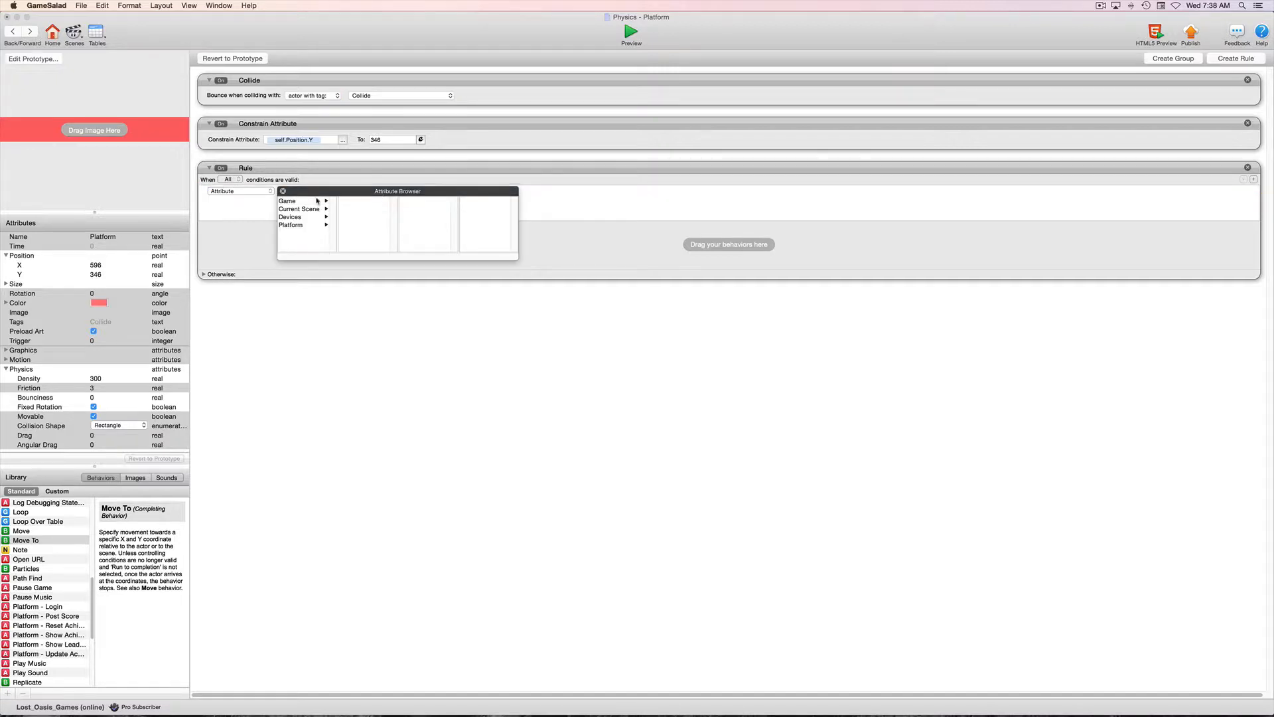
pyautogui.click(280, 192)
pyautogui.click(380, 192)
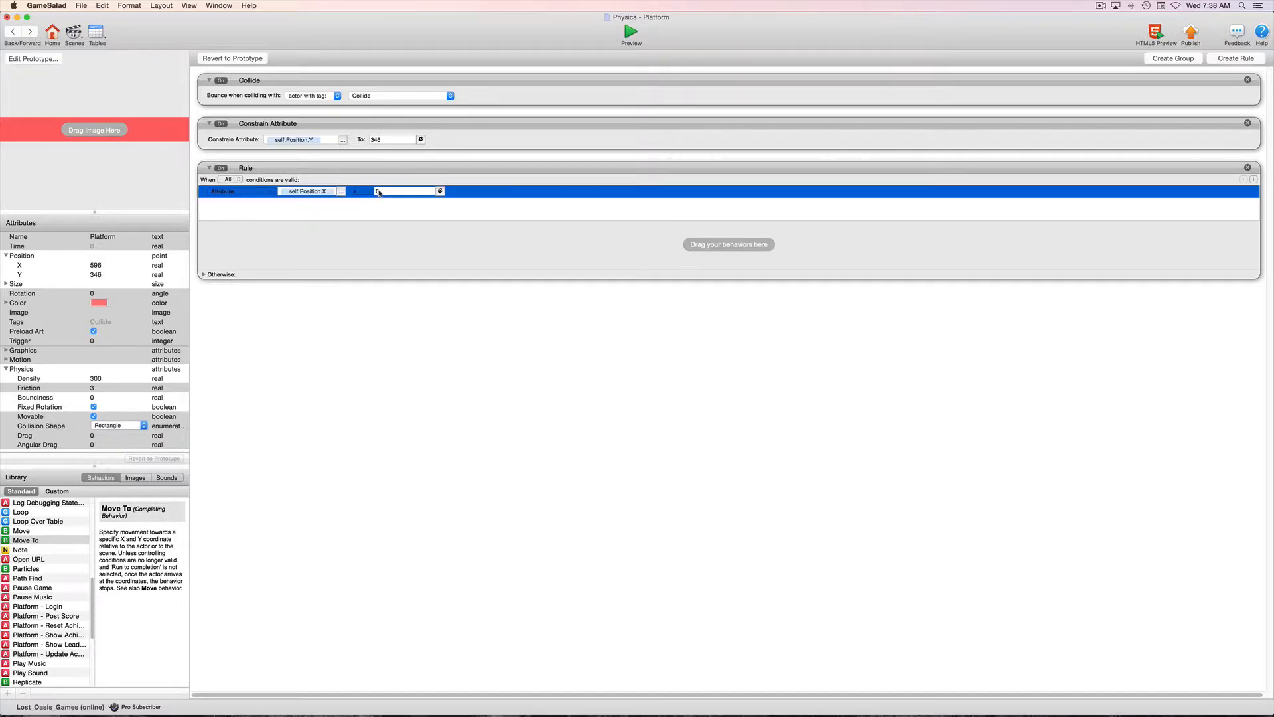
pyautogui.write('596')
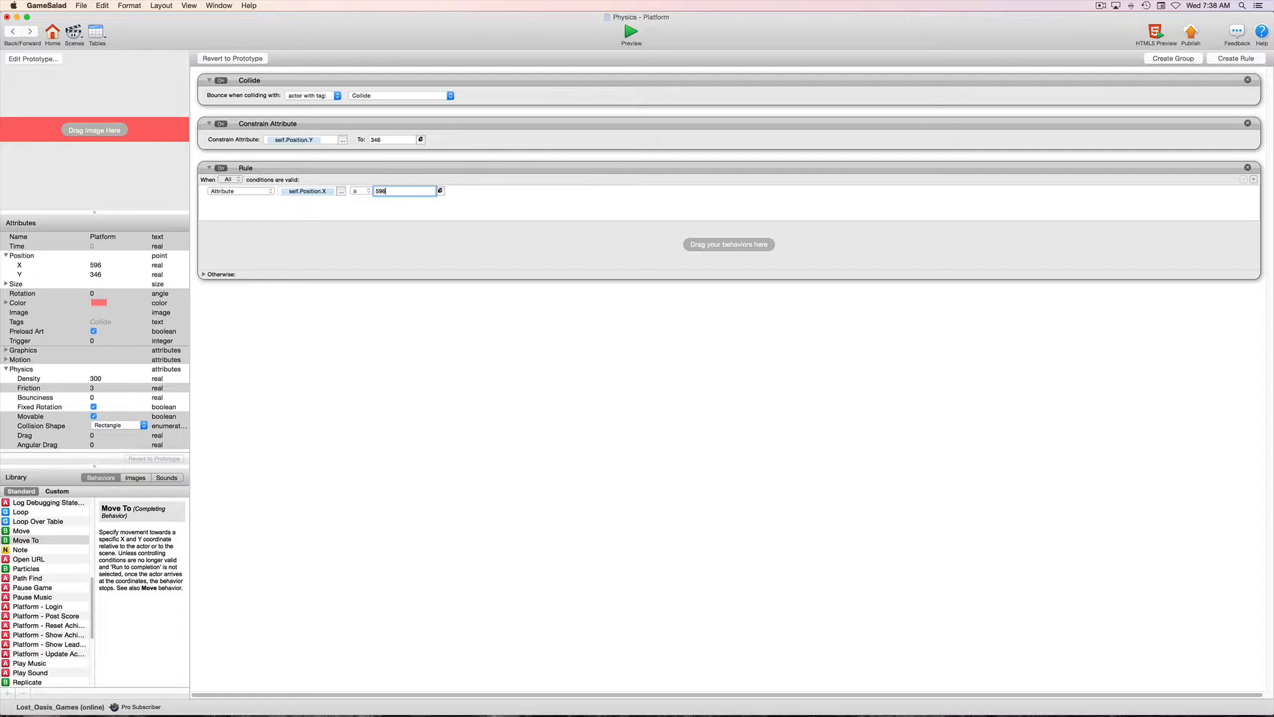
pyautogui.press('Return')
# Change the comparison operator of the rule's self.Position.X condition to ≥.
pyautogui.click(363, 191)
pyautogui.click(359, 160)
pyautogui.click(366, 192)
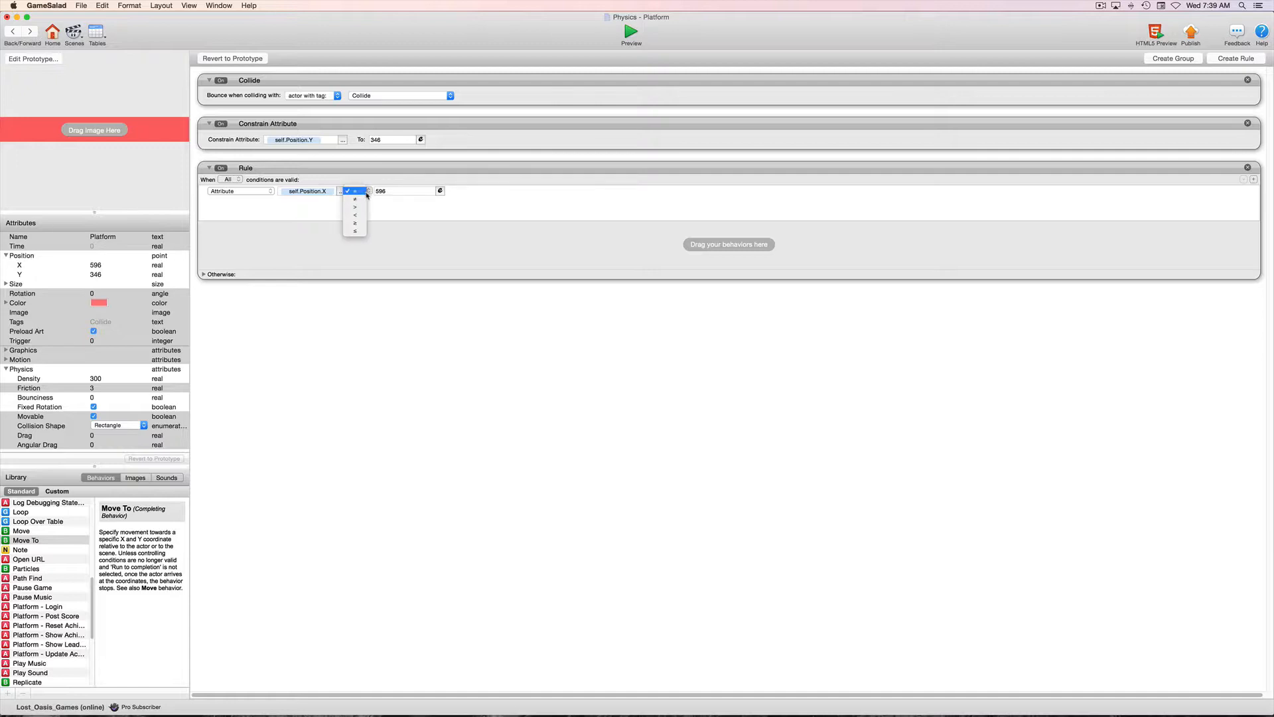
pyautogui.click(356, 223)
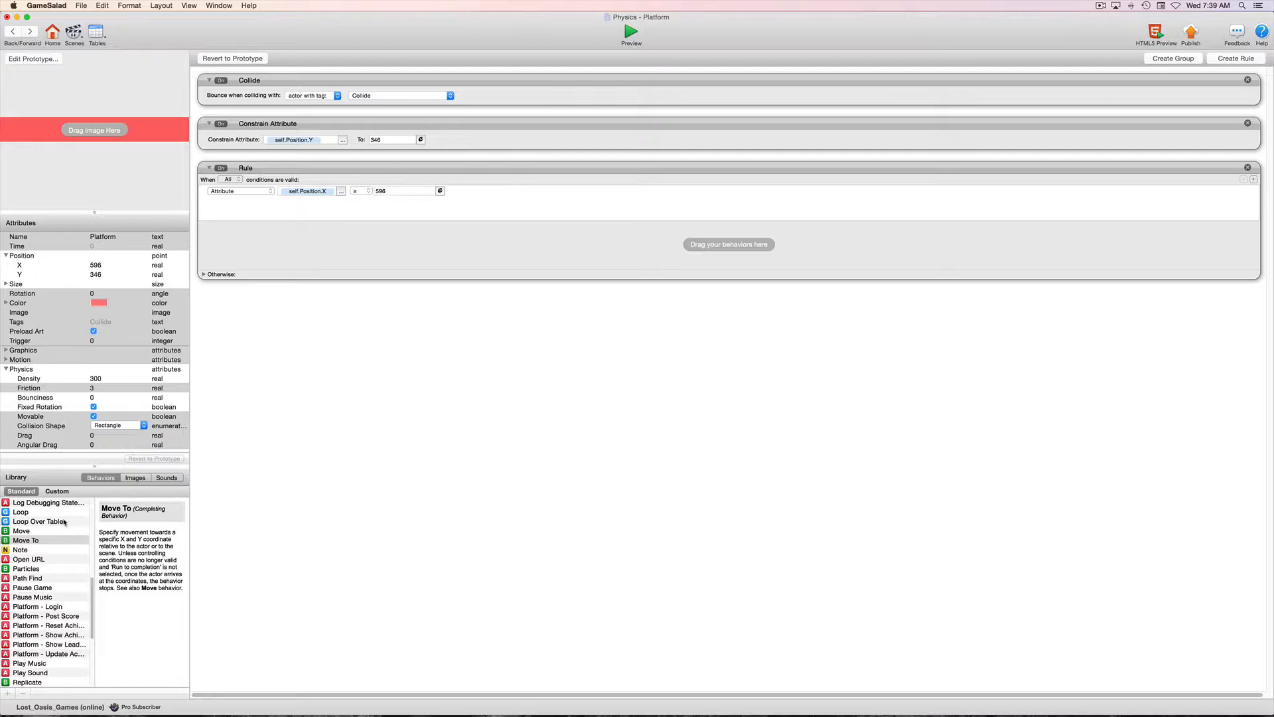
pyautogui.click(7, 531)
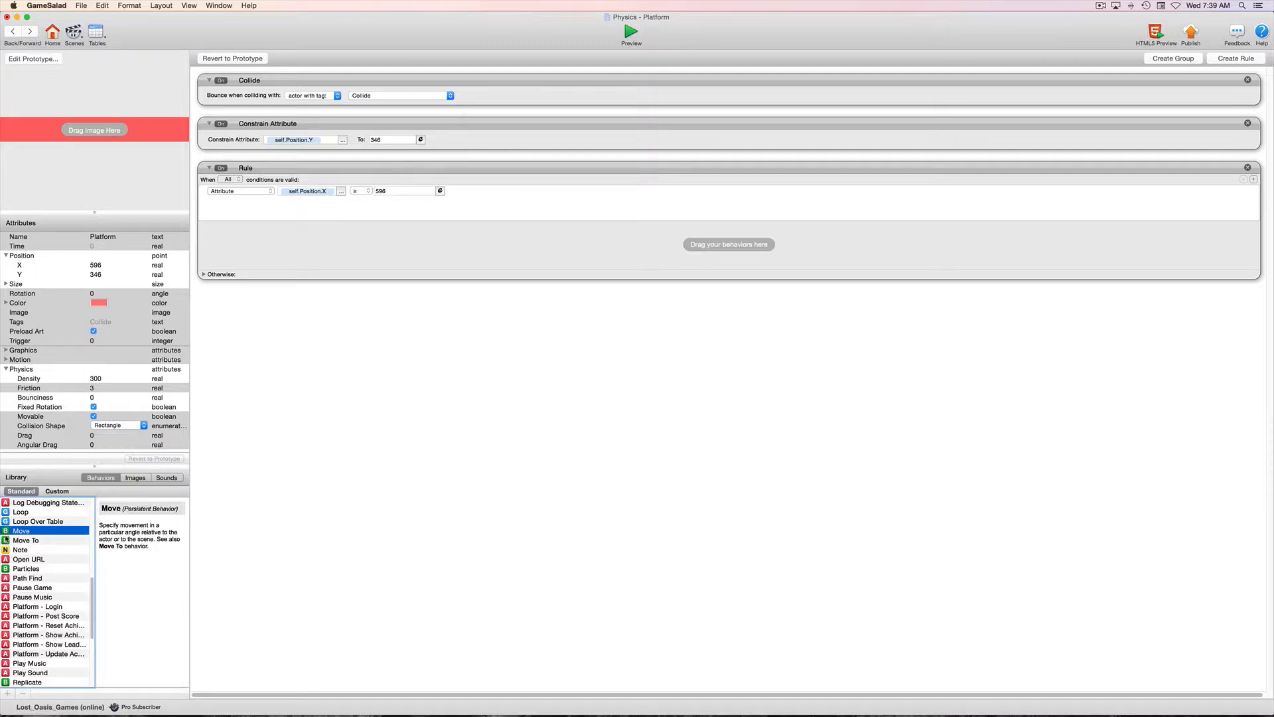
pyautogui.moveTo(8, 540); pyautogui.dragTo(320, 252)
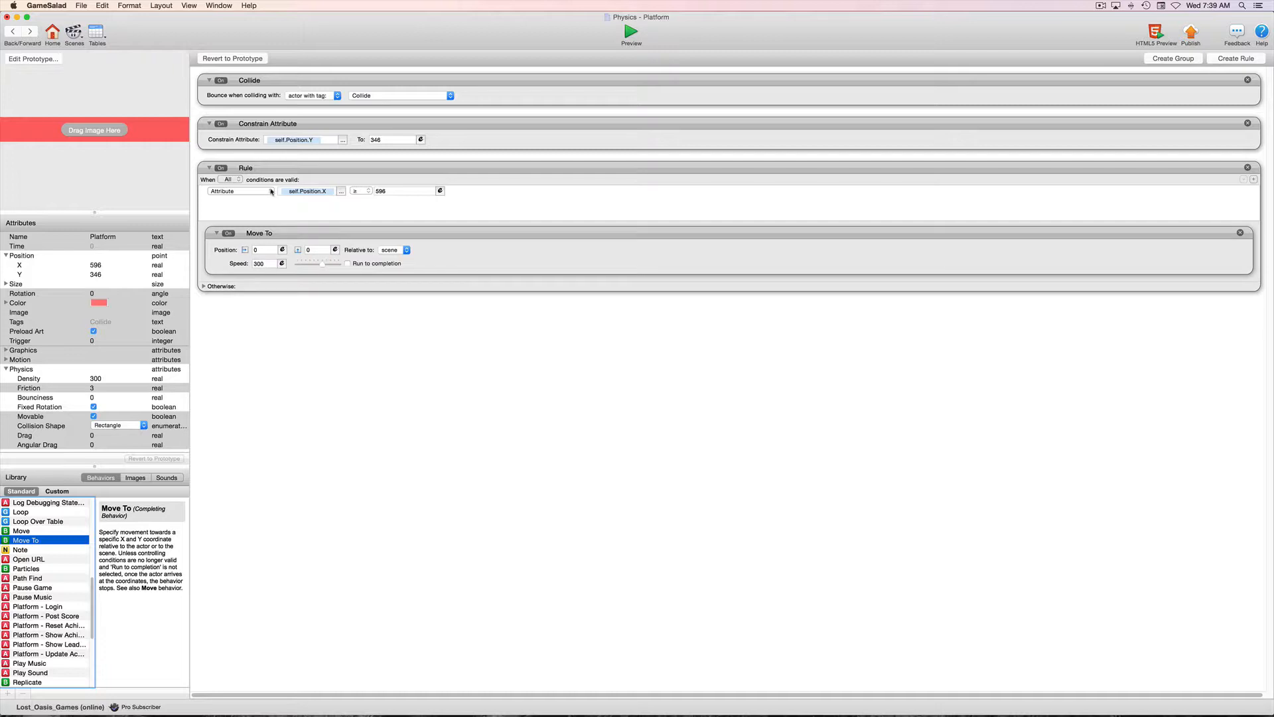
pyautogui.click(320, 193)
pyautogui.hscroll(1, 400, 234)
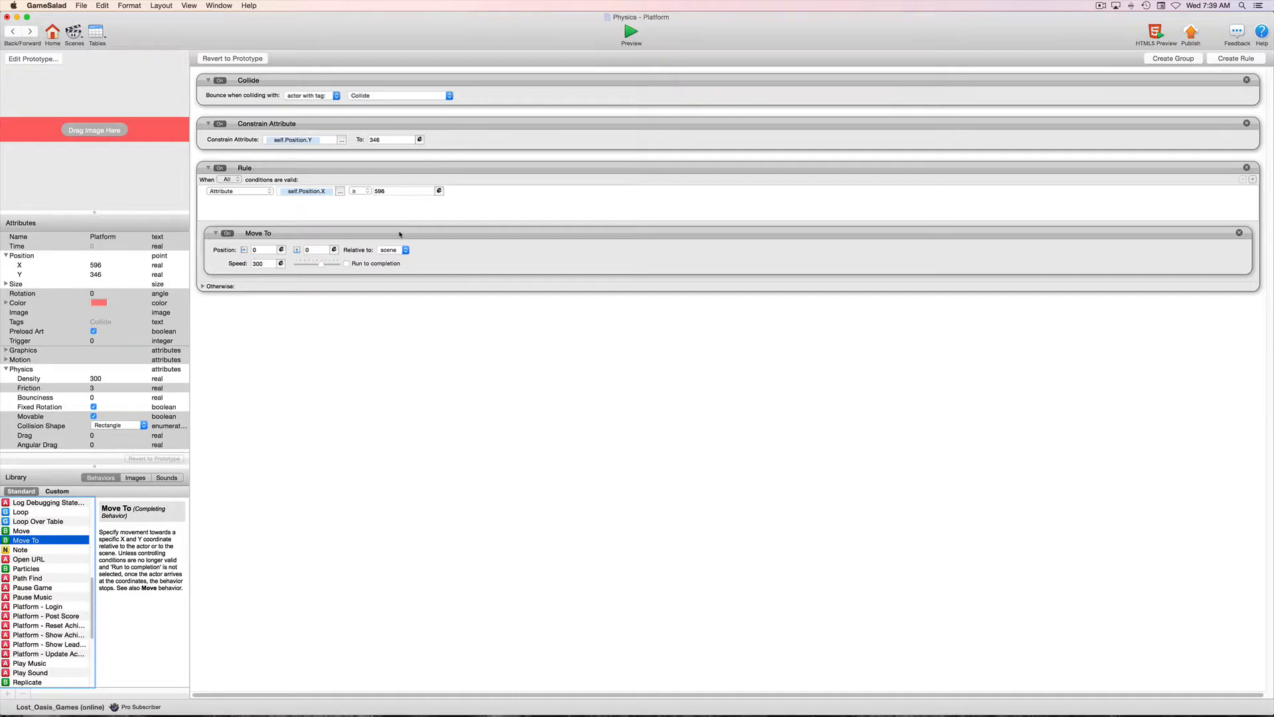
pyautogui.hscroll(-1, 431, 235)
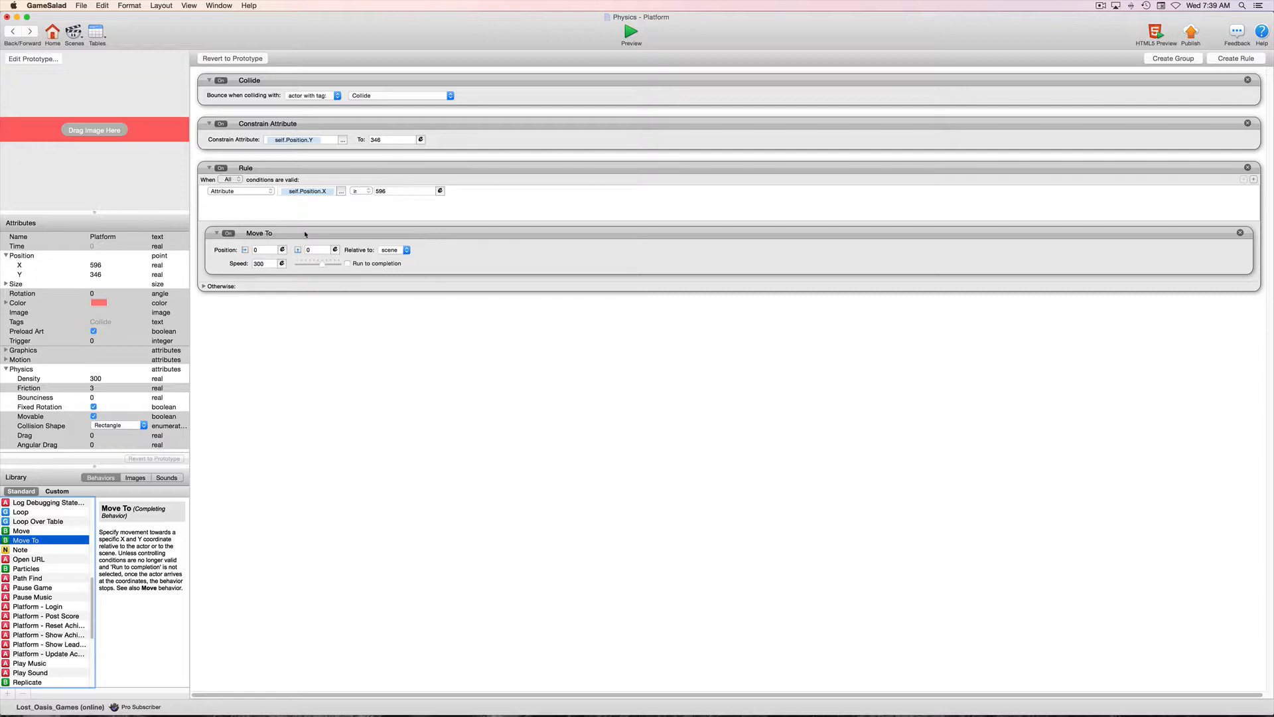
pyautogui.click(1239, 233)
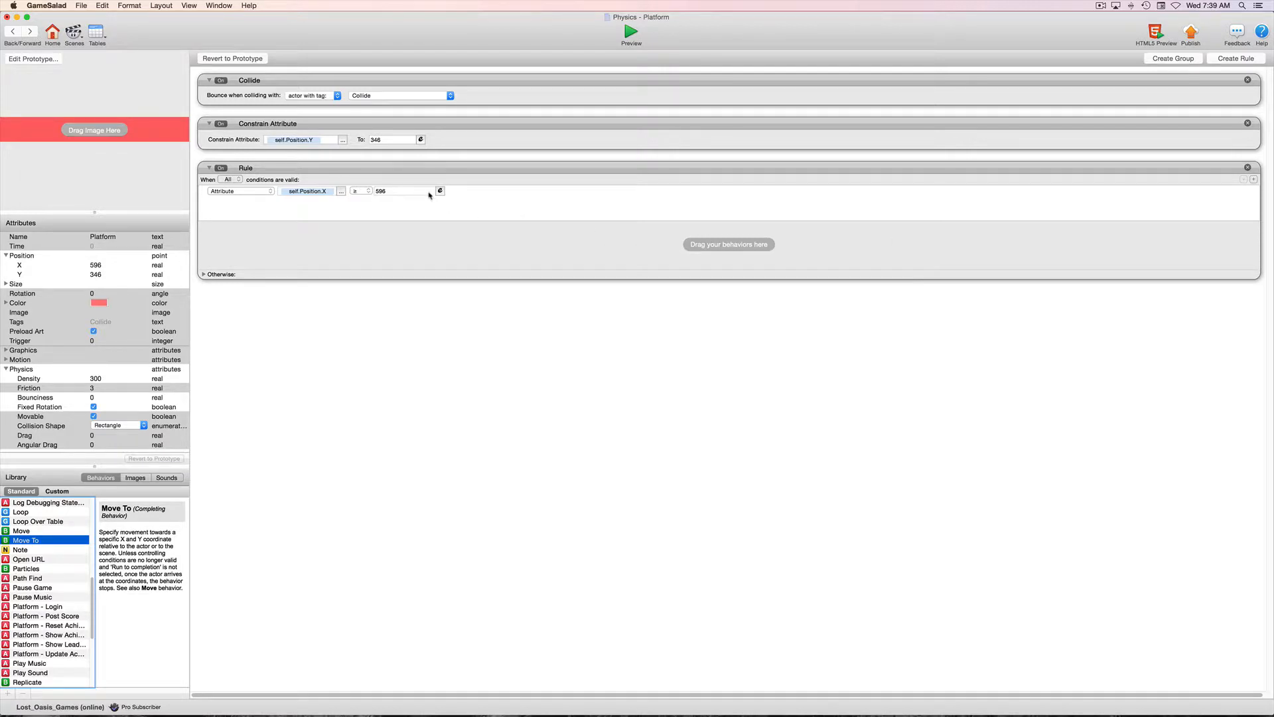
# Duplicate the position rule below the original and set the copy's condition to self.Position.X ≤ 200.
pyautogui.click(416, 169)
pyautogui.keyDown('alt'); pyautogui.moveTo(415, 169); pyautogui.dragTo(412, 335); pyautogui.keyUp('alt')
pyautogui.click(356, 321)
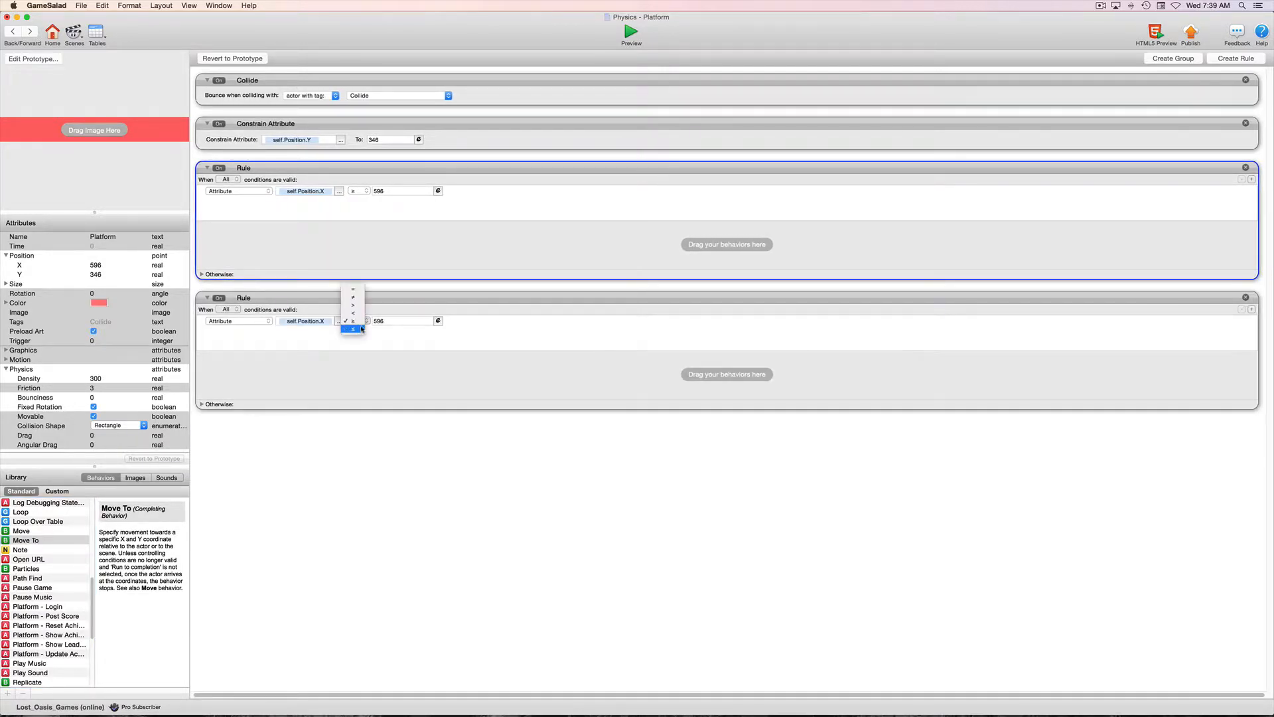
pyautogui.click(358, 316)
pyautogui.doubleClick(384, 323)
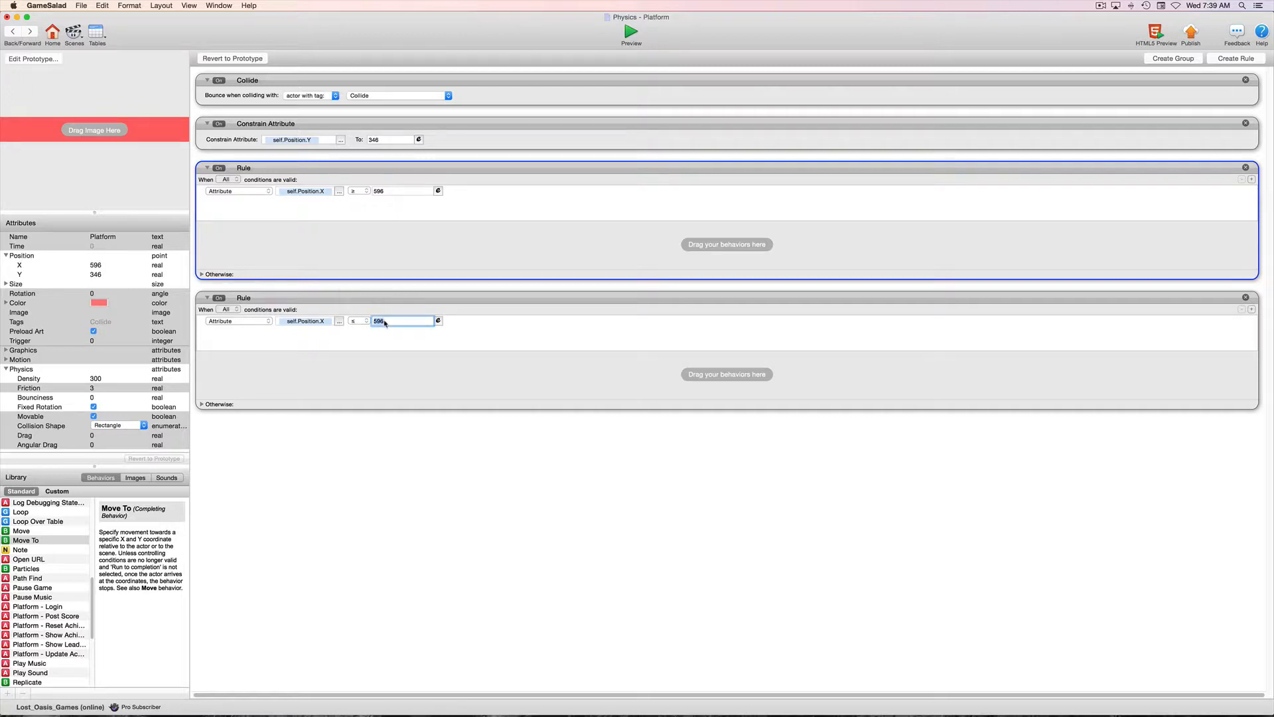
pyautogui.write('200')
pyautogui.click(425, 363)
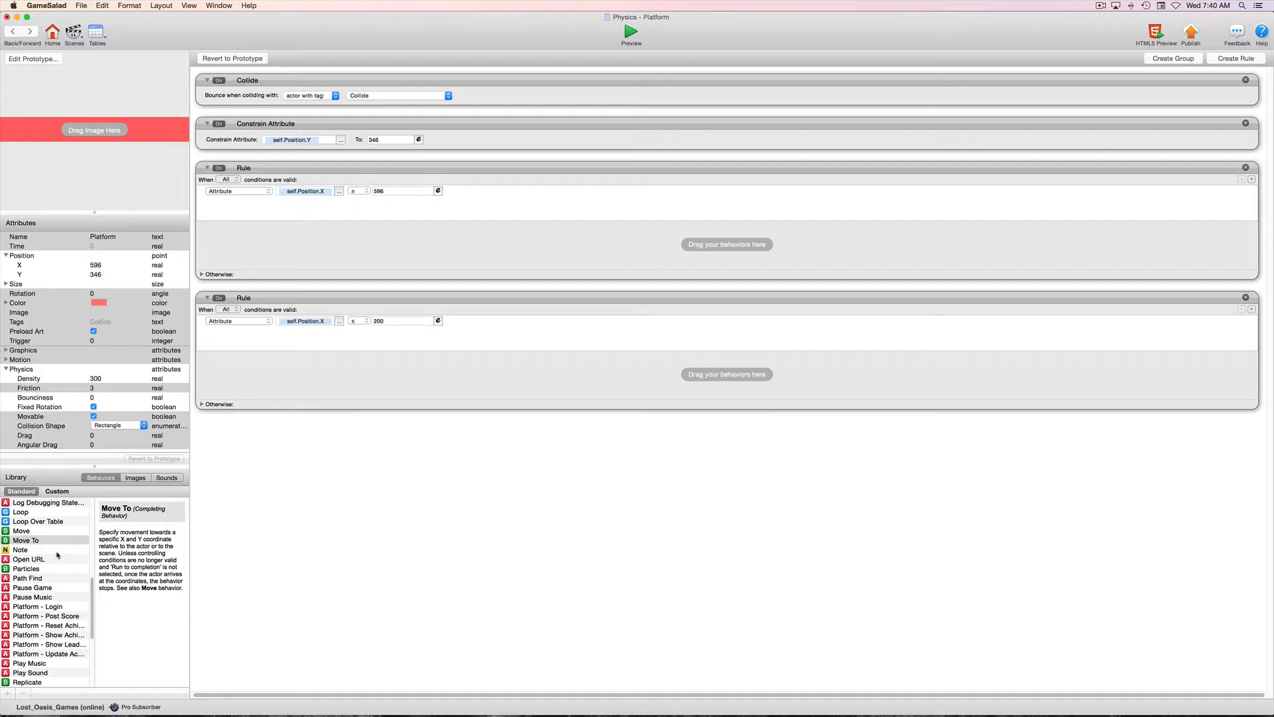
# Add a Change Attribute behavior targeting self.Trigger to the rule for self.Position.X ≥ 596.
pyautogui.scroll(10, 66, 551)
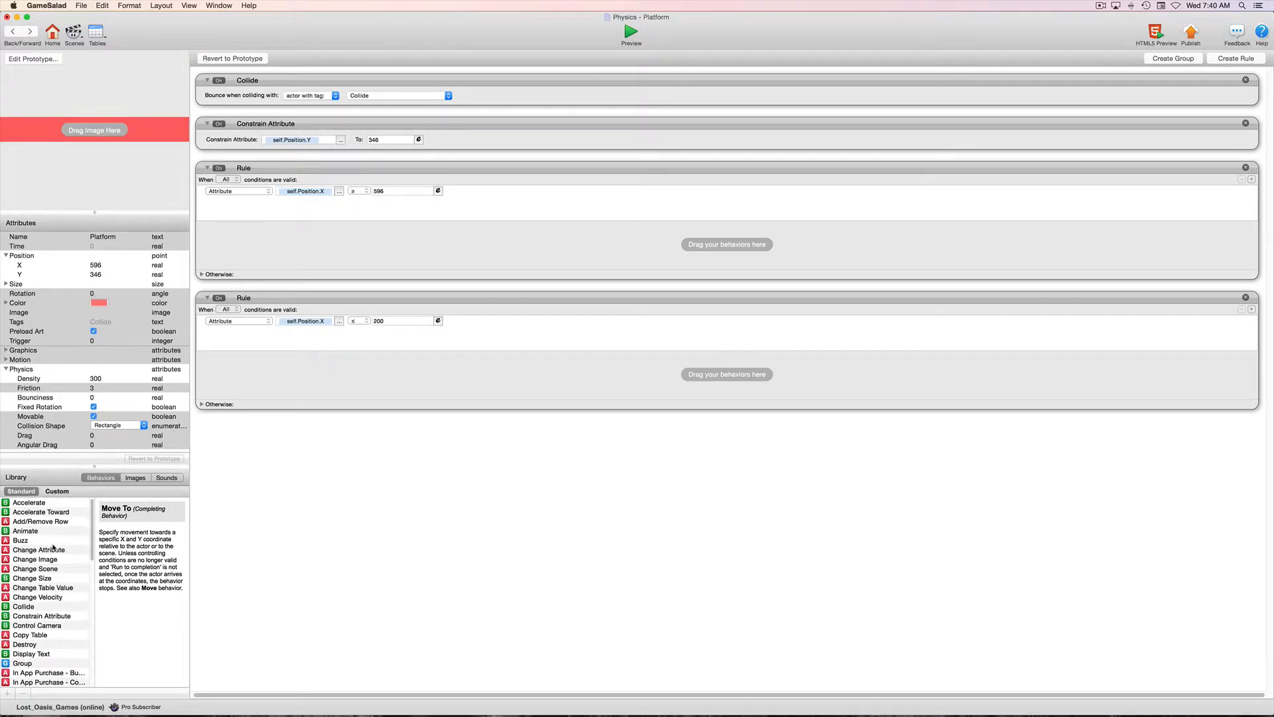
pyautogui.scroll(-3, 42, 536)
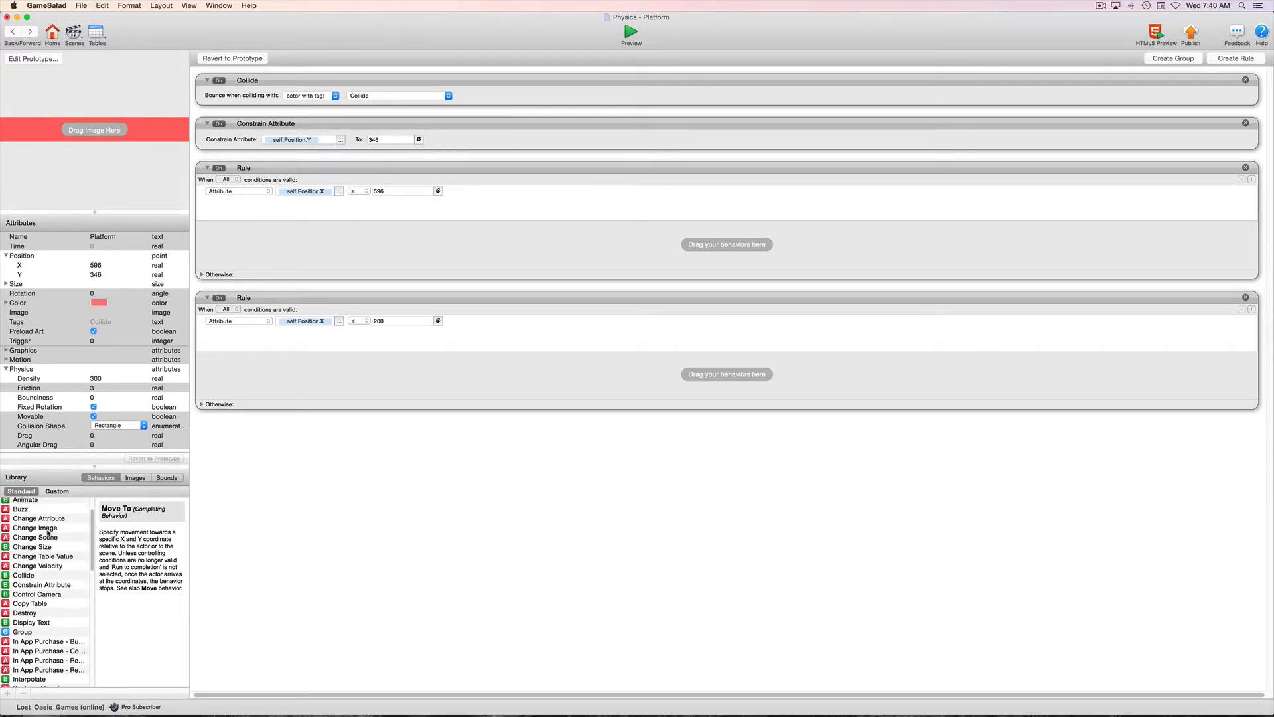
pyautogui.click(5, 556)
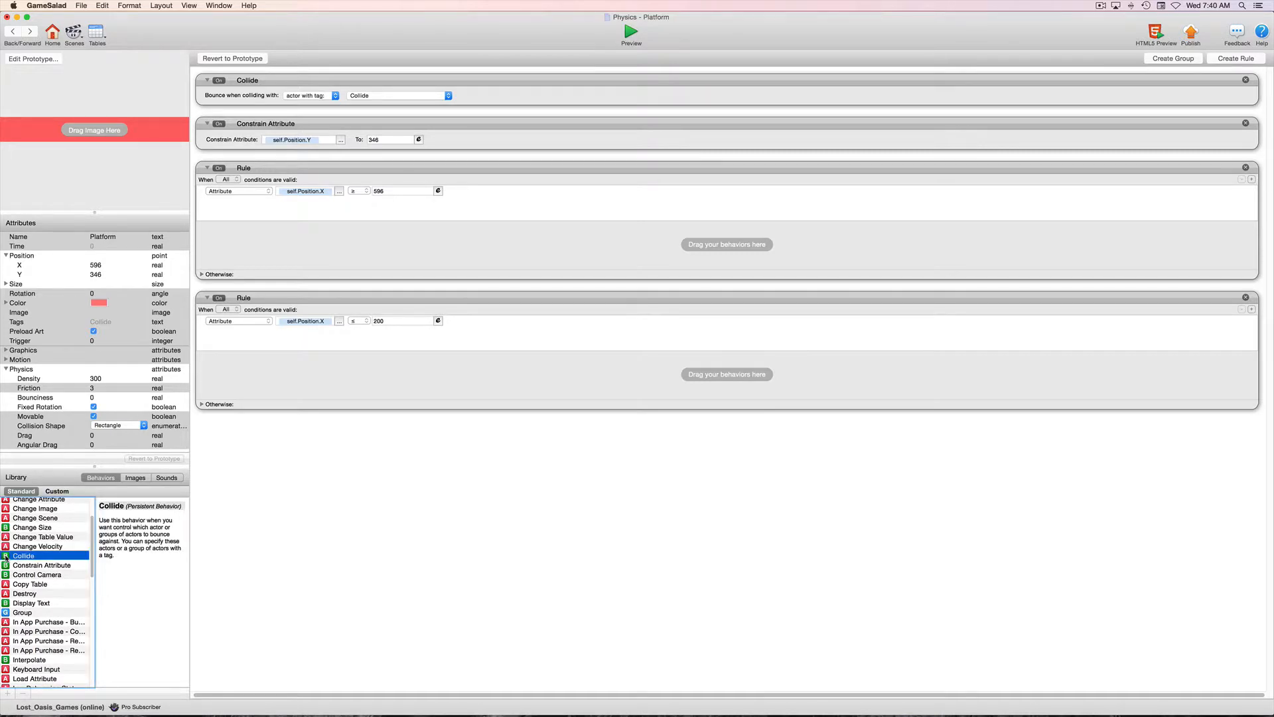
pyautogui.scroll(3, 8, 552)
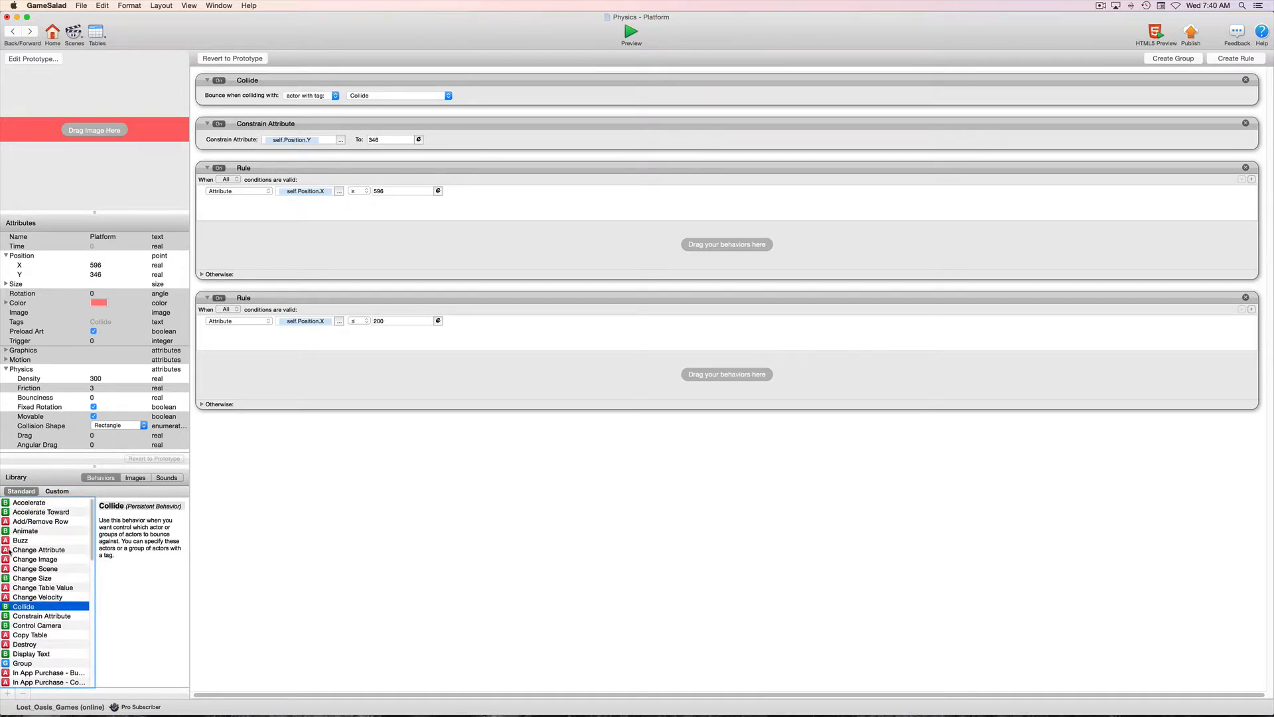
pyautogui.moveTo(8, 552); pyautogui.dragTo(307, 253)
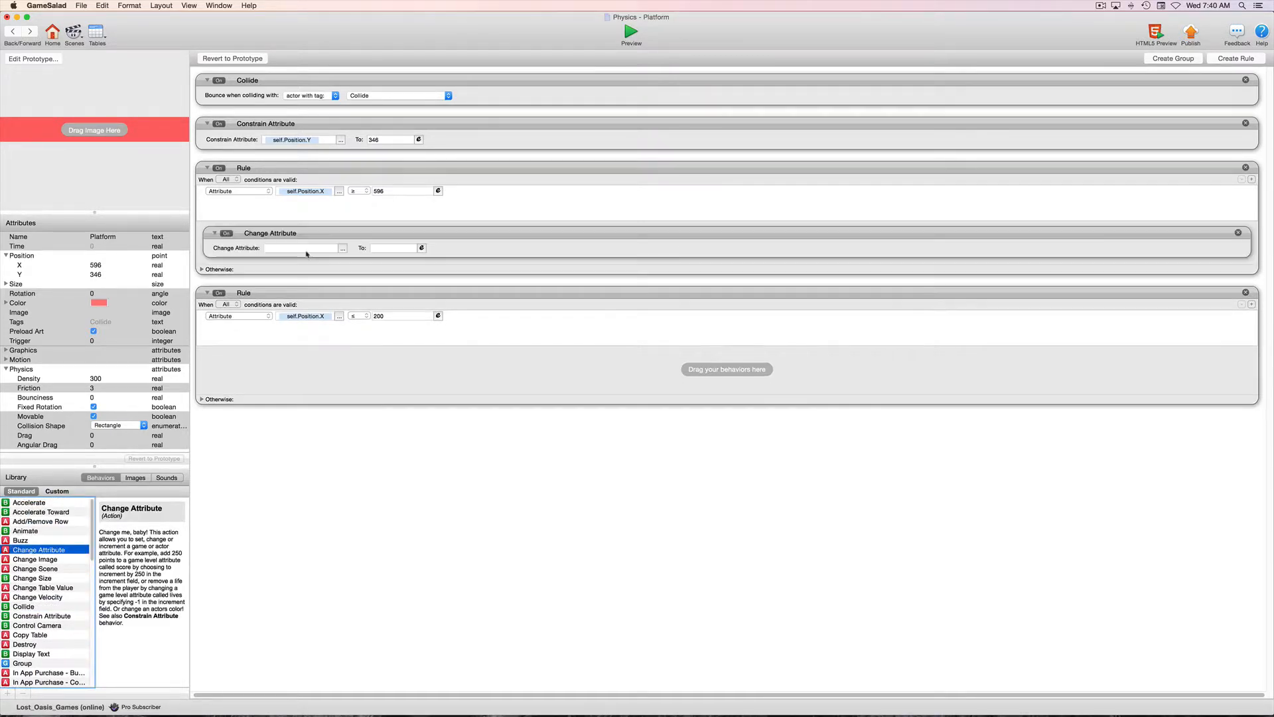
pyautogui.click(342, 248)
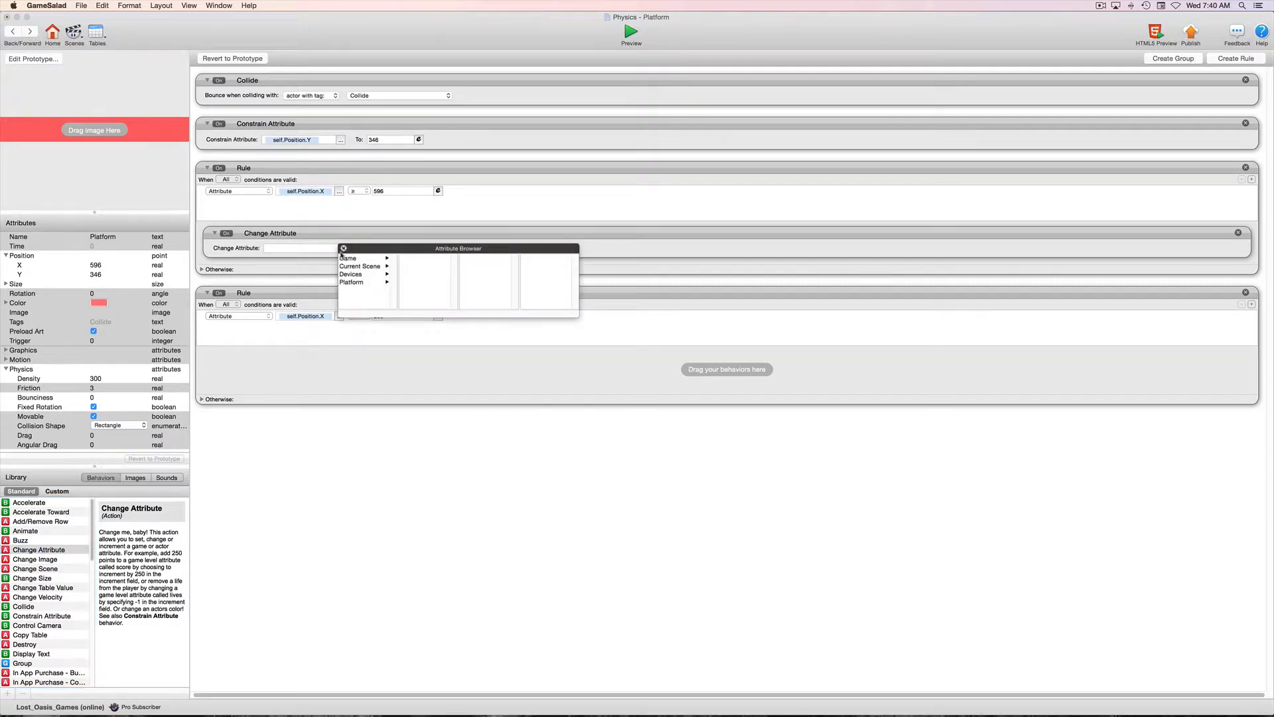
pyautogui.click(355, 282)
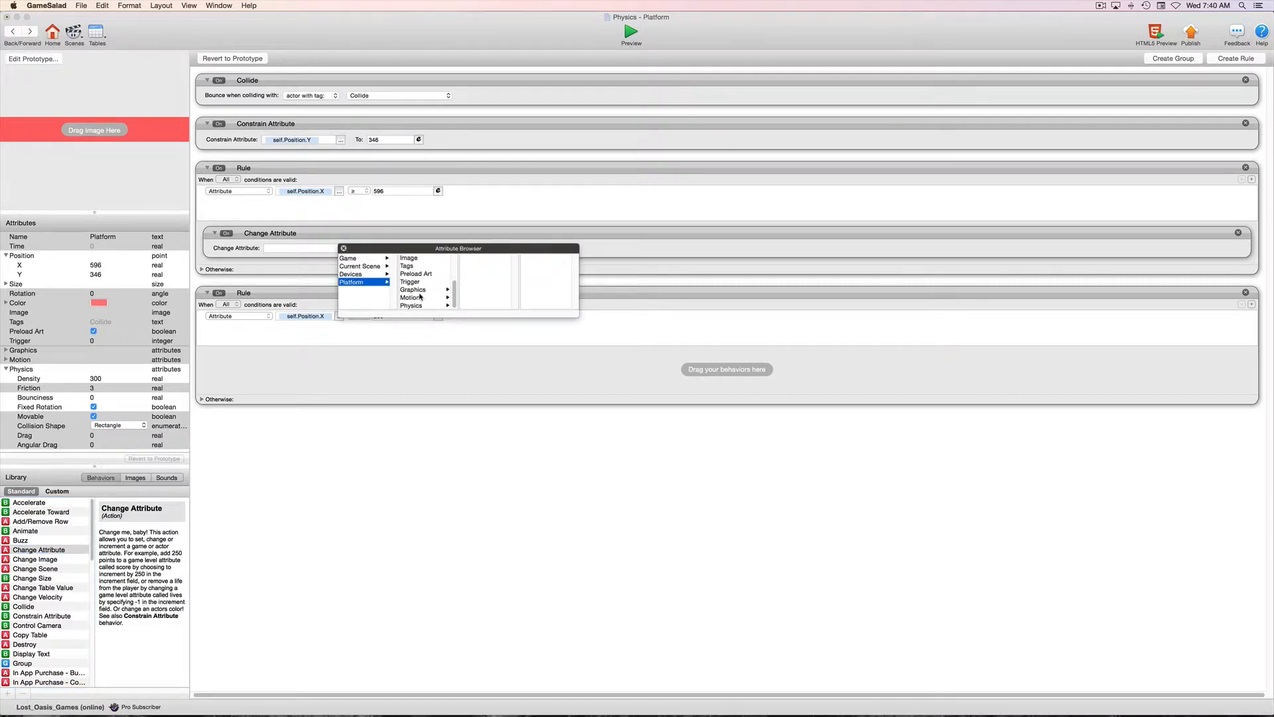
pyautogui.click(418, 282)
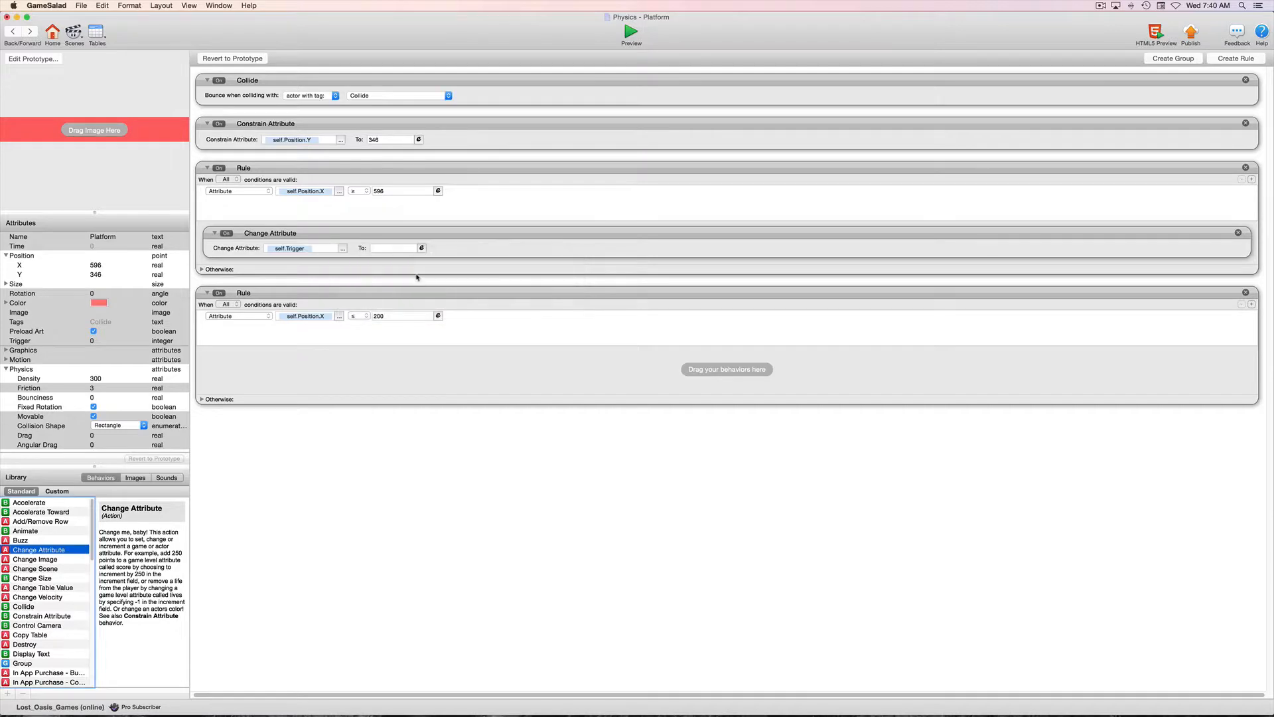
# Copy the Change Attribute behavior into the second rule, setting self.Trigger to 0 in the first rule and 1 in the second.
pyautogui.click(433, 235)
pyautogui.keyDown('alt'); pyautogui.moveTo(434, 235); pyautogui.dragTo(441, 372); pyautogui.keyUp('alt')
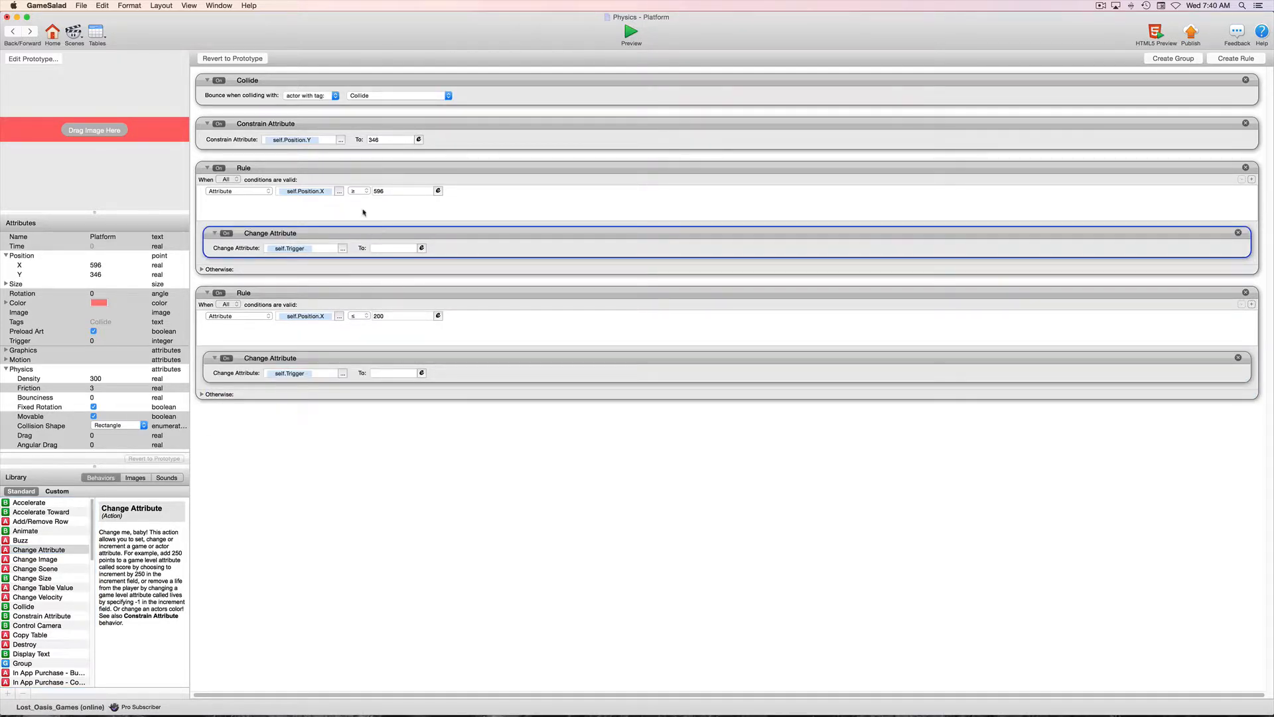
pyautogui.click(382, 249)
pyautogui.write('0')
pyautogui.press('Return')
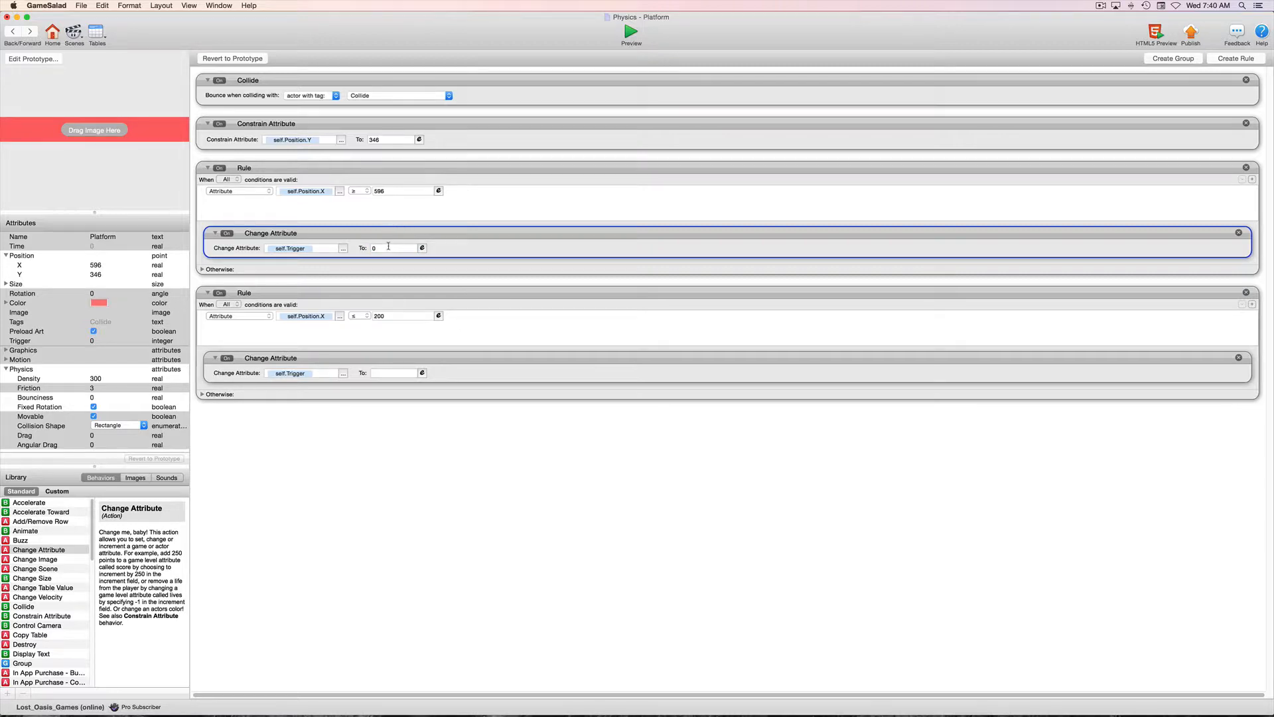
pyautogui.hscroll(-1, 398, 227)
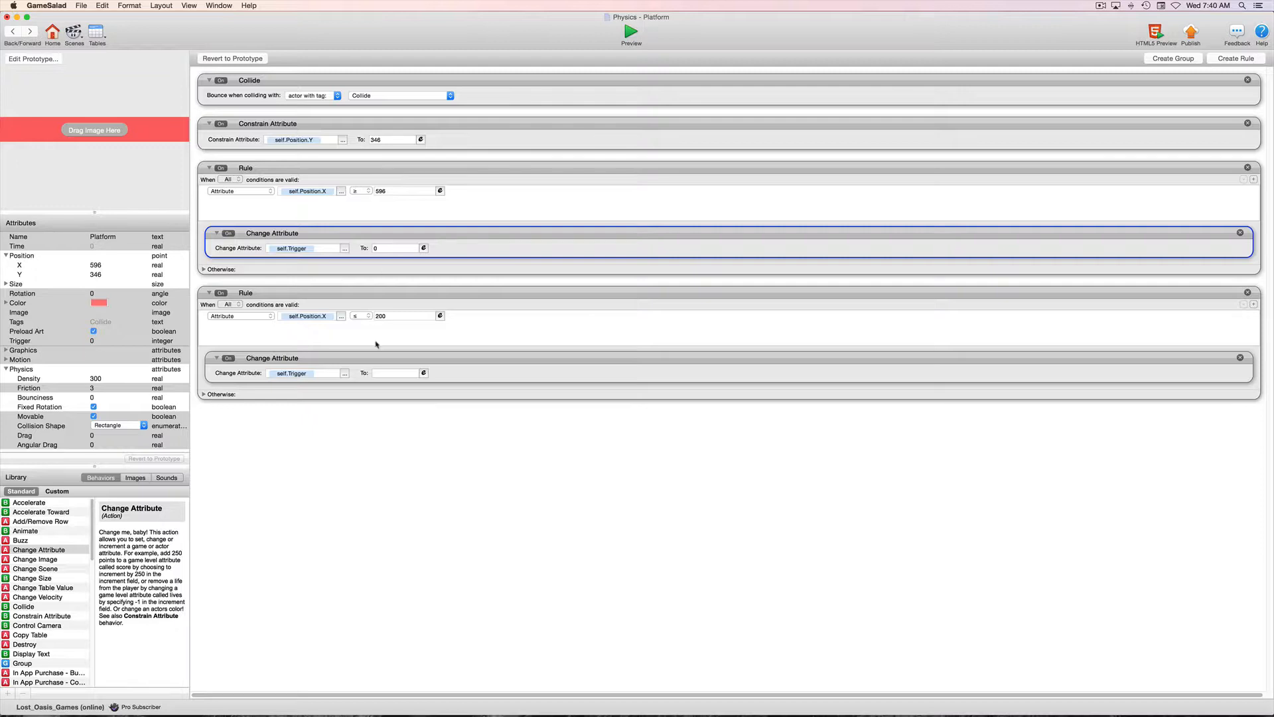
pyautogui.click(385, 373)
pyautogui.write('1')
pyautogui.click(416, 461)
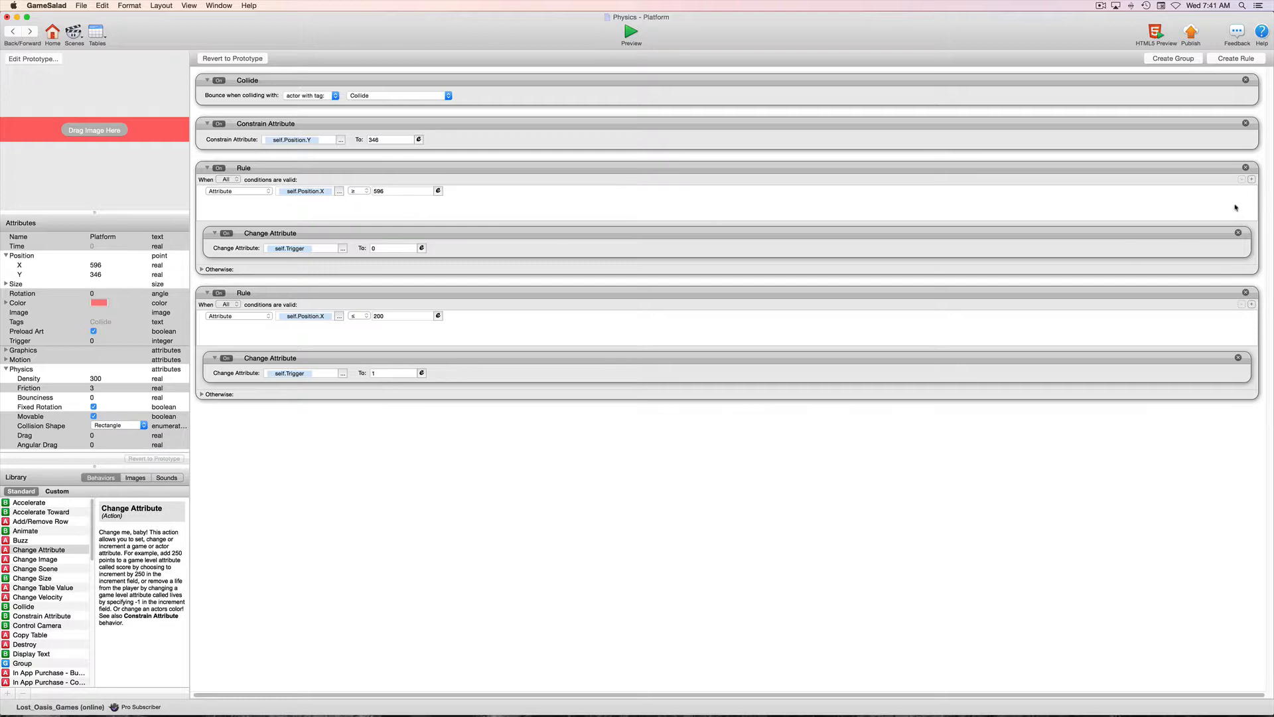
# Create a third rule with the attribute condition self.Trigger = 0.
pyautogui.click(1238, 59)
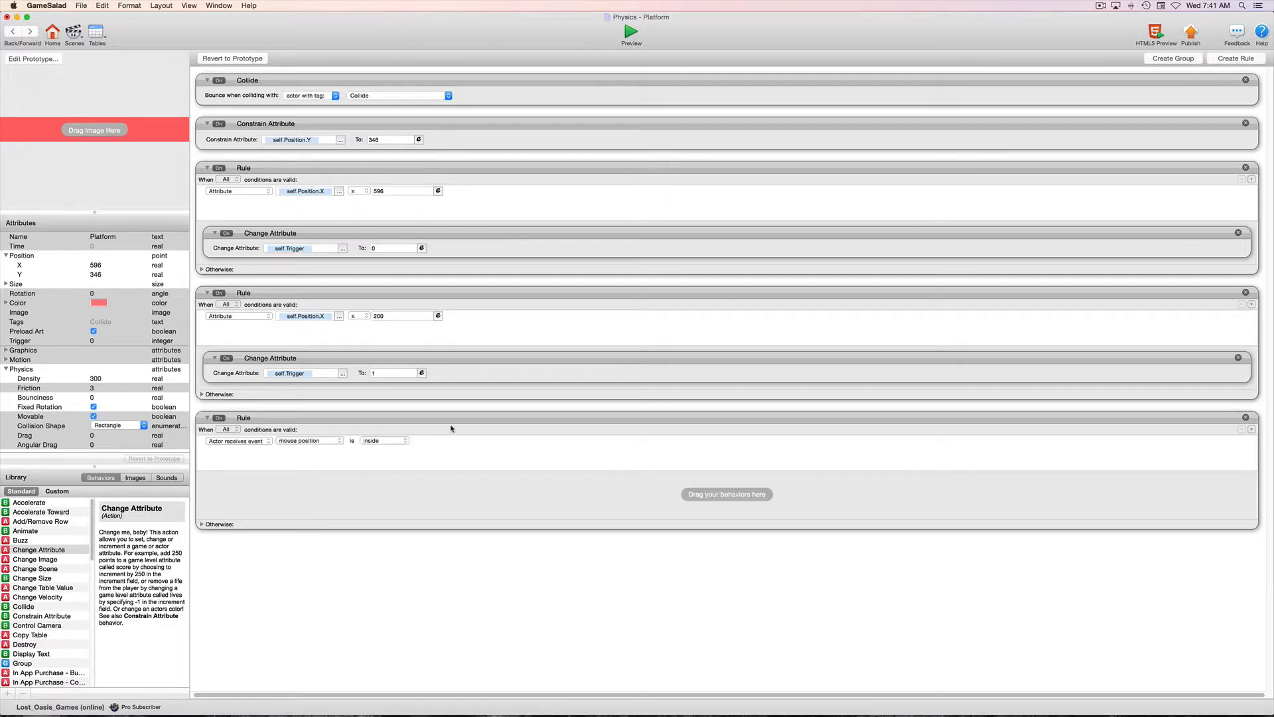
pyautogui.click(260, 442)
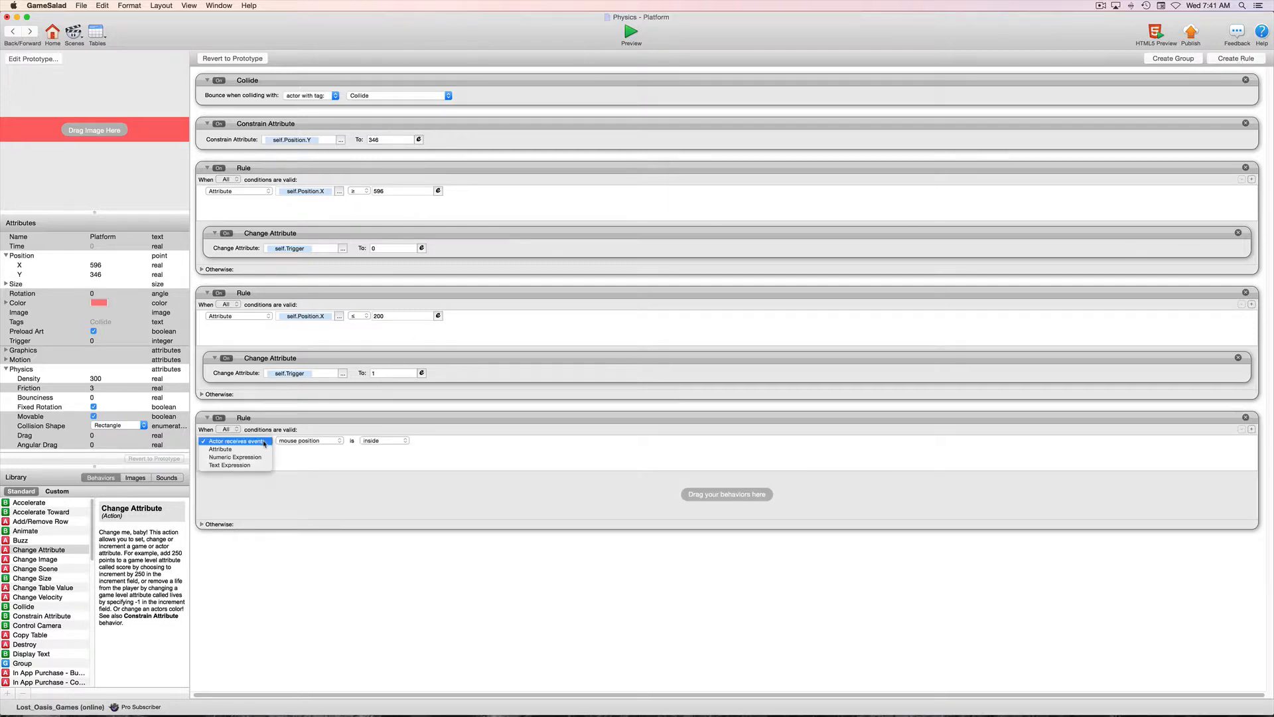
pyautogui.click(260, 450)
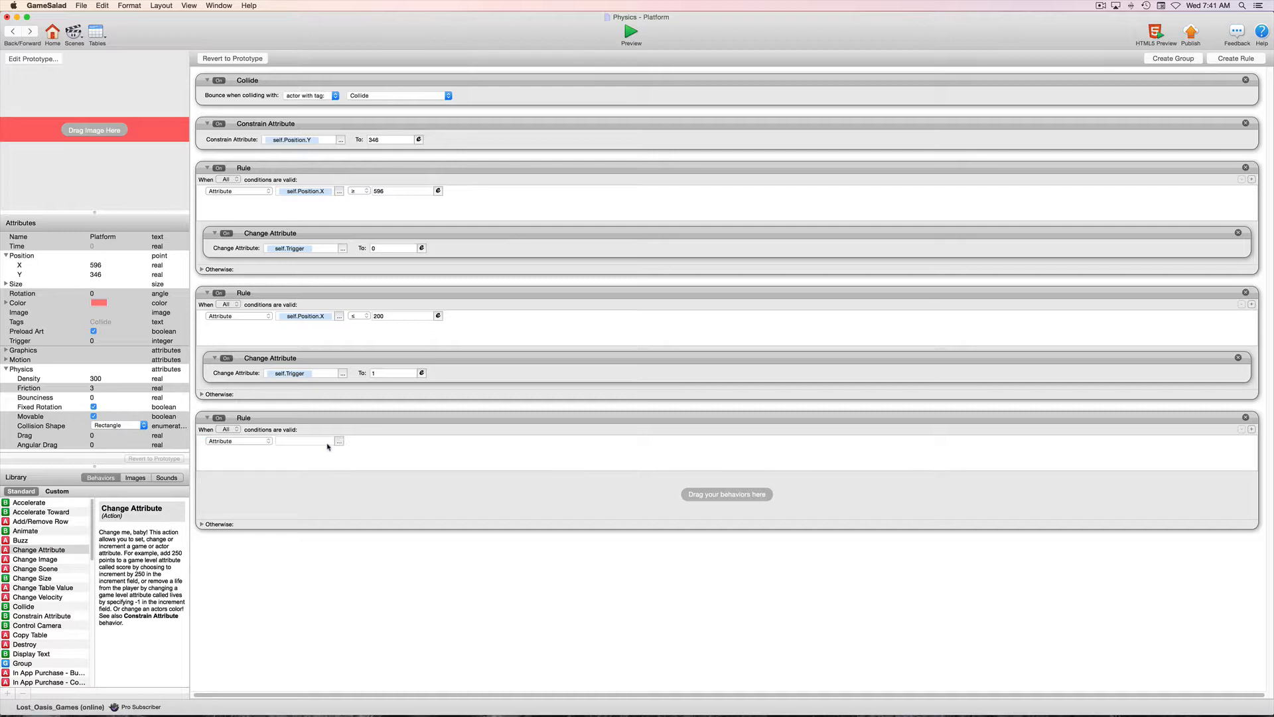
pyautogui.click(340, 442)
pyautogui.click(358, 476)
pyautogui.scroll(-5, 412, 475)
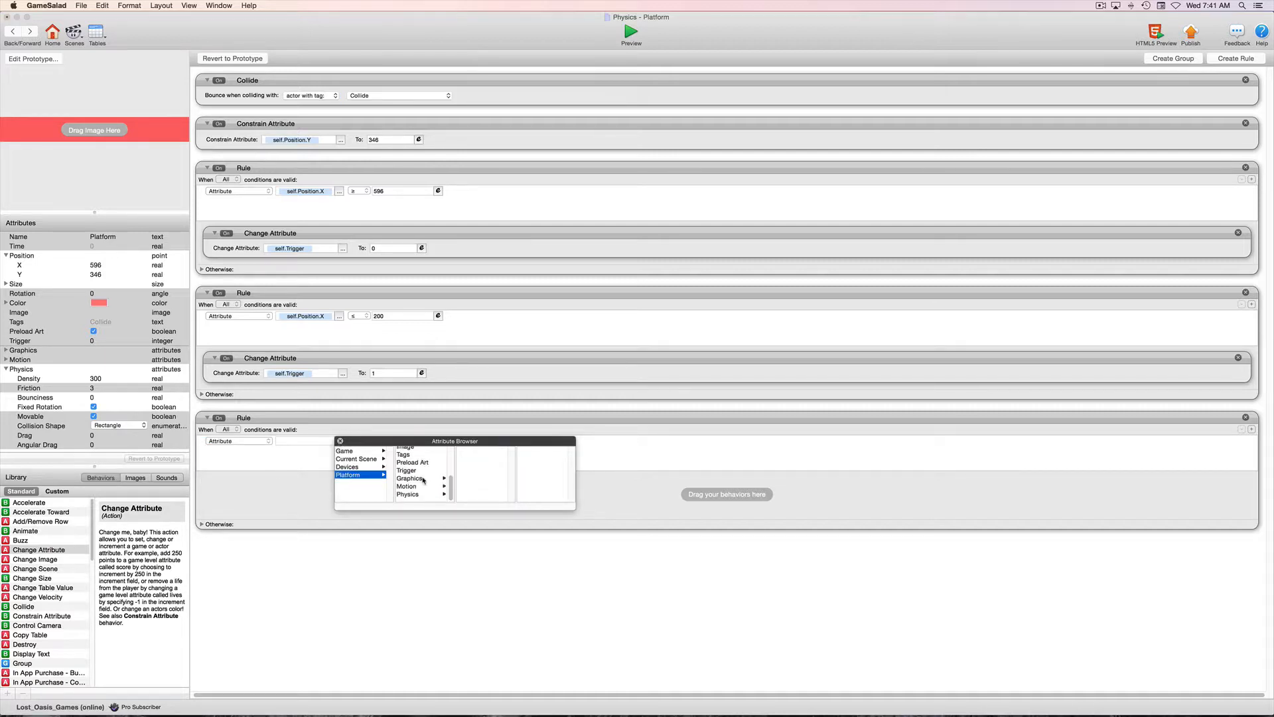
pyautogui.click(413, 474)
pyautogui.click(413, 475)
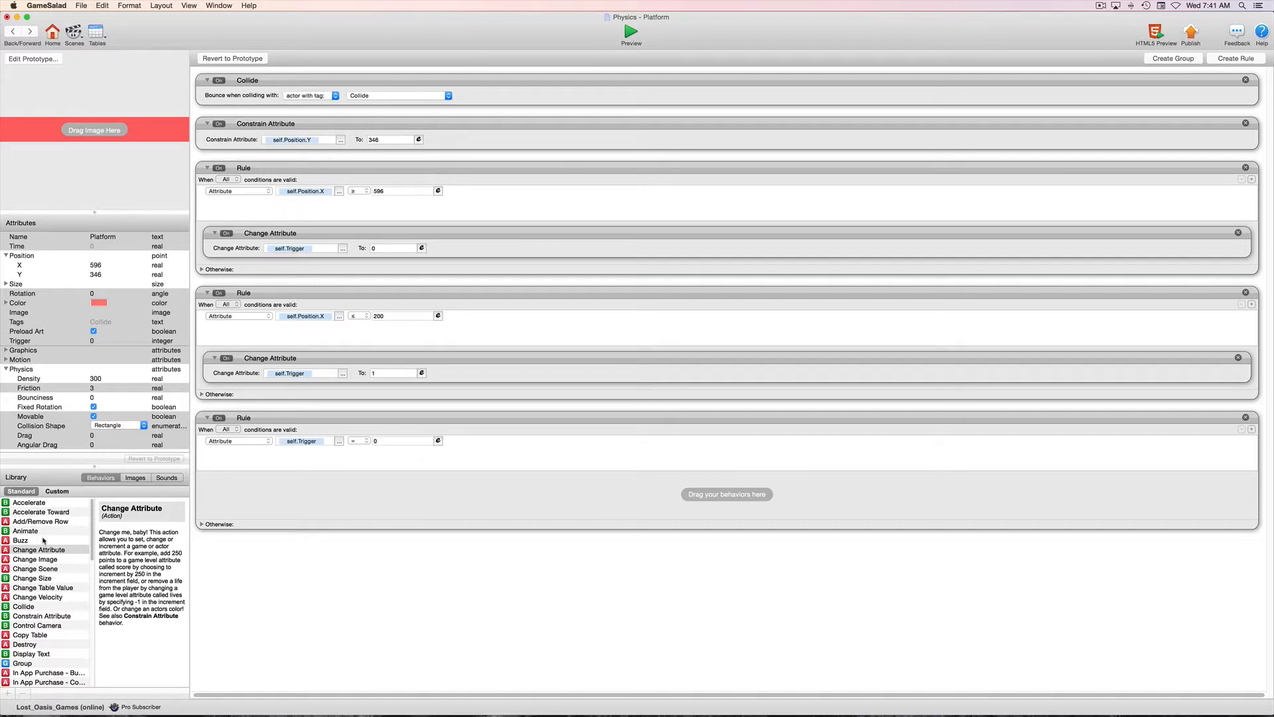
# Add a Move To behavior to the Trigger rule with X position 200 and speed 200.
pyautogui.scroll(-5, 39, 537)
pyautogui.scroll(5, 43, 541)
pyautogui.scroll(-8, 43, 539)
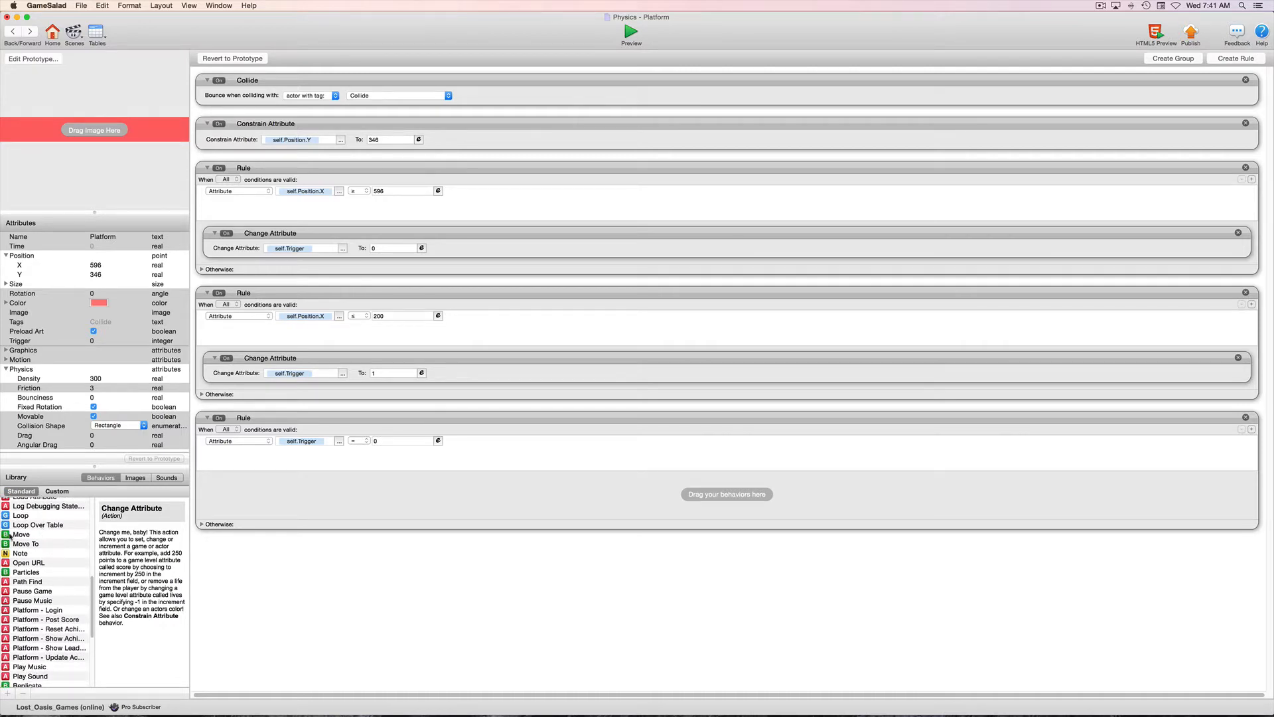
pyautogui.click(6, 545)
pyautogui.moveTo(6, 544); pyautogui.dragTo(304, 492)
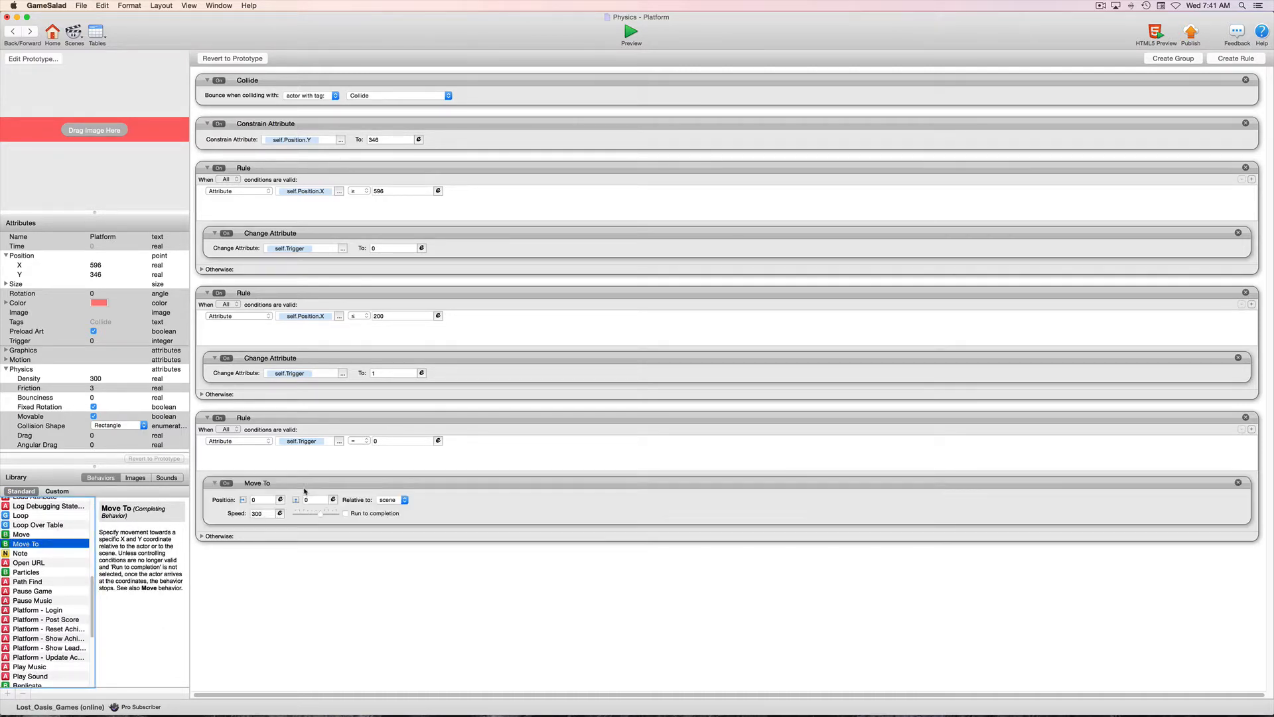
pyautogui.click(258, 500)
pyautogui.write('2')
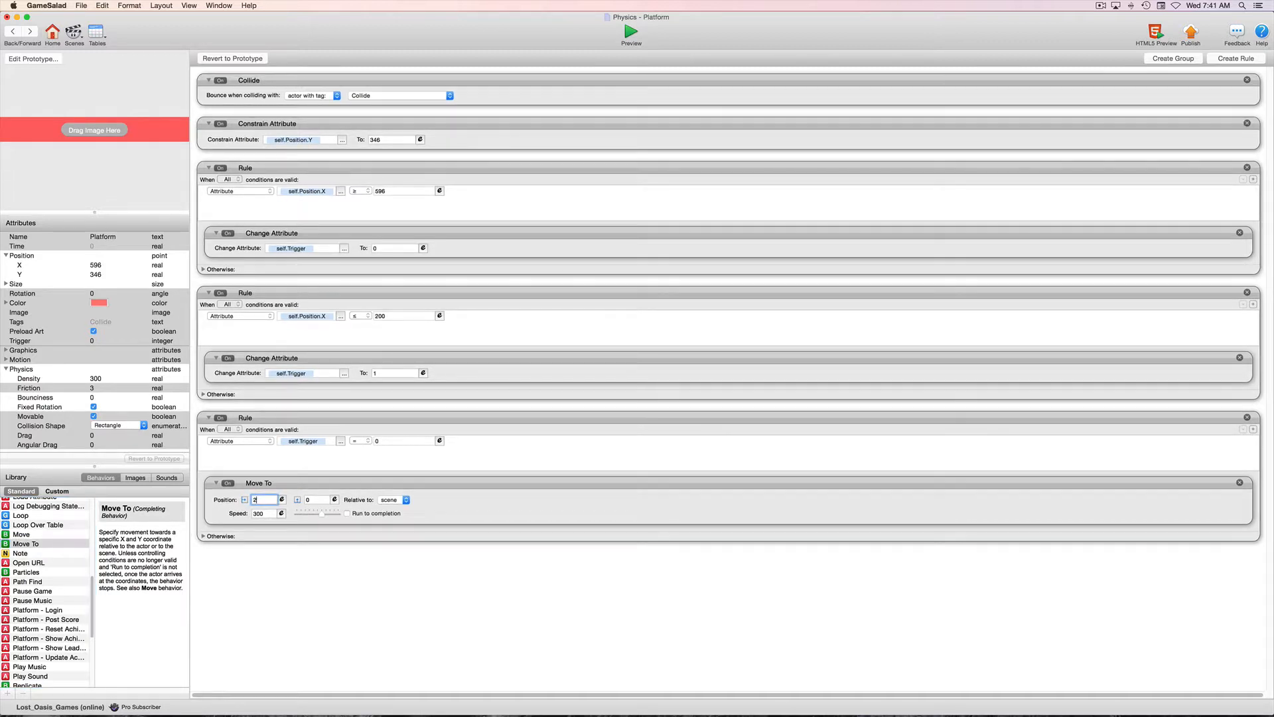
pyautogui.write('00')
pyautogui.press('Return')
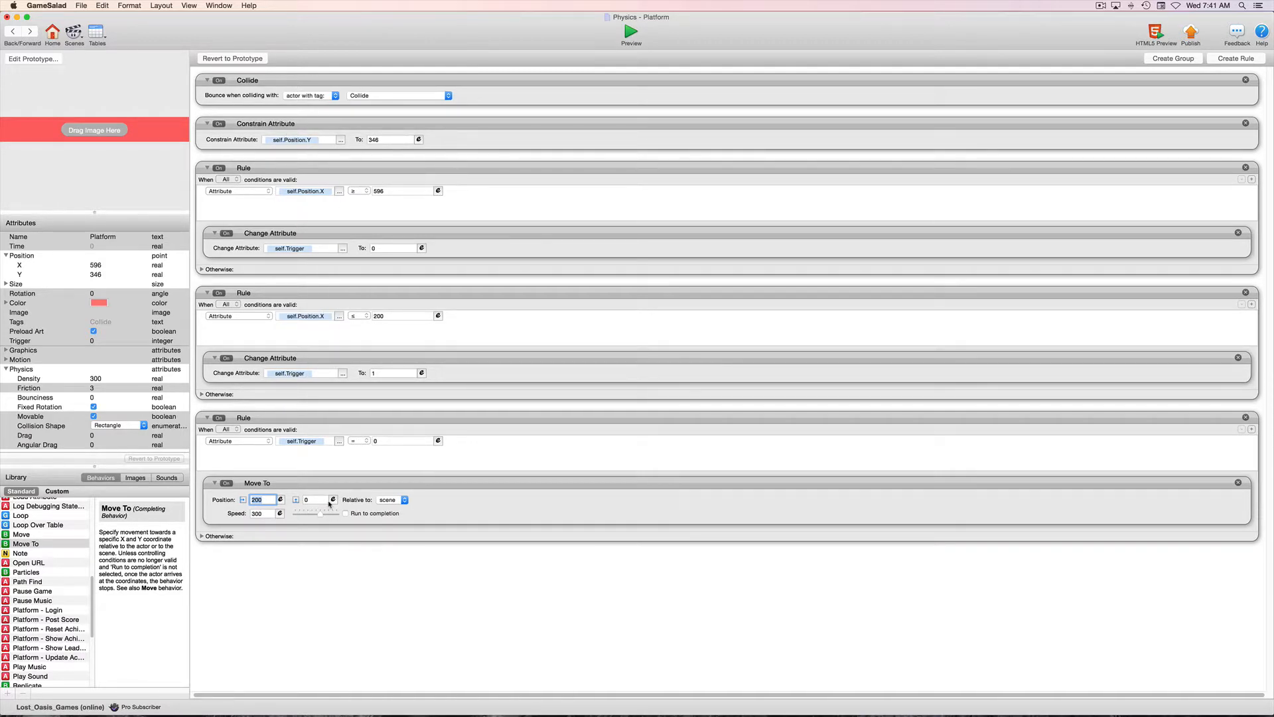
pyautogui.doubleClick(261, 515)
pyautogui.write('200')
pyautogui.press('Return')
pyautogui.click(329, 615)
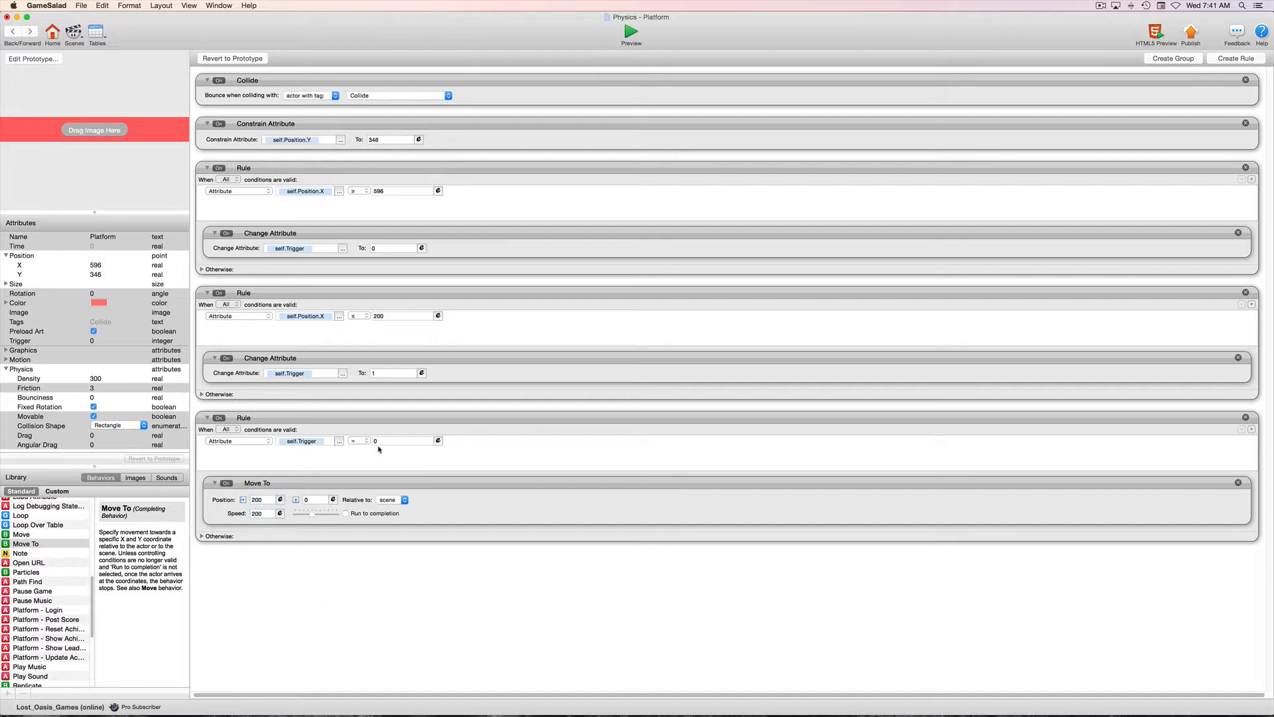
# Copy the Move To behavior into the Trigger rule's Otherwise section and set the copy's X position to 596.
pyautogui.click(202, 536)
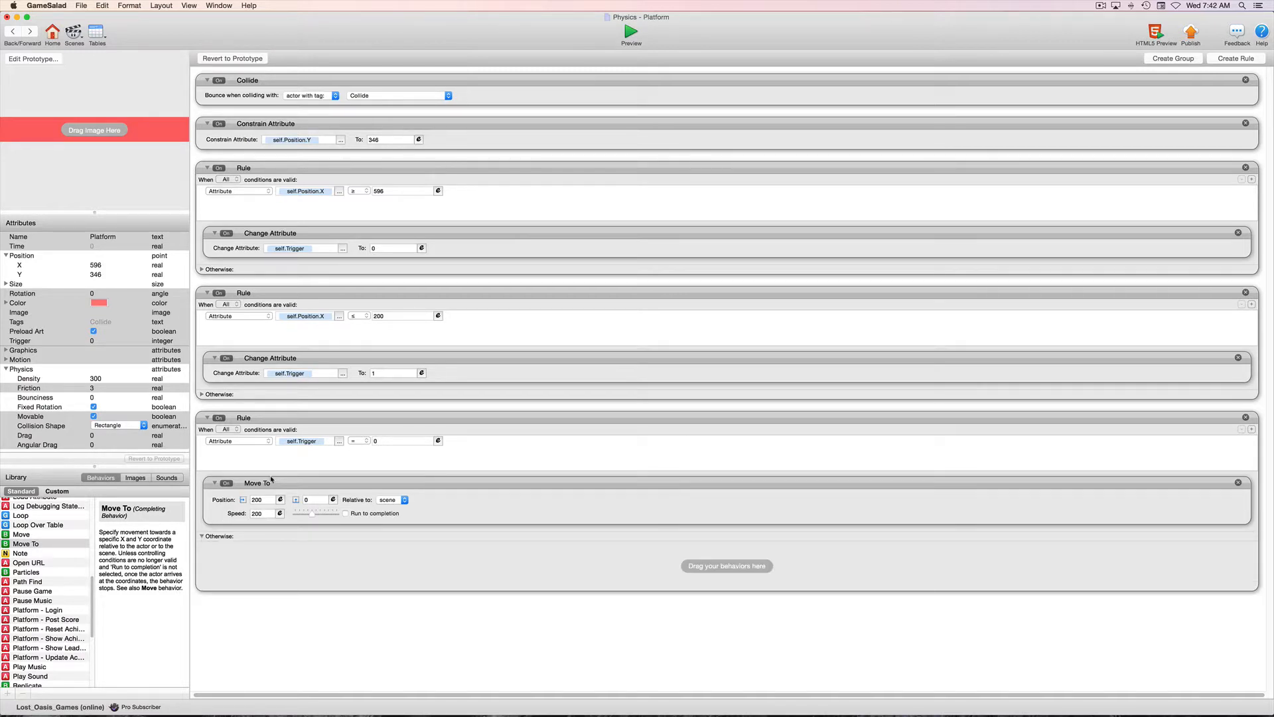
pyautogui.keyDown('alt'); pyautogui.moveTo(426, 486); pyautogui.dragTo(427, 560); pyautogui.keyUp('alt')
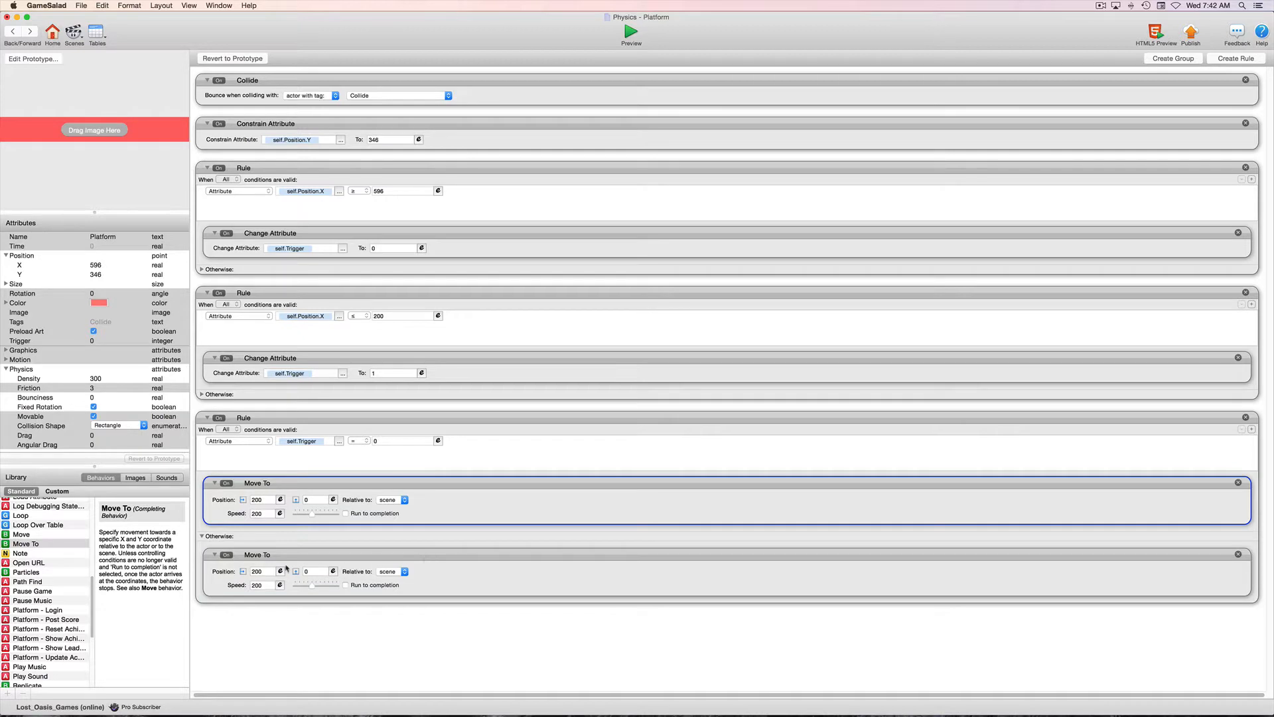
pyautogui.doubleClick(266, 570)
pyautogui.write('596')
pyautogui.press('Return')
# Save the project, preview the platform's movement in the scene, and return to the Platform instance.
pyautogui.click(85, 6)
pyautogui.click(96, 60)
pyautogui.click(631, 33)
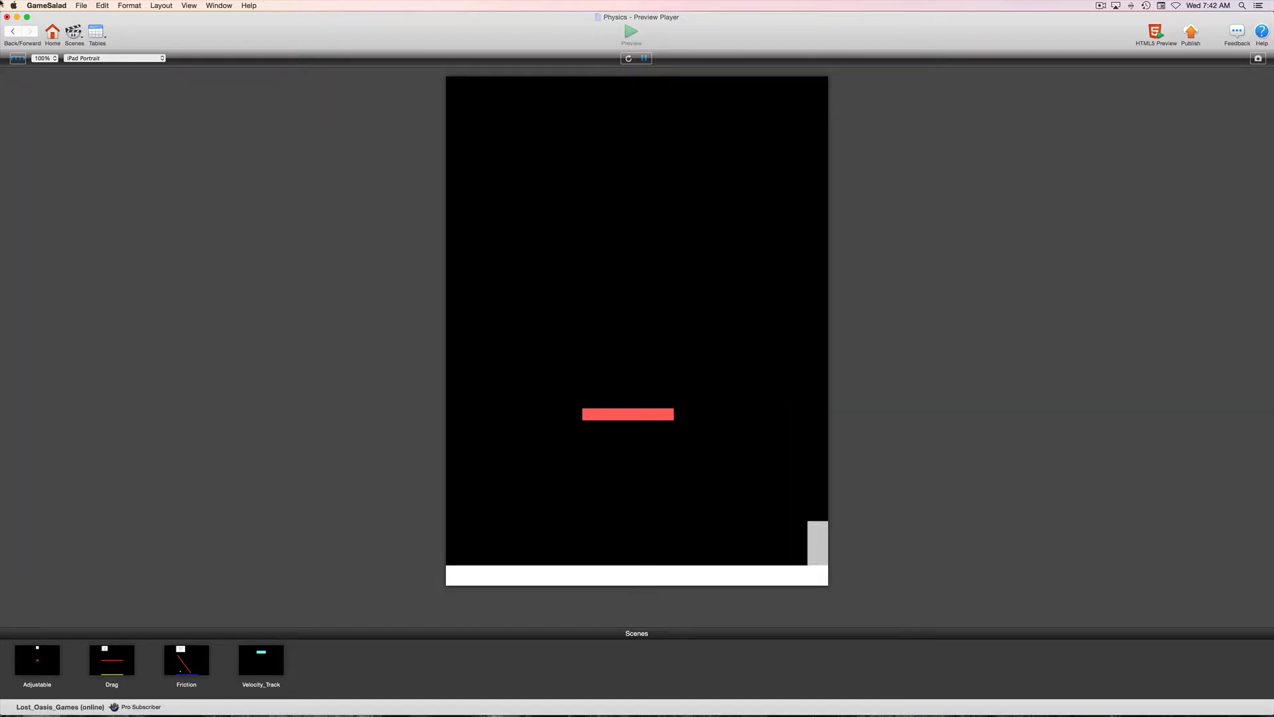
pyautogui.click(9, 31)
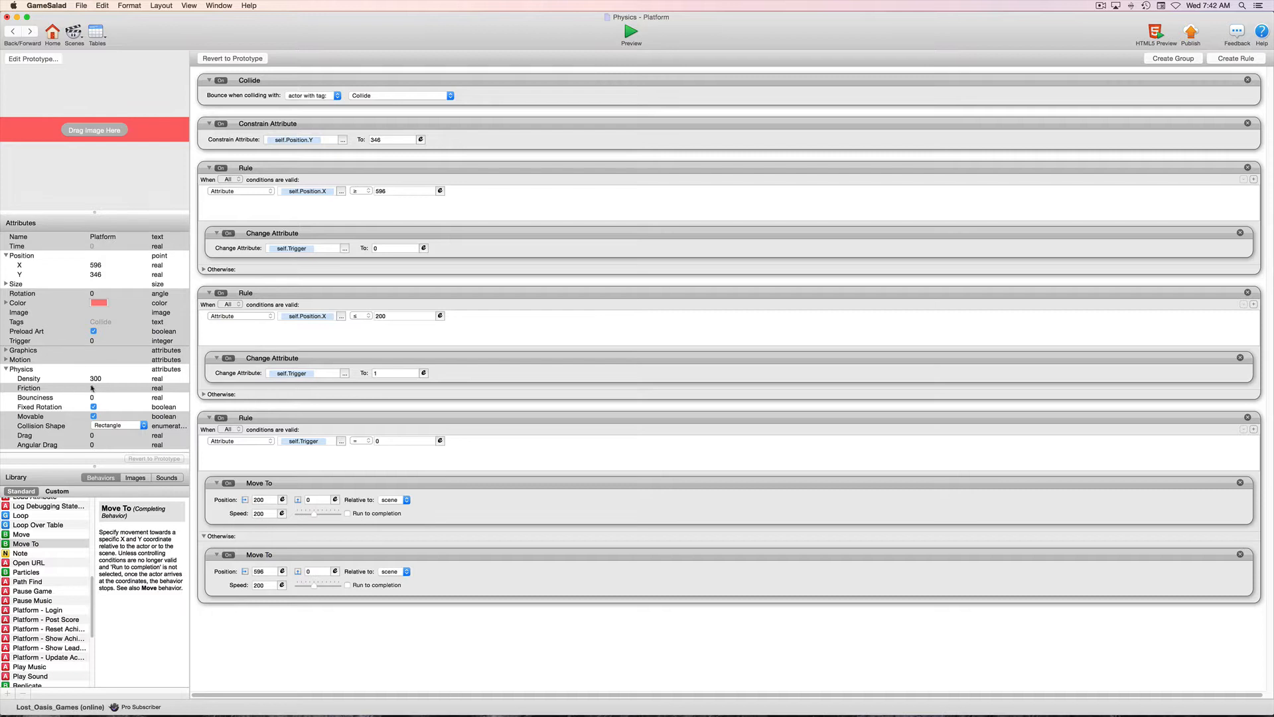
# Set the Platform instance's Physics Friction to 500.
pyautogui.click(93, 388)
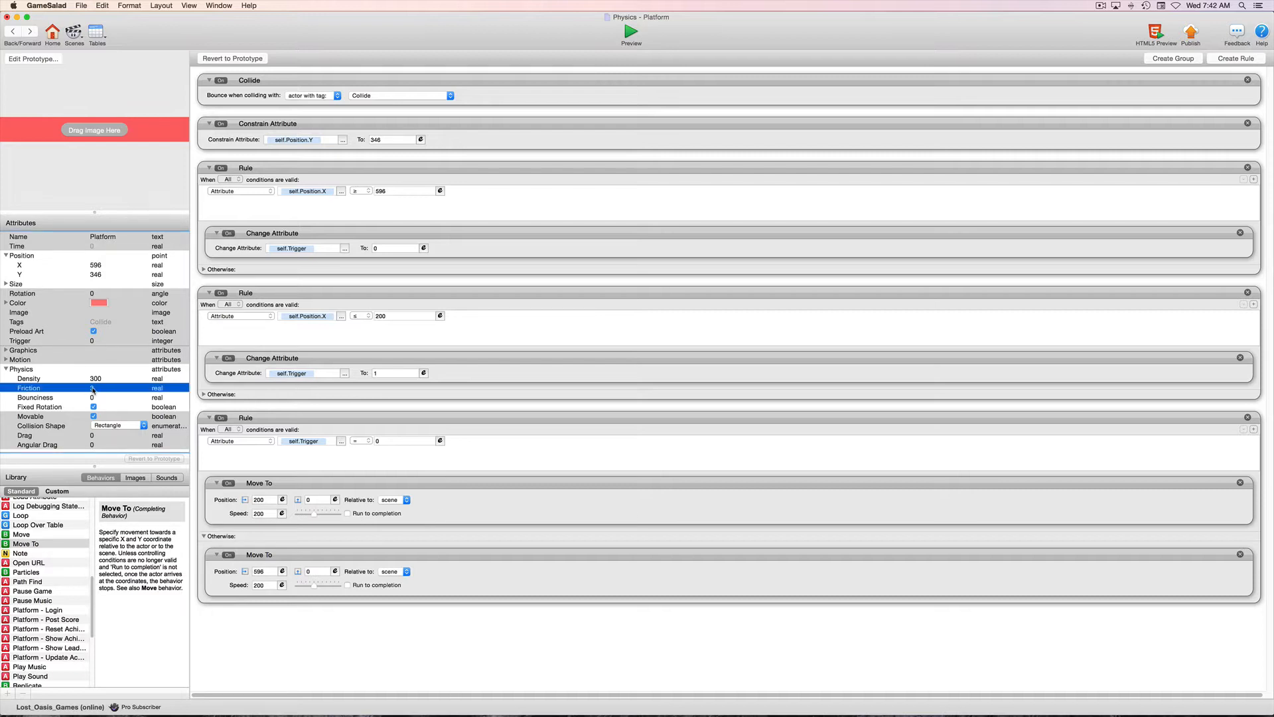
pyautogui.click(93, 389)
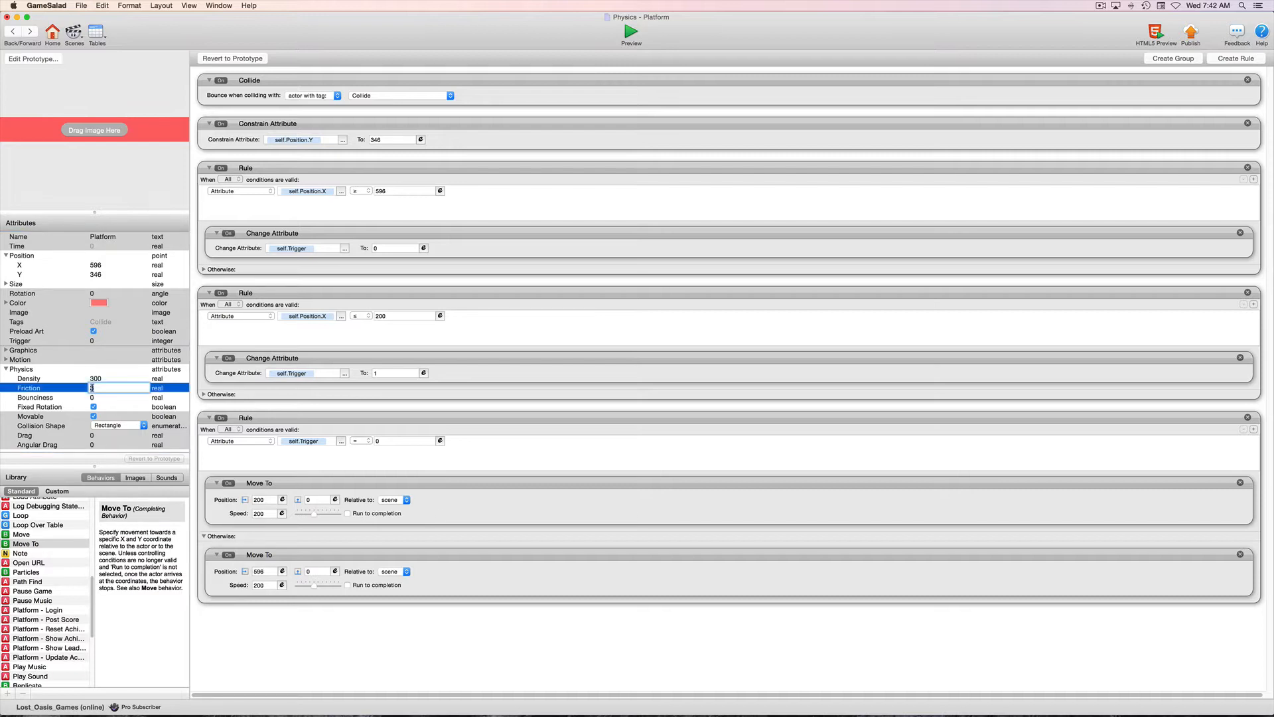
pyautogui.write('500')
pyautogui.press('Tab')
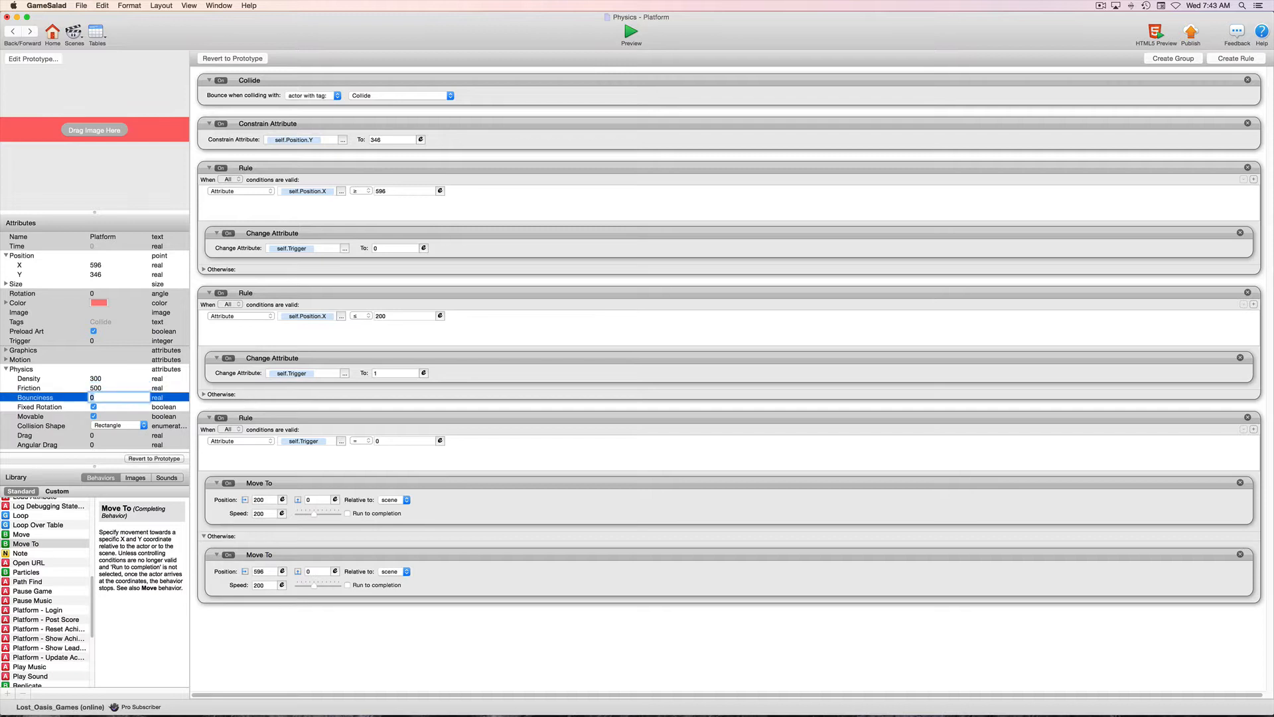
# Open the Player instance from the scene and set its Physics Friction to 3.
pyautogui.click(14, 32)
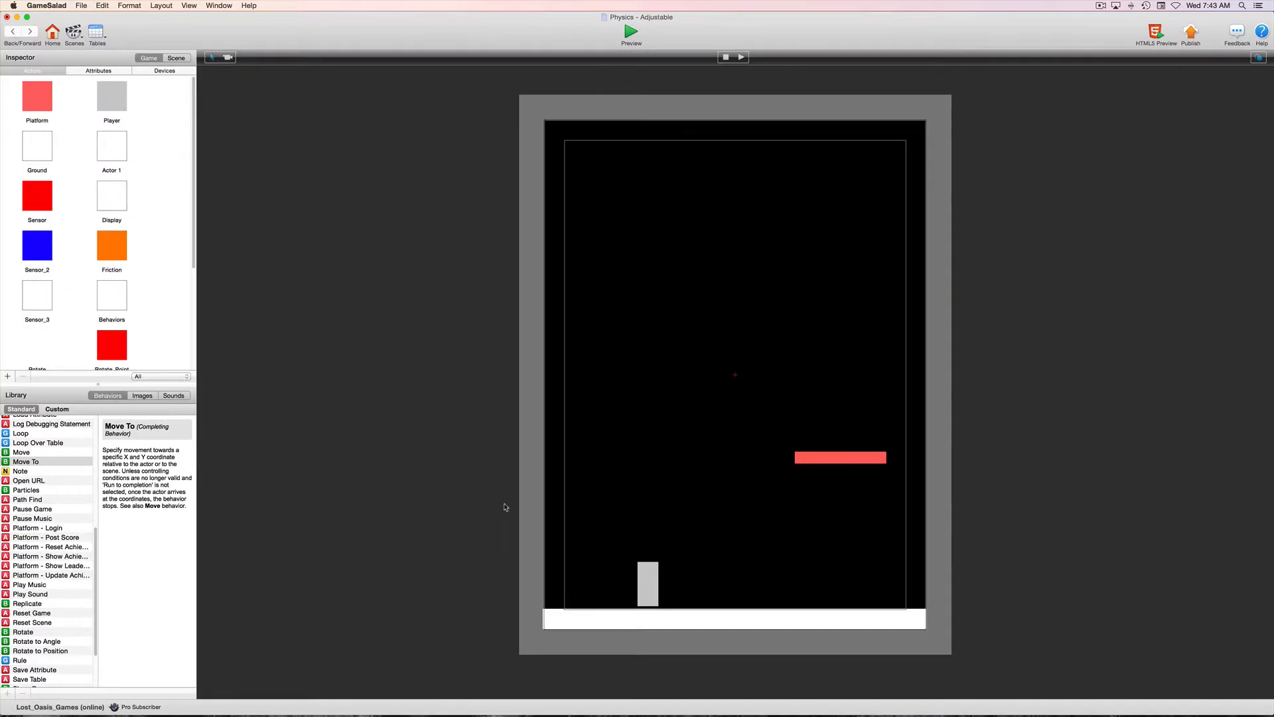
pyautogui.click(647, 572)
pyautogui.doubleClick(649, 574)
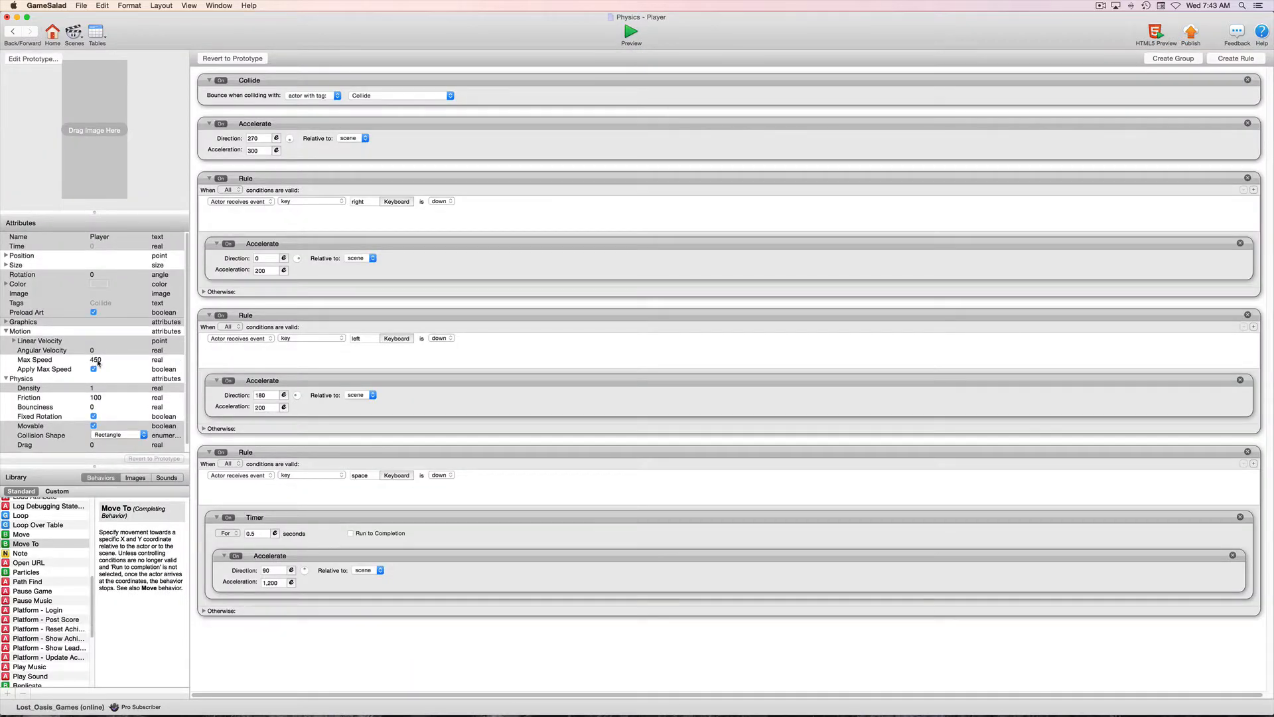
pyautogui.doubleClick(96, 398)
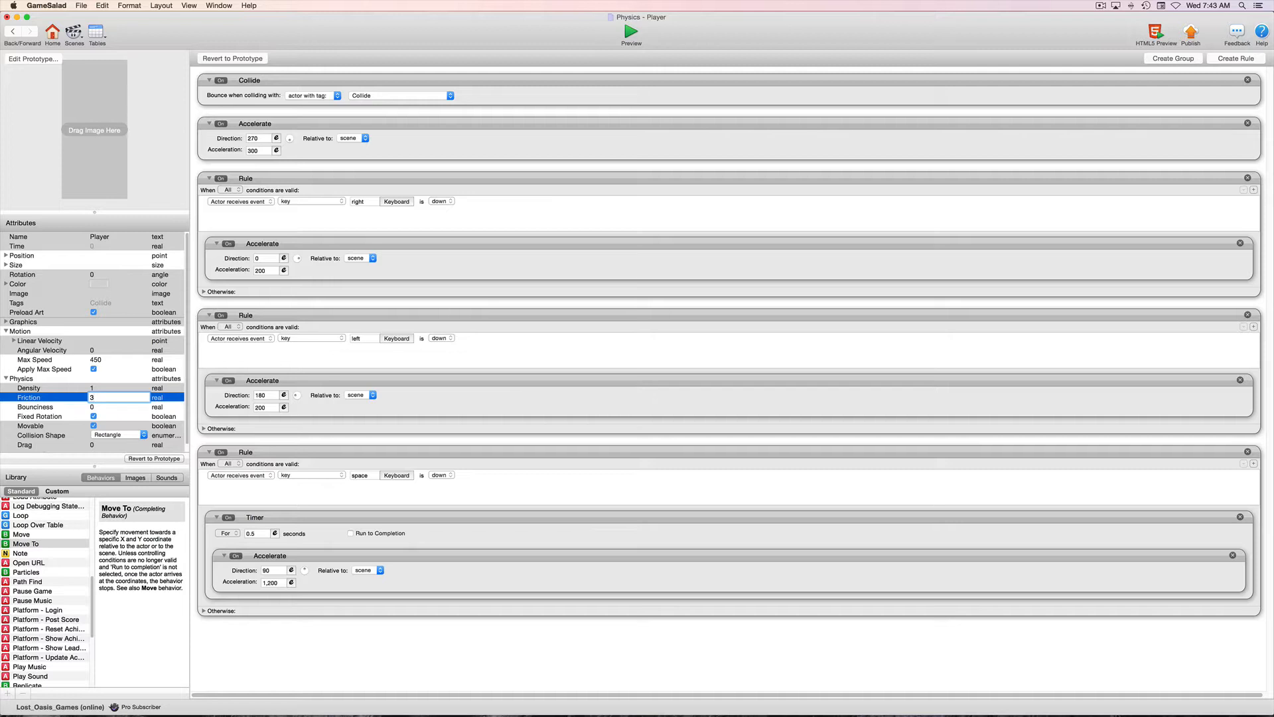
pyautogui.press('Tab')
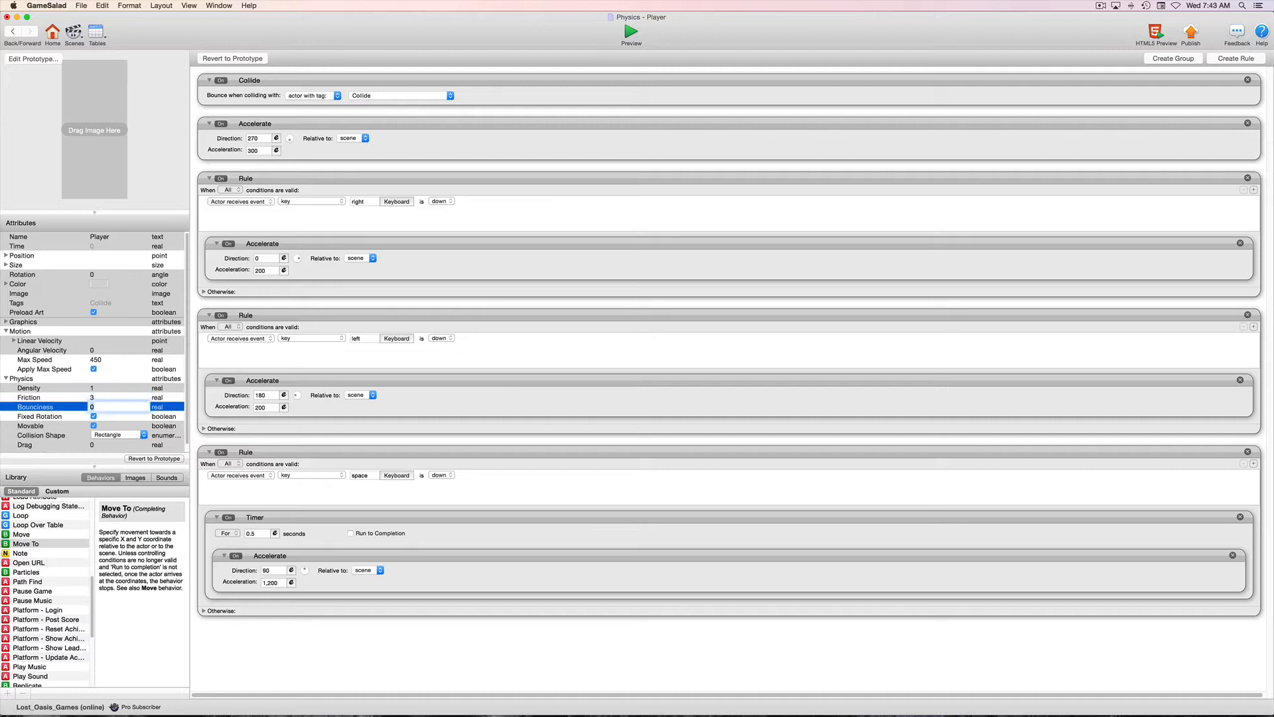
# Preview the scene to test the Player against the moving platform, and return to the scene editor.
pyautogui.click(12, 32)
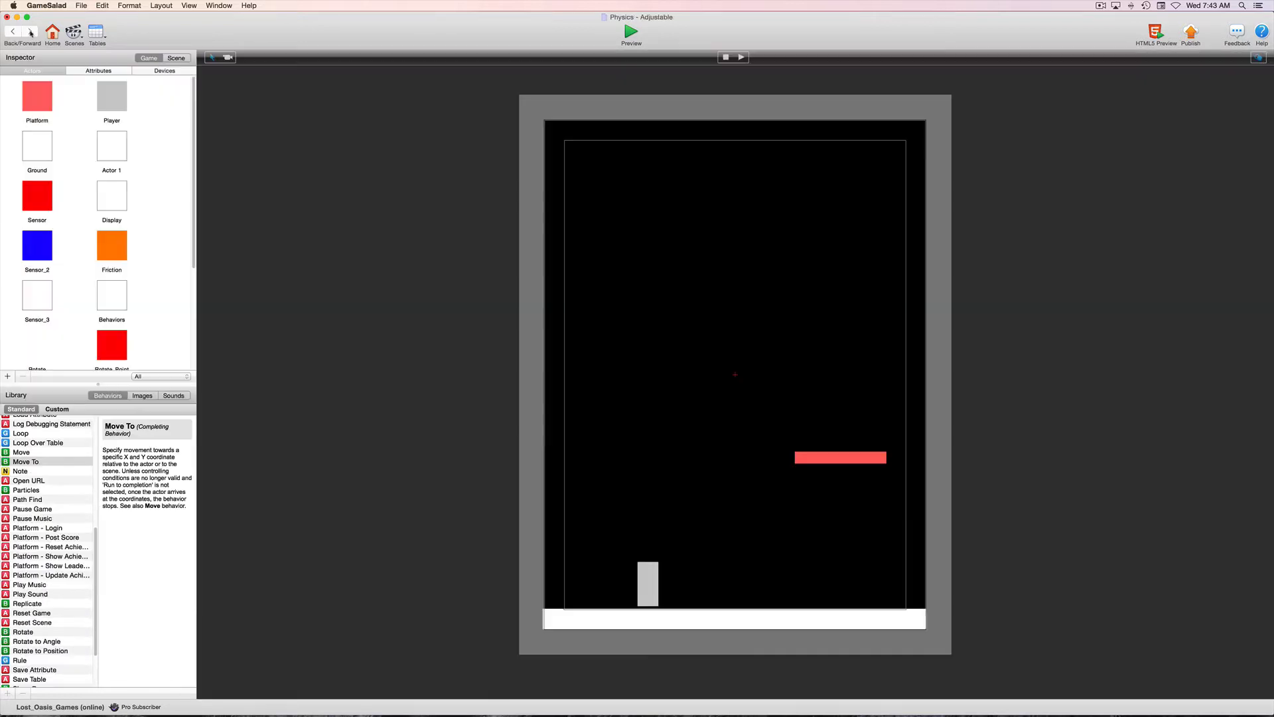
pyautogui.click(631, 33)
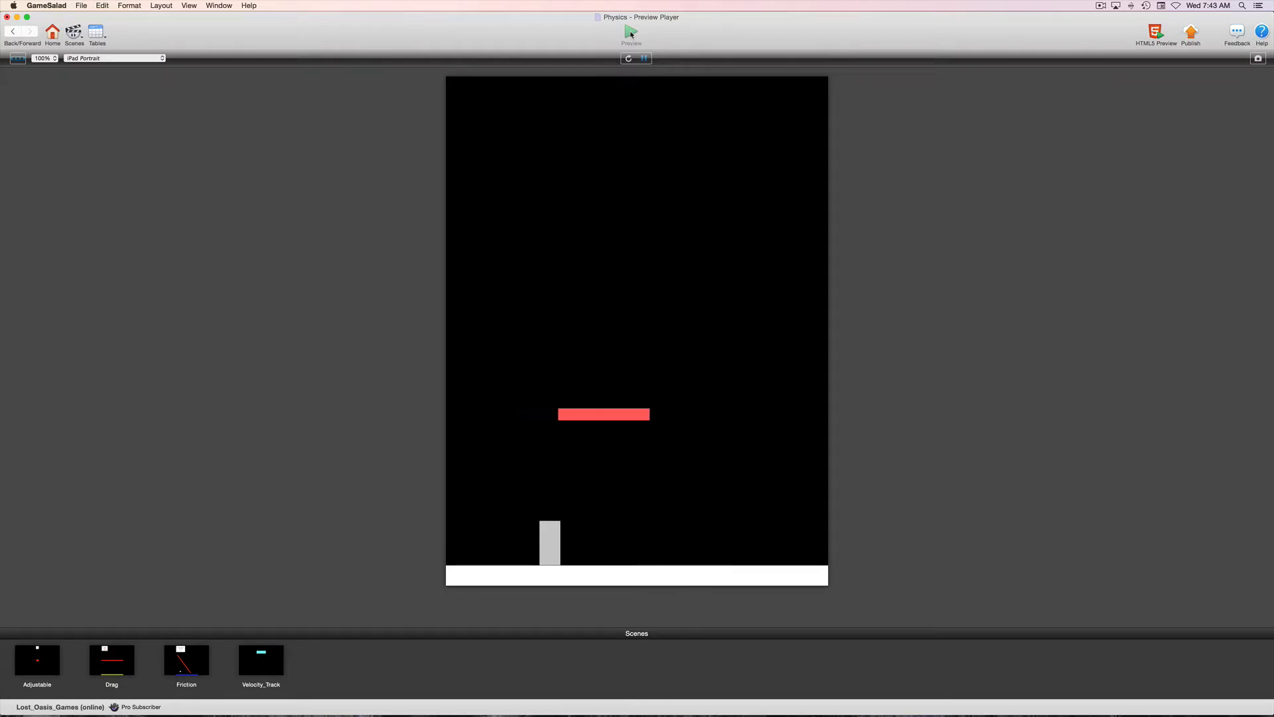
pyautogui.press('Up')
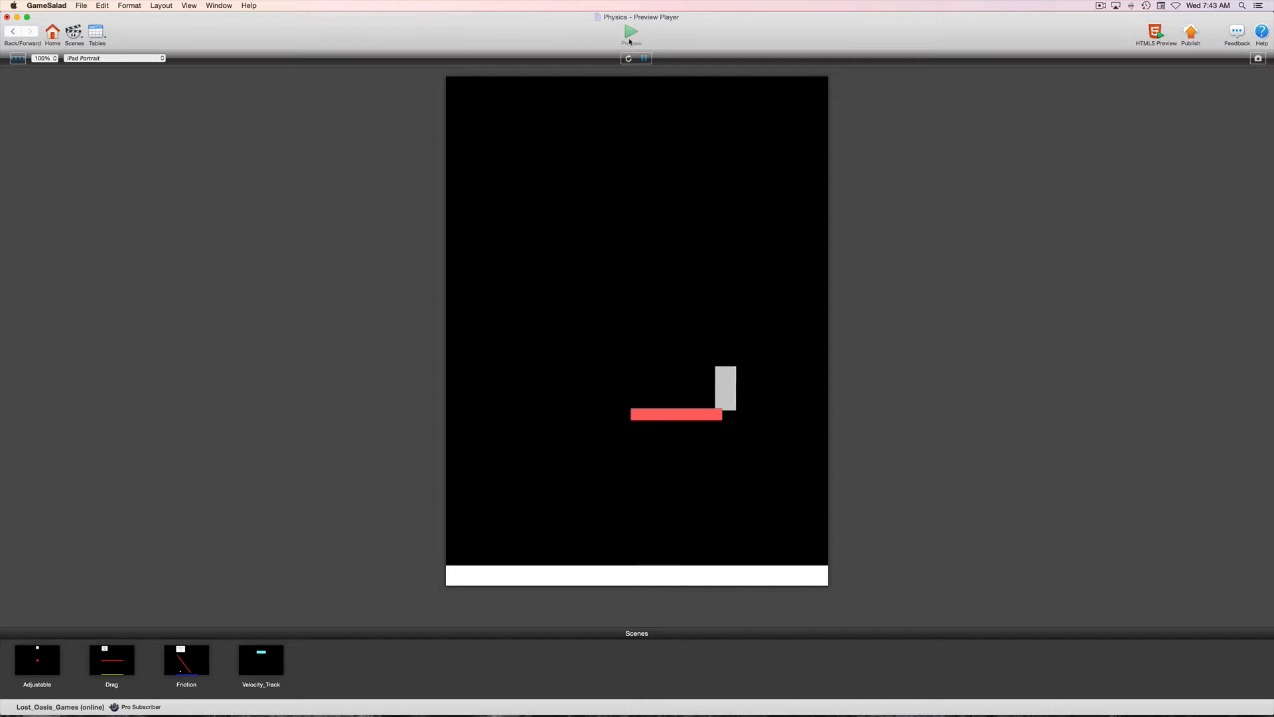
pyautogui.click(12, 32)
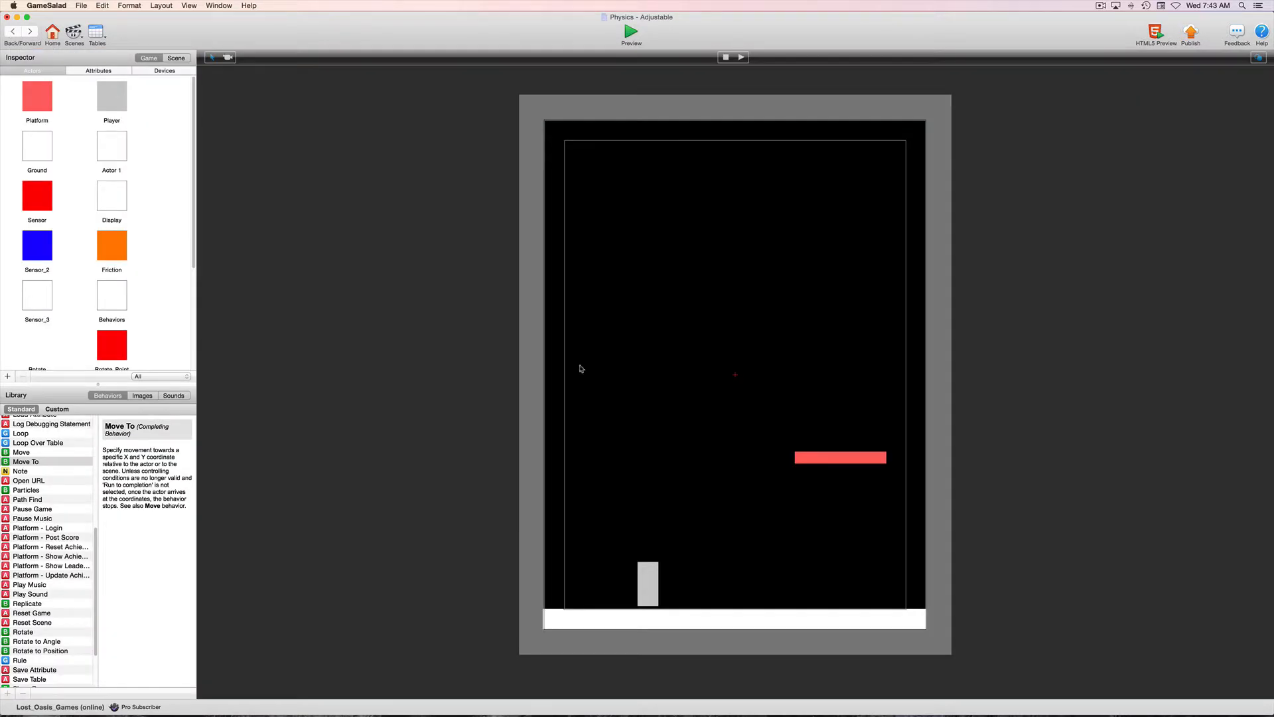
# Set the Platform instance's Friction to 700, test the Player's grip on it in the preview, and exit the preview.
pyautogui.click(863, 458)
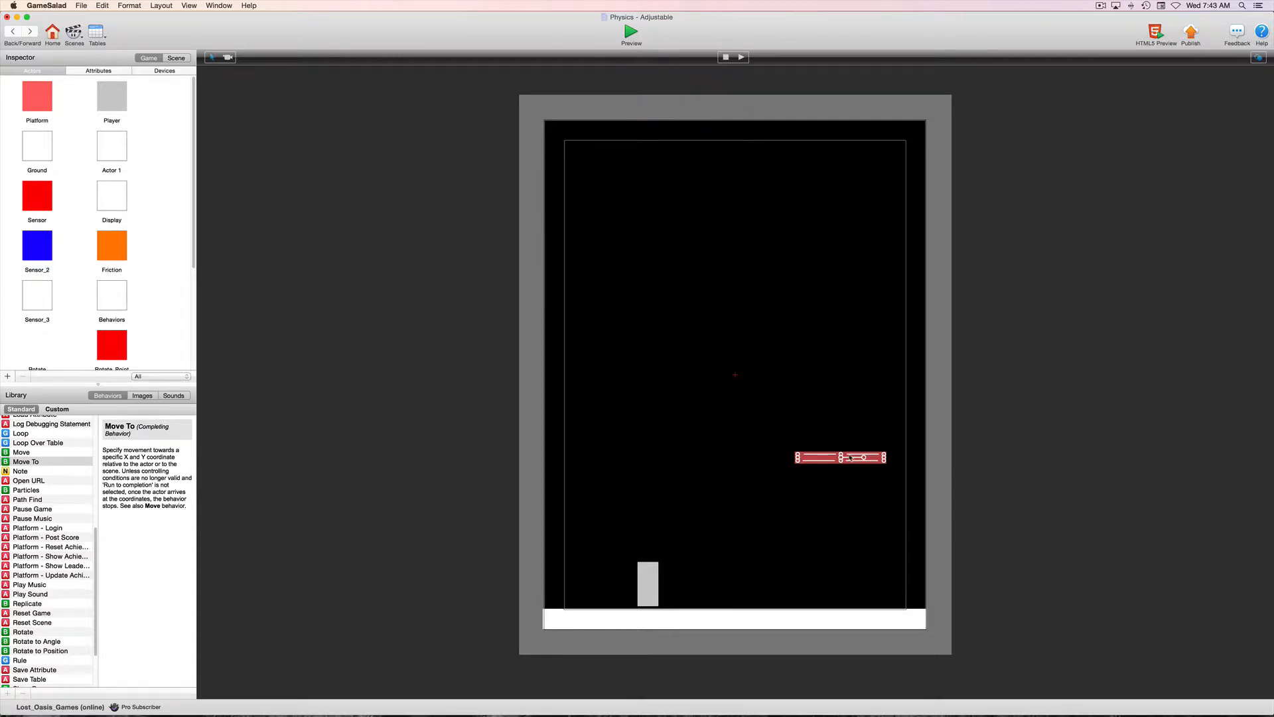
pyautogui.doubleClick(850, 458)
pyautogui.doubleClick(97, 389)
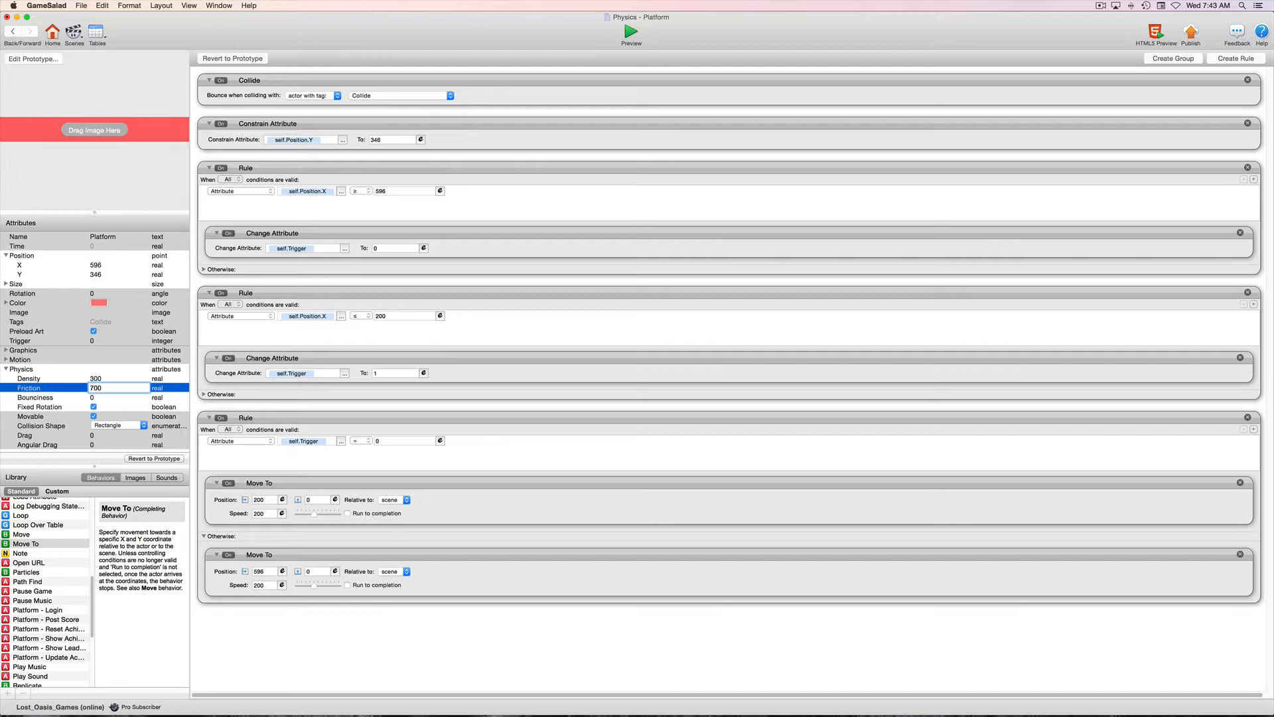
pyautogui.press('Tab')
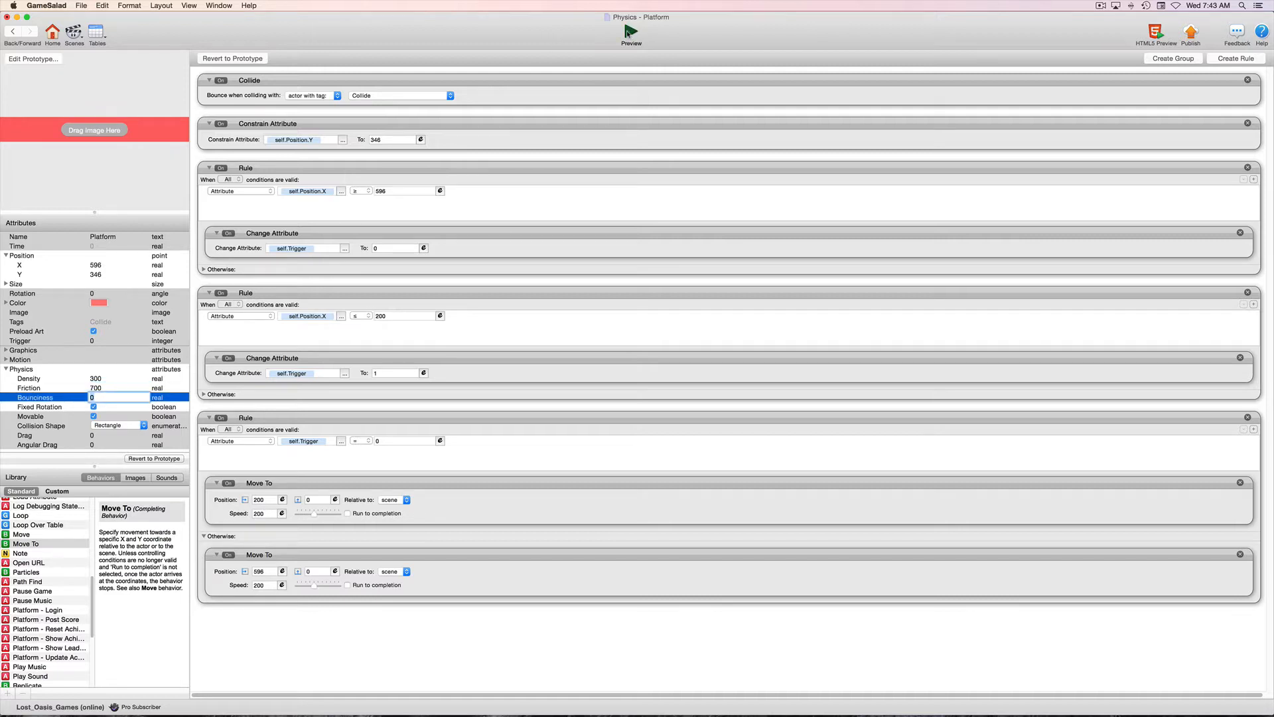
pyautogui.click(630, 32)
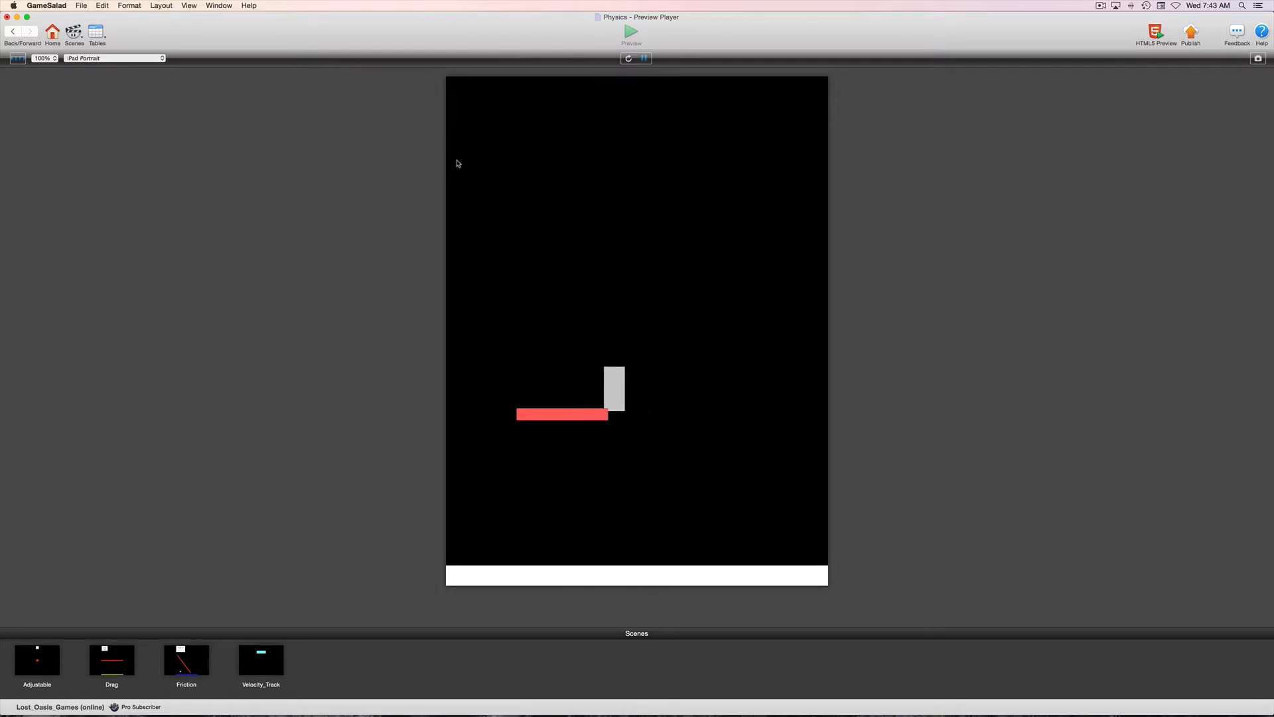
pyautogui.click(14, 32)
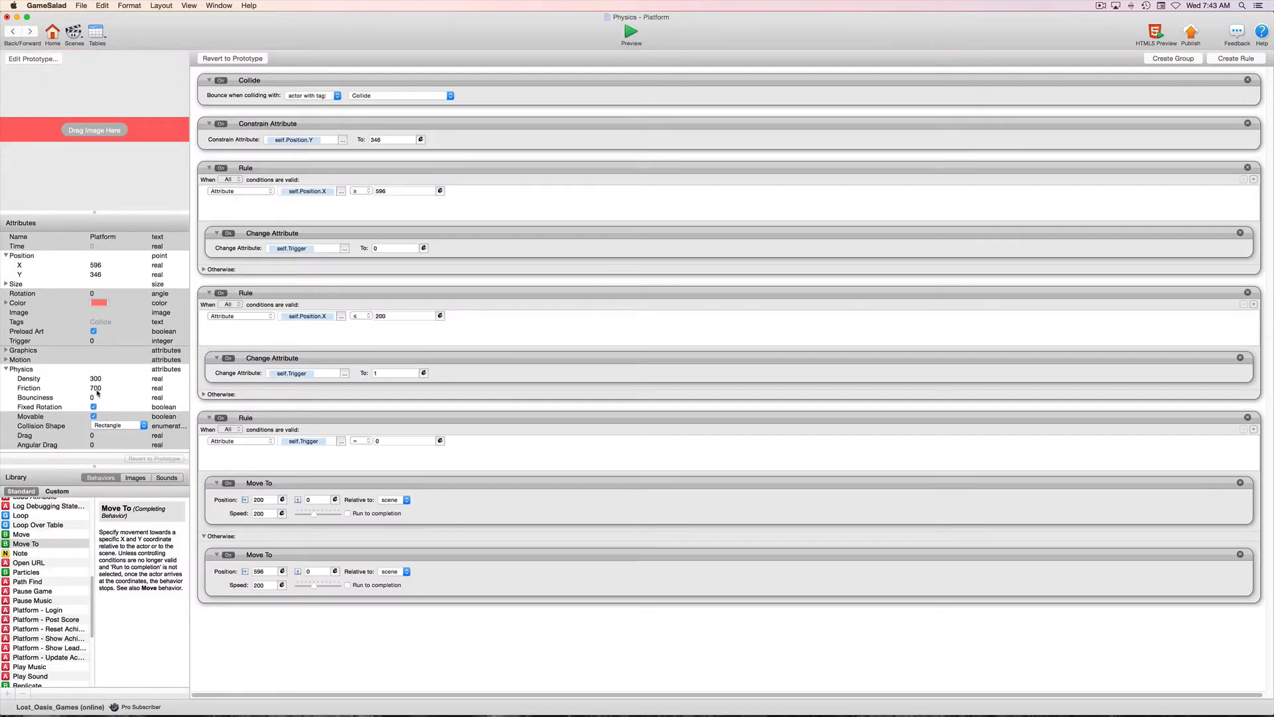
# Raise the Platform's Friction to 1,000 and test it in the preview, returning to the Platform instance.
pyautogui.doubleClick(97, 390)
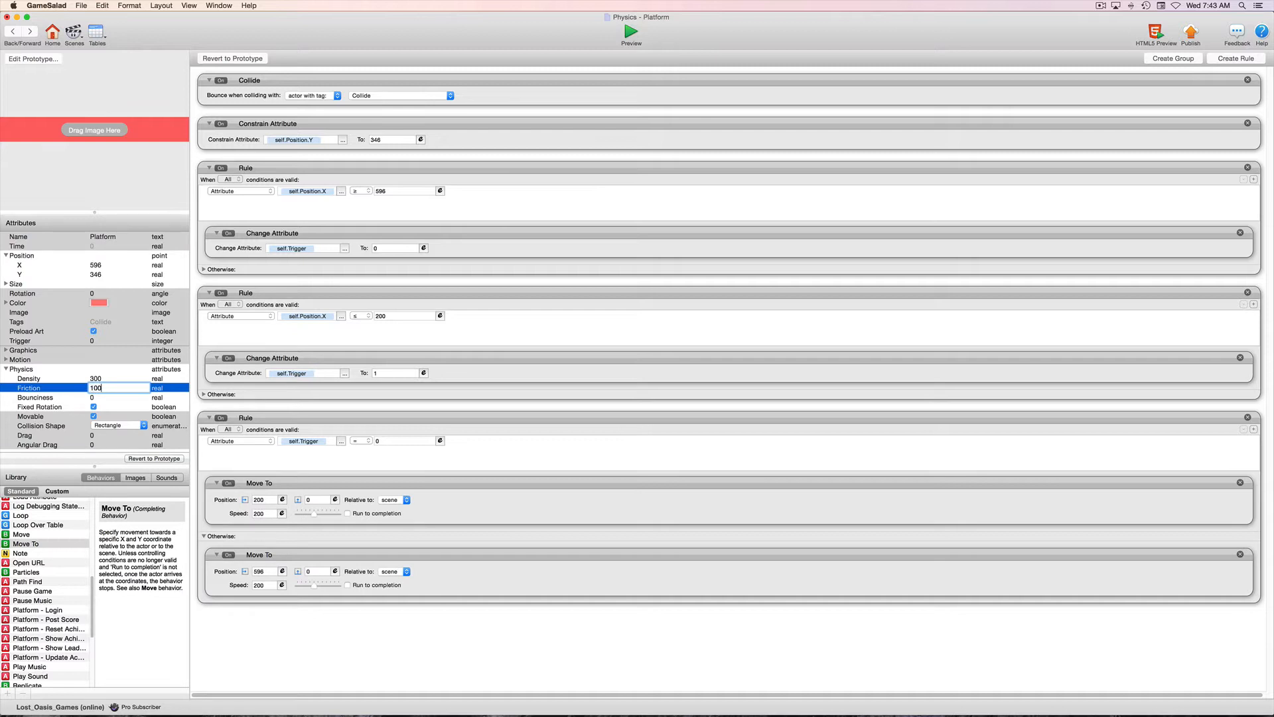
pyautogui.click(631, 33)
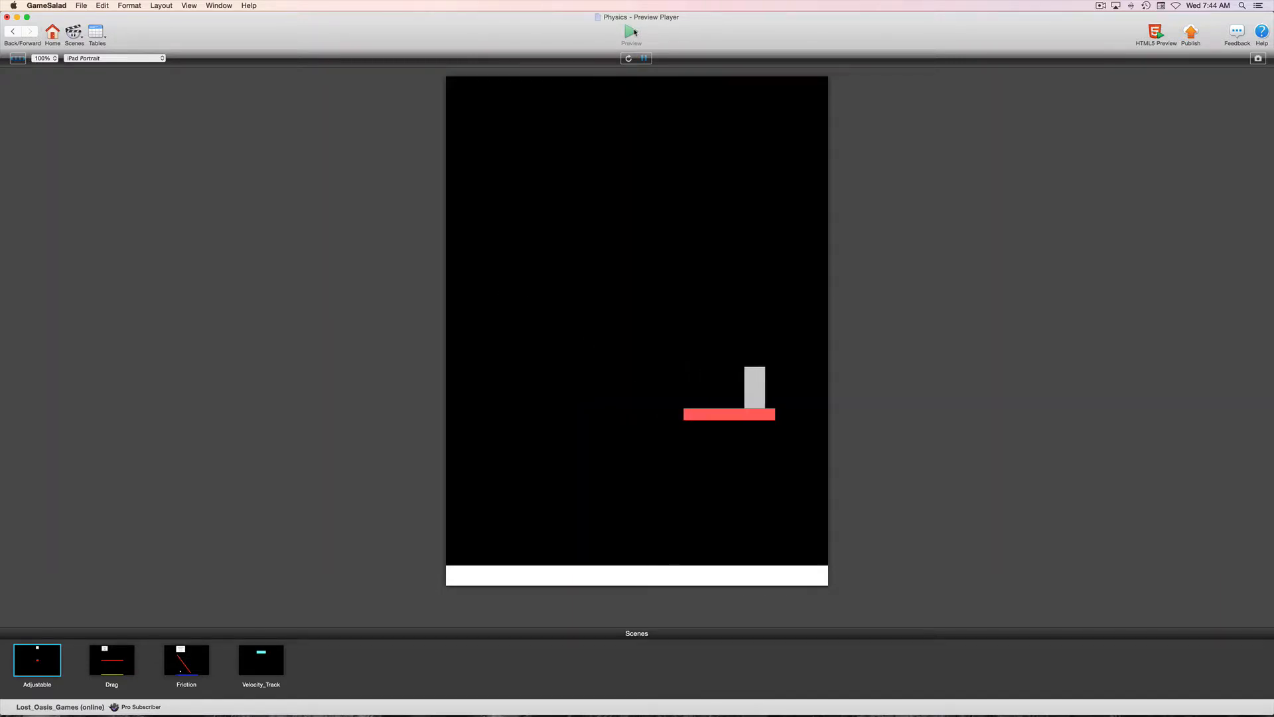
pyautogui.click(12, 32)
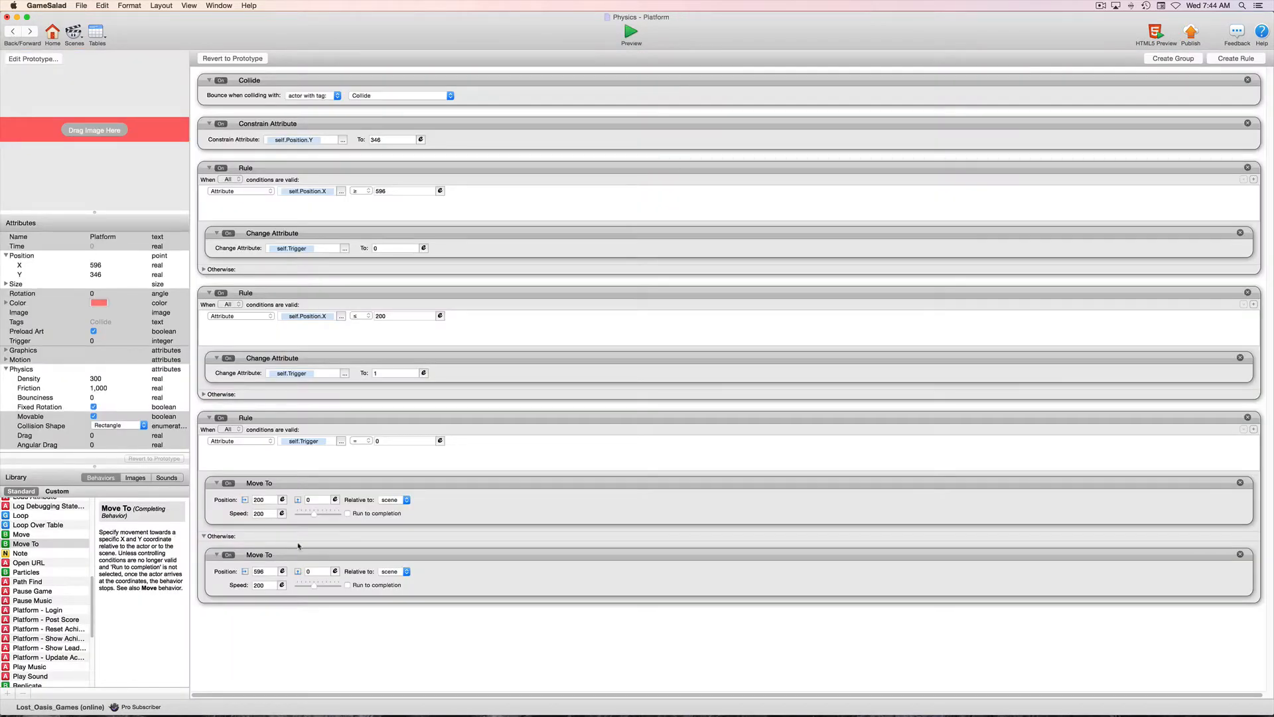
# Raise the Platform's Friction to 2,000 and test the Player riding on it in the preview.
pyautogui.doubleClick(106, 389)
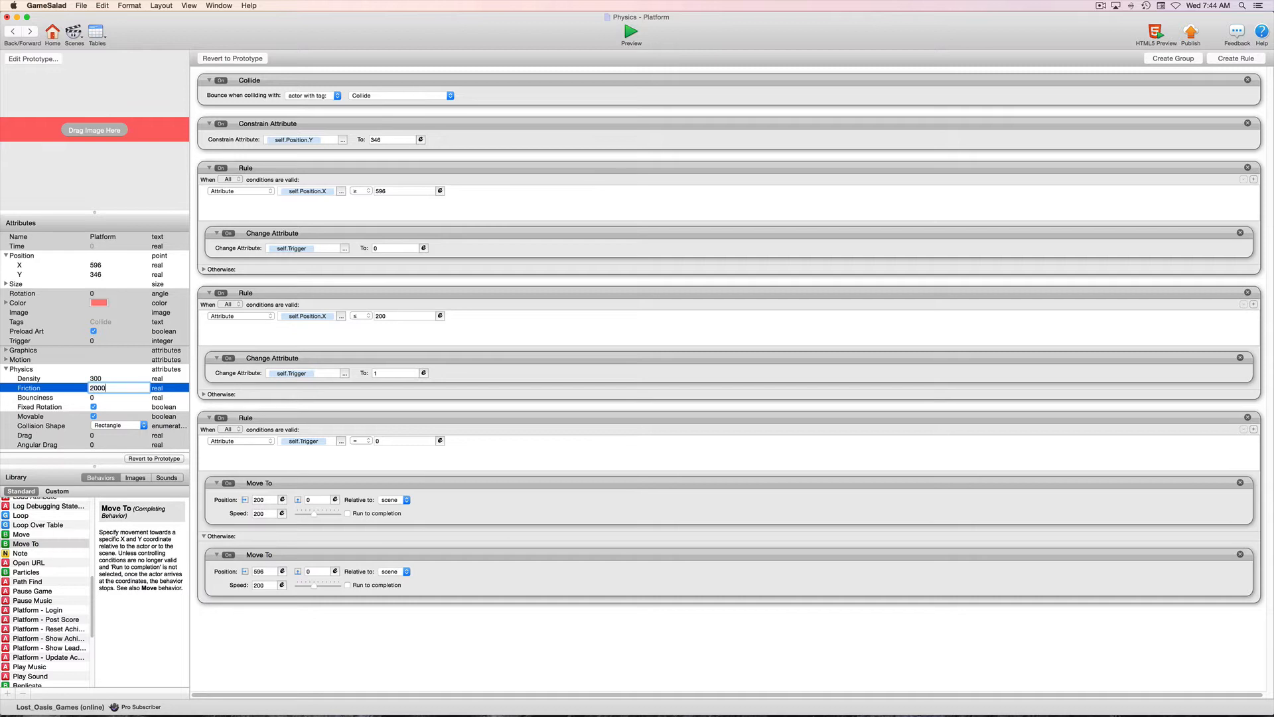
pyautogui.press('Tab')
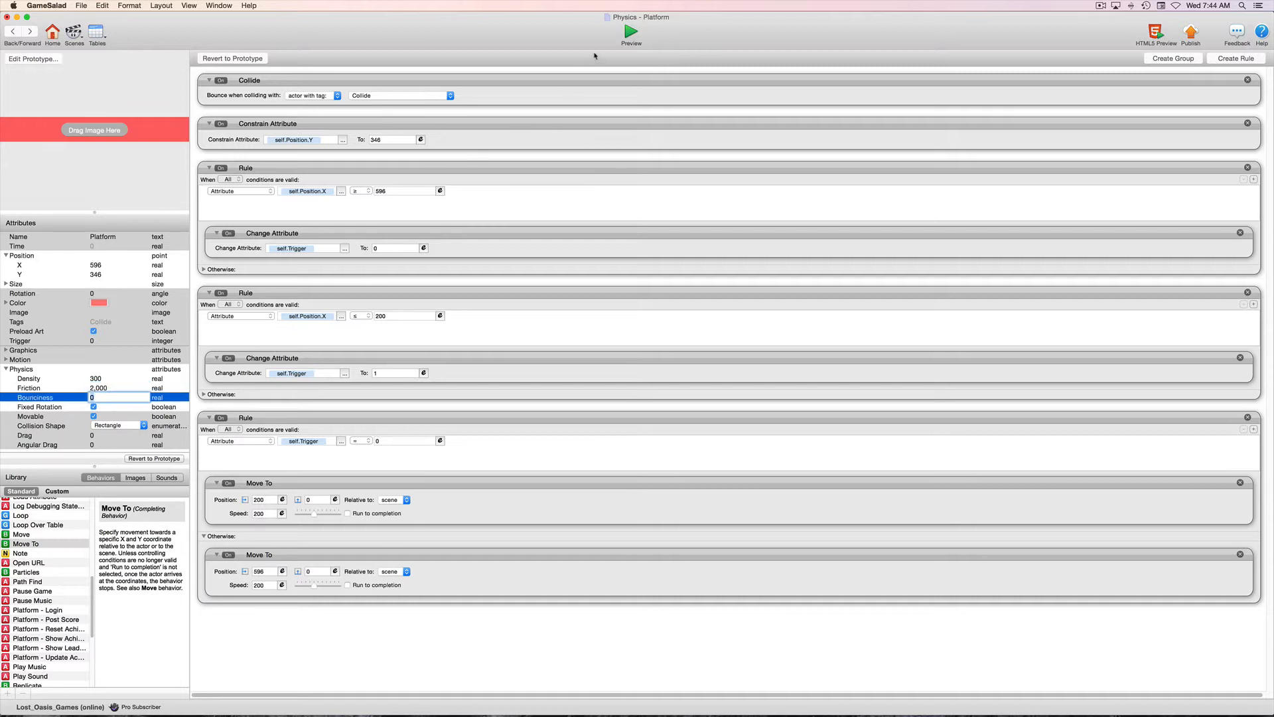
pyautogui.click(631, 31)
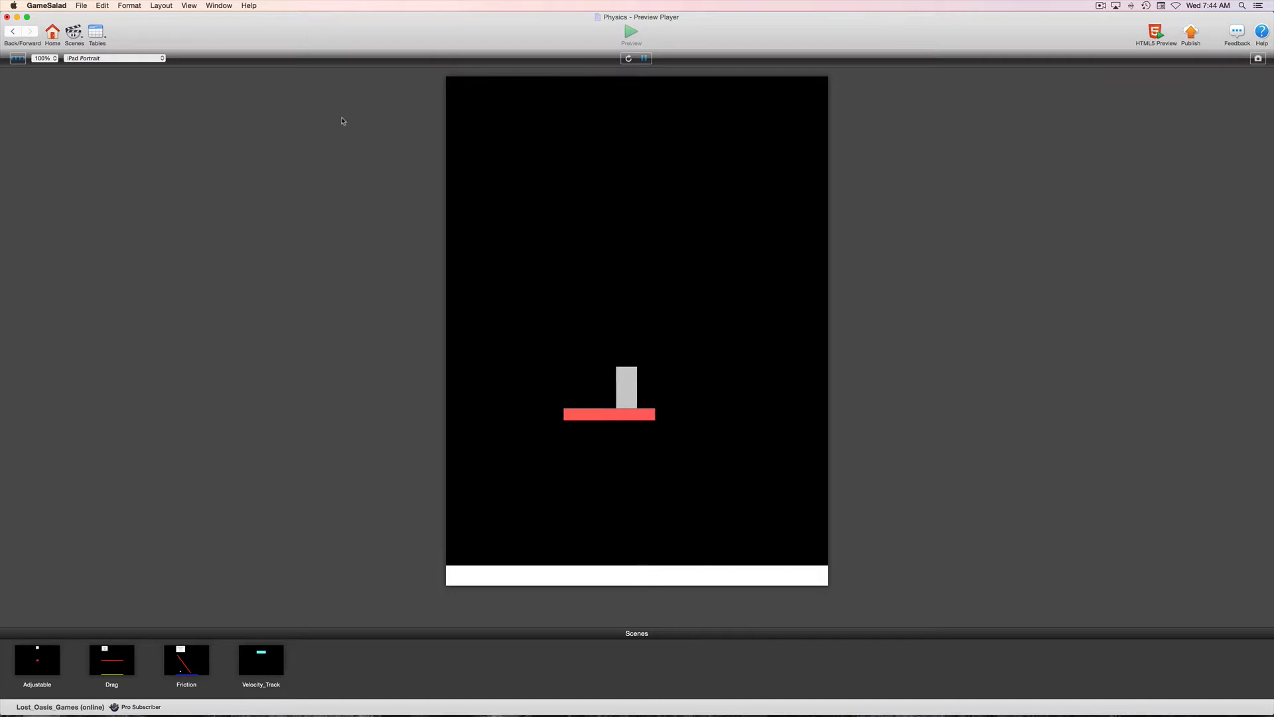
pyautogui.click(13, 31)
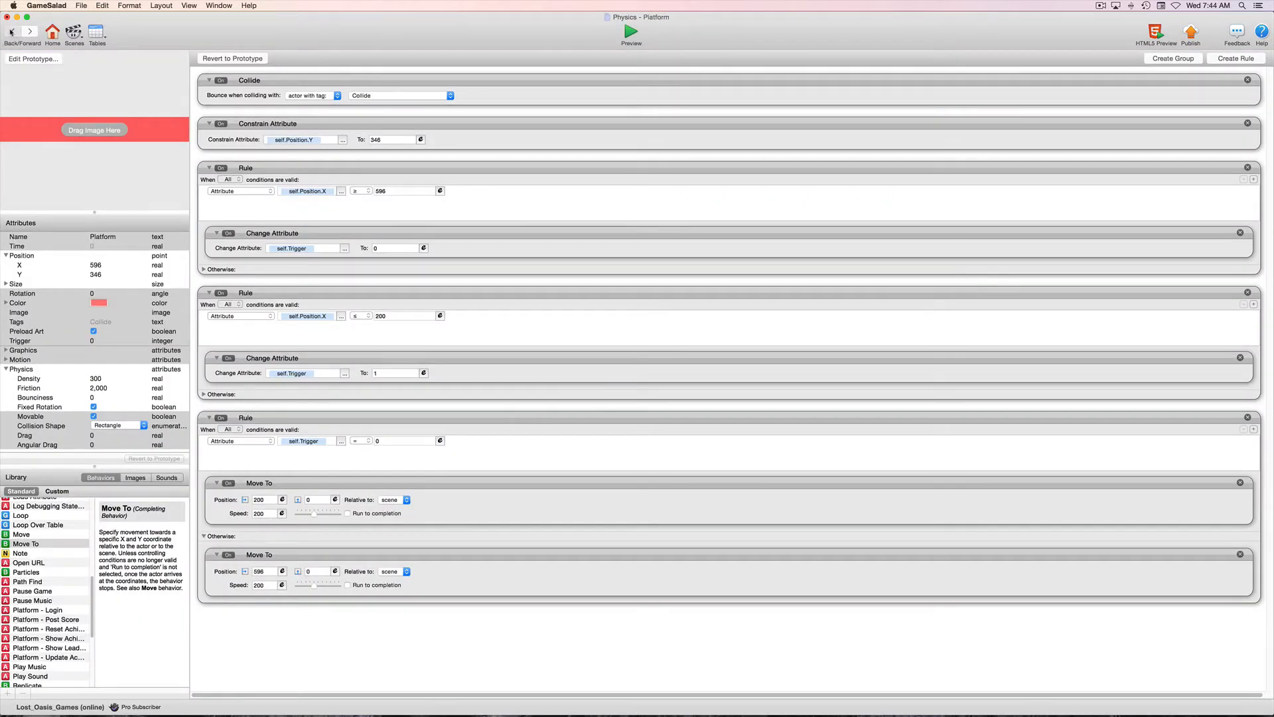
# Open the Player instance from the scene and set its Physics Friction to 20.
pyautogui.click(11, 32)
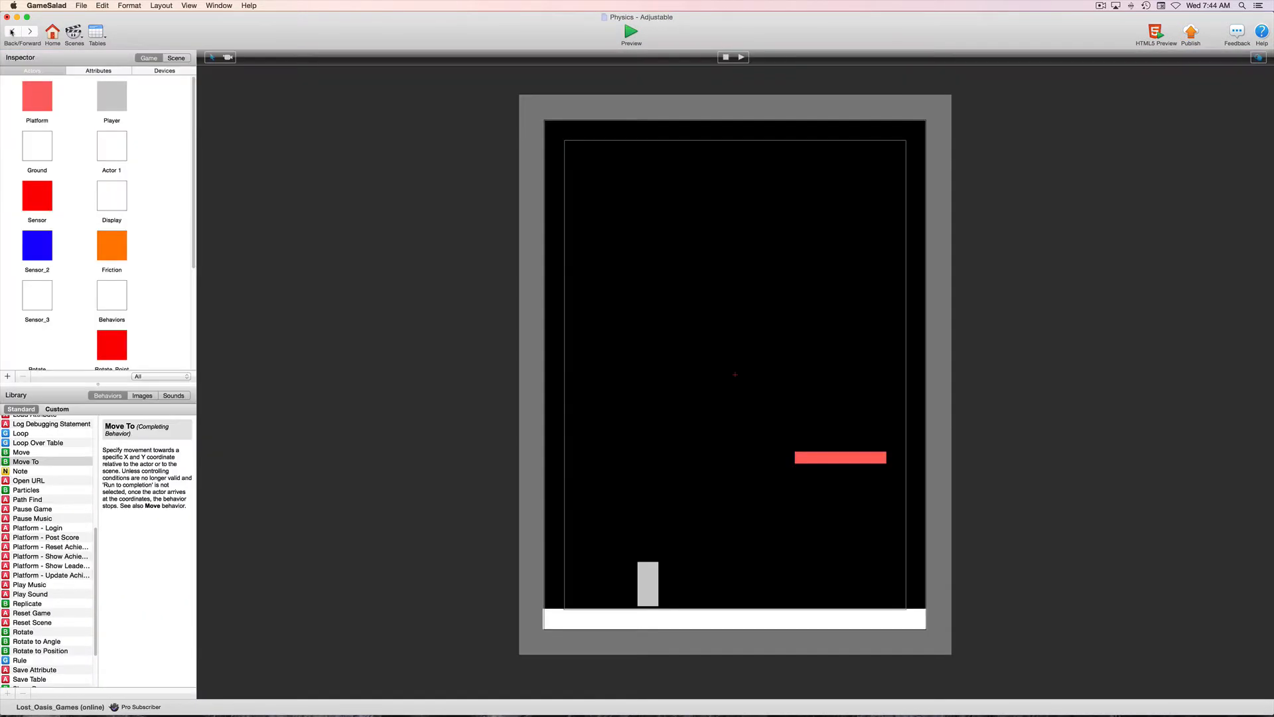
pyautogui.click(650, 579)
pyautogui.doubleClick(650, 579)
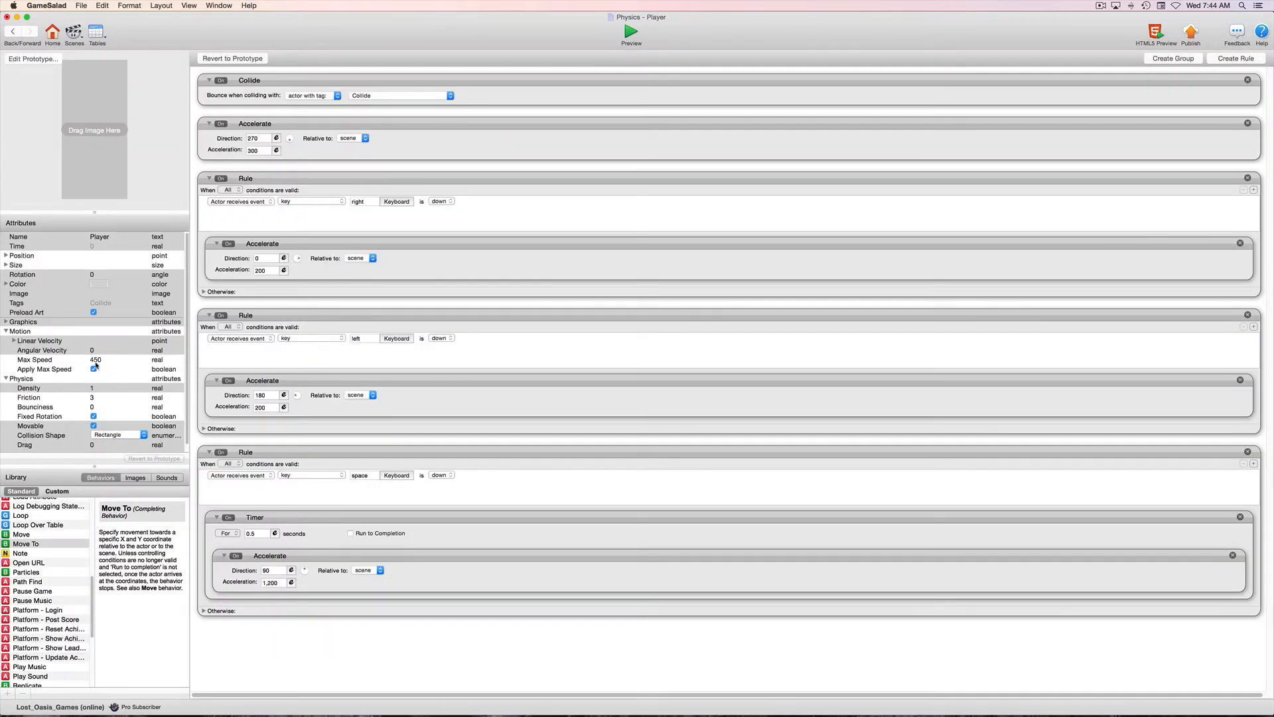
pyautogui.doubleClick(92, 397)
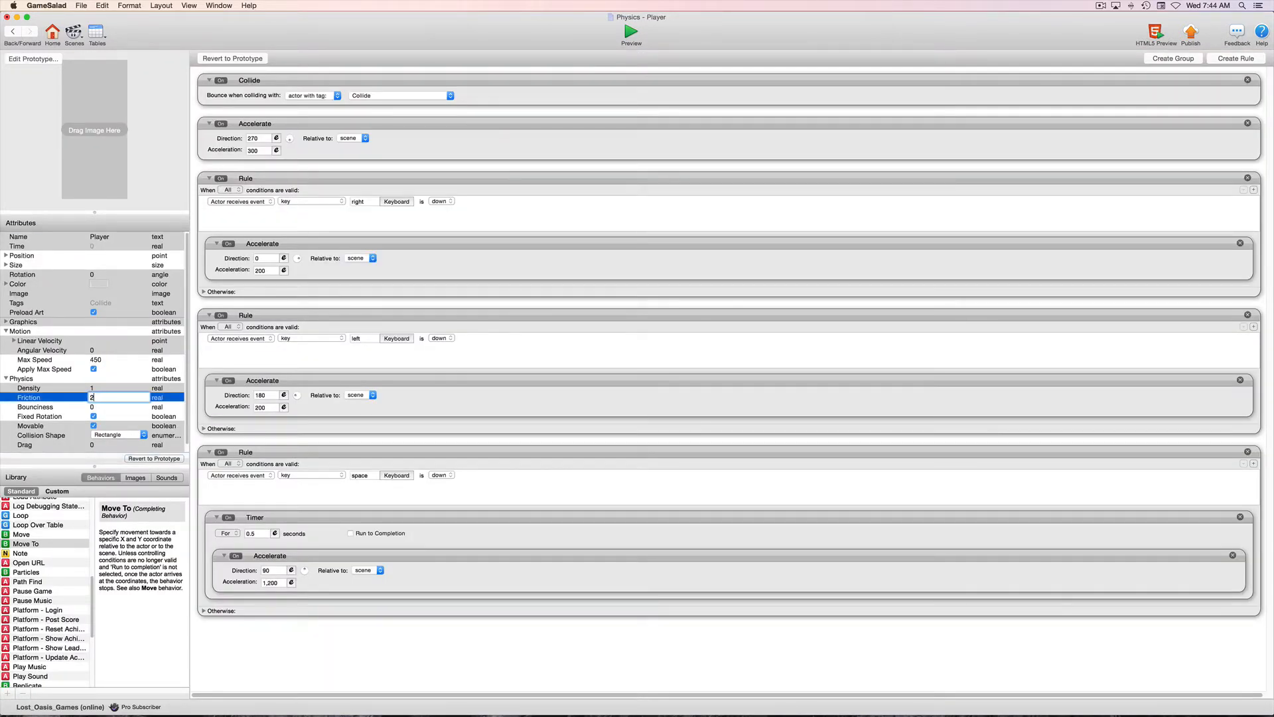
pyautogui.write('20')
pyautogui.press('Tab')
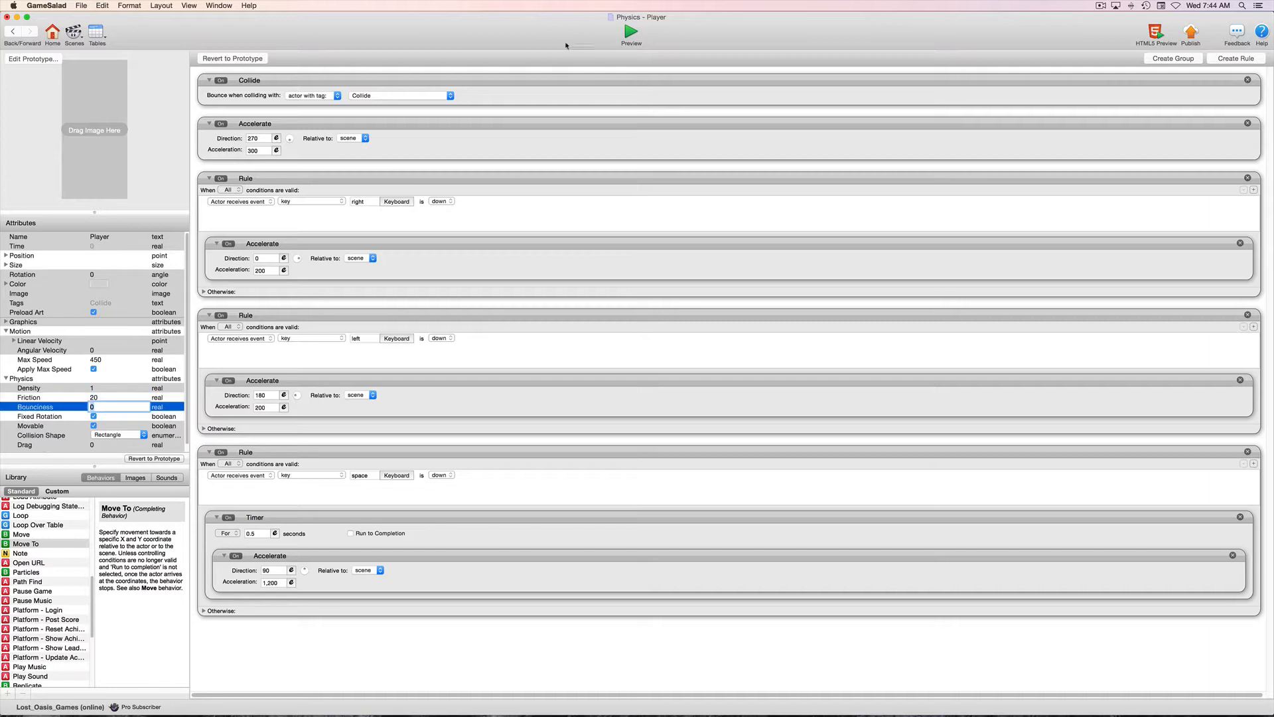
# Preview the scene, make the Player jump and move on the moving platform, and return to the Player instance.
pyautogui.click(631, 34)
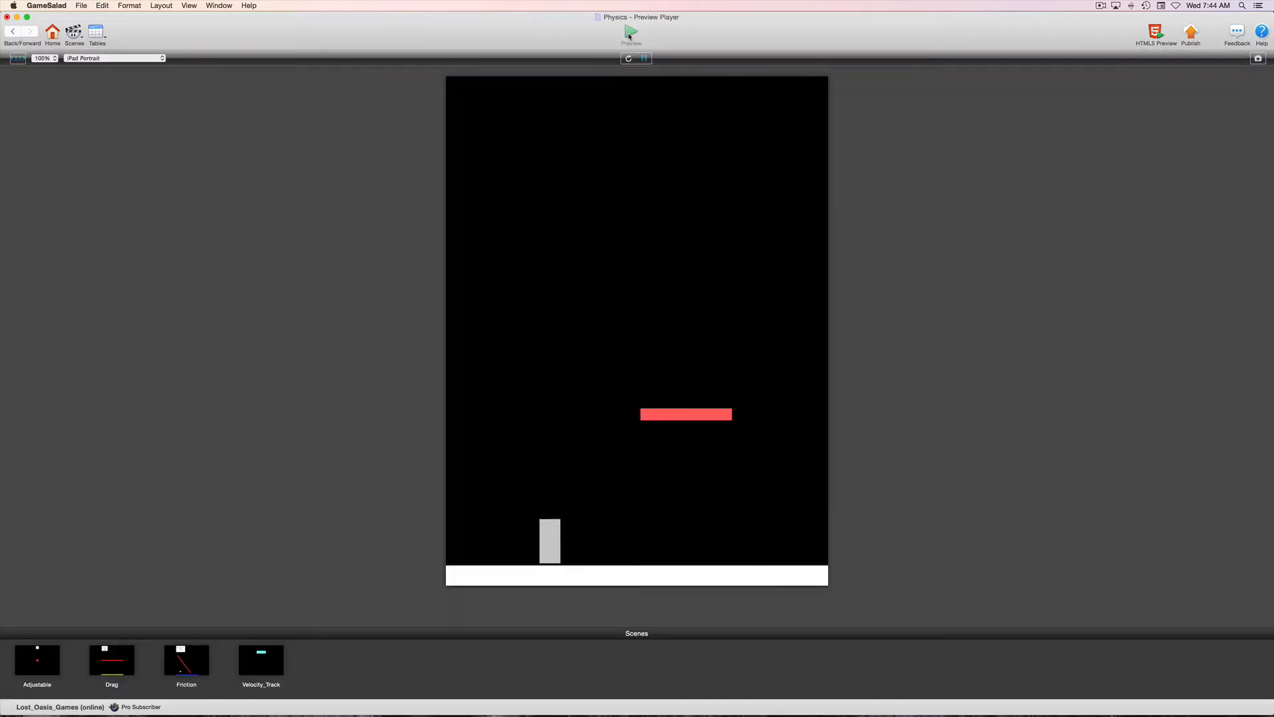
pyautogui.press('space')
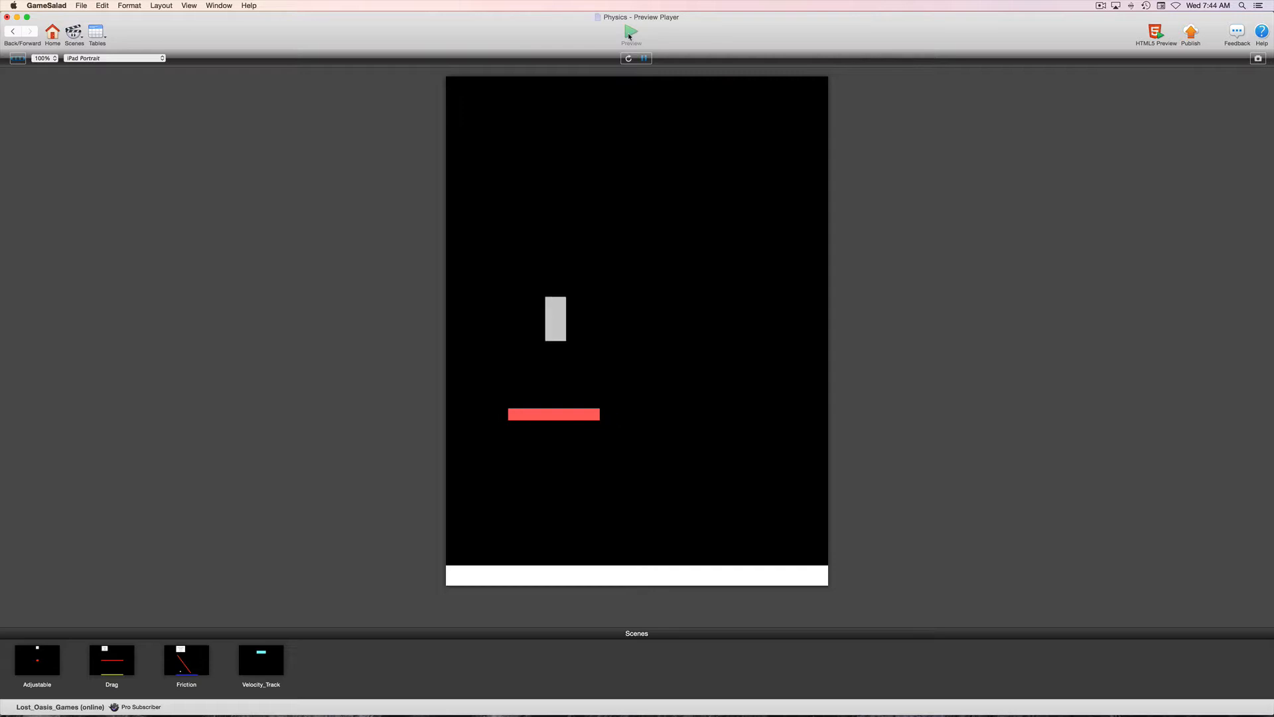
pyautogui.press('Right')
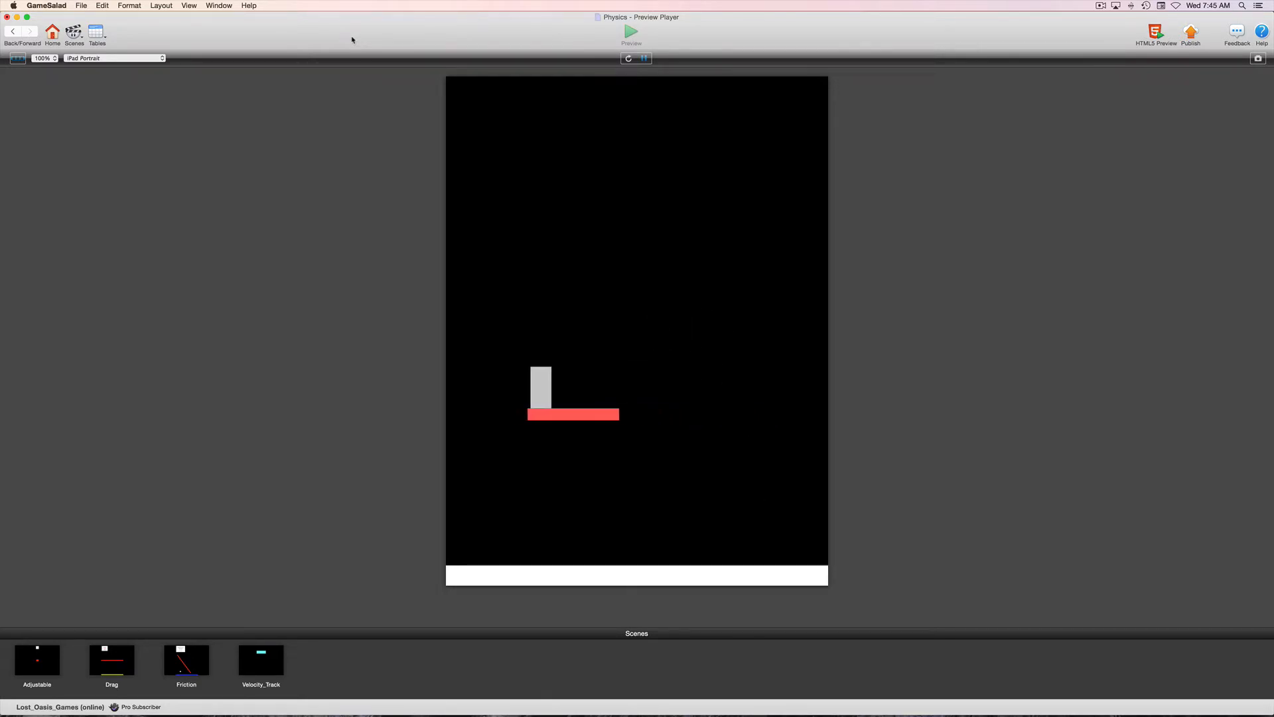
pyautogui.click(13, 31)
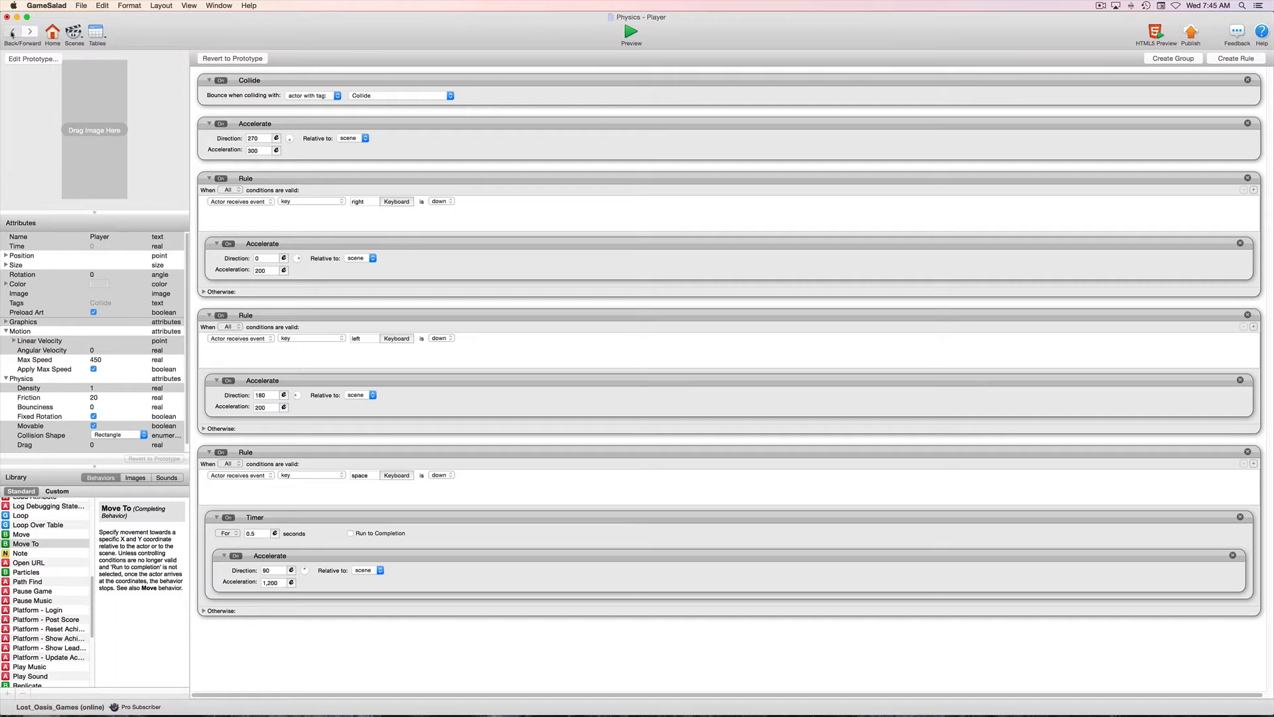
# Open the Platform instance from the scene and set its Physics Friction to 100.
pyautogui.click(13, 31)
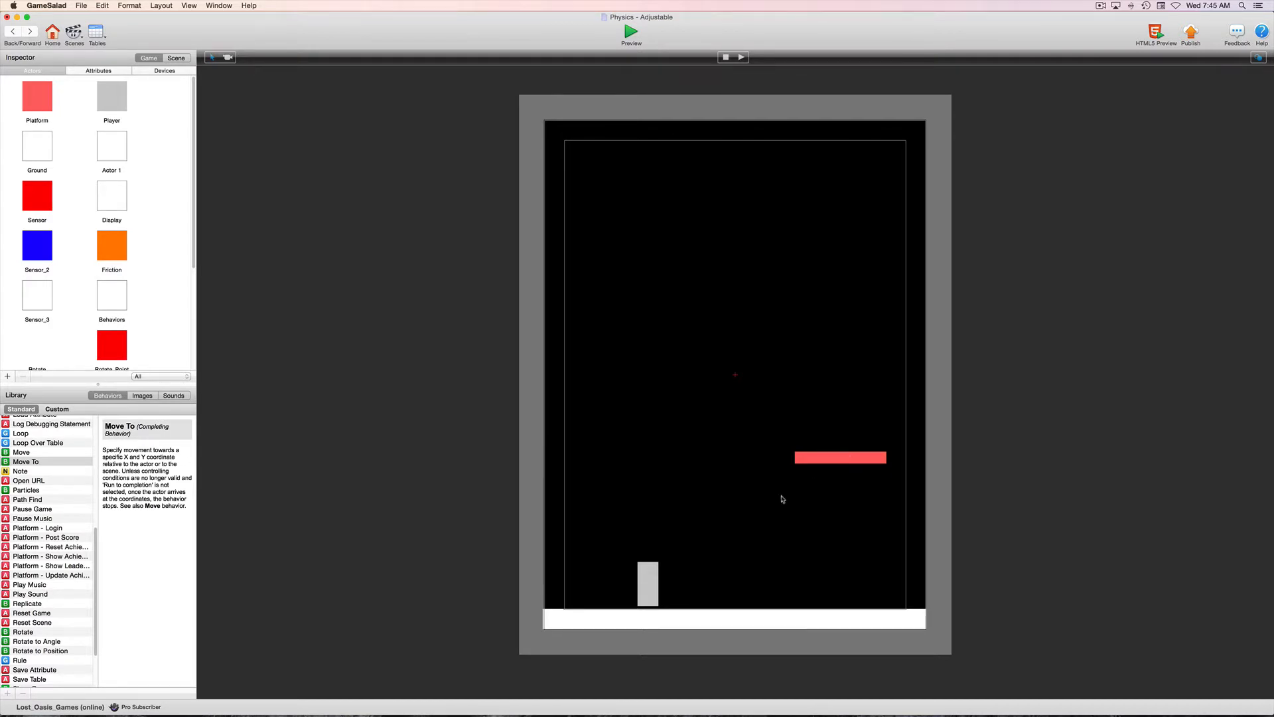
pyautogui.doubleClick(829, 457)
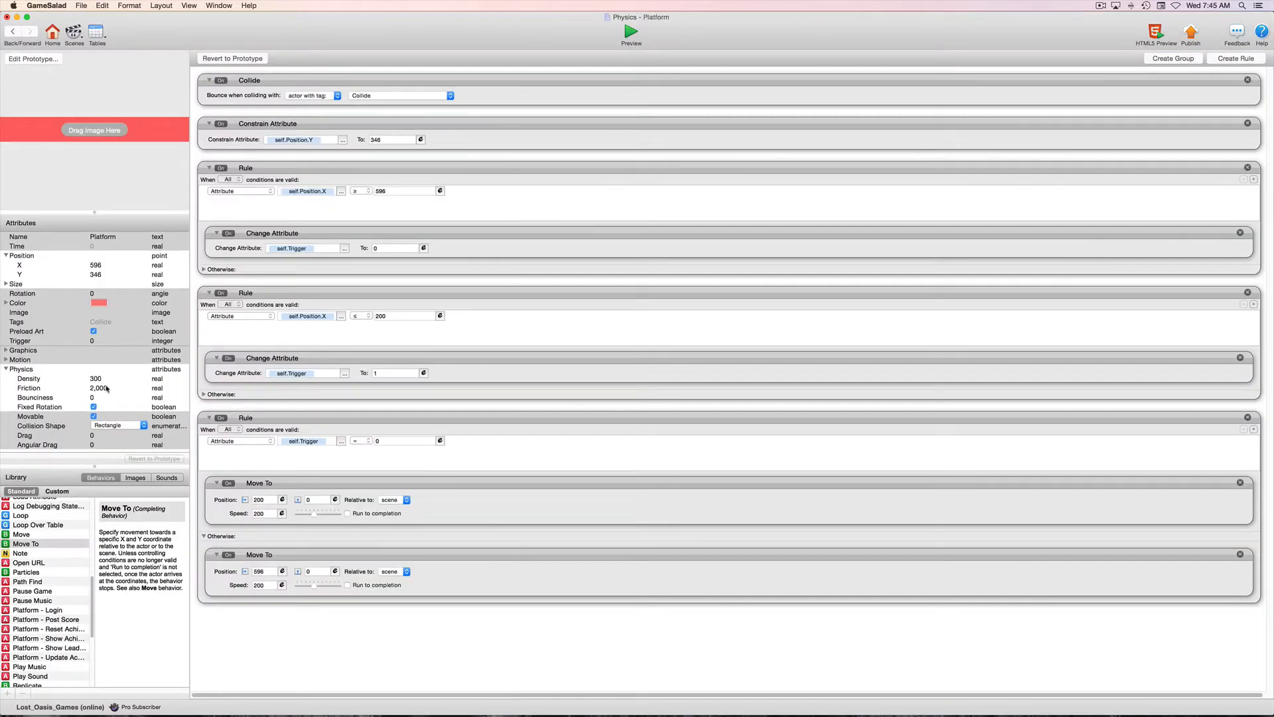
pyautogui.doubleClick(105, 388)
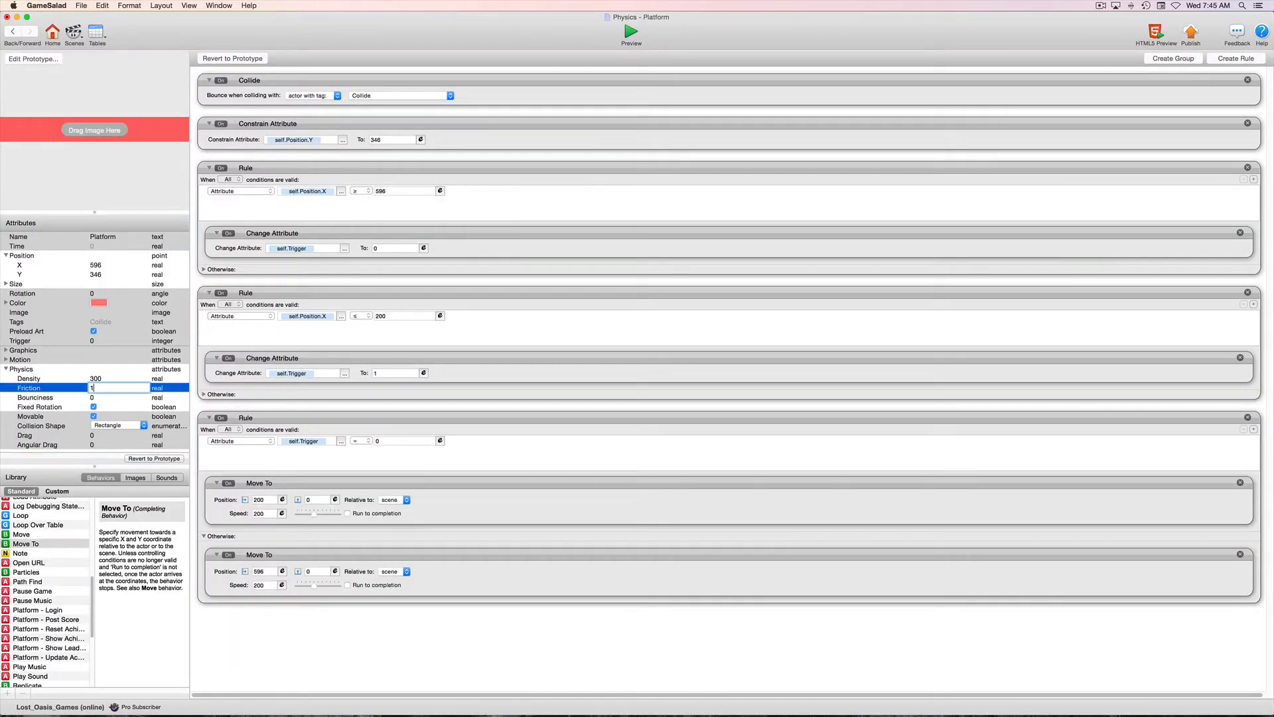
pyautogui.press('Tab')
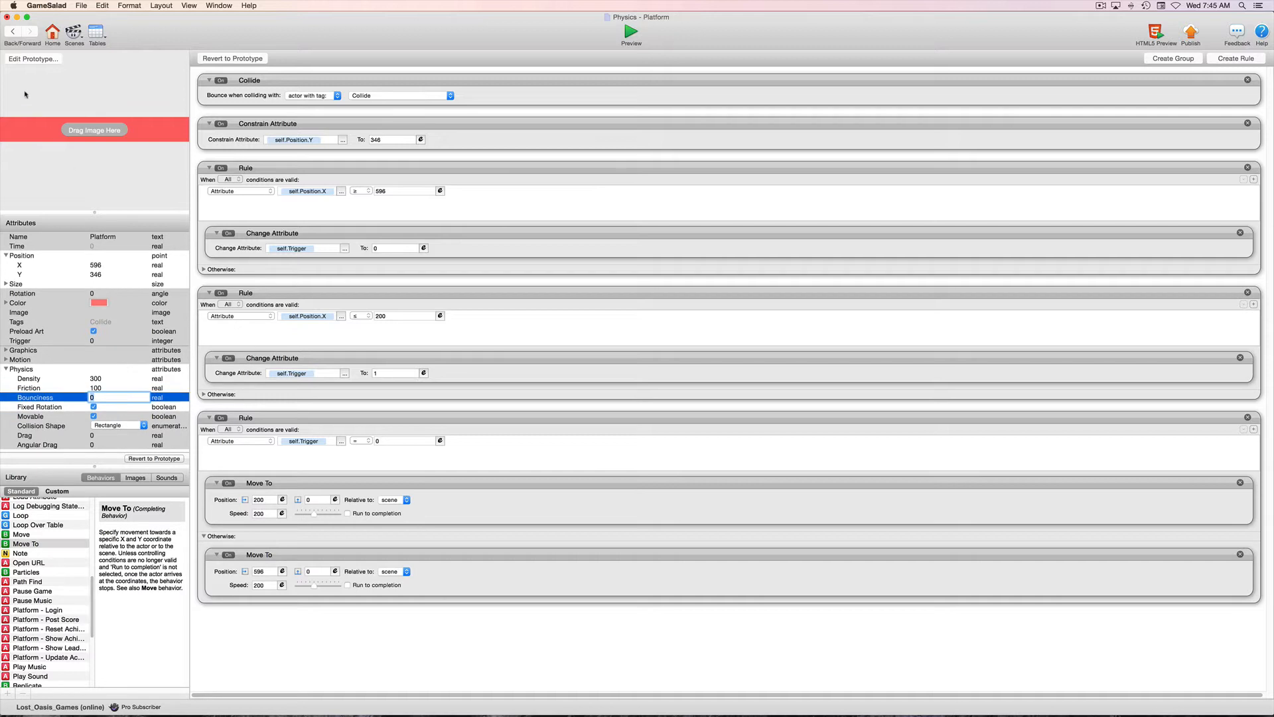
# Preview the Adjustable scene to test the Player on the moving platform, and return to the scene.
pyautogui.click(10, 32)
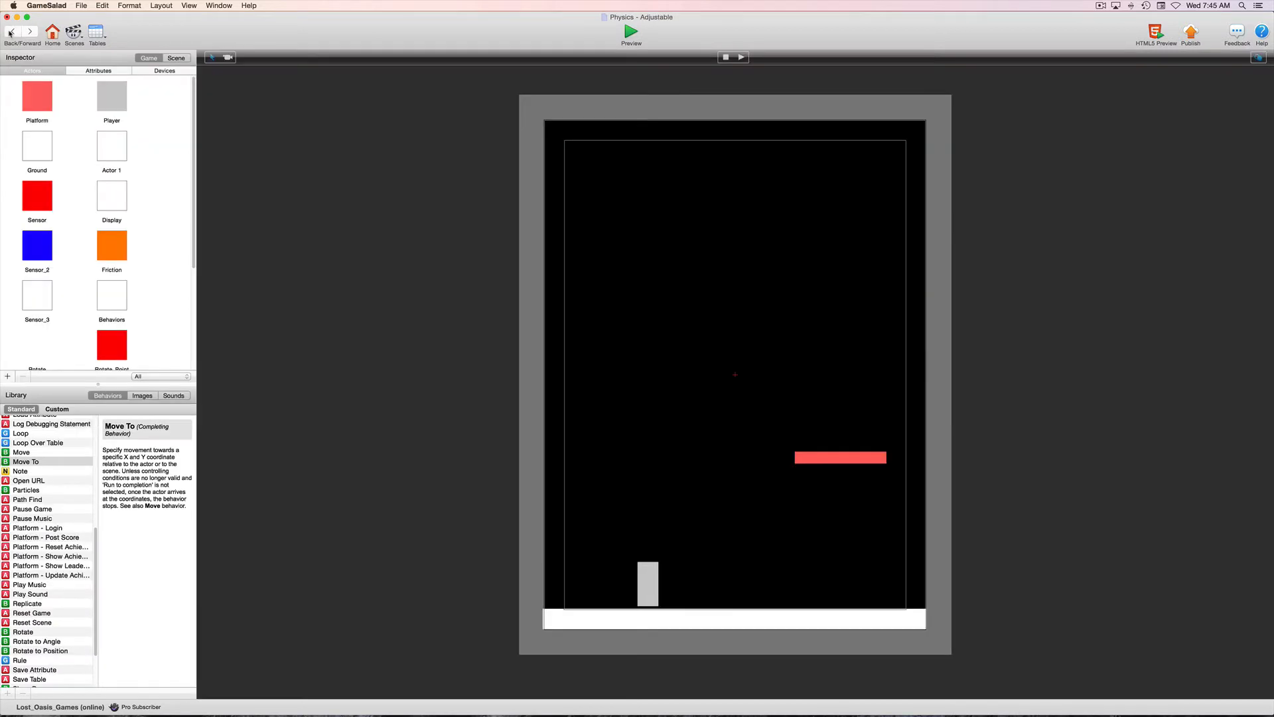
pyautogui.click(630, 34)
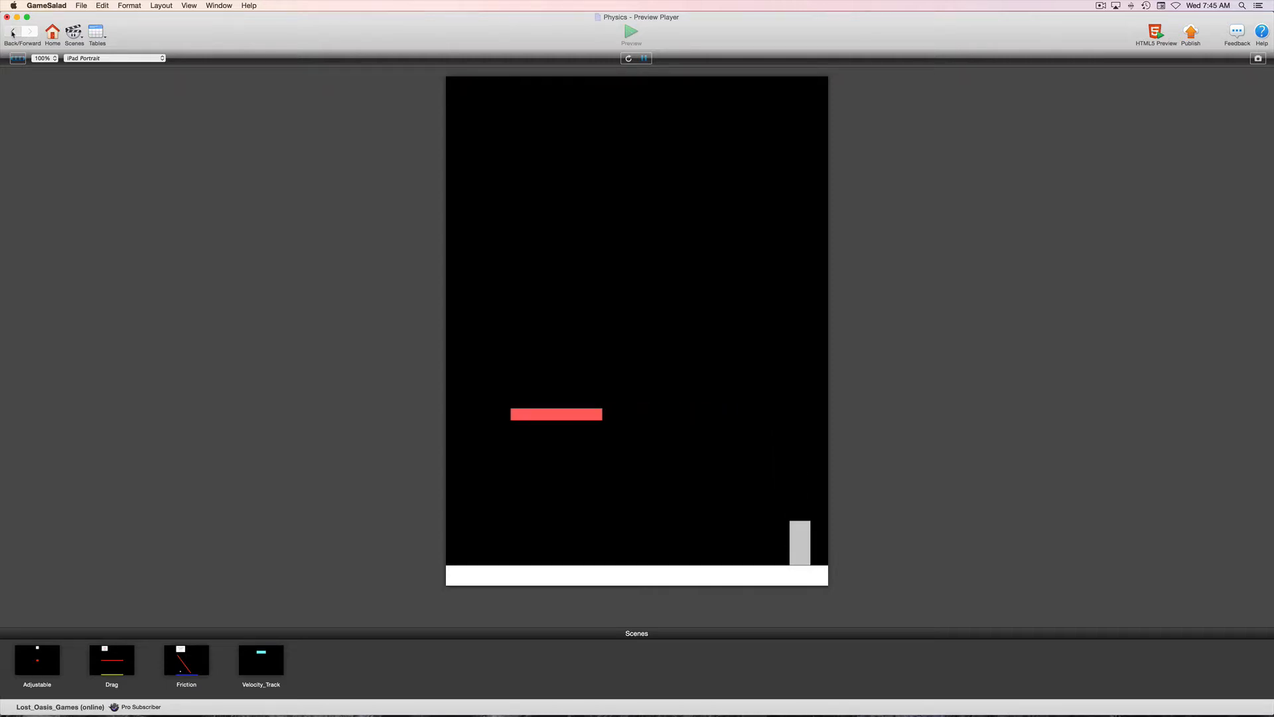
pyautogui.click(13, 32)
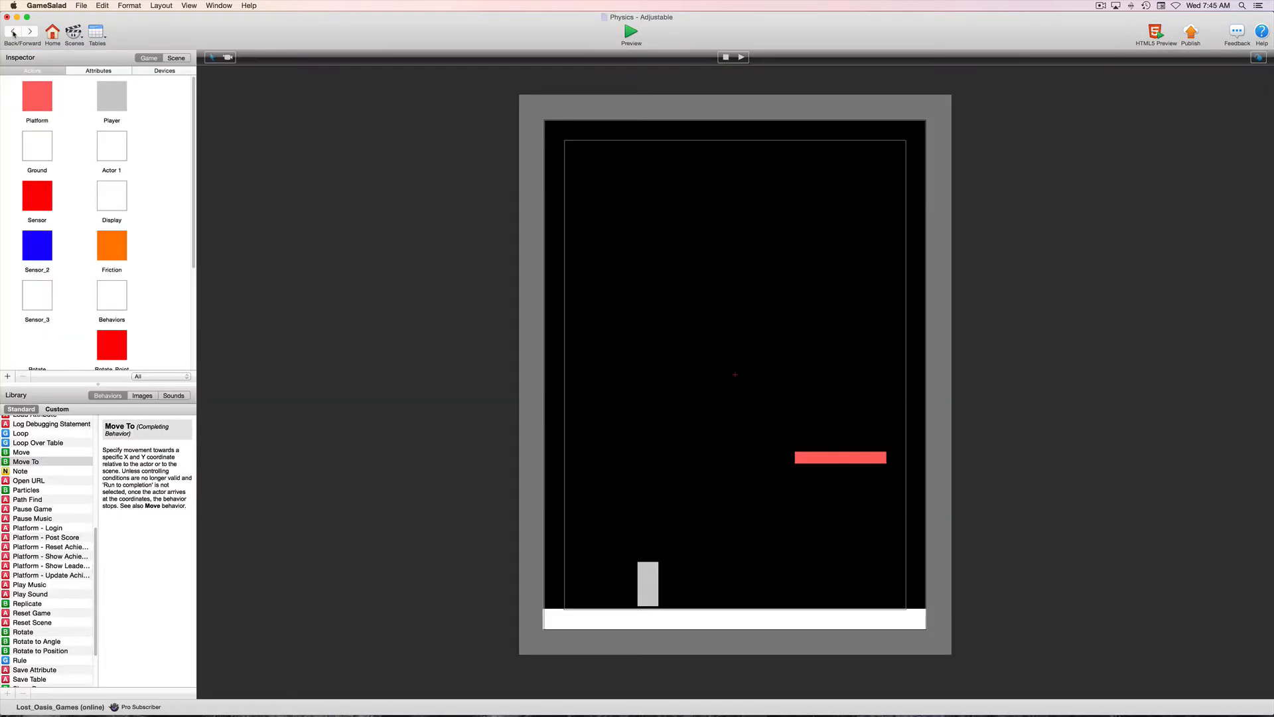
# Open the Platform instance from the scene, set its Physics Friction to 50, and test it in the preview.
pyautogui.doubleClick(830, 459)
pyautogui.doubleClick(96, 387)
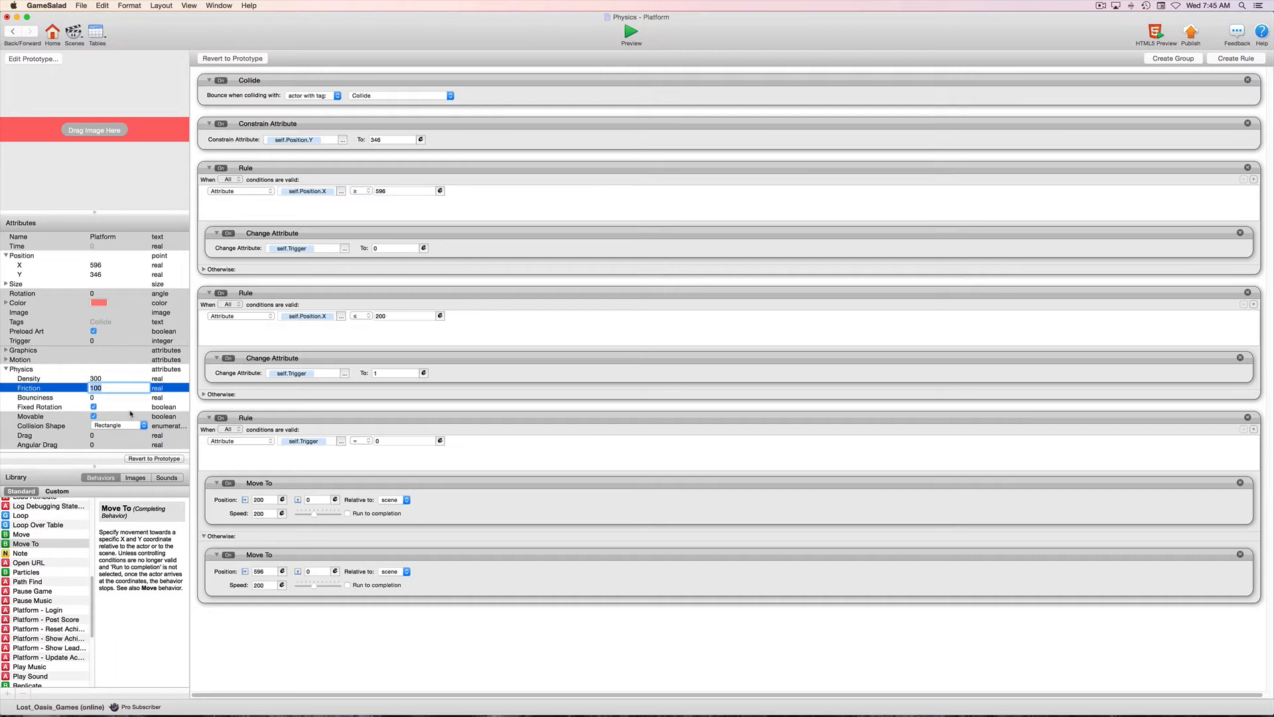
pyautogui.write('50')
pyautogui.press('Tab')
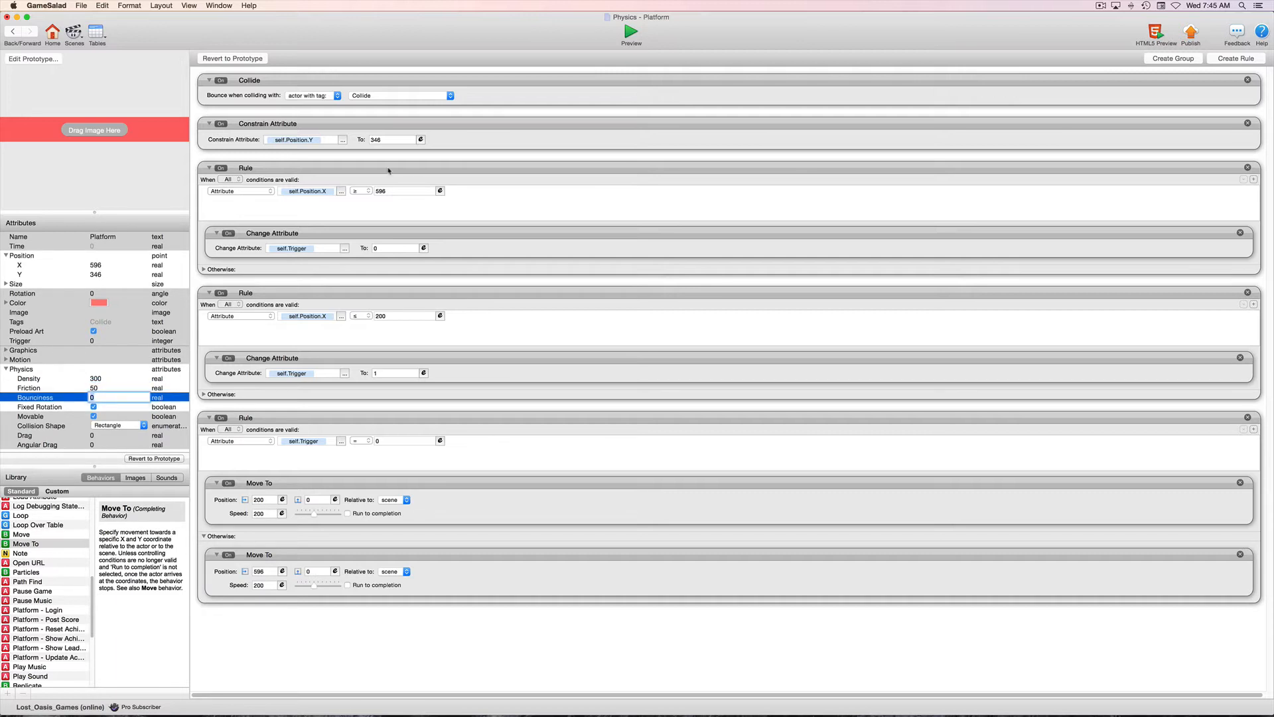
pyautogui.click(631, 32)
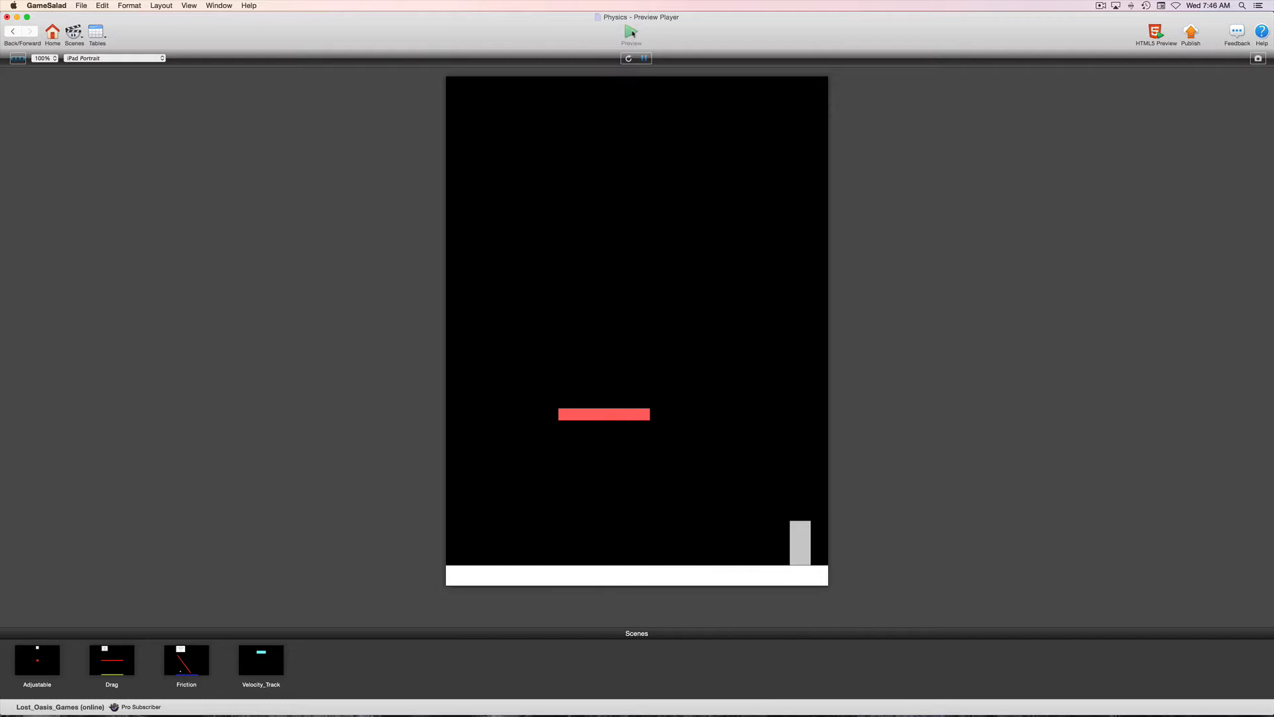
pyautogui.click(13, 31)
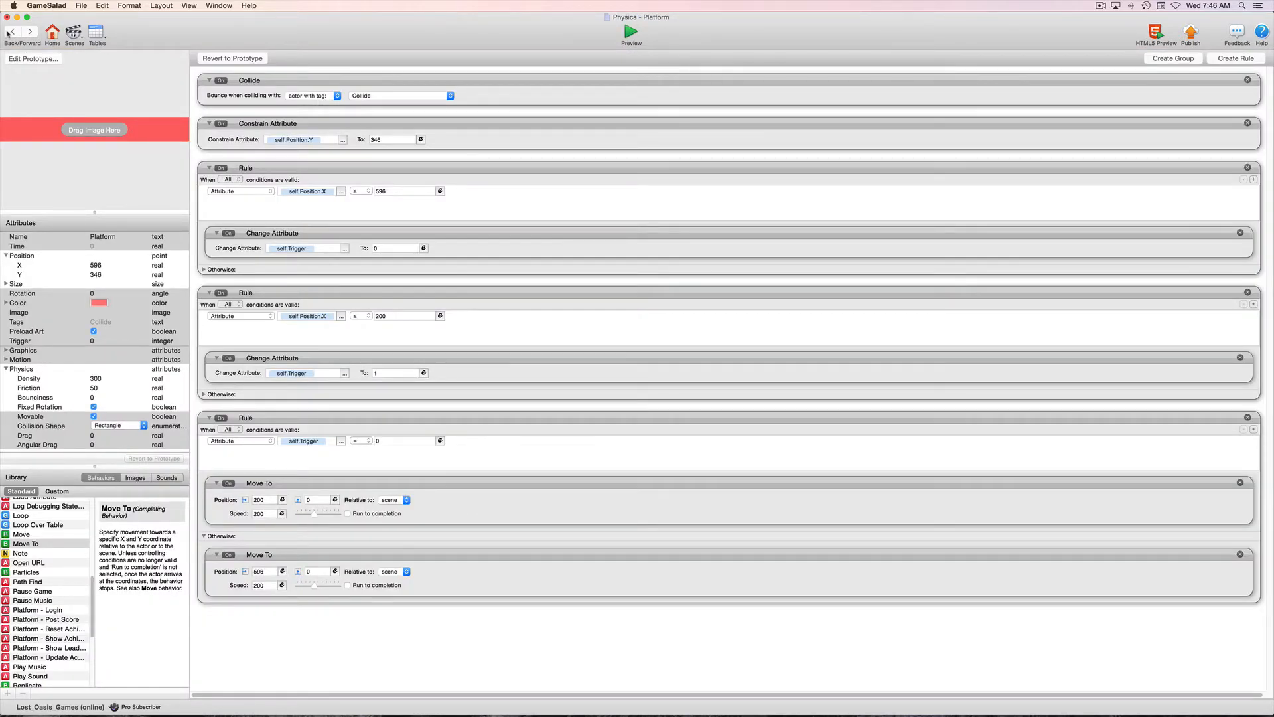
# Reopen the Platform instance from the scene and set the Speed of both Move To behaviors to 100.
pyautogui.click(10, 32)
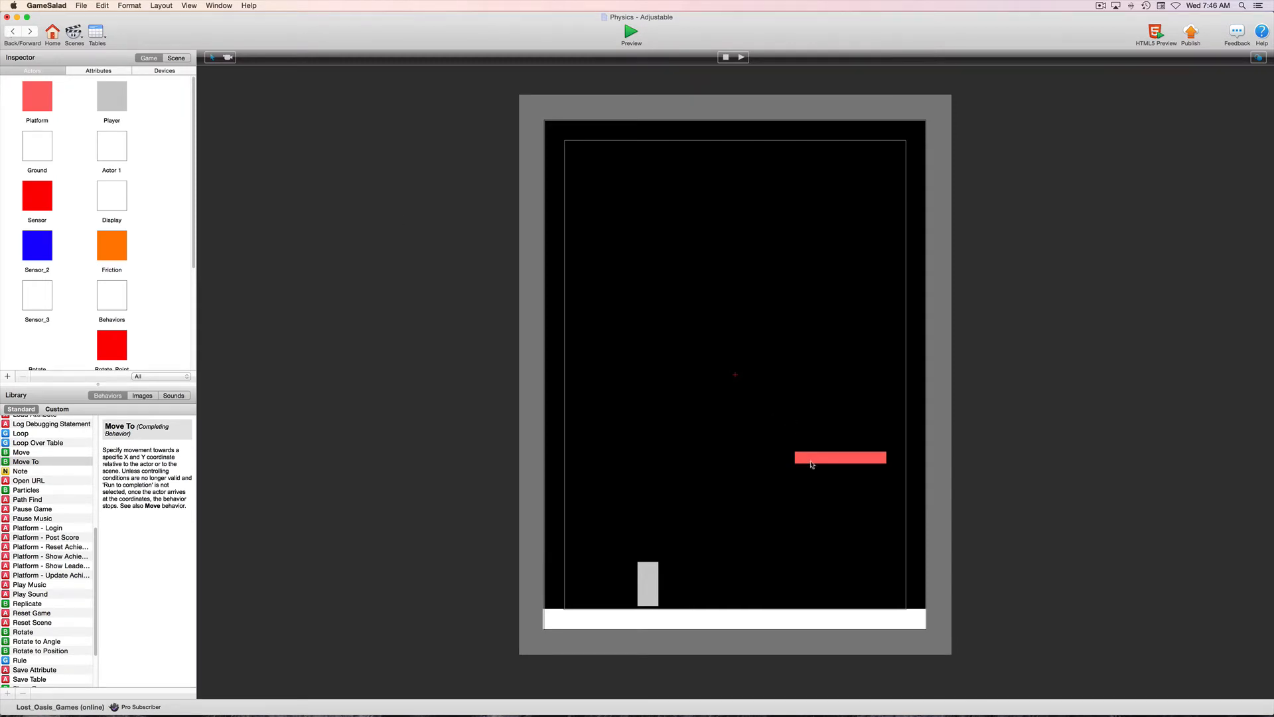
pyautogui.click(812, 461)
pyautogui.doubleClick(812, 461)
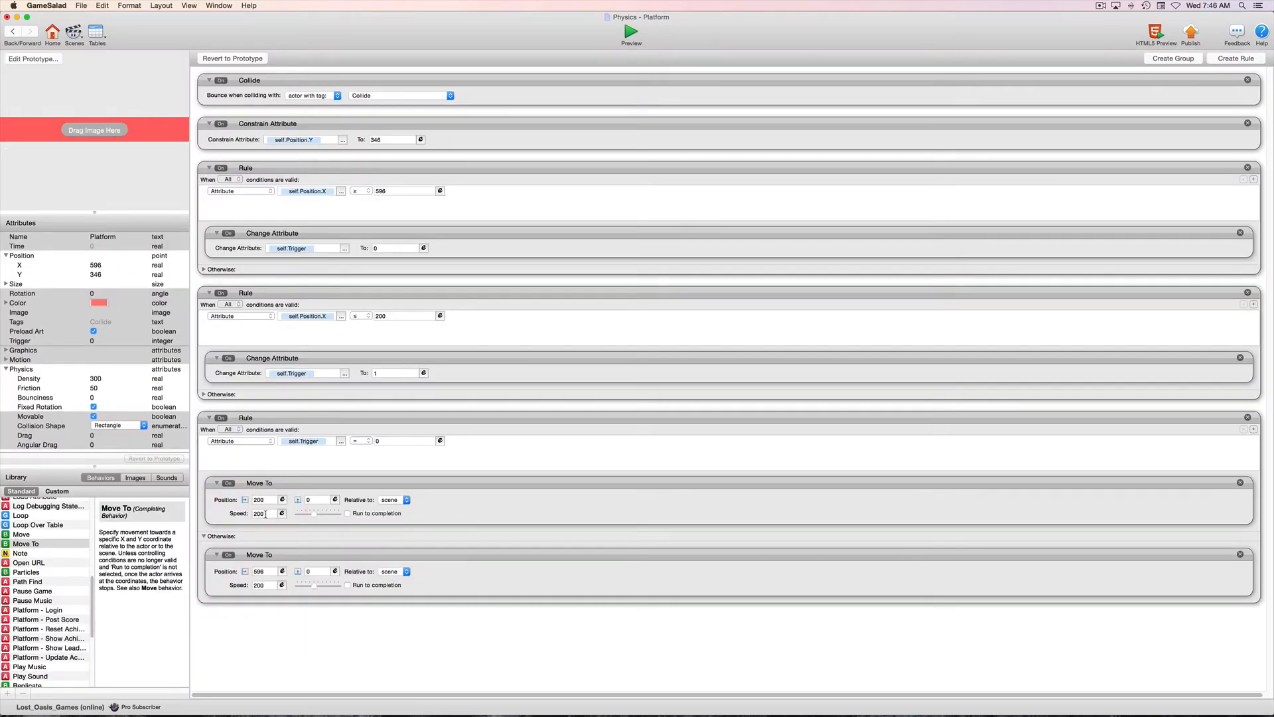
pyautogui.click(265, 514)
pyautogui.write('1')
pyautogui.press('Return')
pyautogui.click(263, 585)
pyautogui.write('100')
pyautogui.press('Return')
# Preview the scene with the new platform speed, and display the game attributes back in the scene editor.
pyautogui.click(14, 32)
pyautogui.click(633, 32)
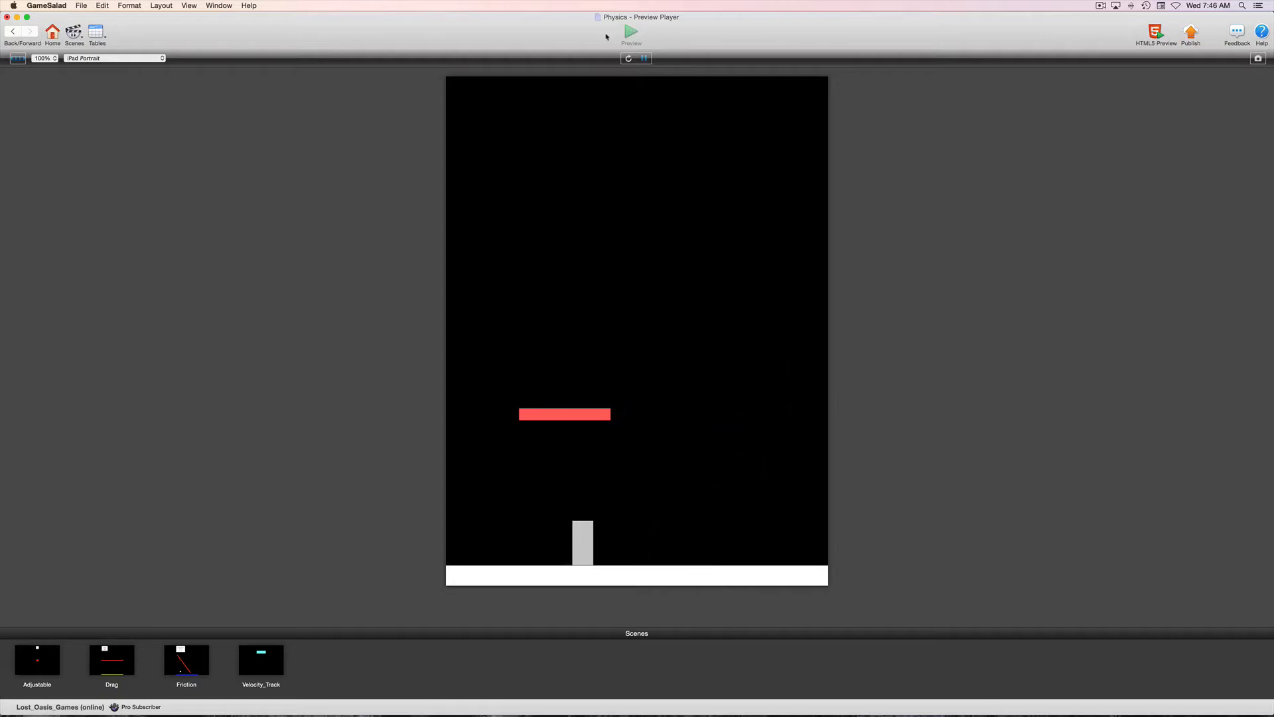
pyautogui.click(13, 30)
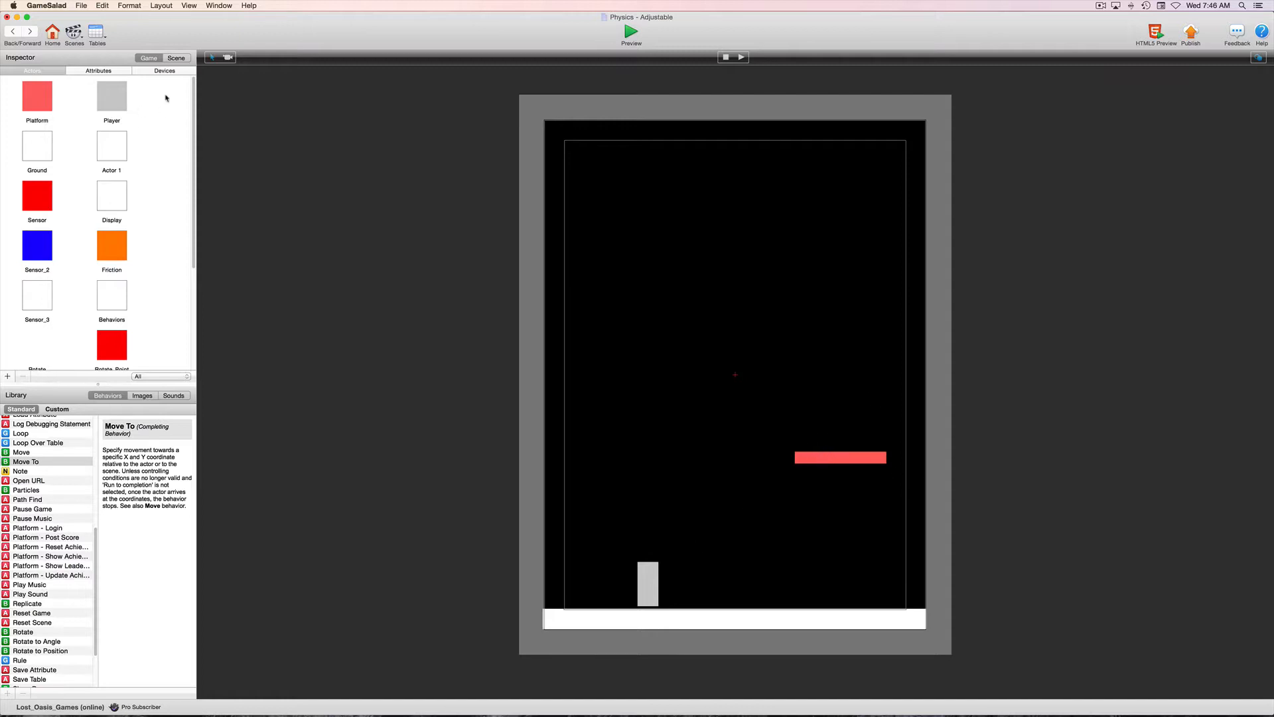
pyautogui.click(98, 70)
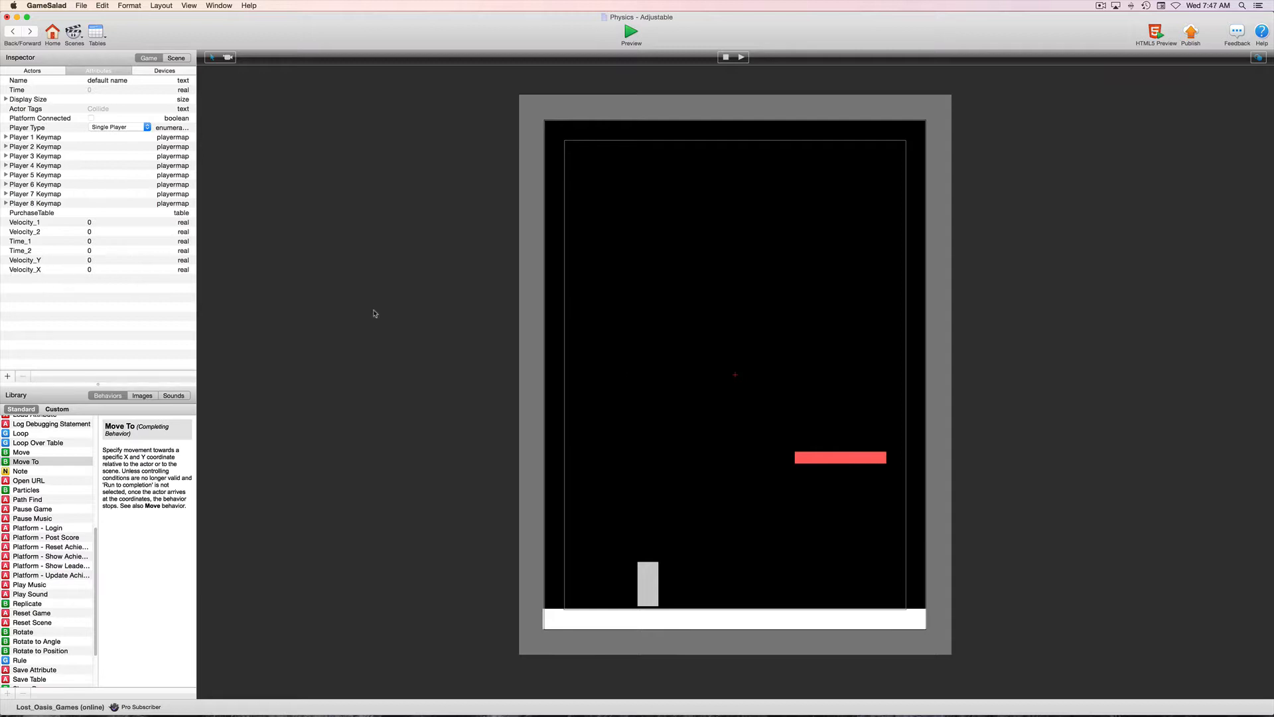
# Open the Platform instance from the scene and collapse its three existing rules.
pyautogui.click(834, 459)
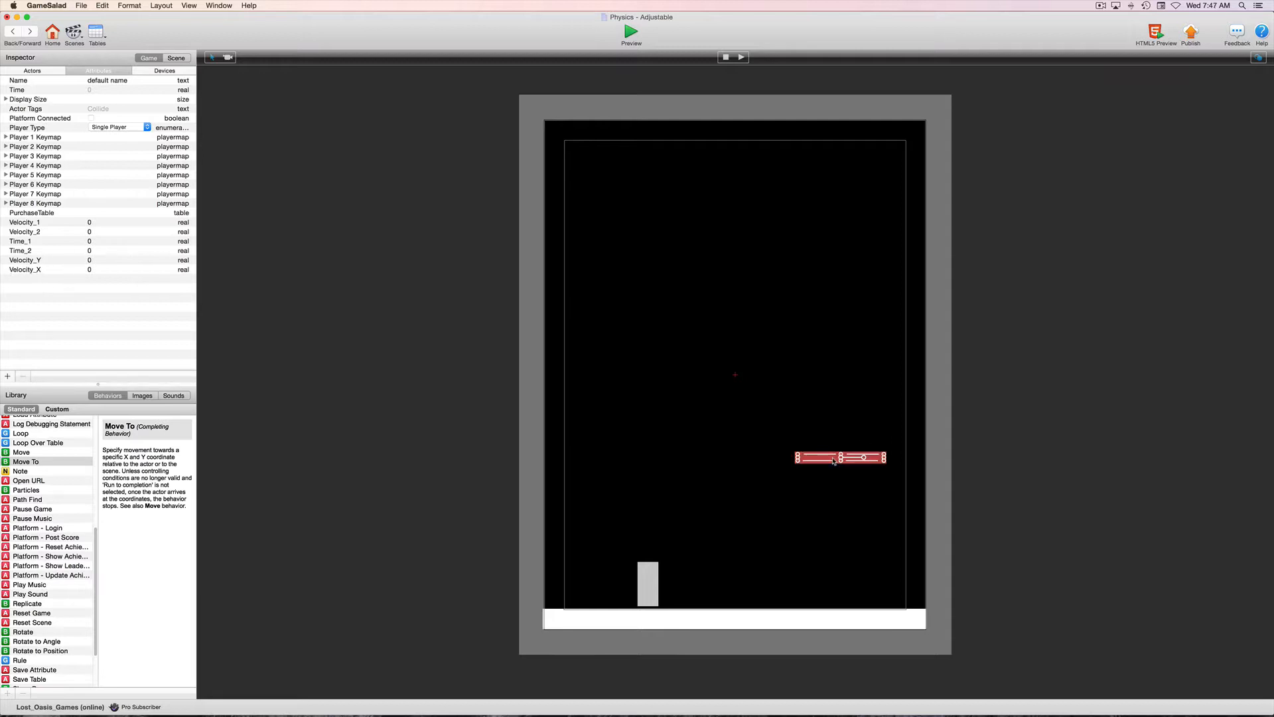
pyautogui.doubleClick(833, 459)
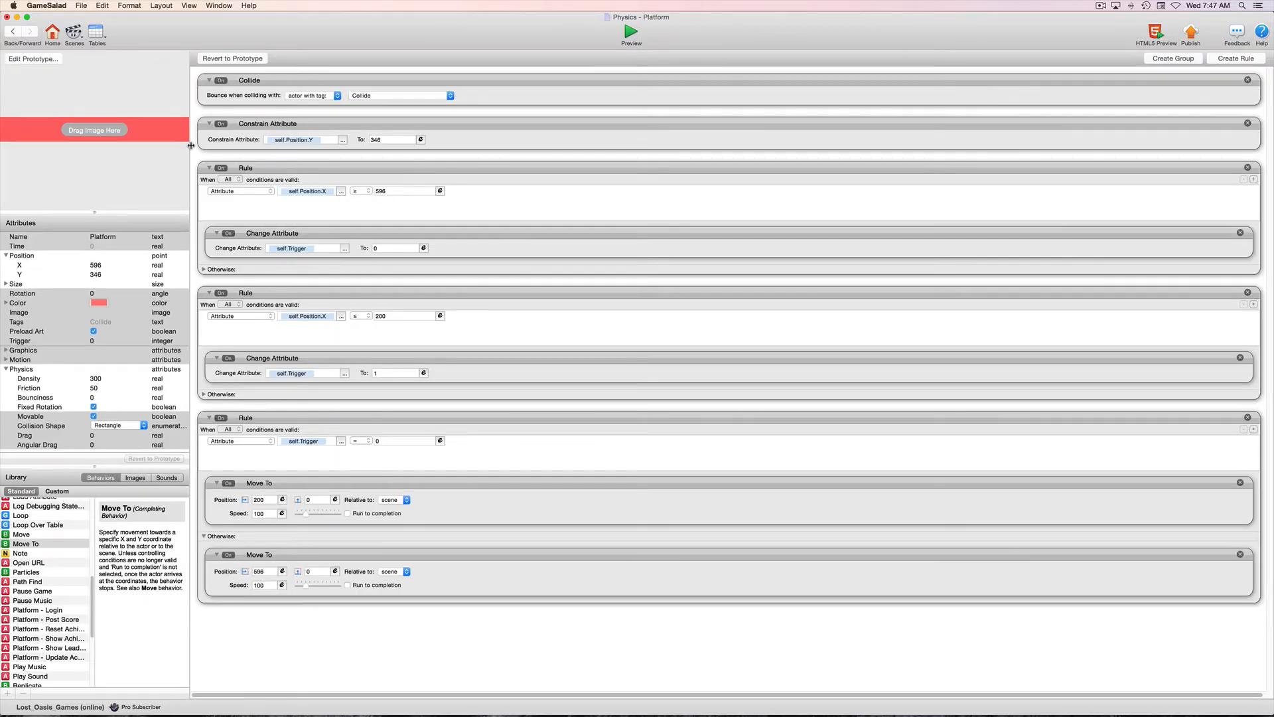
pyautogui.click(209, 168)
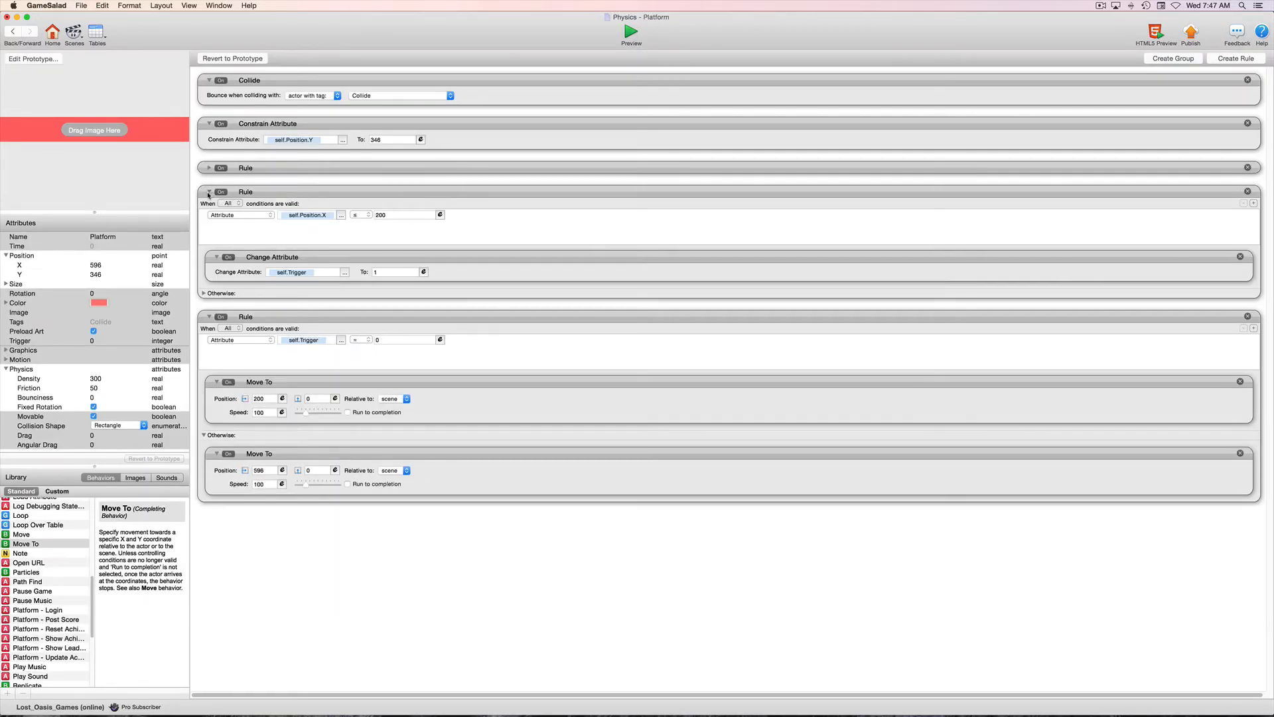
pyautogui.click(208, 193)
pyautogui.click(209, 217)
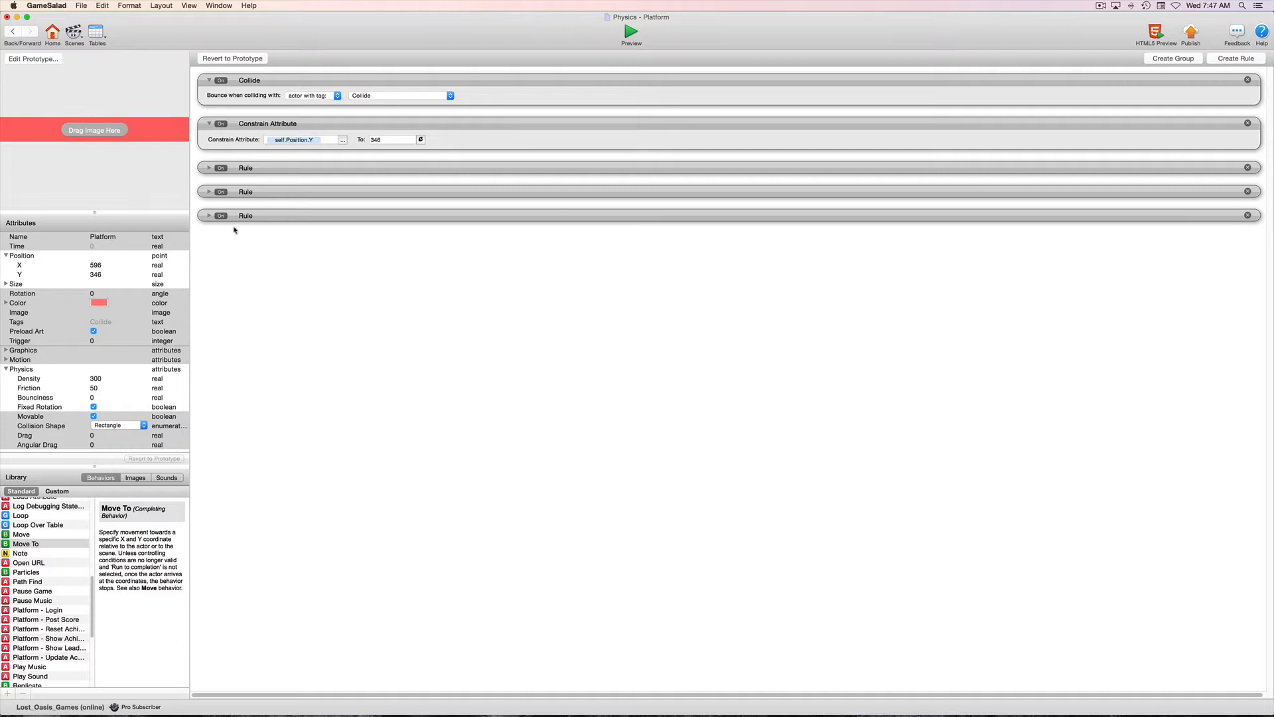
# Add a rule to the Platform for when it overlaps or collides with an actor of type Player.
pyautogui.click(1231, 59)
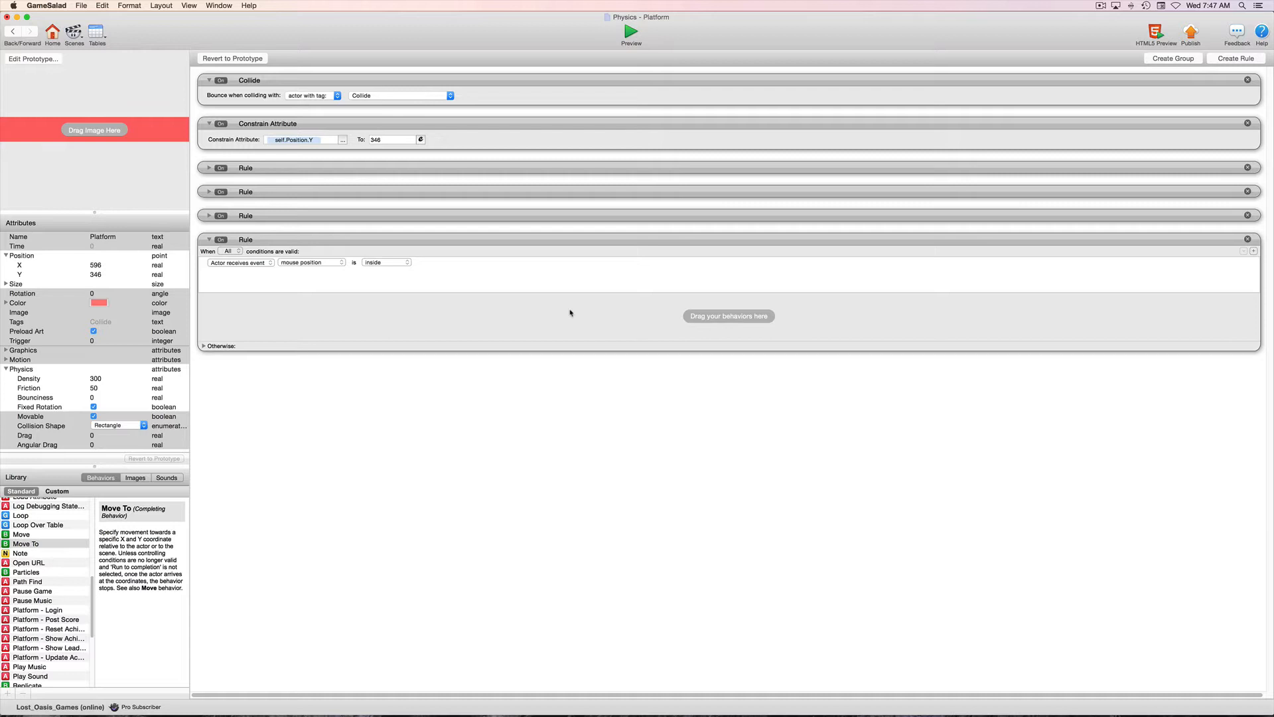
pyautogui.click(324, 264)
pyautogui.click(307, 278)
pyautogui.click(452, 263)
pyautogui.click(451, 271)
# Review the game's attribute list from the scene, and reopen the Adjustable scene from the scenes overview.
pyautogui.click(15, 33)
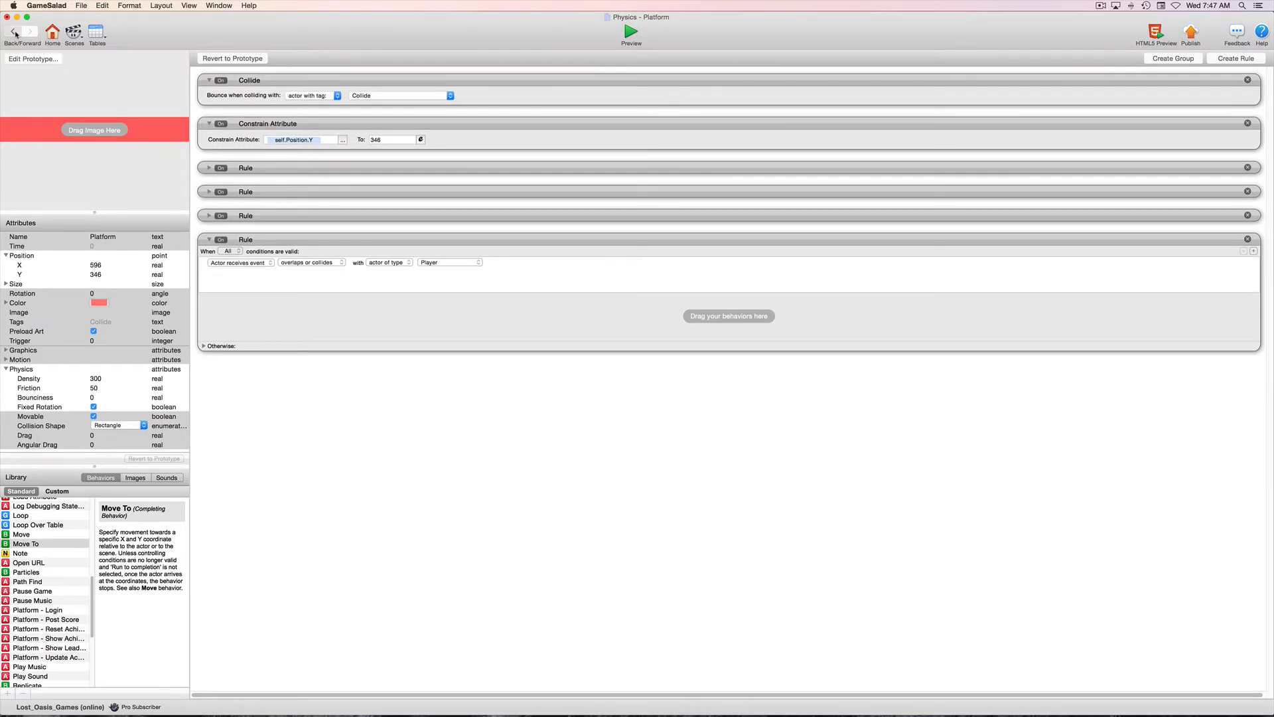
pyautogui.click(98, 71)
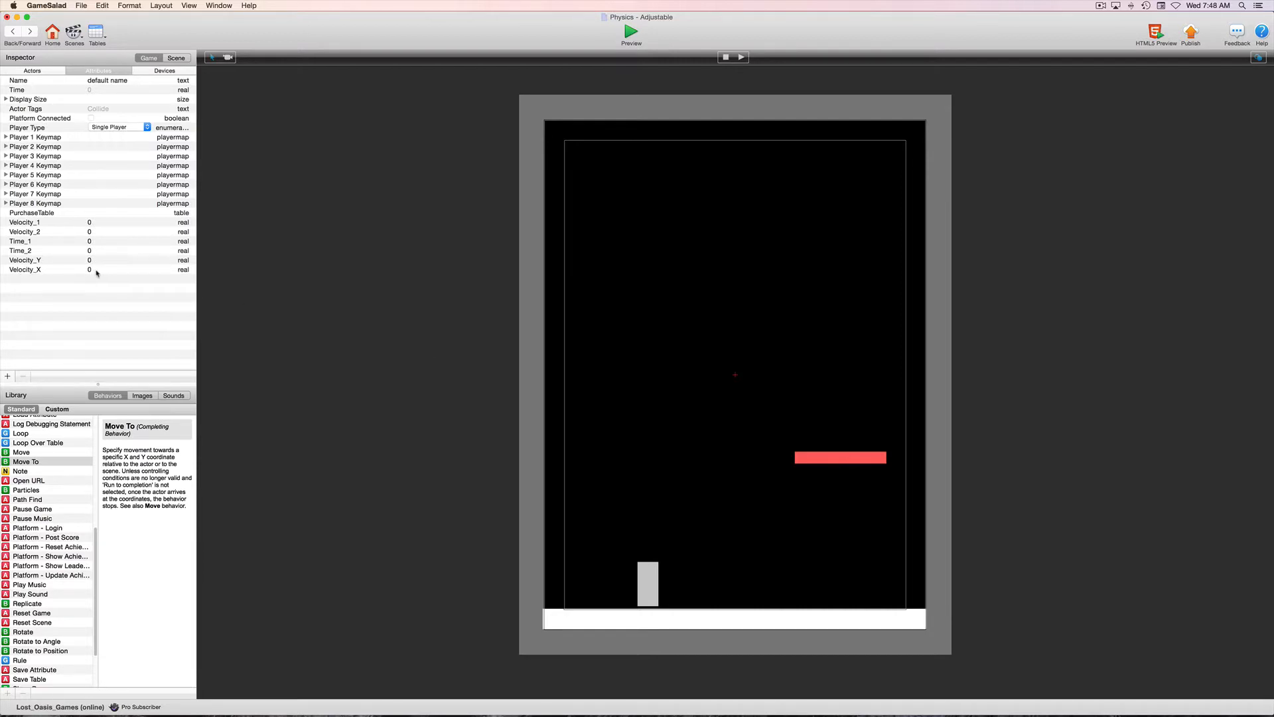
pyautogui.click(8, 33)
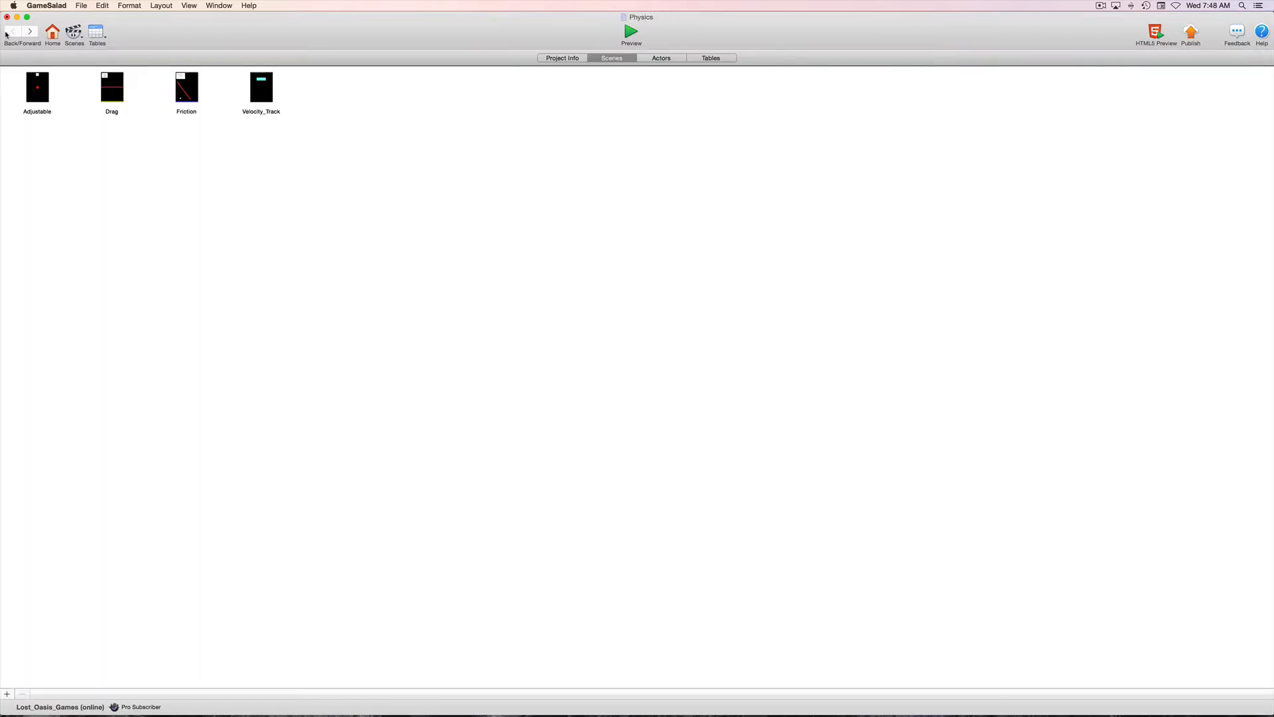
pyautogui.click(36, 88)
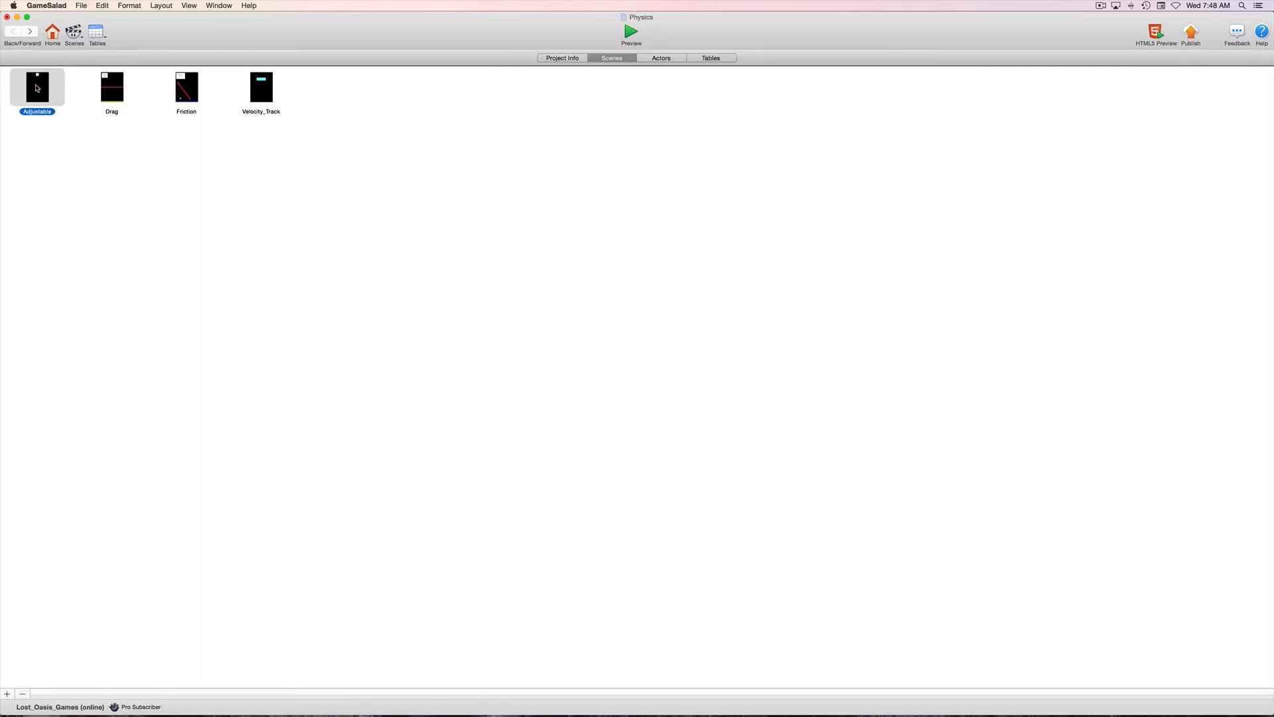
pyautogui.doubleClick(37, 88)
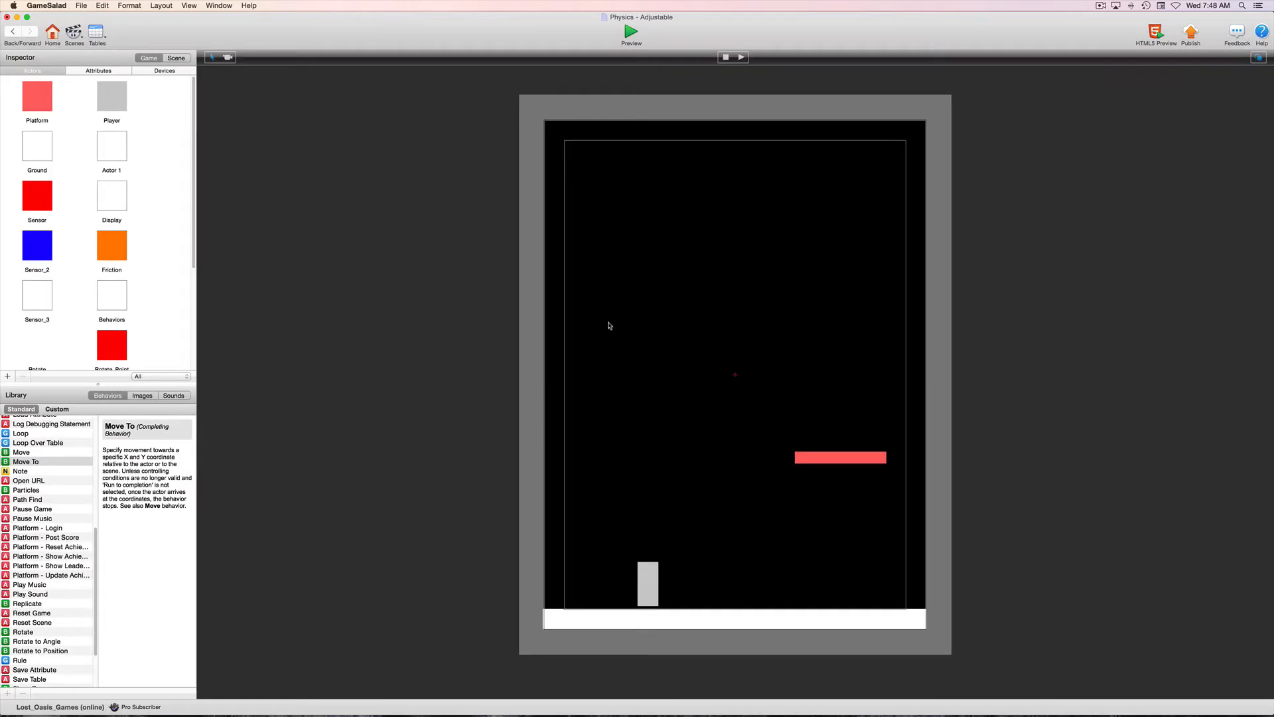
# Add a Constrain Attribute behavior to the Platform's Player collision rule and choose game.Velocity_X as its attribute.
pyautogui.click(832, 458)
pyautogui.doubleClick(831, 458)
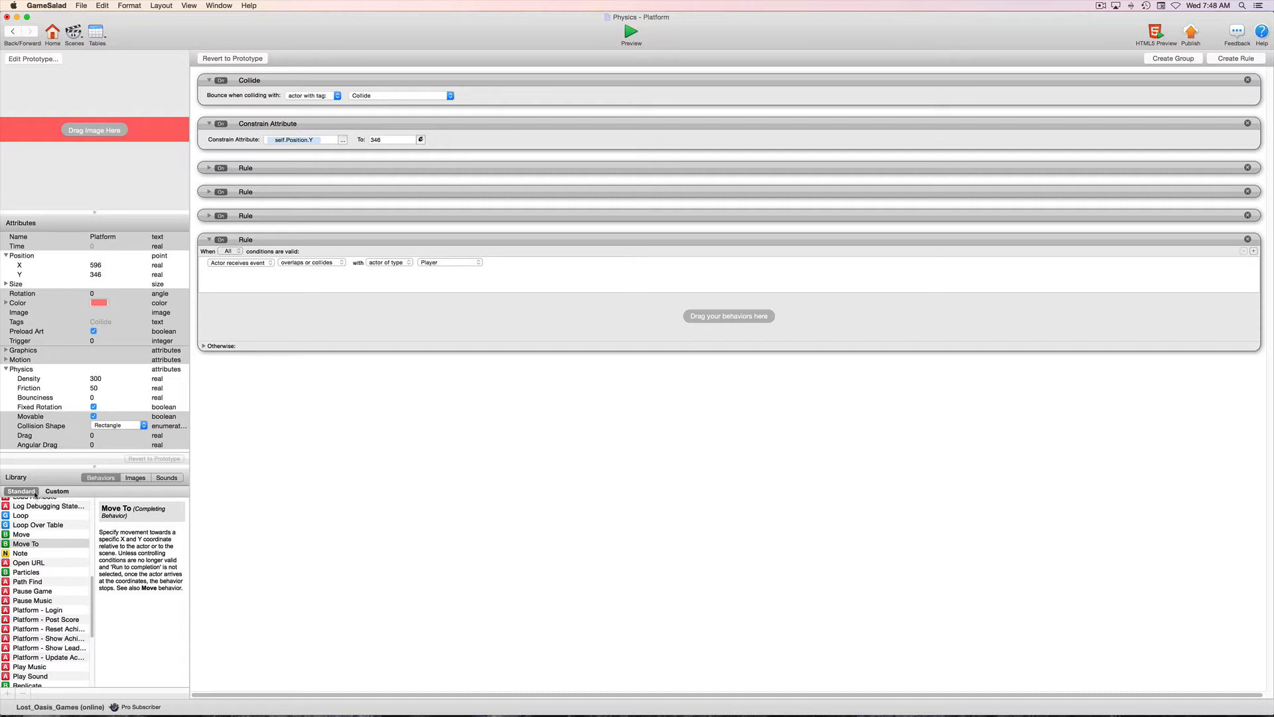
pyautogui.scroll(5, 32, 529)
pyautogui.scroll(3, 32, 530)
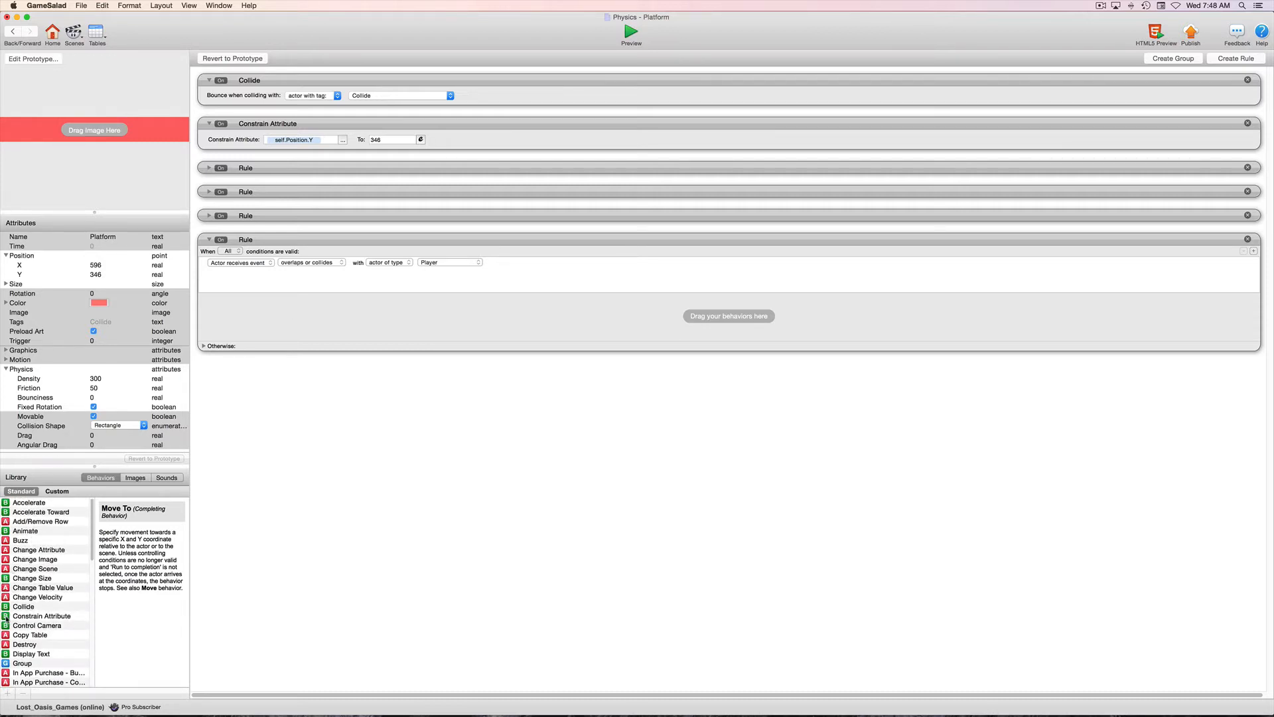
pyautogui.moveTo(6, 617); pyautogui.dragTo(384, 337)
pyautogui.click(350, 320)
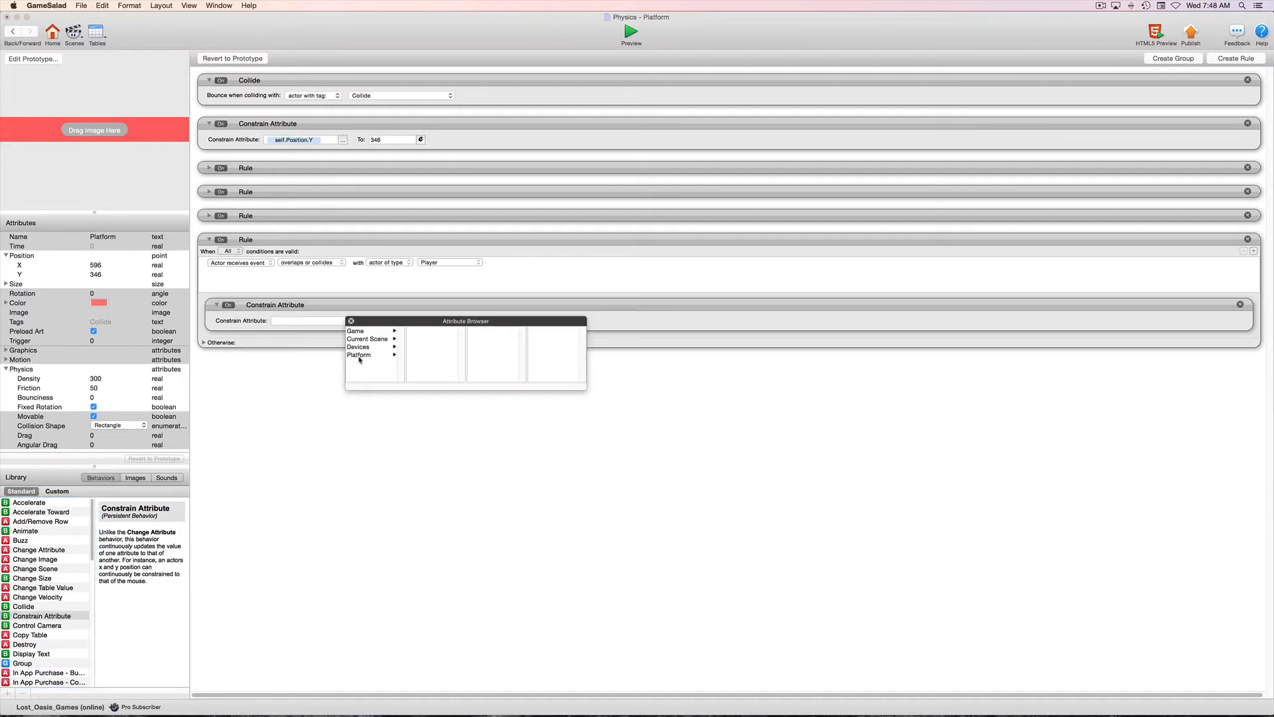
pyautogui.click(358, 331)
pyautogui.scroll(-5, 428, 359)
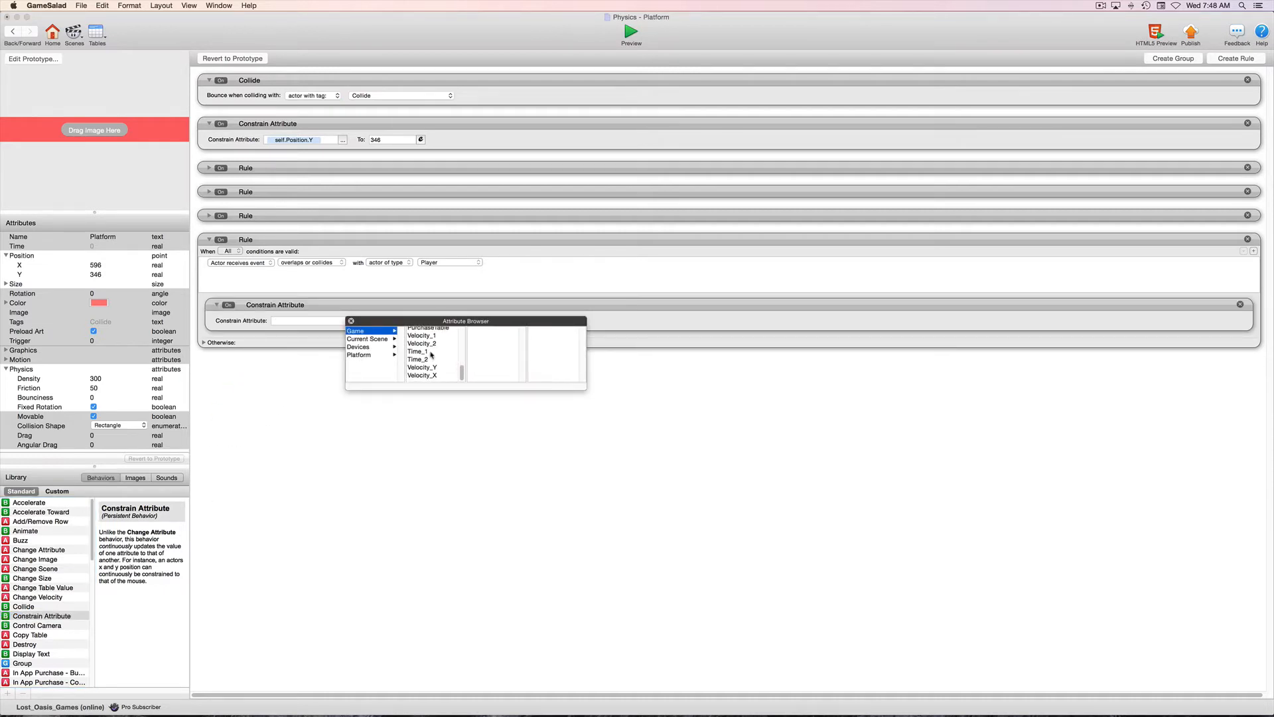
pyautogui.click(428, 378)
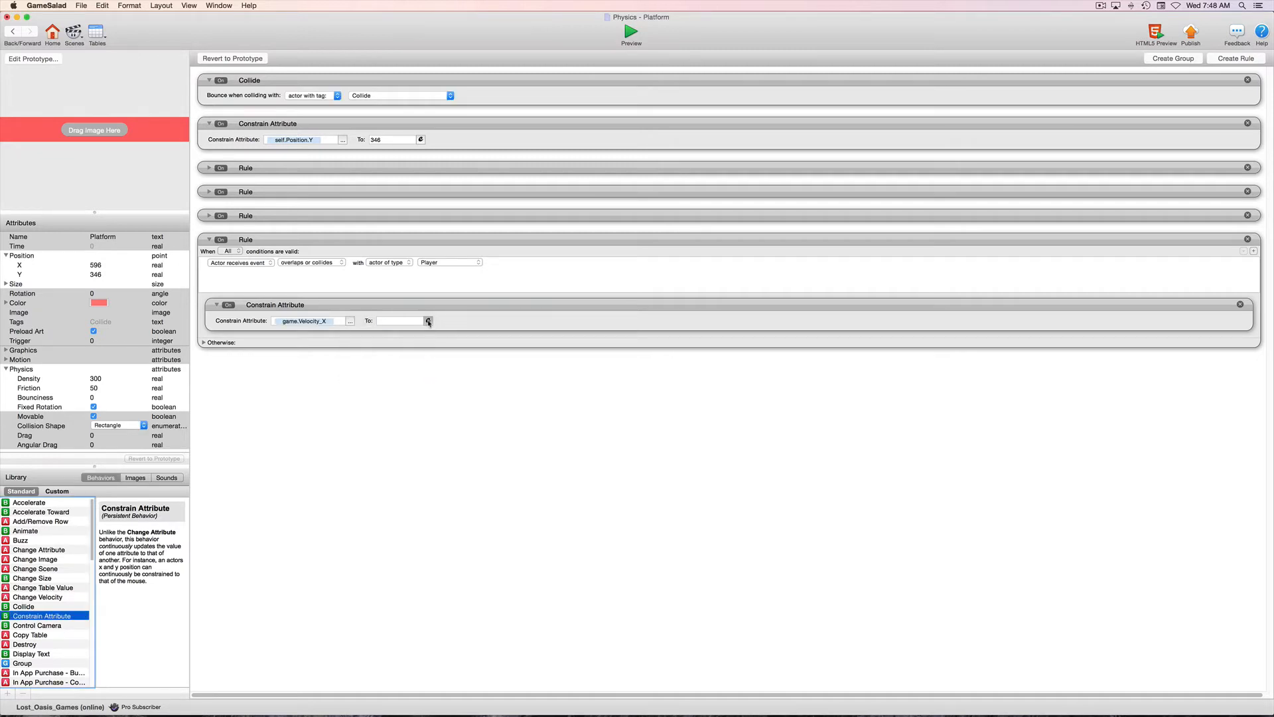
# Constrain game.Velocity_X to the Platform's own Motion Linear Velocity X.
pyautogui.click(428, 321)
pyautogui.click(383, 336)
pyautogui.click(383, 374)
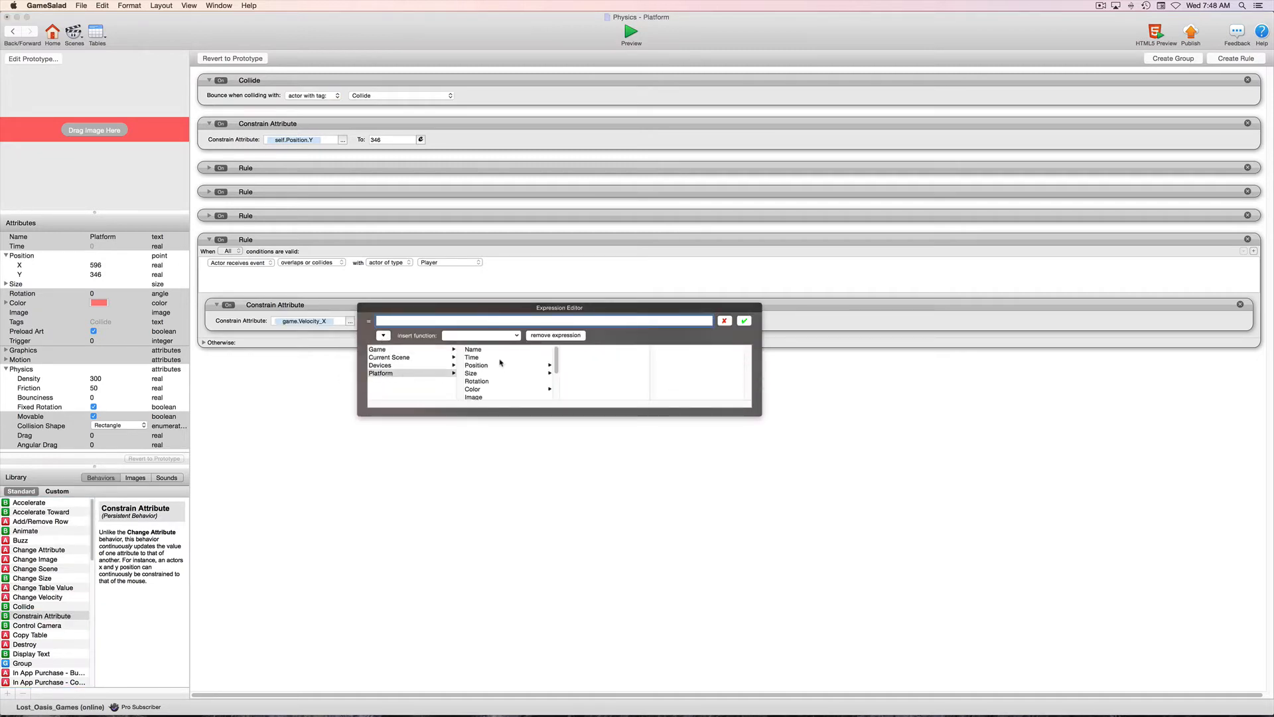
pyautogui.scroll(-4, 485, 377)
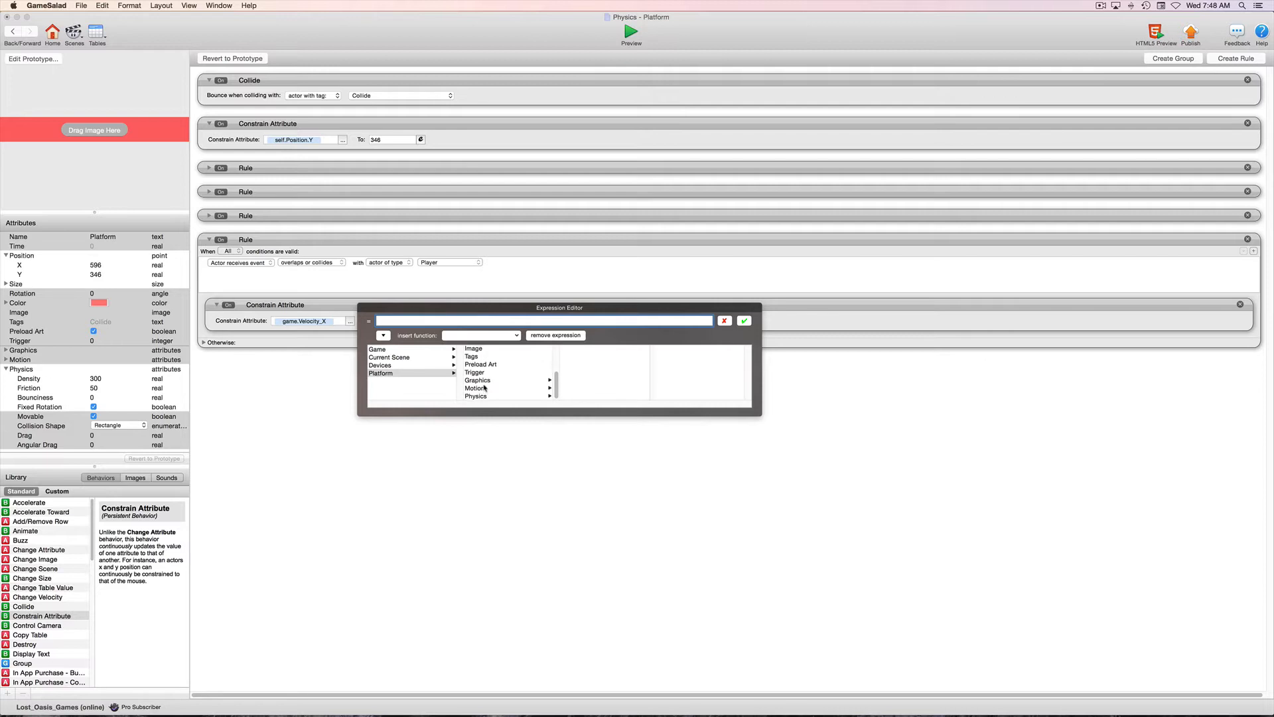
pyautogui.click(475, 388)
pyautogui.click(579, 350)
pyautogui.doubleClick(661, 350)
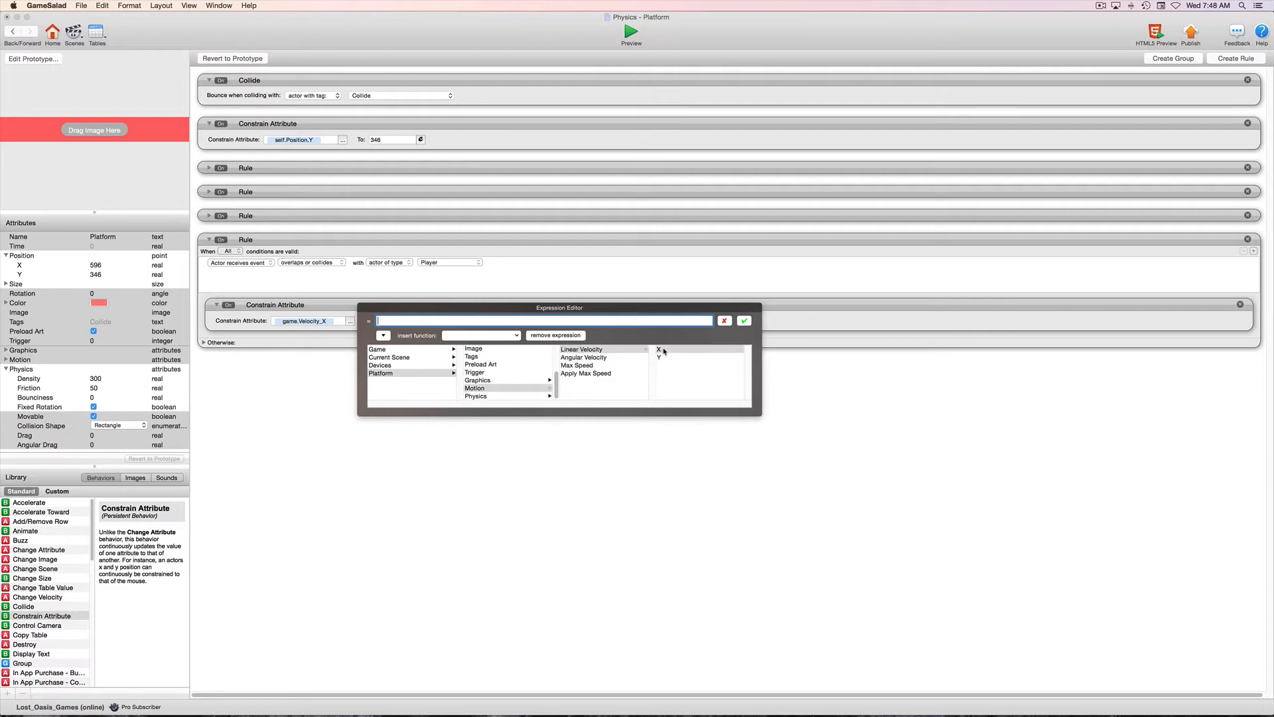
pyautogui.click(744, 322)
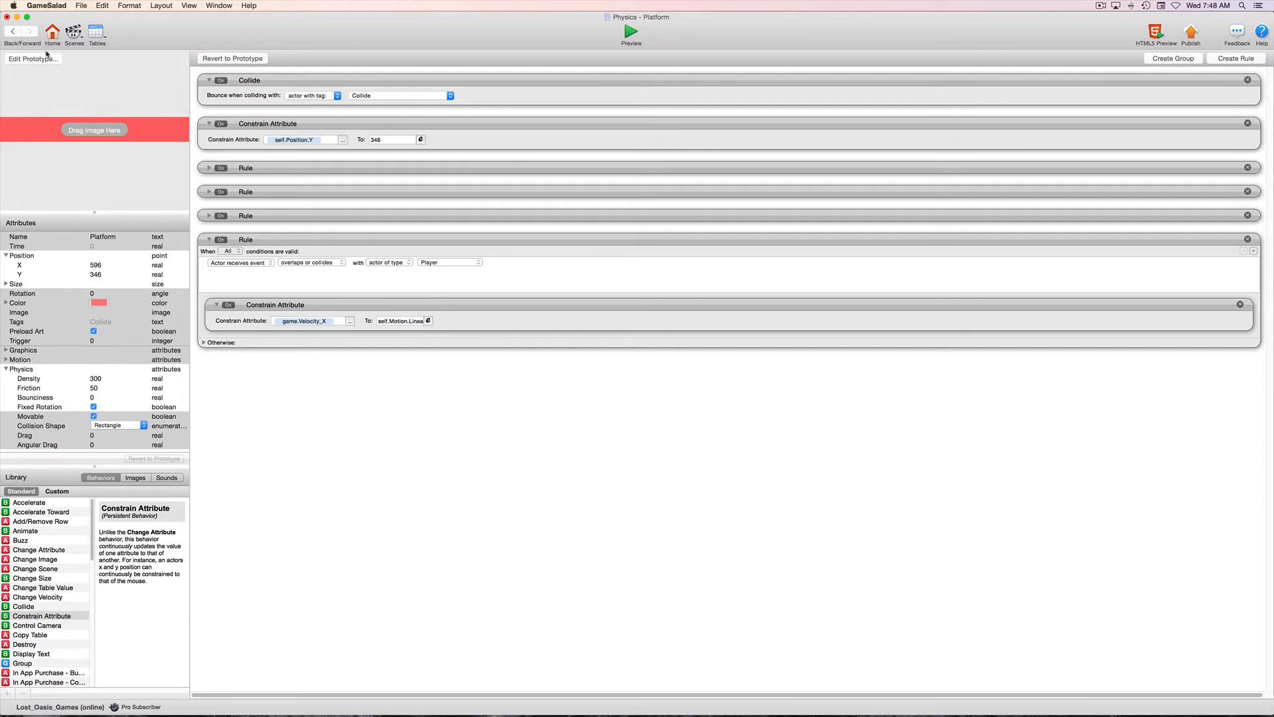
# Open the Player actor from the Adjustable scene and collapse its right, left and space key rules.
pyautogui.click(10, 32)
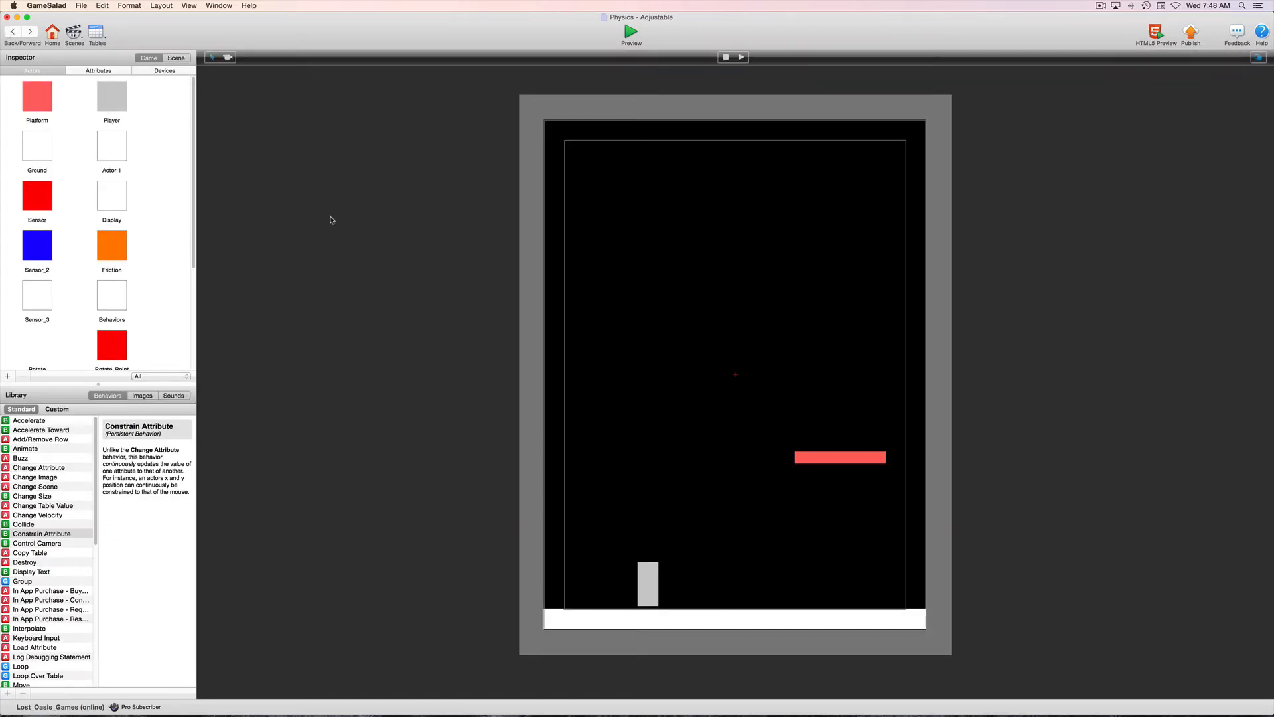
pyautogui.click(652, 576)
pyautogui.doubleClick(651, 576)
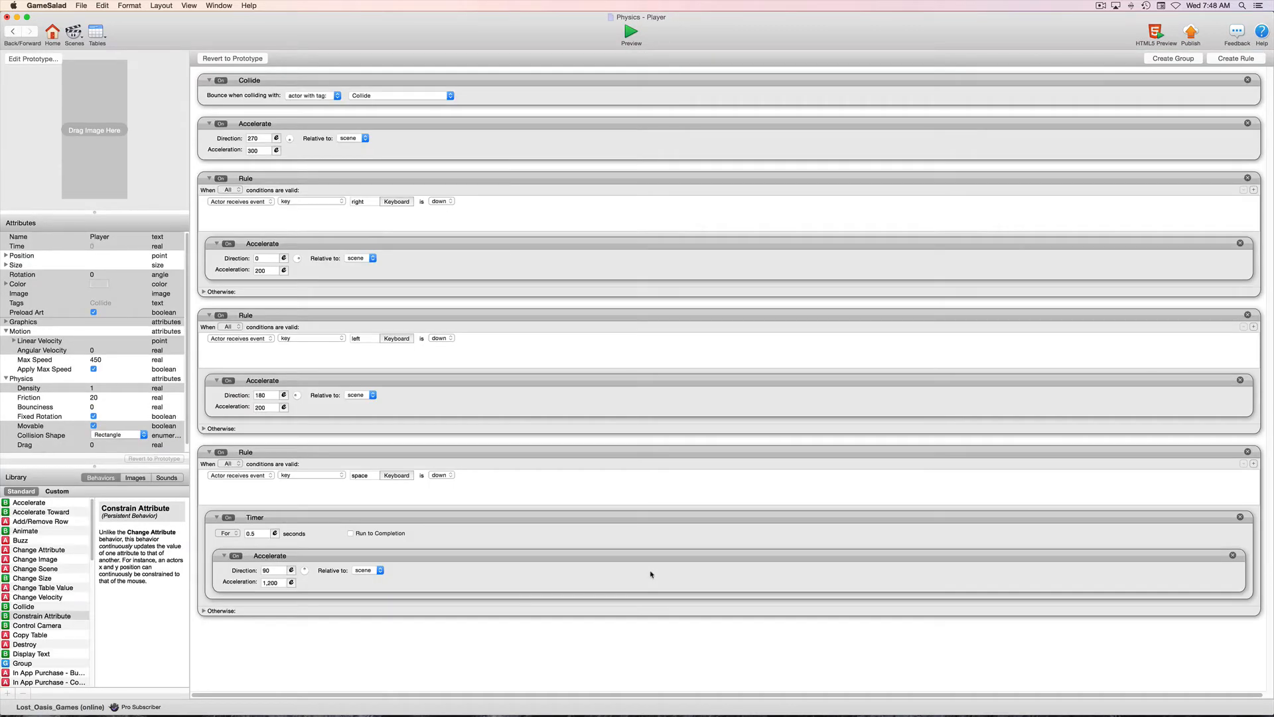
pyautogui.click(209, 178)
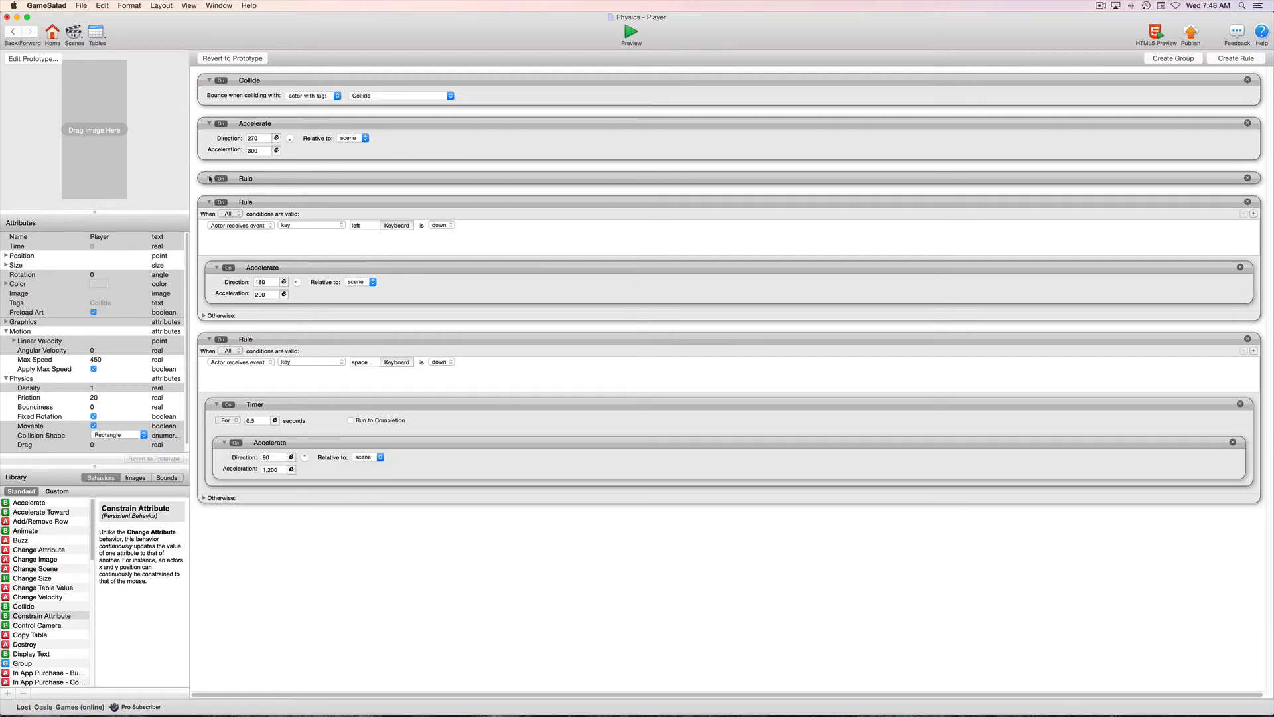
pyautogui.click(209, 203)
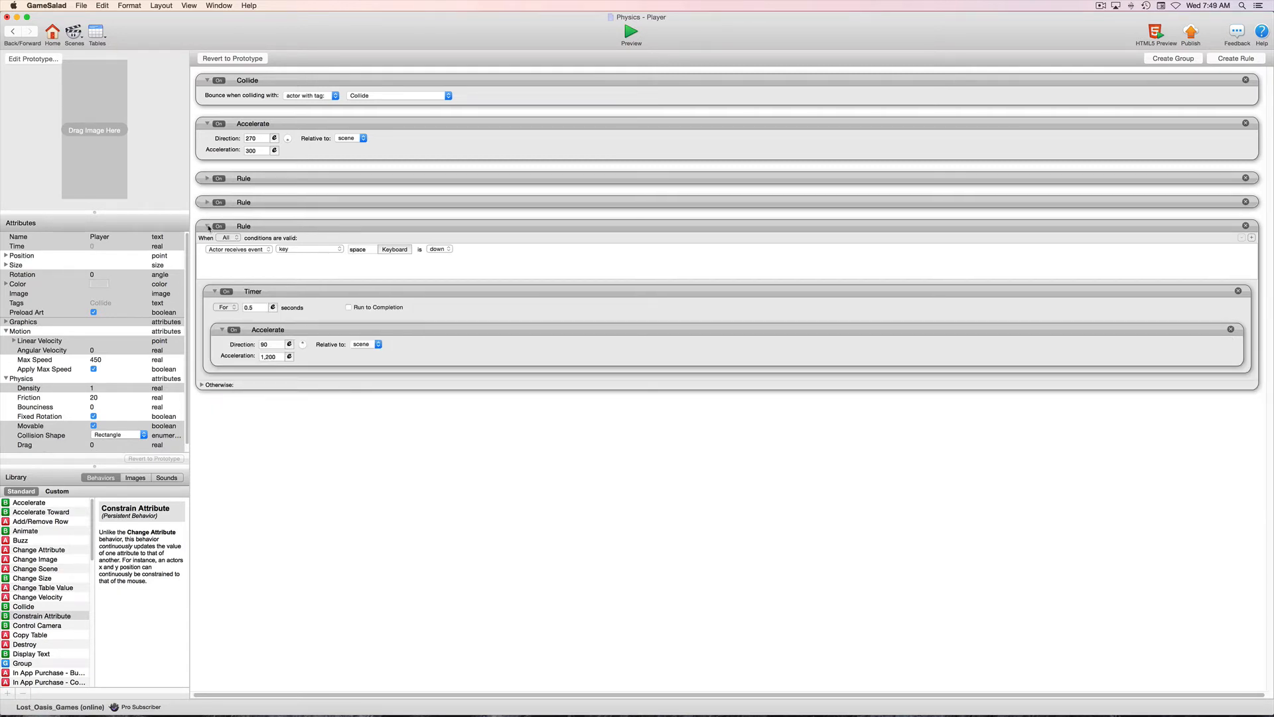
pyautogui.click(209, 226)
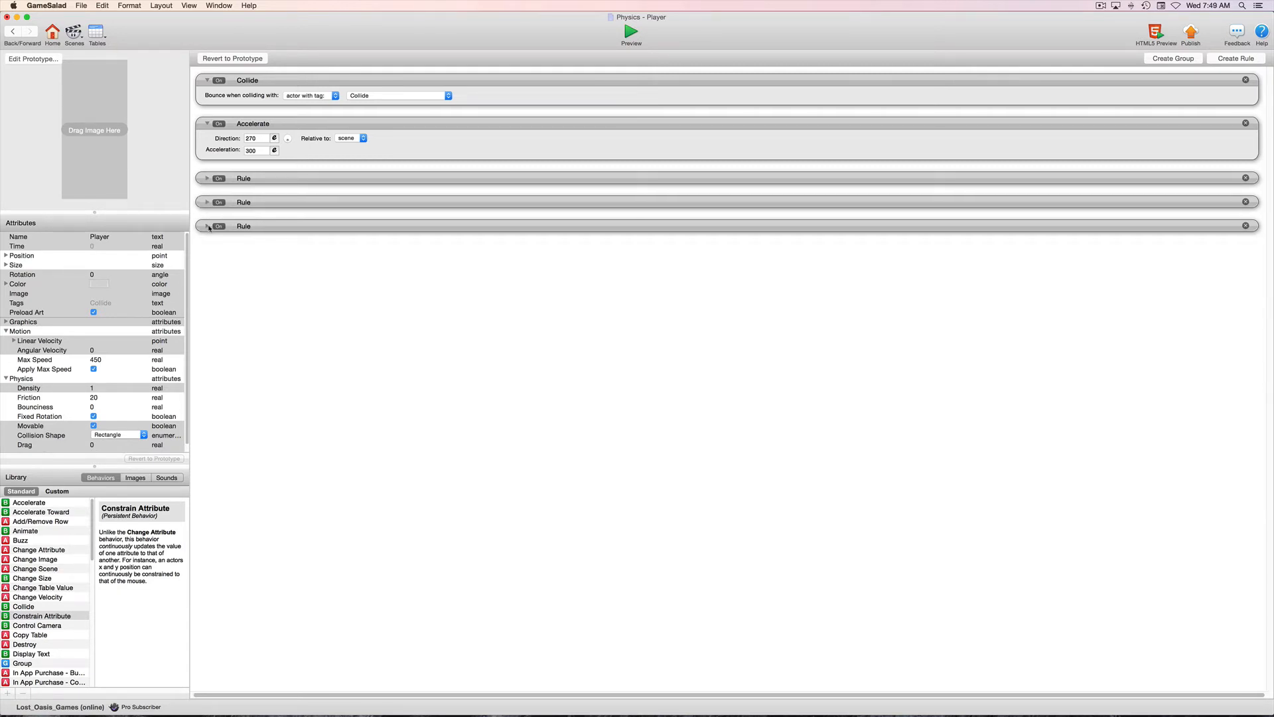
# Add a rule with two conditions to the Player and set the first to the left key being up.
pyautogui.click(1234, 58)
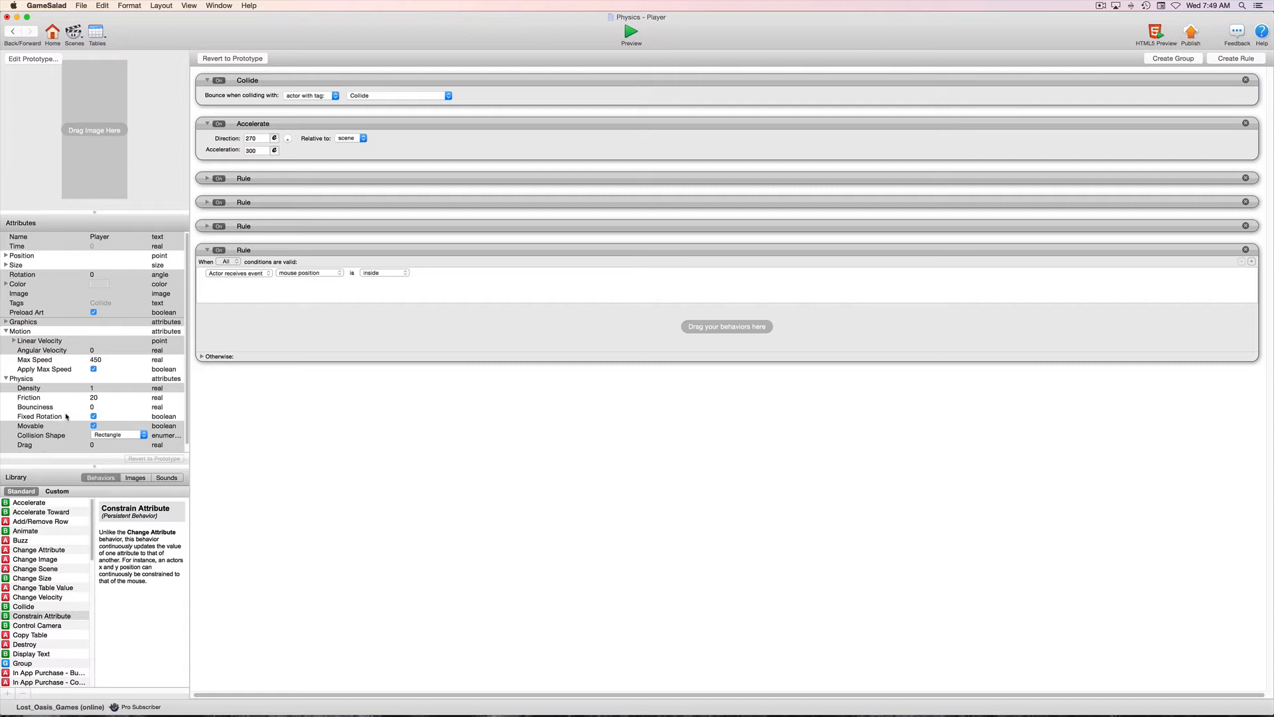
pyautogui.click(1252, 262)
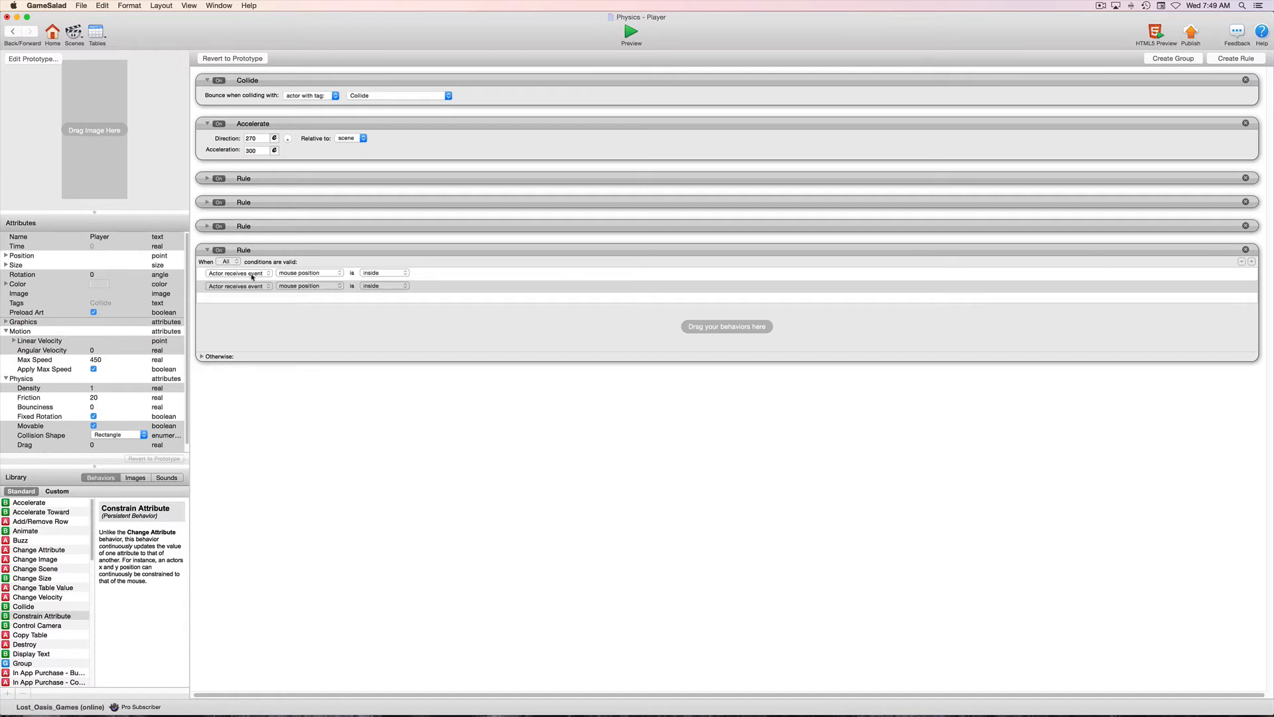
pyautogui.click(252, 274)
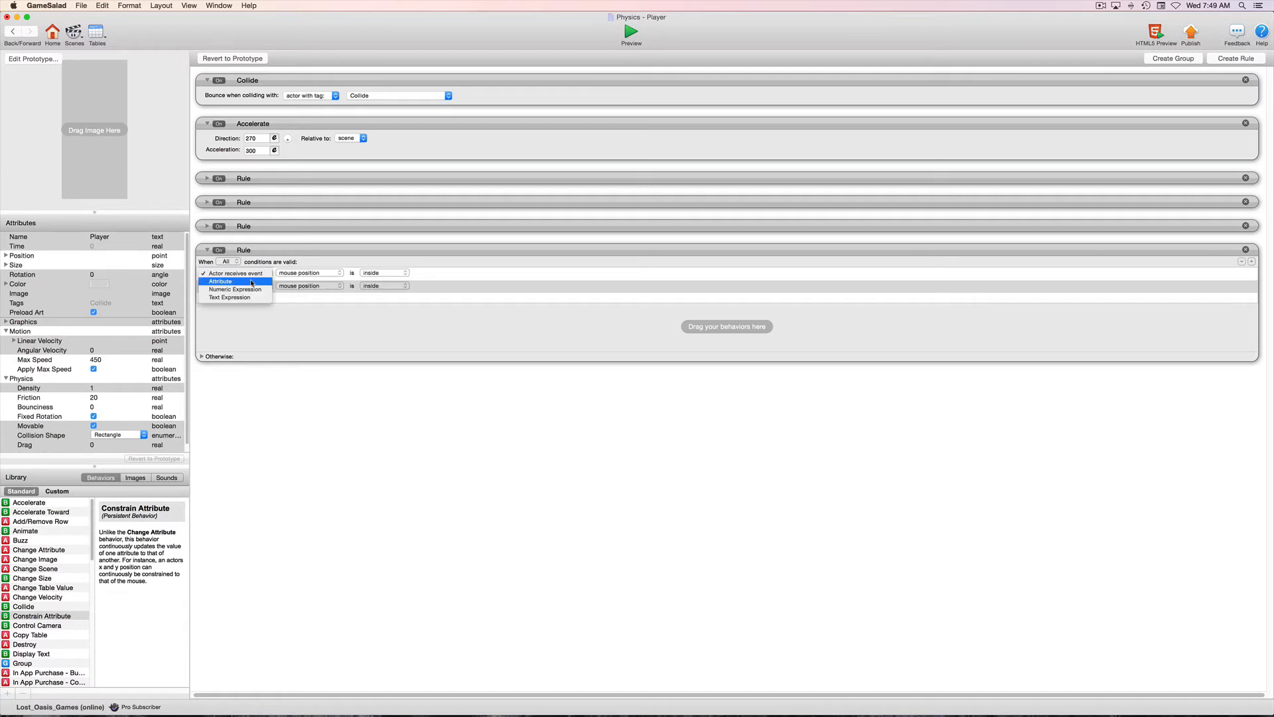
pyautogui.click(308, 273)
pyautogui.click(312, 273)
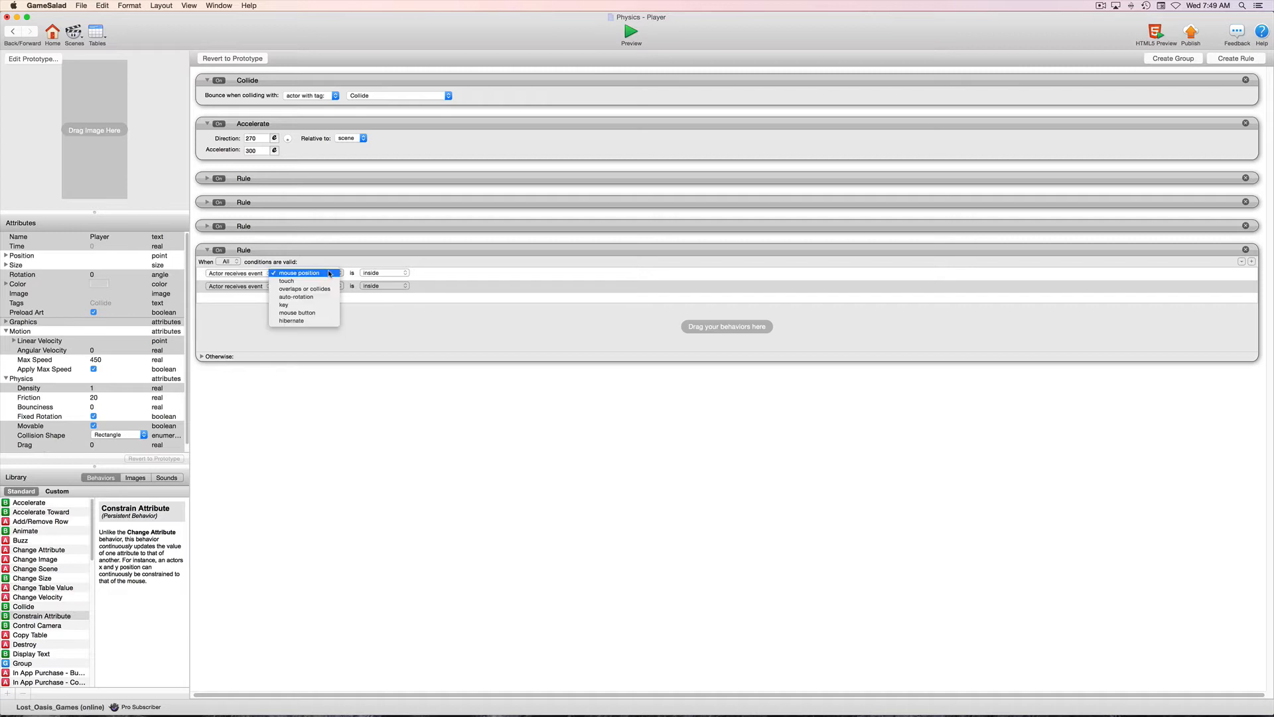
pyautogui.click(324, 305)
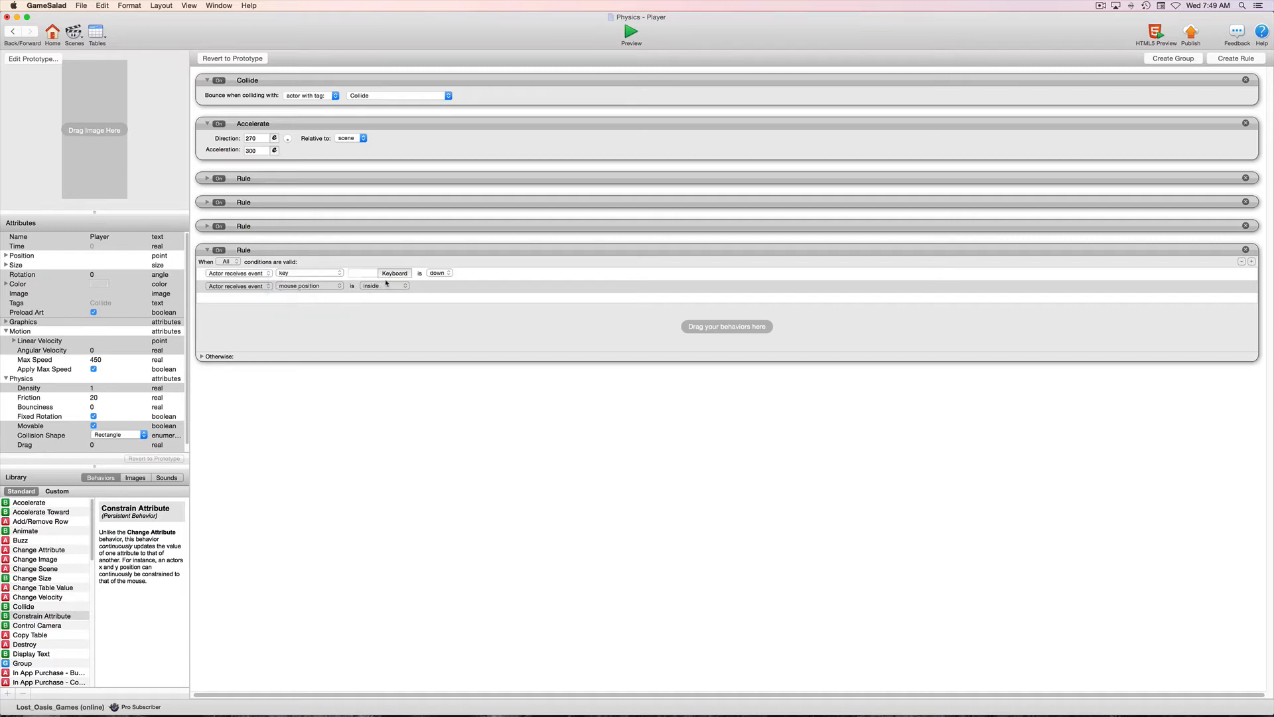
pyautogui.click(395, 274)
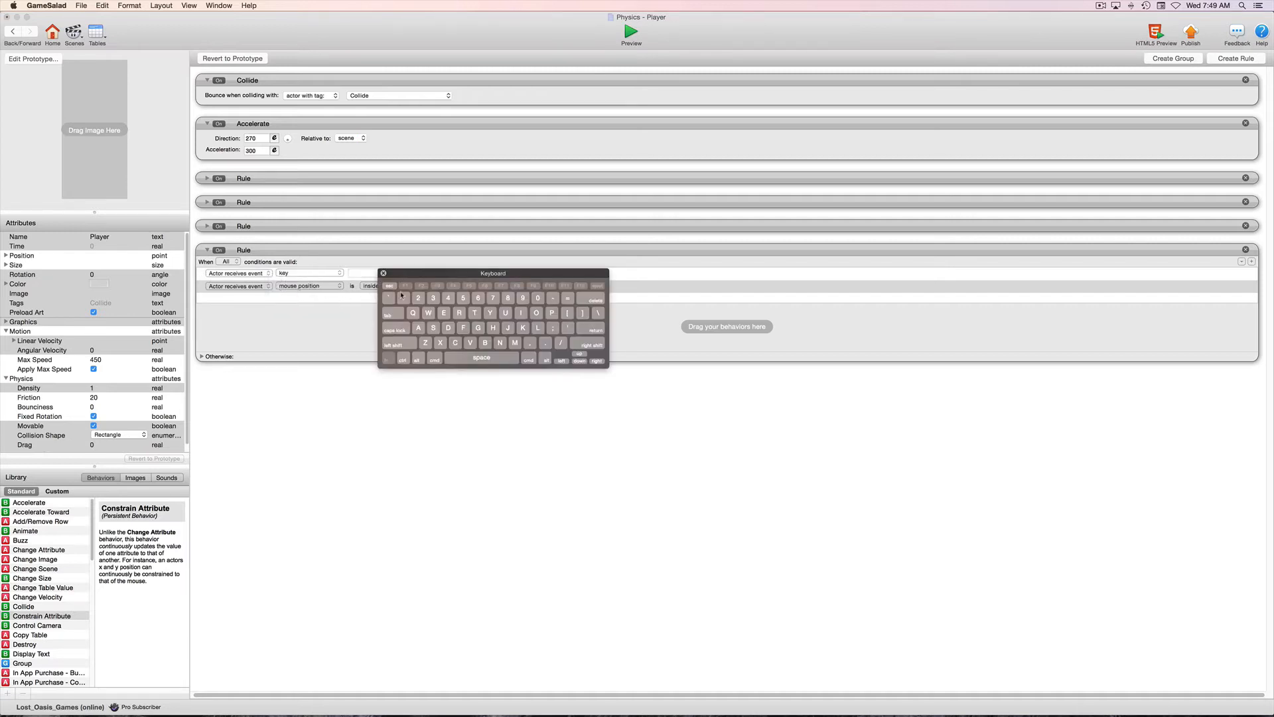
pyautogui.click(562, 362)
pyautogui.click(444, 274)
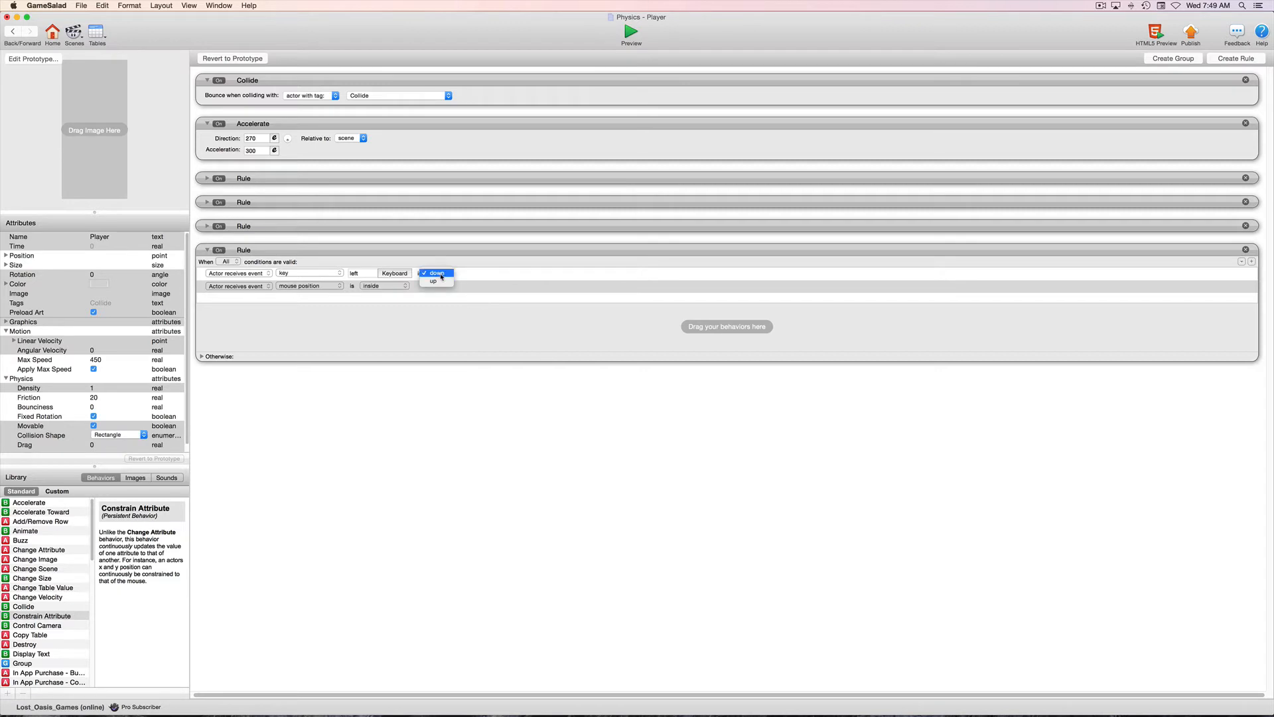
pyautogui.click(438, 282)
# Set the new Player rule's second condition to the right key being up.
pyautogui.click(253, 286)
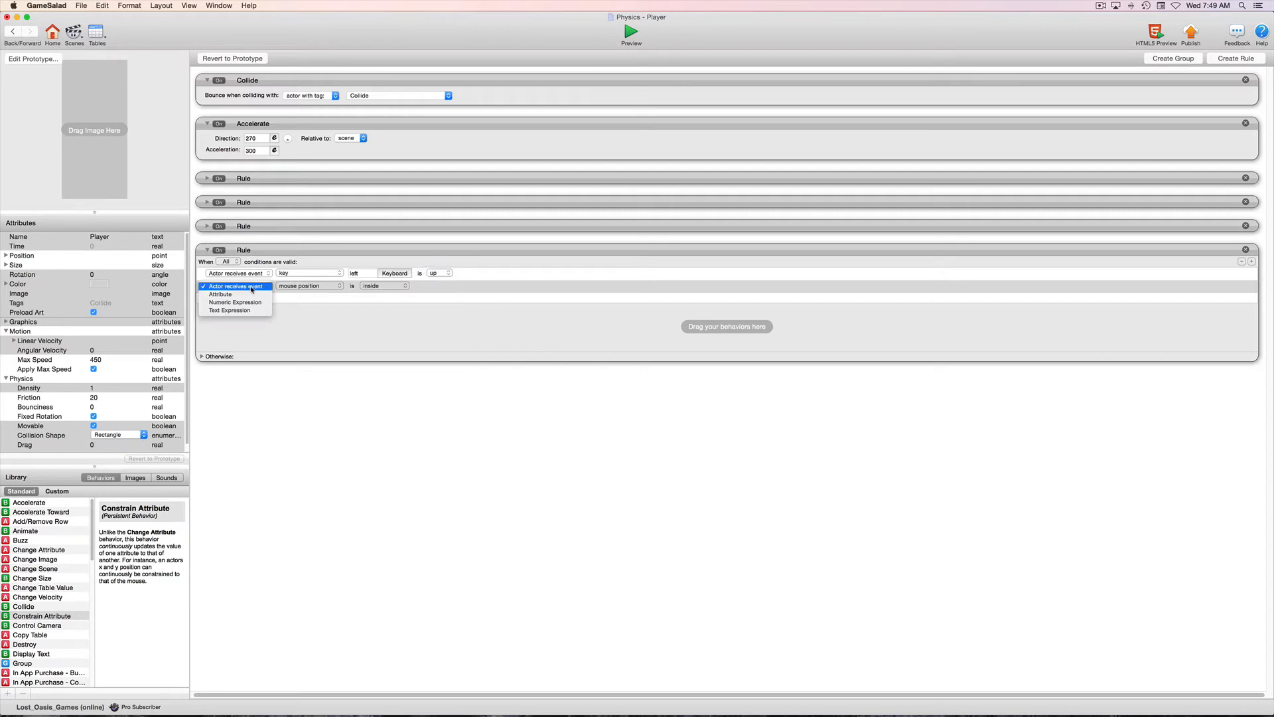
pyautogui.click(252, 288)
pyautogui.click(316, 289)
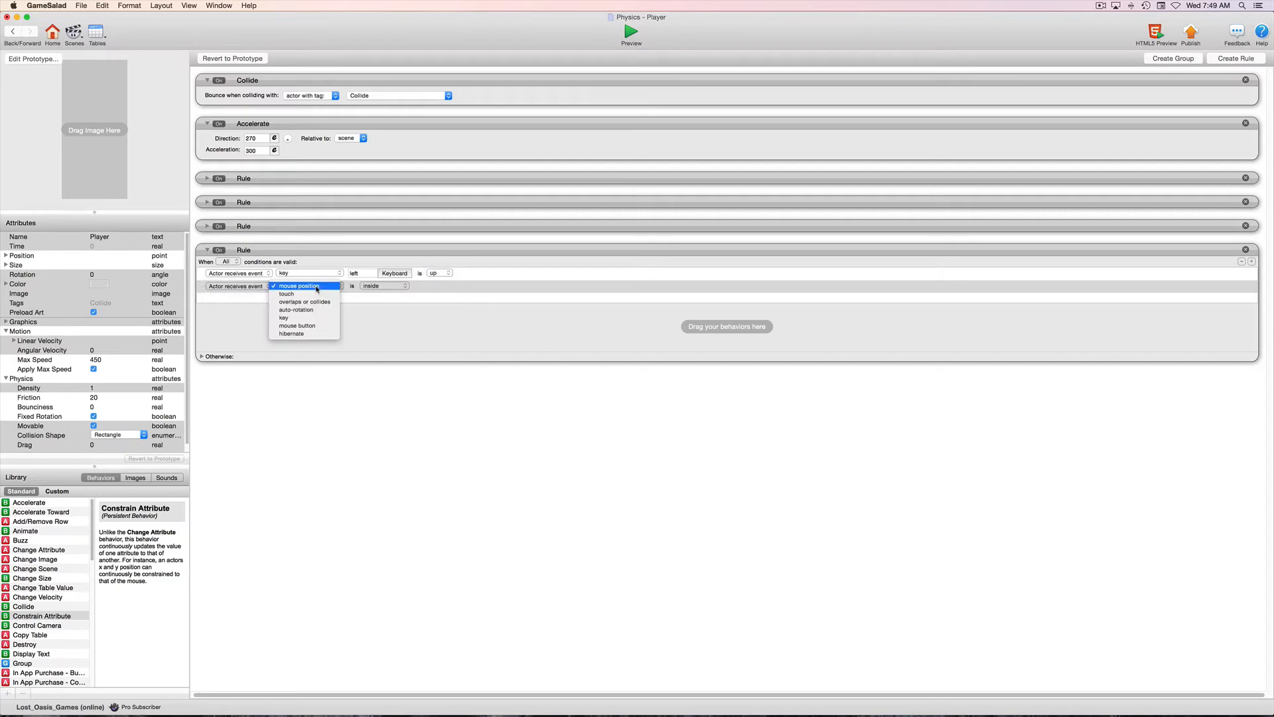
pyautogui.click(315, 318)
pyautogui.click(394, 287)
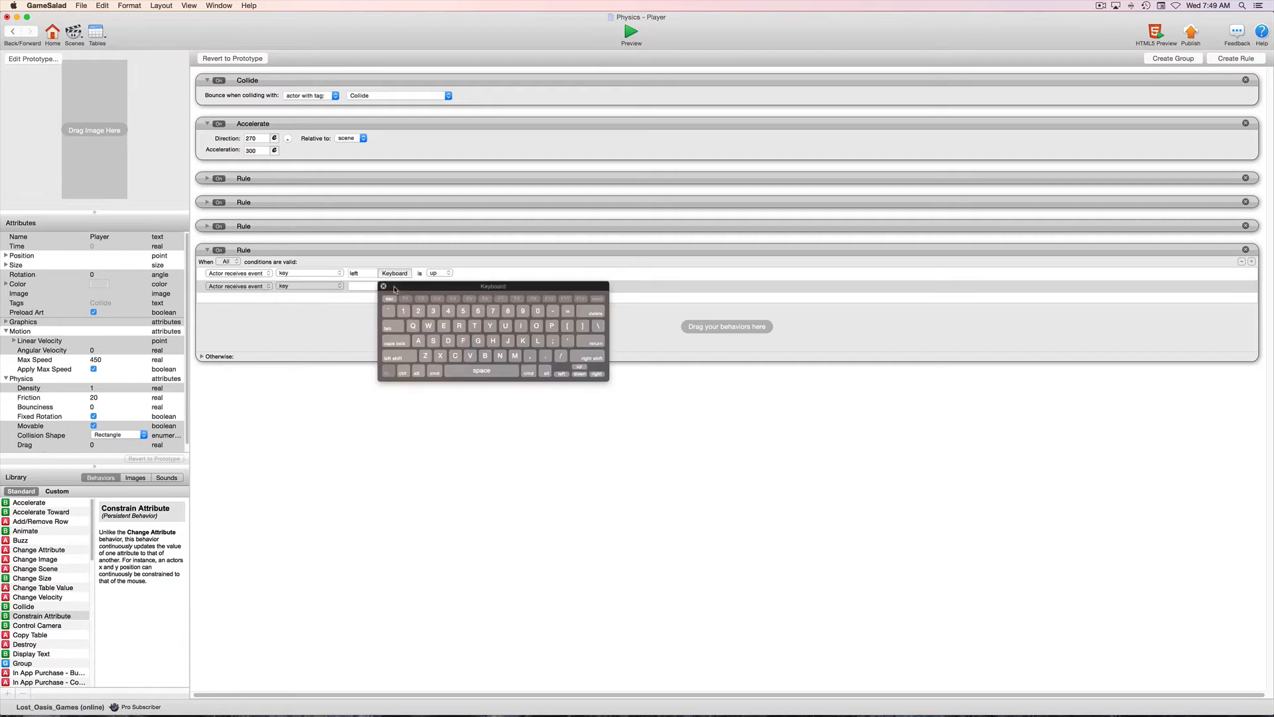
pyautogui.click(597, 374)
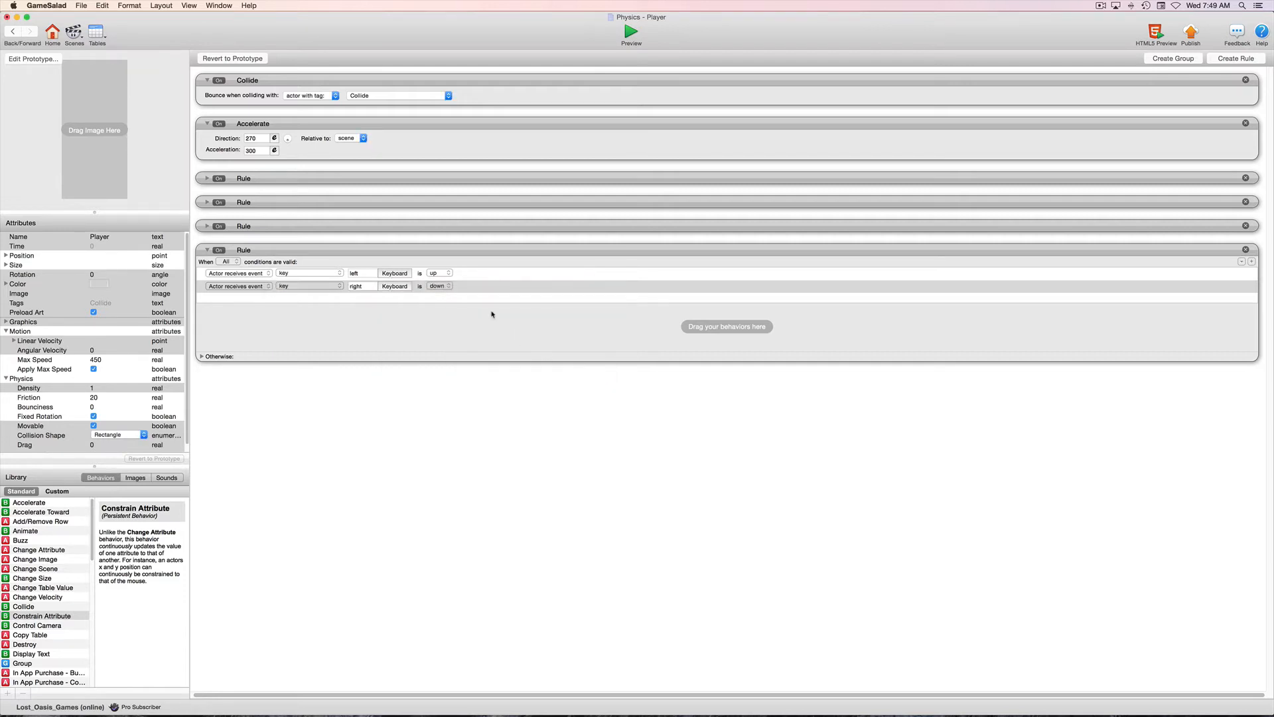
pyautogui.click(436, 286)
pyautogui.click(440, 296)
pyautogui.click(5, 617)
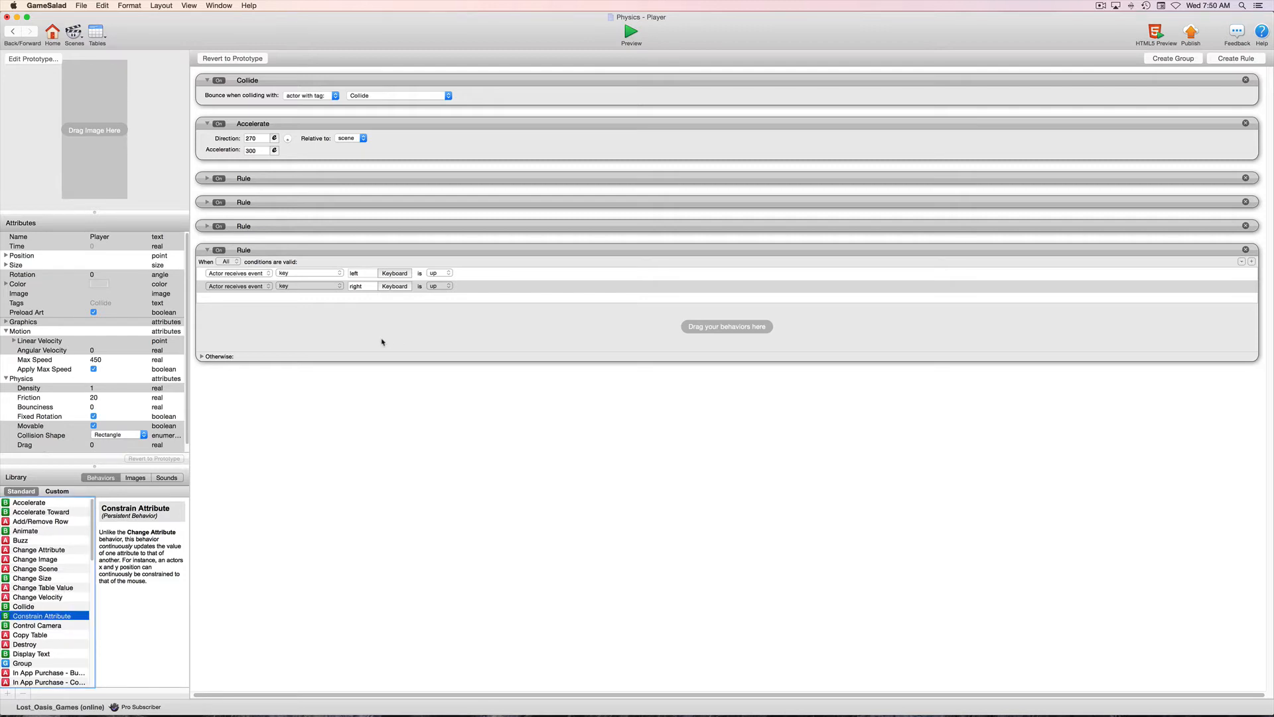
# Add a third condition to the Player rule: overlaps or collides with actor with tag Collide.
pyautogui.click(1252, 262)
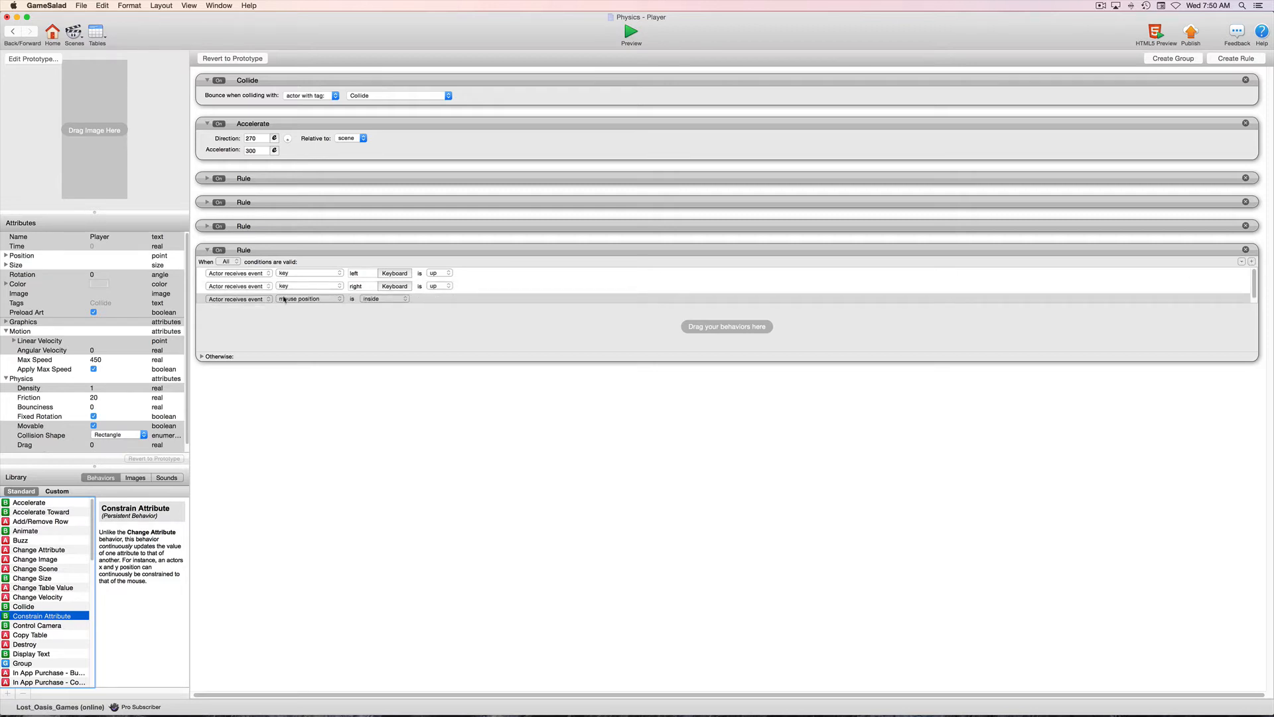
pyautogui.click(321, 300)
pyautogui.click(314, 317)
pyautogui.click(390, 300)
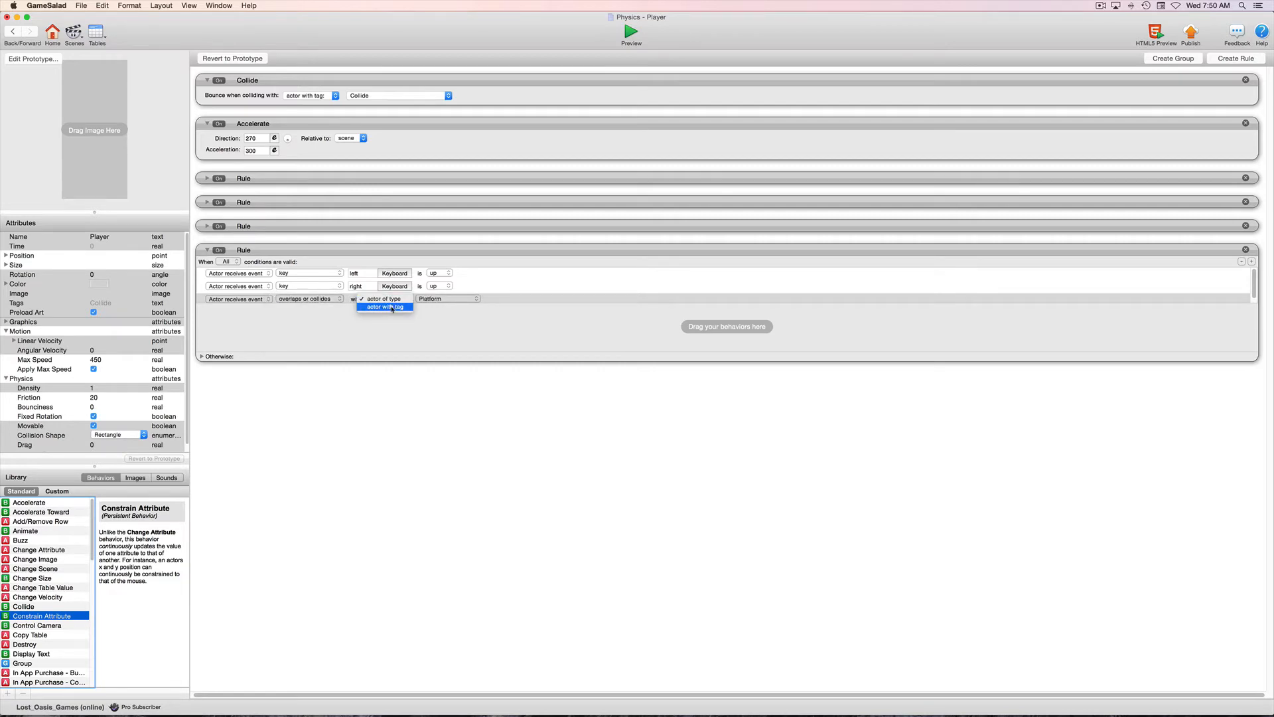
pyautogui.click(393, 308)
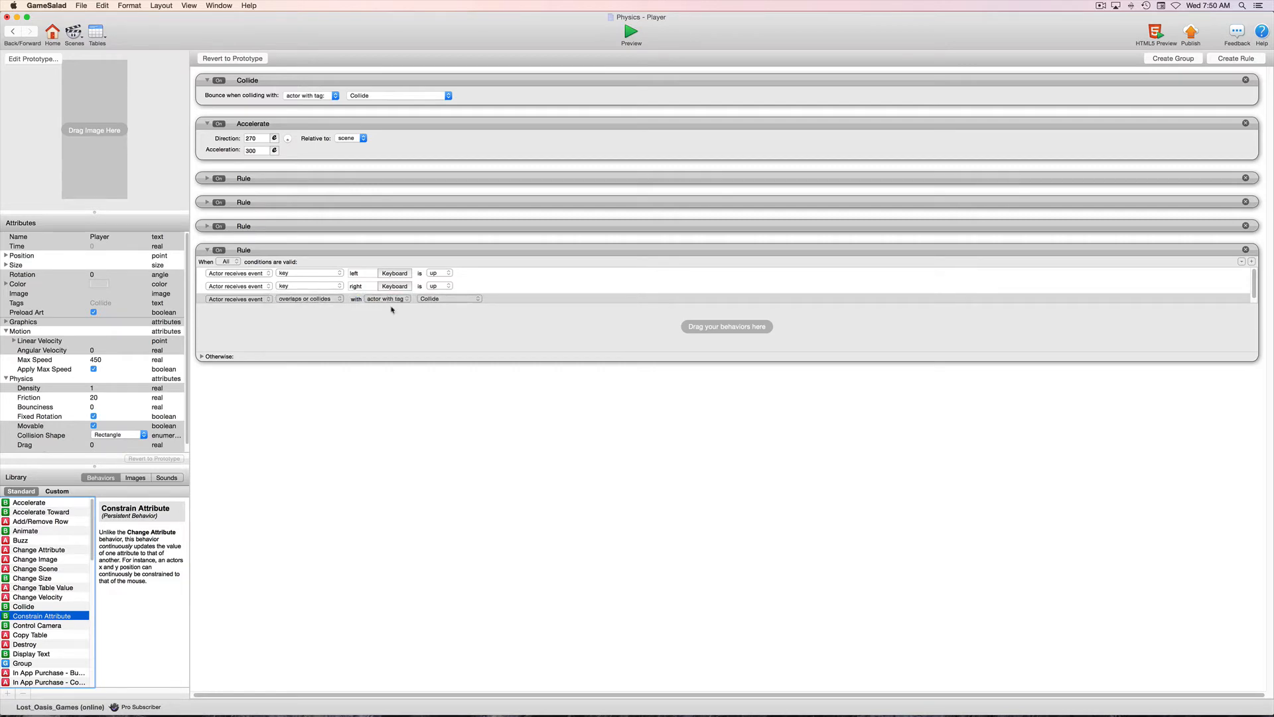
pyautogui.click(464, 300)
pyautogui.click(464, 300)
pyautogui.scroll(-1, 379, 299)
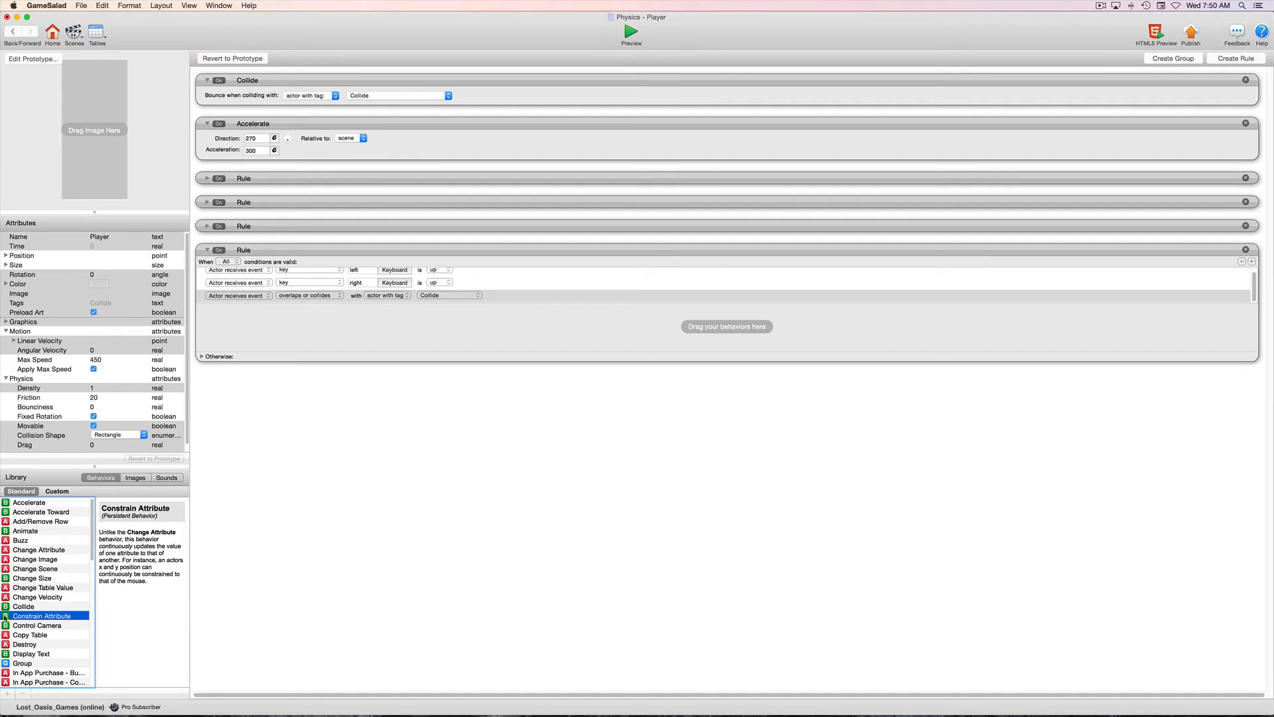
# Add a Constrain Attribute behavior to the Player's new rule and choose the Player's own Motion Linear Velocity X as its attribute.
pyautogui.moveTo(6, 617); pyautogui.dragTo(307, 331)
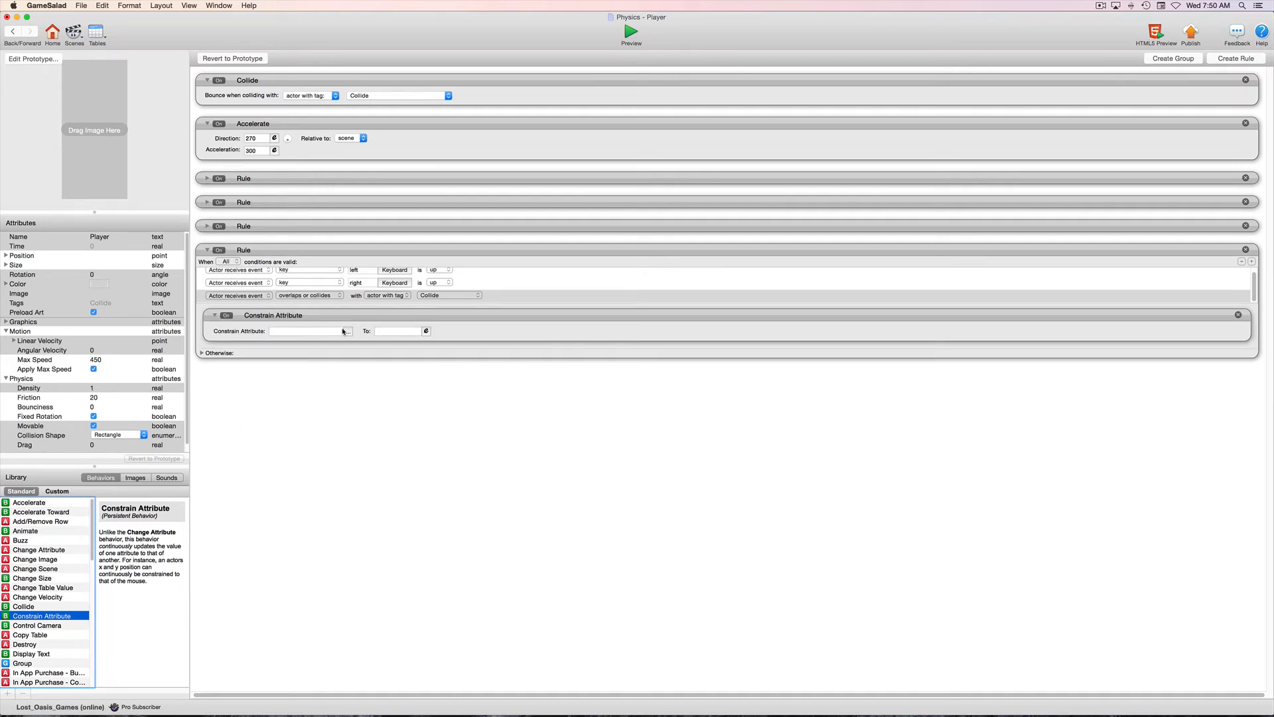
pyautogui.click(349, 331)
pyautogui.click(355, 365)
pyautogui.scroll(-5, 425, 375)
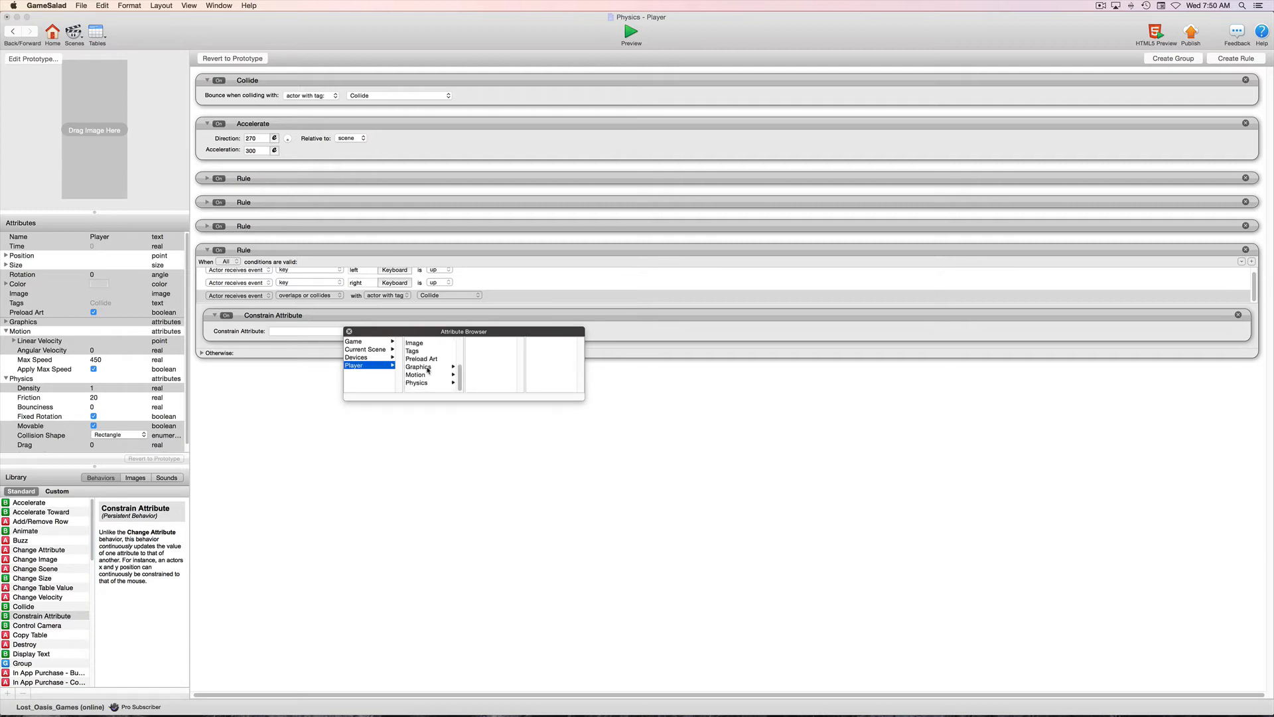
pyautogui.click(426, 381)
pyautogui.click(486, 342)
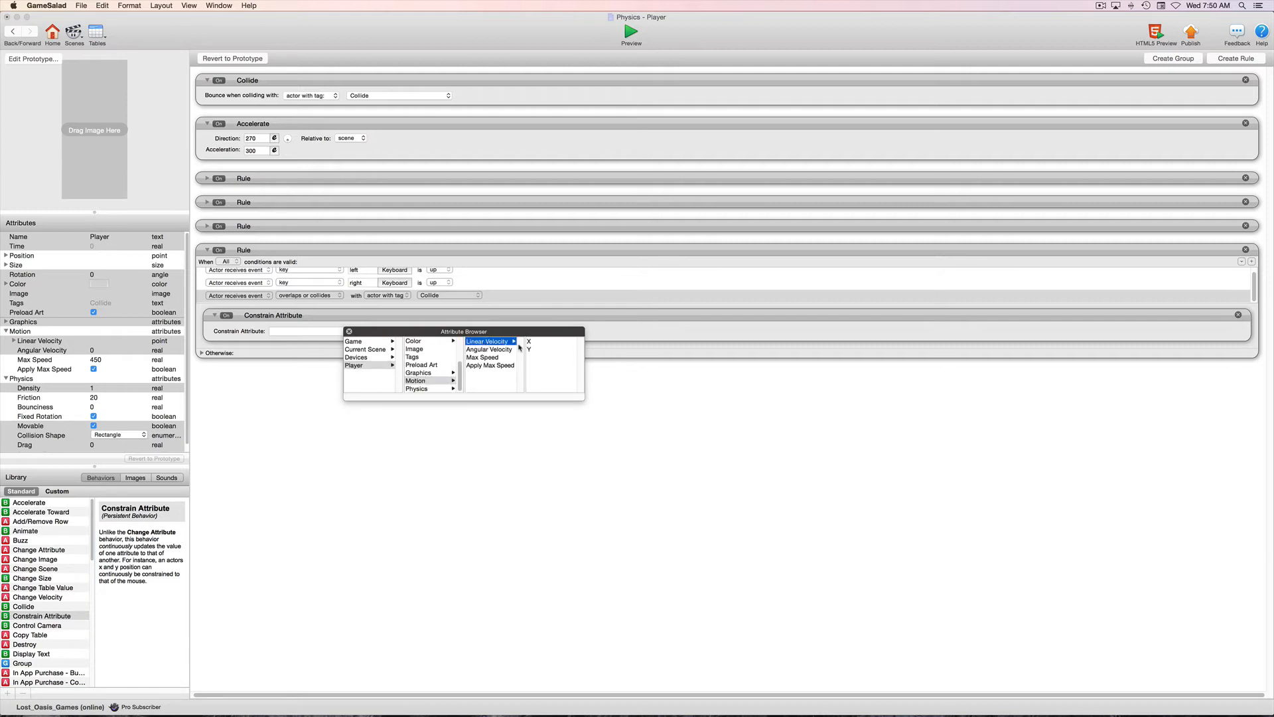
pyautogui.doubleClick(486, 342)
# Constrain the Player's linear velocity attribute to game.Velocity_X.
pyautogui.click(426, 332)
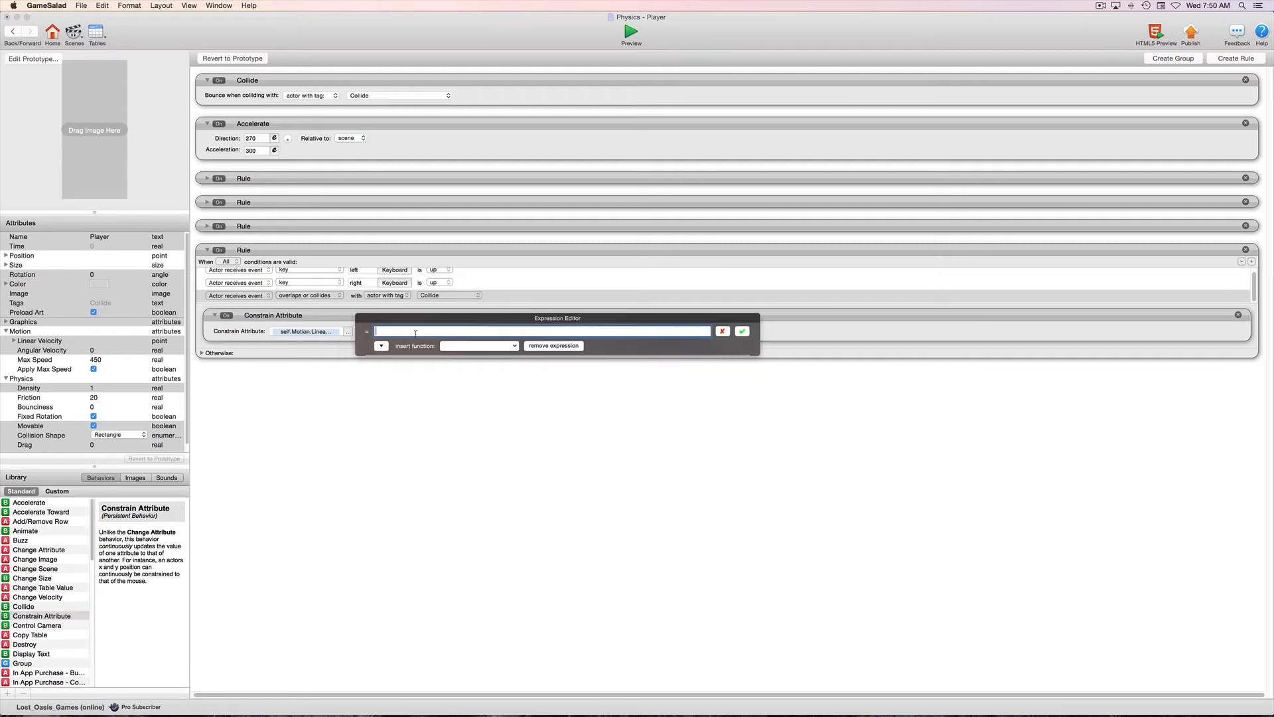
pyautogui.click(382, 346)
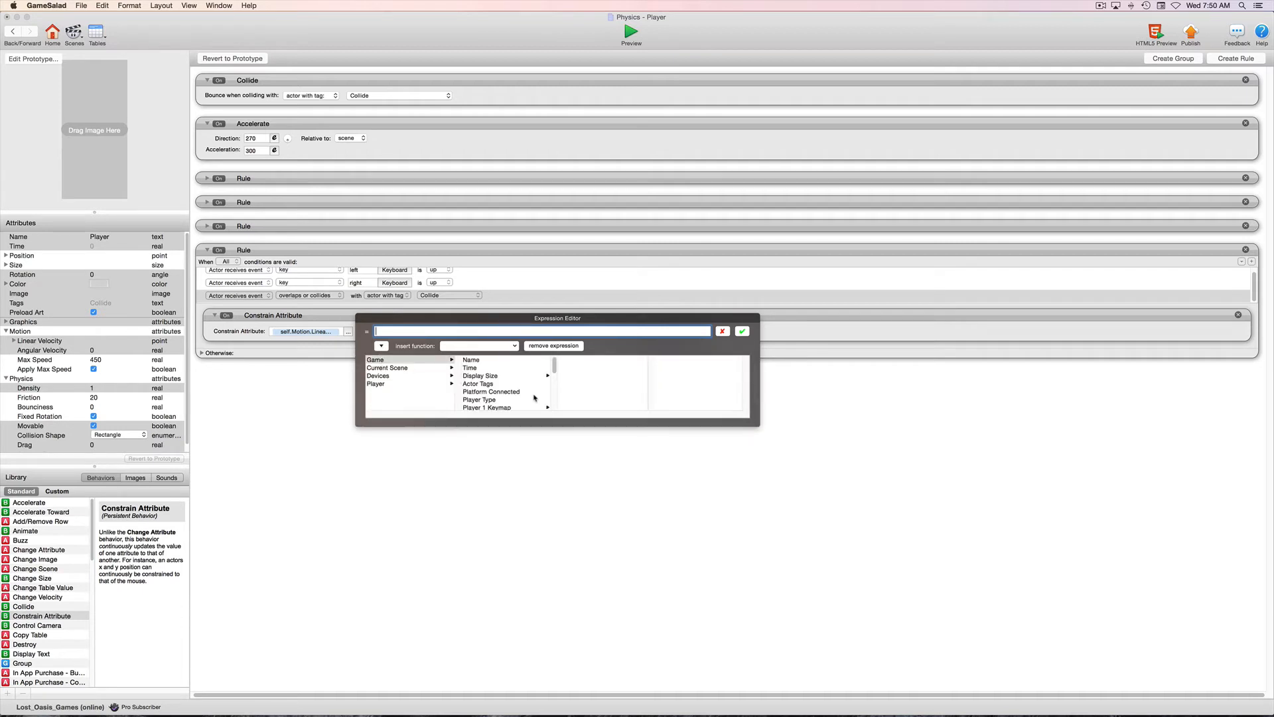
pyautogui.scroll(-5, 522, 397)
pyautogui.doubleClick(490, 406)
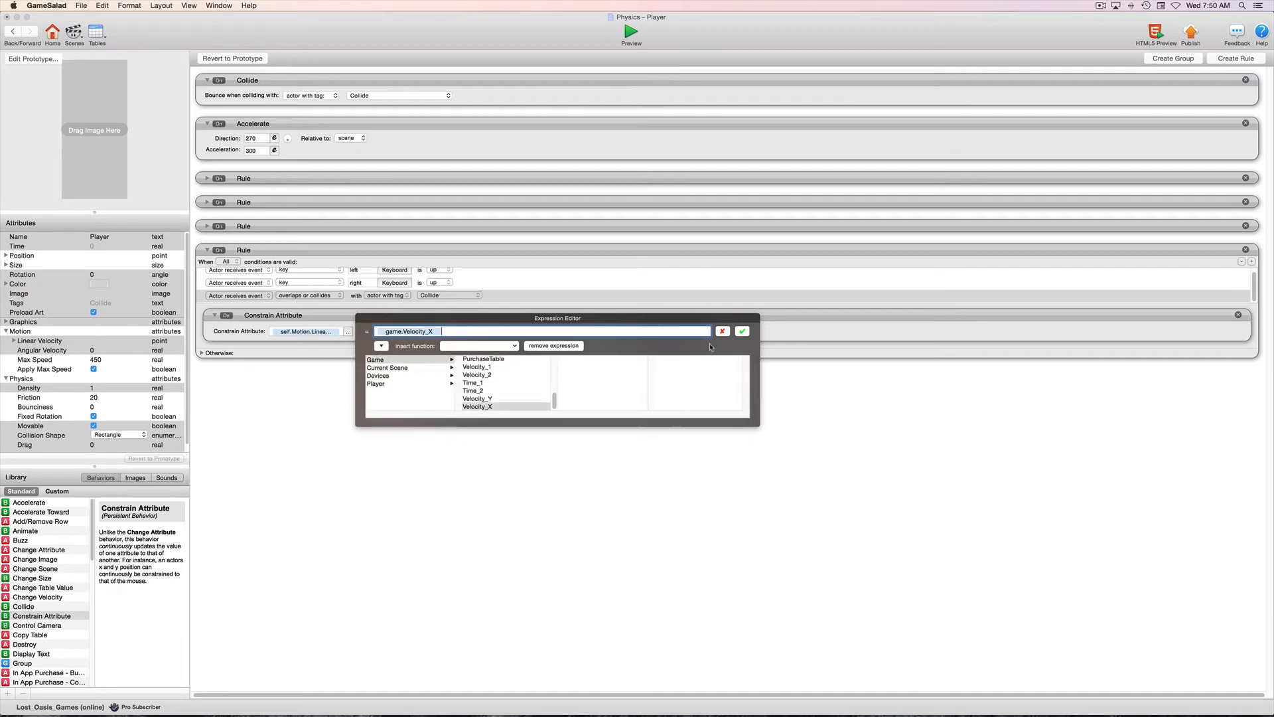
pyautogui.click(742, 332)
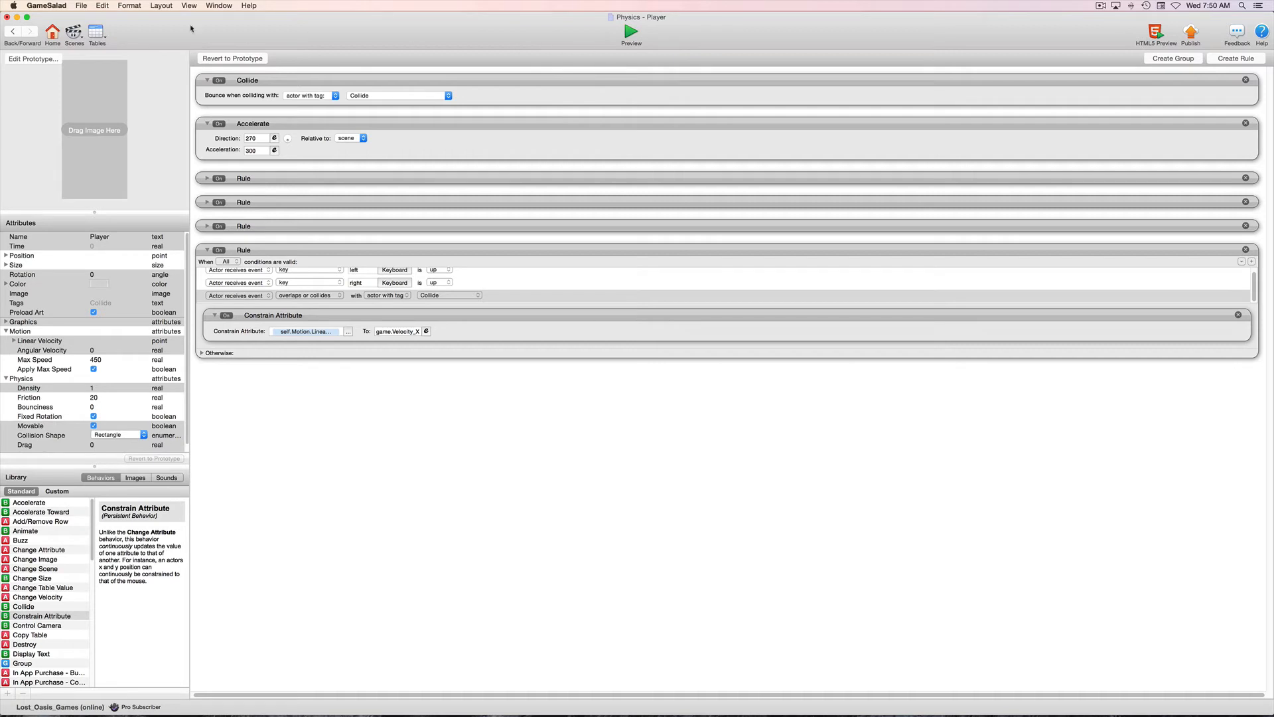
# Preview the game from the Adjustable scene and jump the Player onto the moving Platform to test the ride.
pyautogui.click(14, 32)
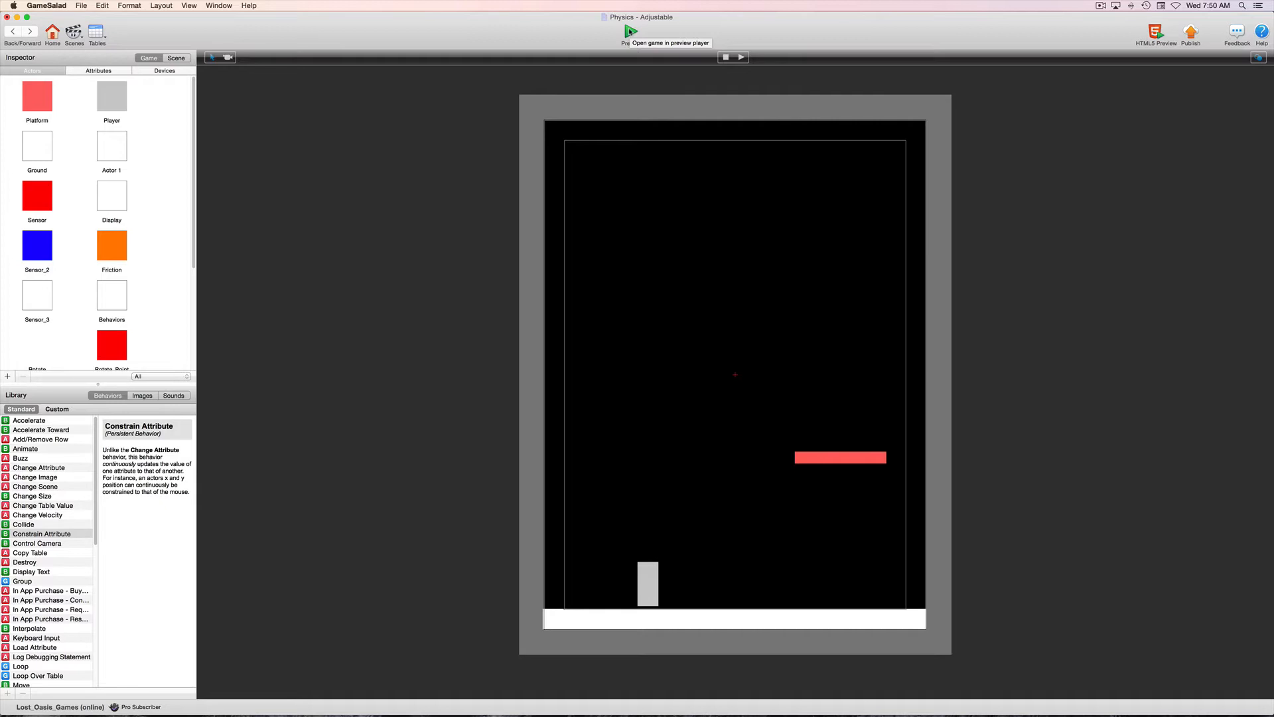
pyautogui.click(630, 32)
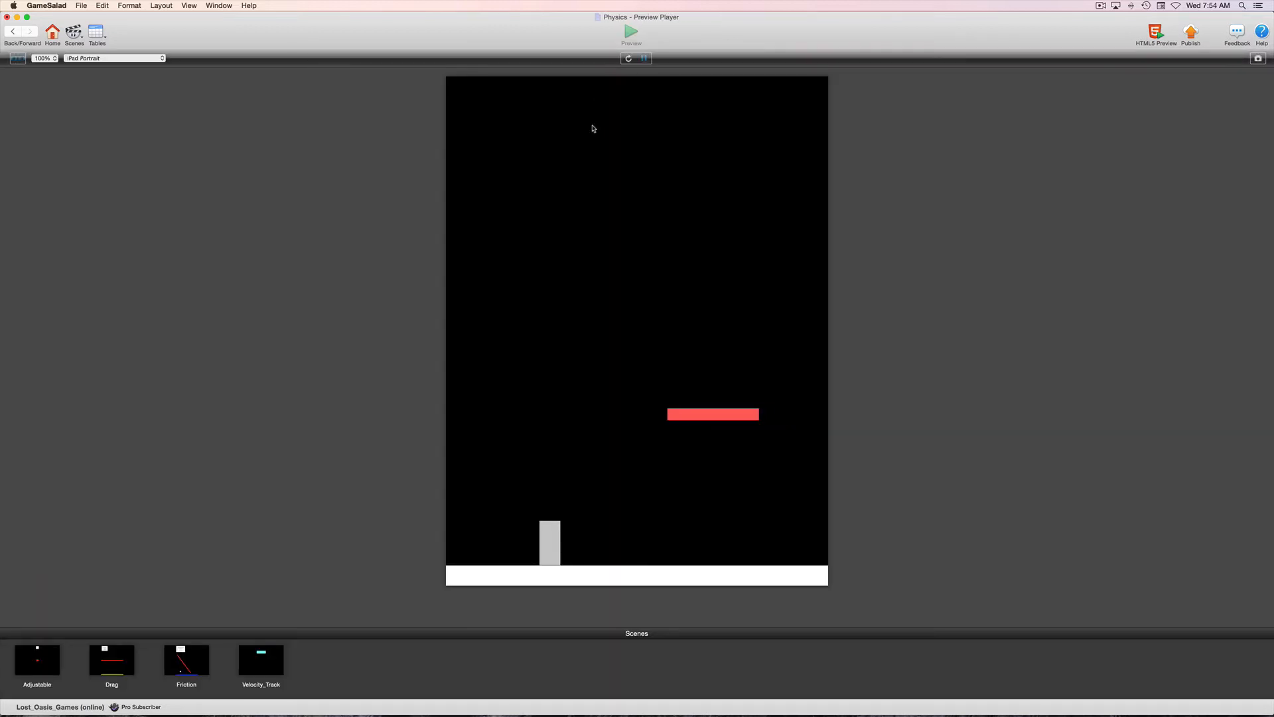
pyautogui.press('space')
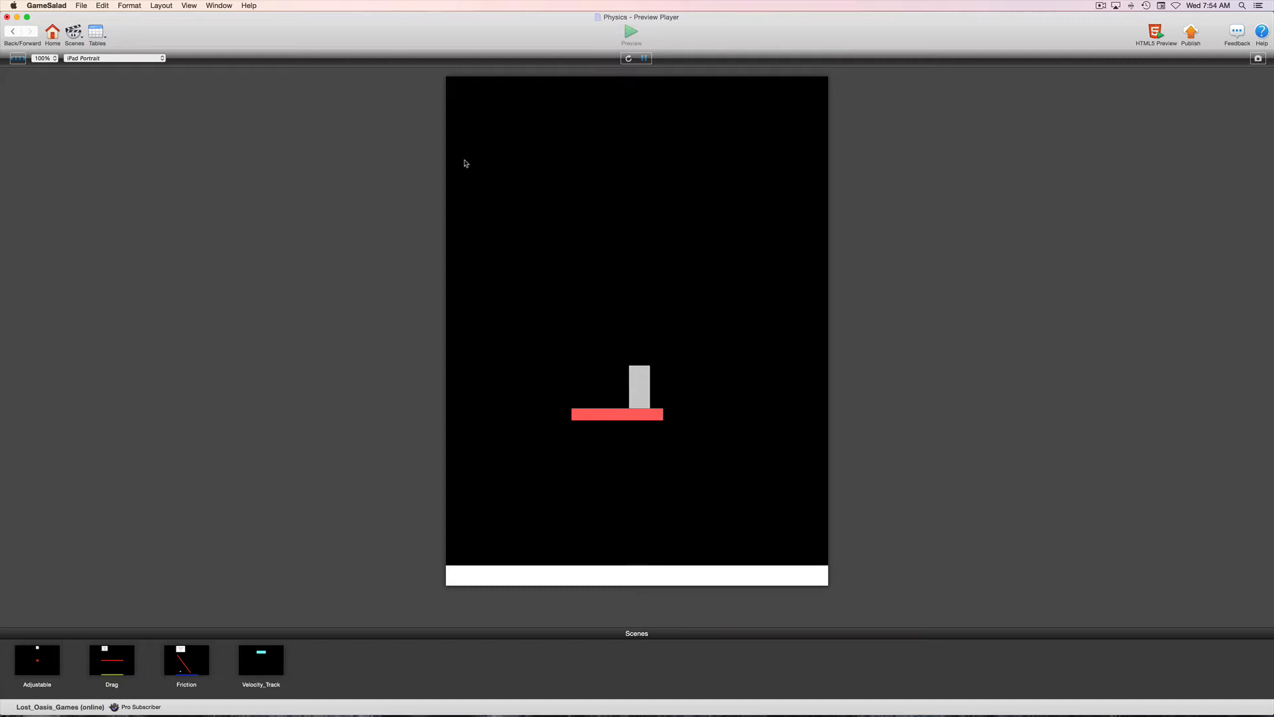
# Leave the preview, reopen the Player actor from the Adjustable scene and expand its space key jump rule.
pyautogui.click(13, 32)
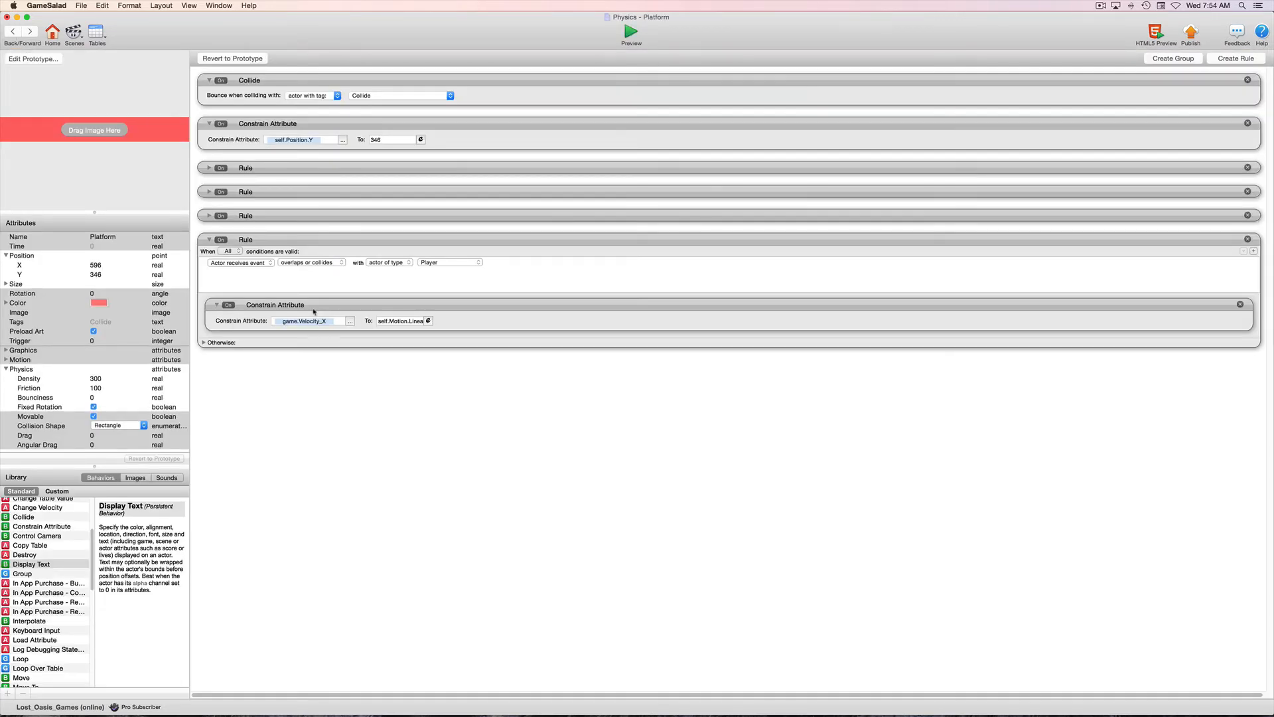
pyautogui.click(13, 32)
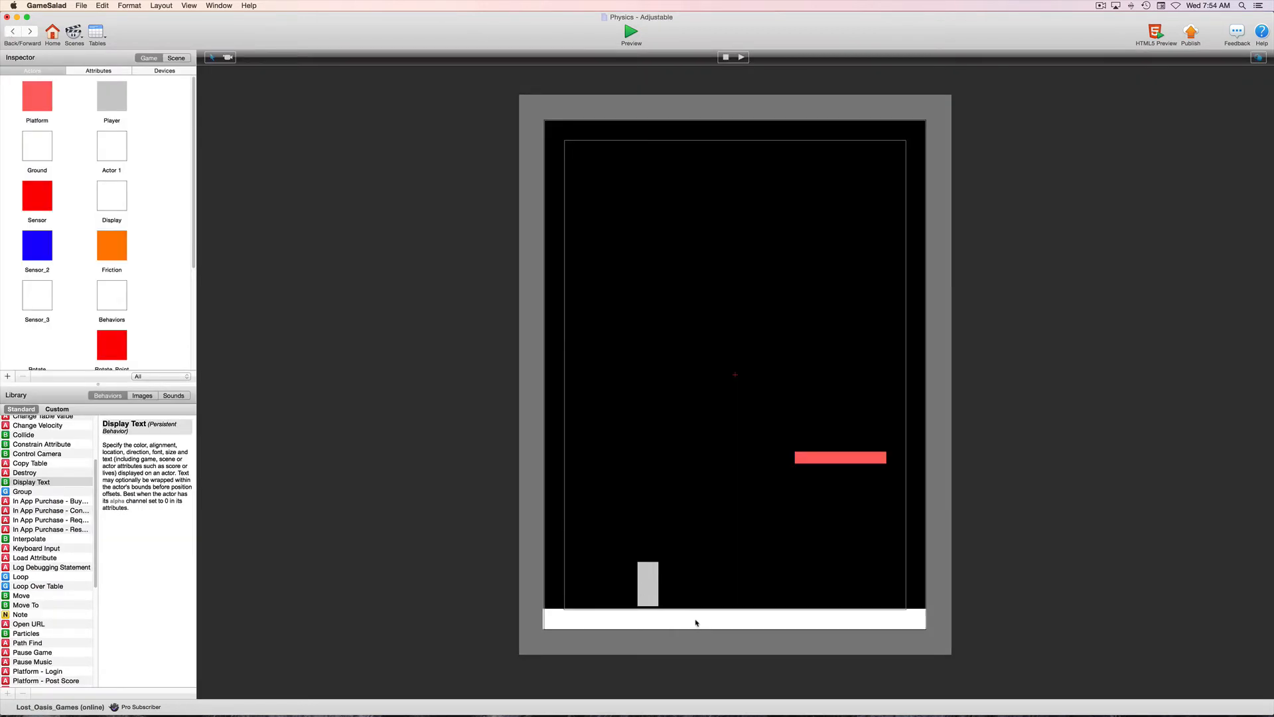
pyautogui.click(647, 581)
pyautogui.doubleClick(647, 580)
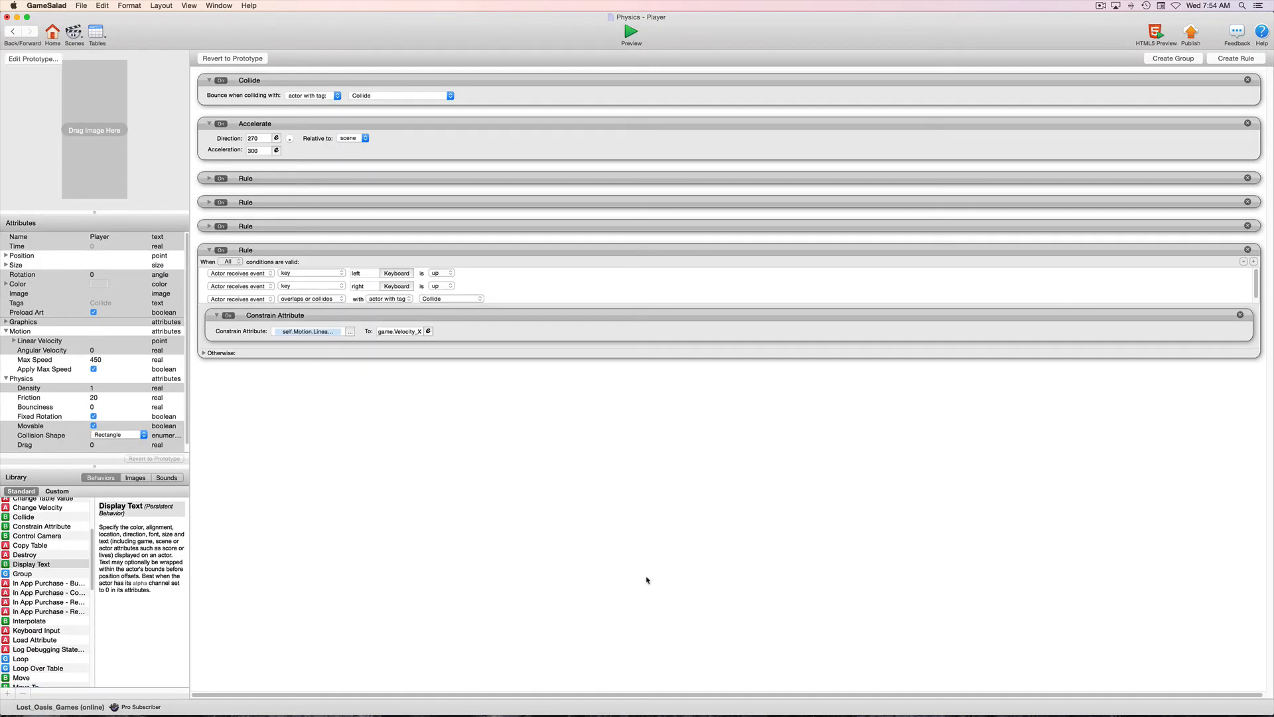
pyautogui.click(209, 226)
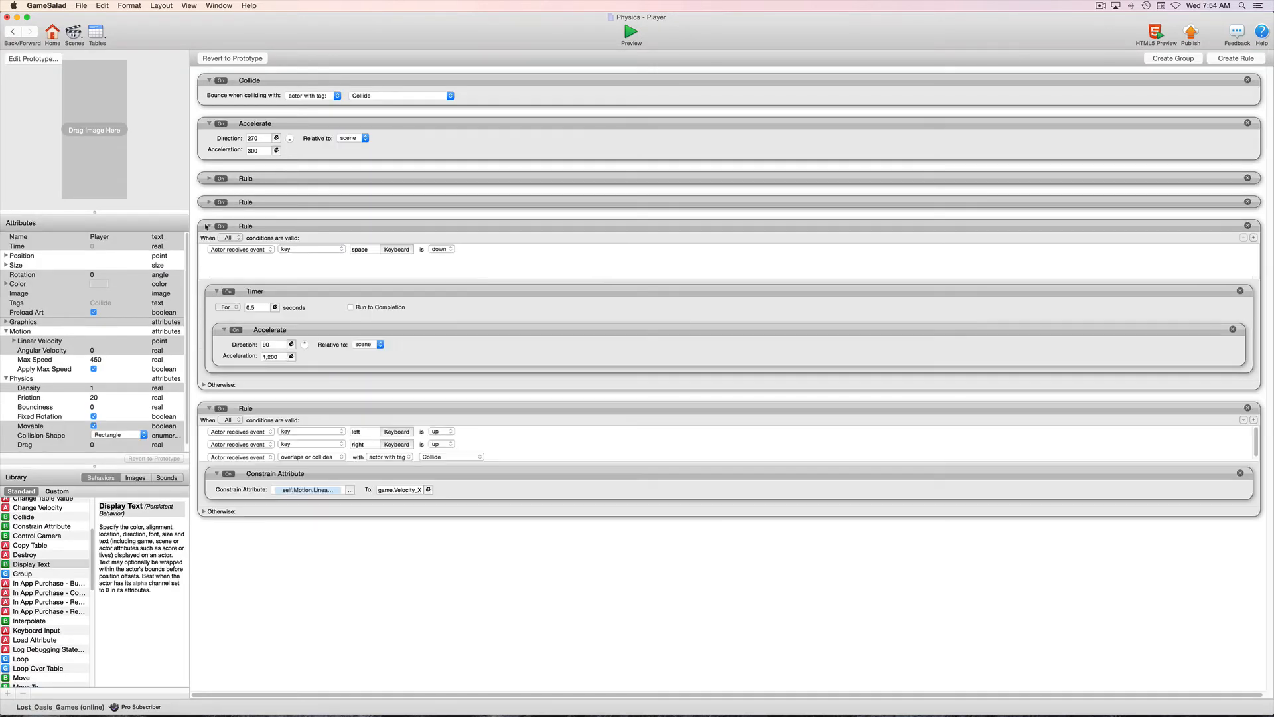
# Expand the Player's right and left key rules and set the acceleration in both to 300.
pyautogui.click(208, 178)
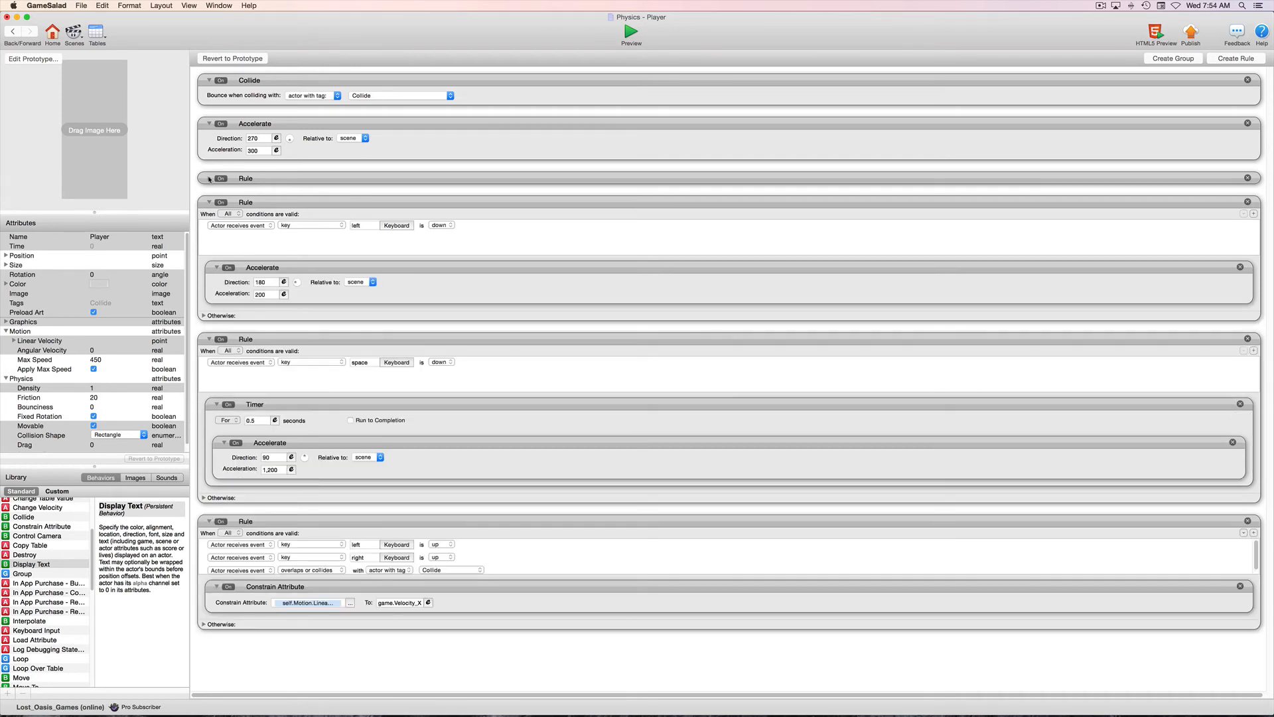
pyautogui.click(209, 315)
pyautogui.click(268, 269)
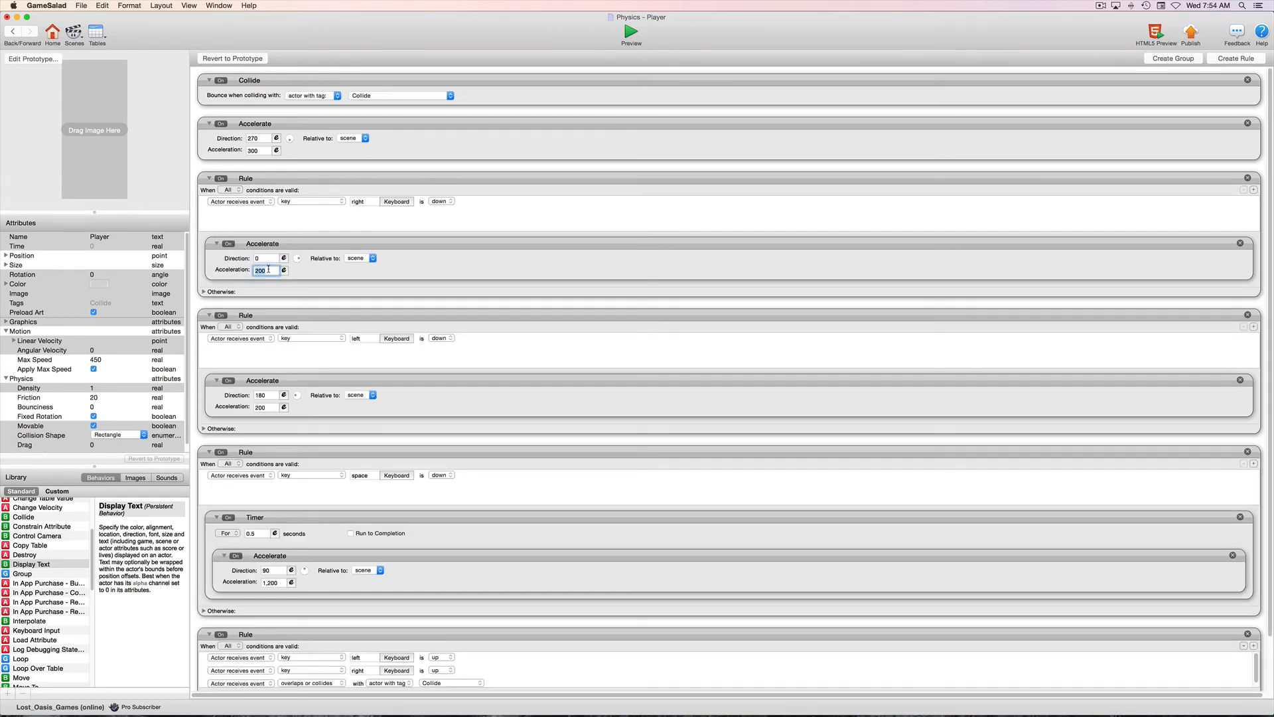
pyautogui.write('3')
pyautogui.press('Return')
pyautogui.doubleClick(265, 408)
pyautogui.write('3')
# Preview the game, move and jump the Player onto the moving Platform to test the ride, and leave the preview.
pyautogui.click(631, 32)
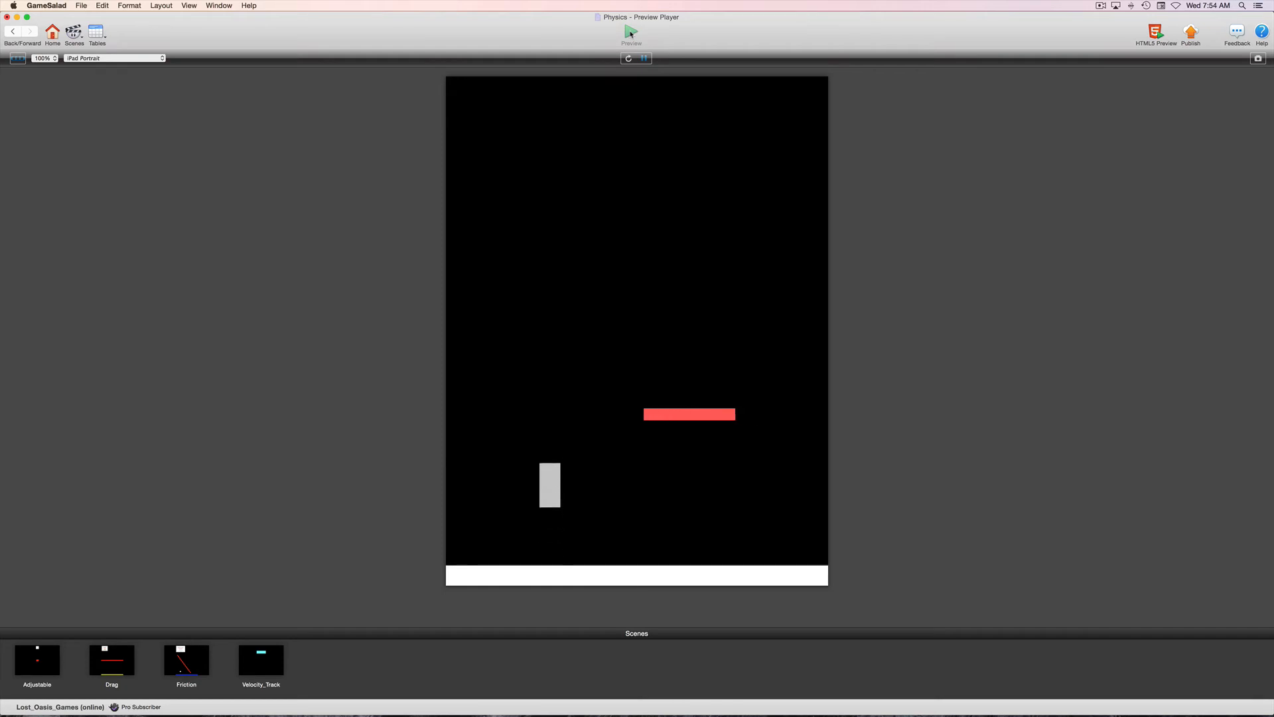
pyautogui.press('Left')
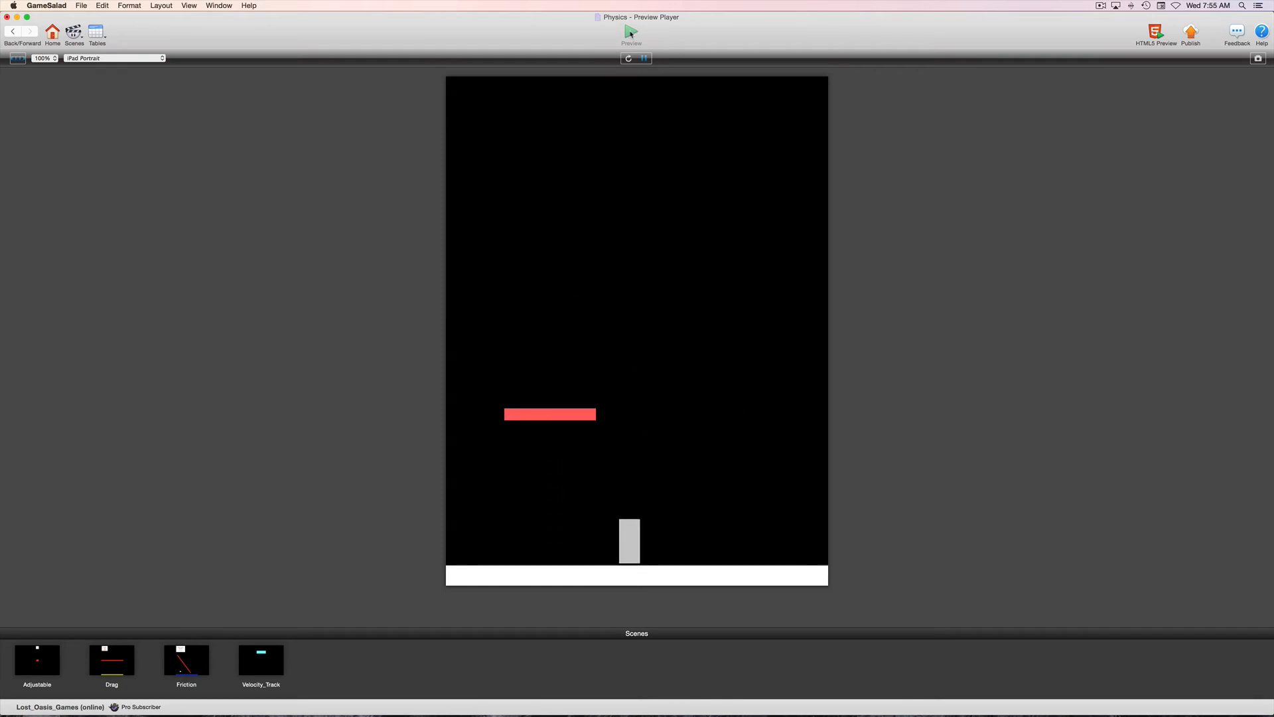
pyautogui.press('space')
pyautogui.press('Right')
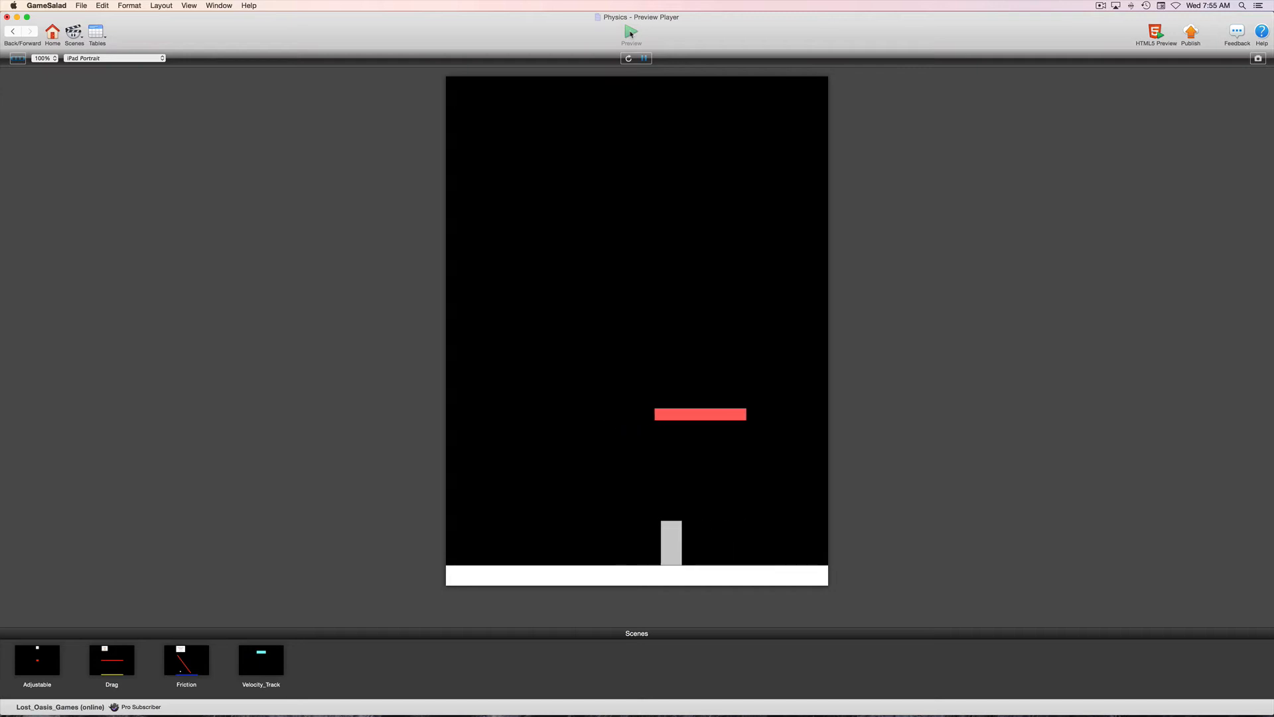
pyautogui.press('space')
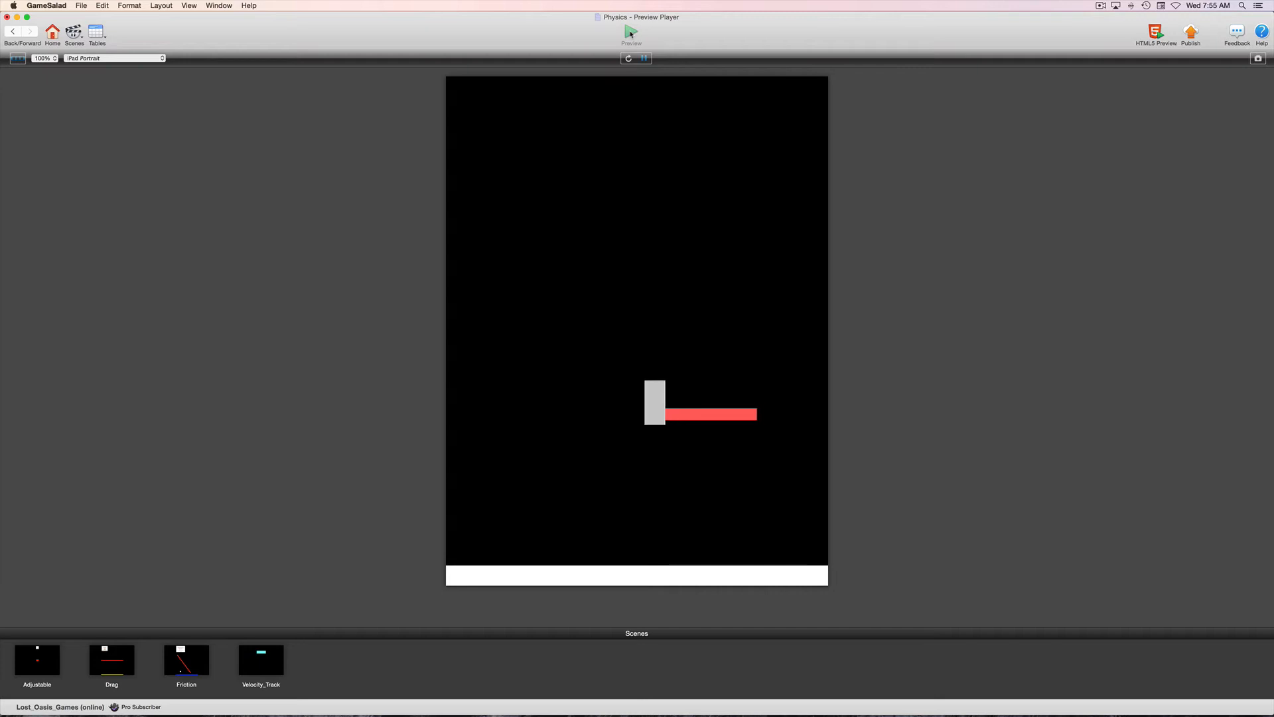
pyautogui.press('space')
pyautogui.press('Right')
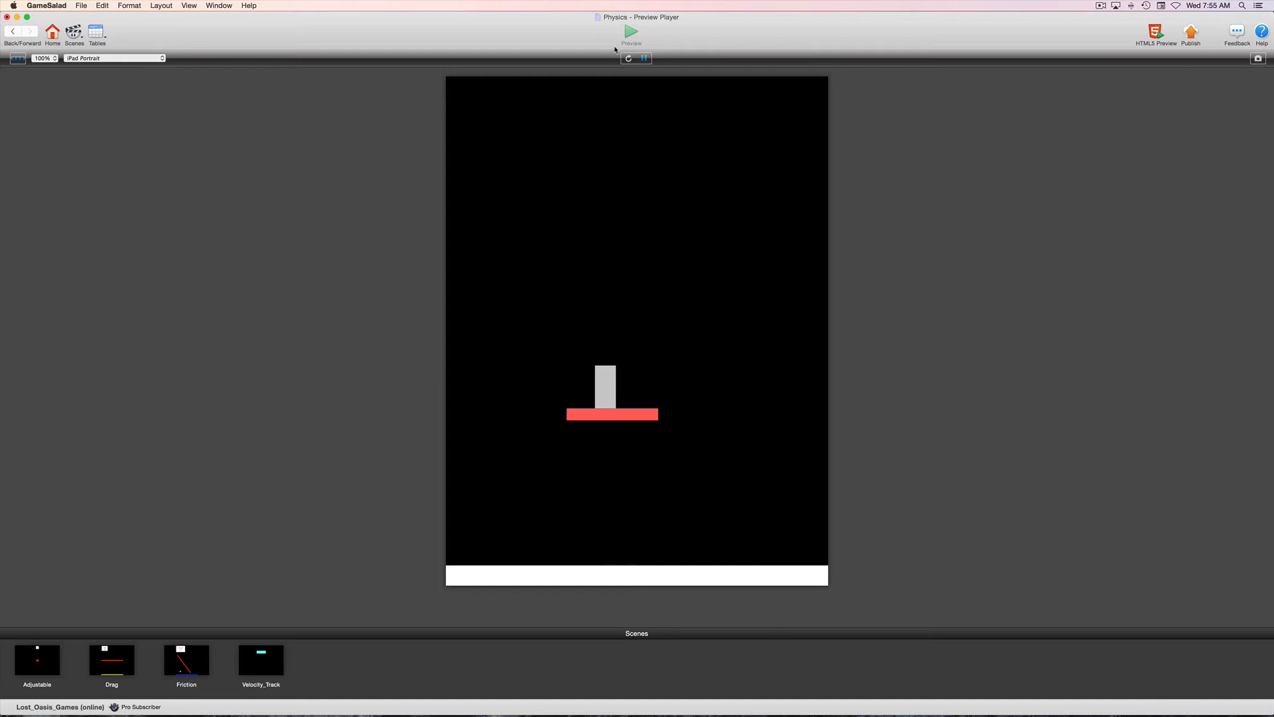
pyautogui.click(11, 31)
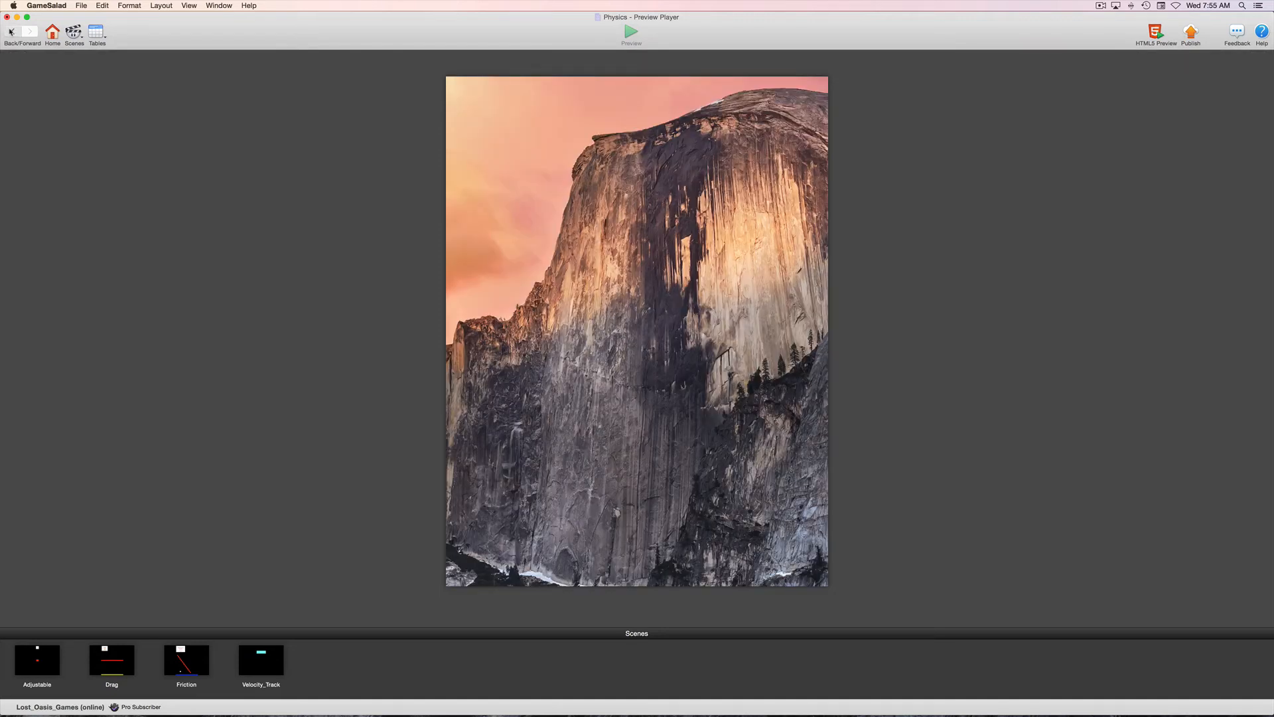
# Try constraining the Player's linear velocity to game.Velocity_X*1.5, test it in the preview and return to the Player actor.
pyautogui.scroll(-3, 399, 531)
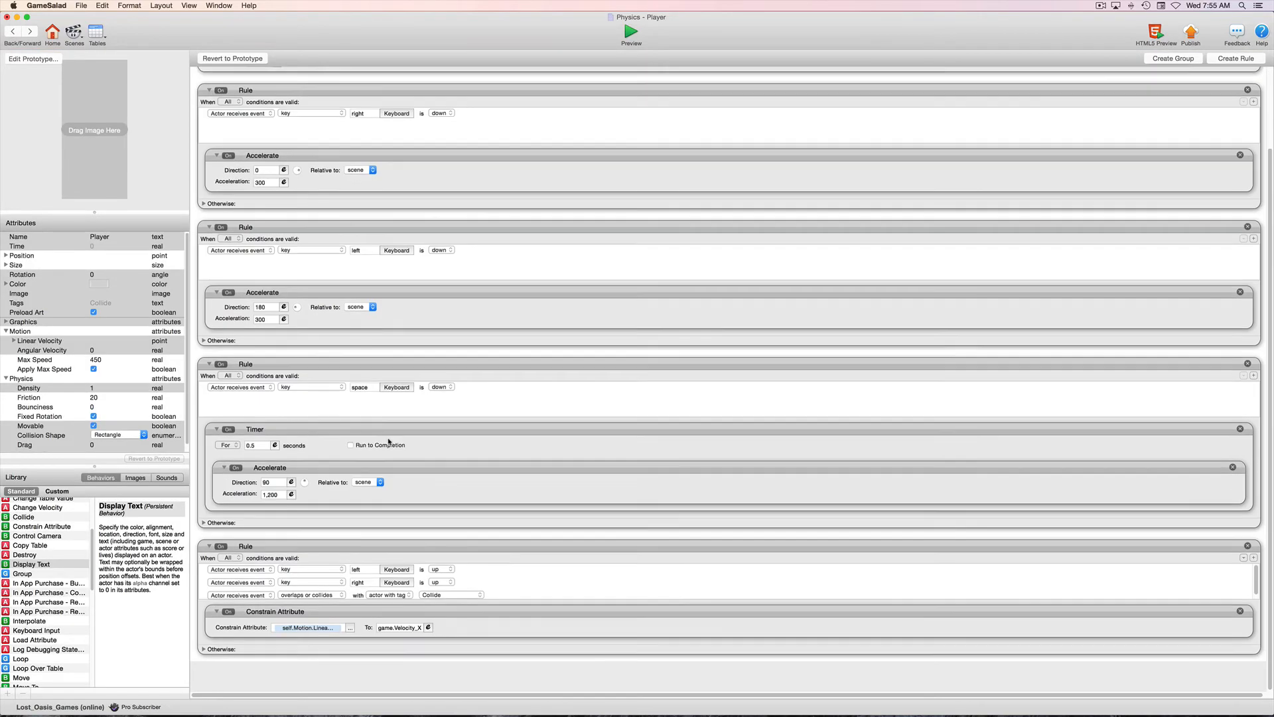
pyautogui.click(428, 657)
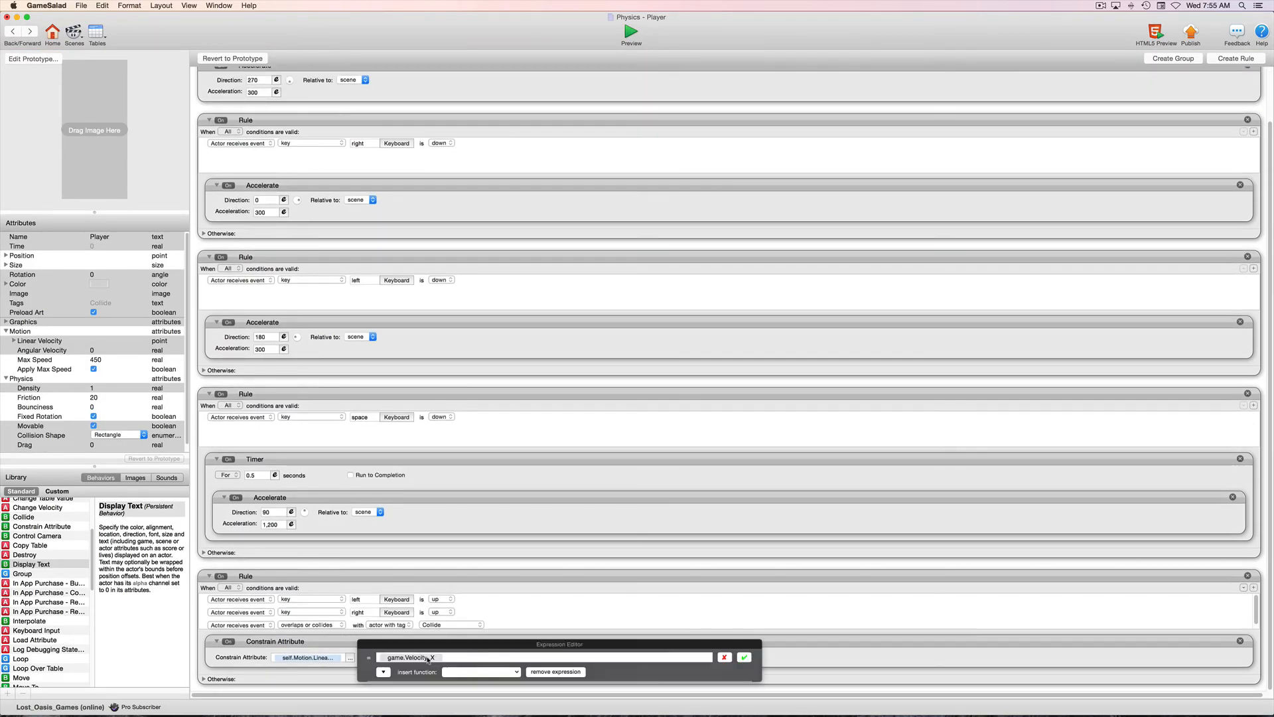
pyautogui.click(448, 656)
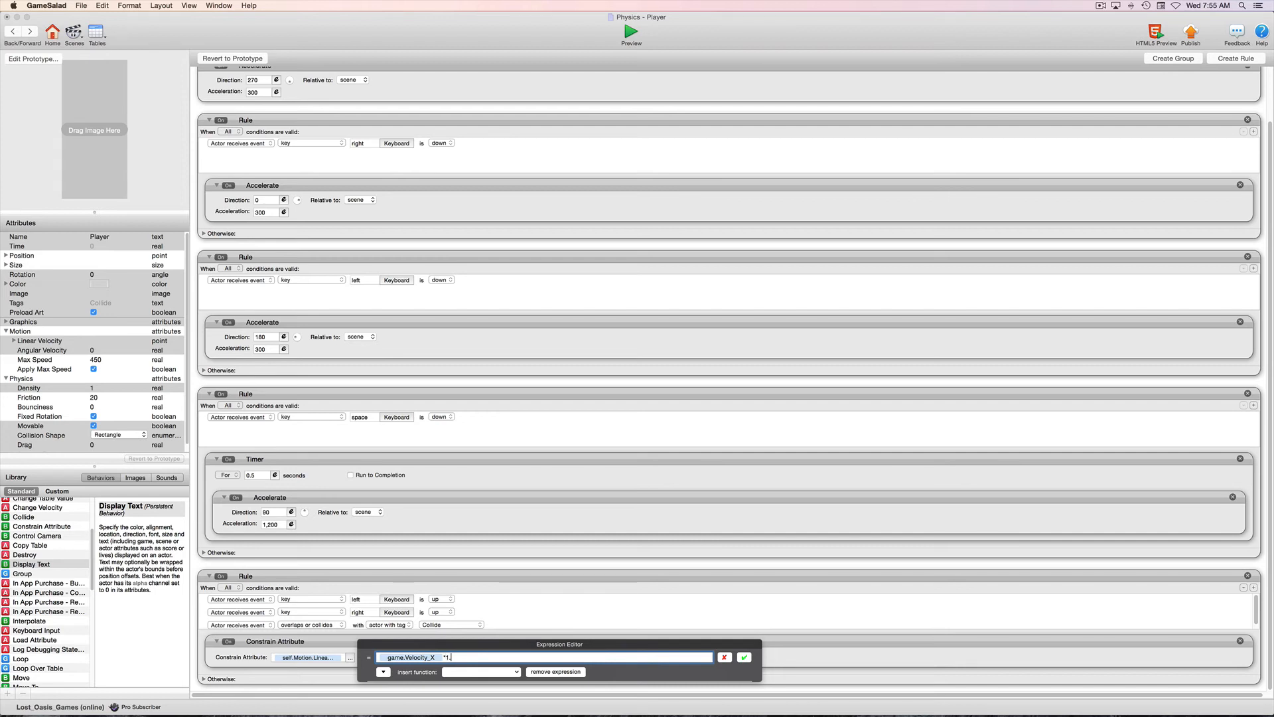
pyautogui.click(745, 657)
pyautogui.click(630, 38)
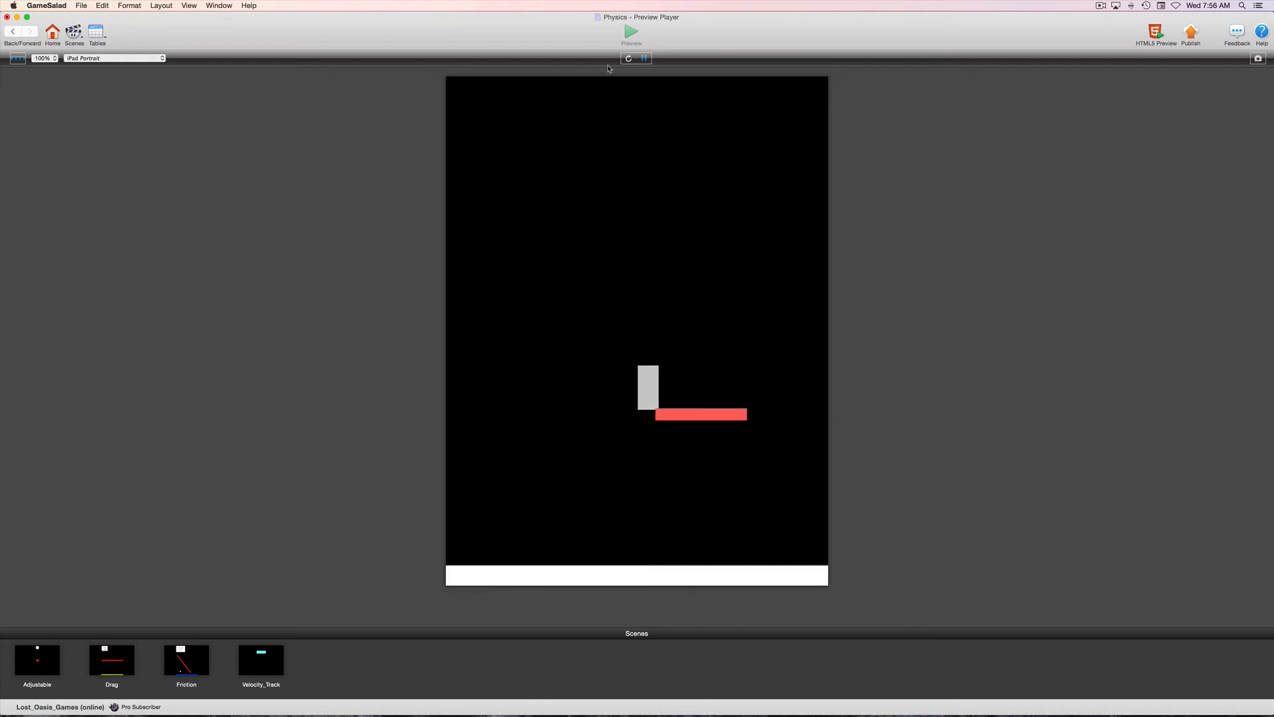
pyautogui.click(12, 32)
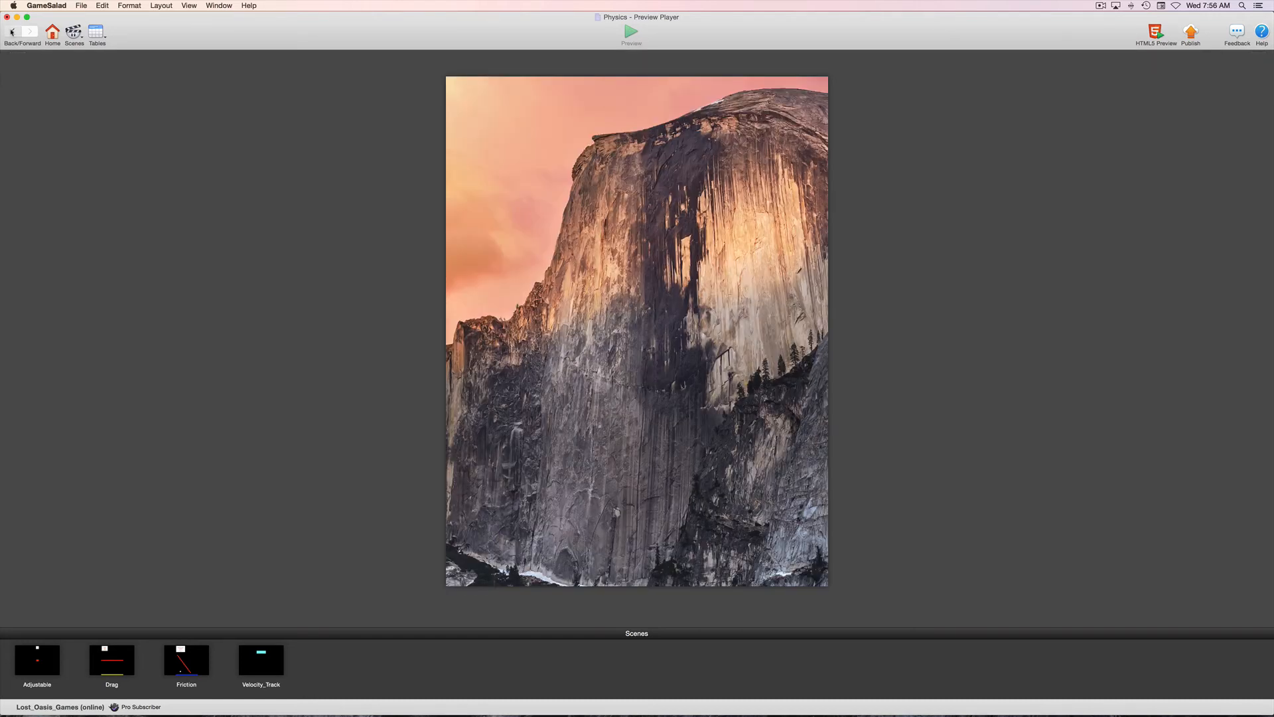
# Change the Constrain Attribute expression to game.Velocity_X*+20 and start a preview of the game.
pyautogui.scroll(-5, 430, 659)
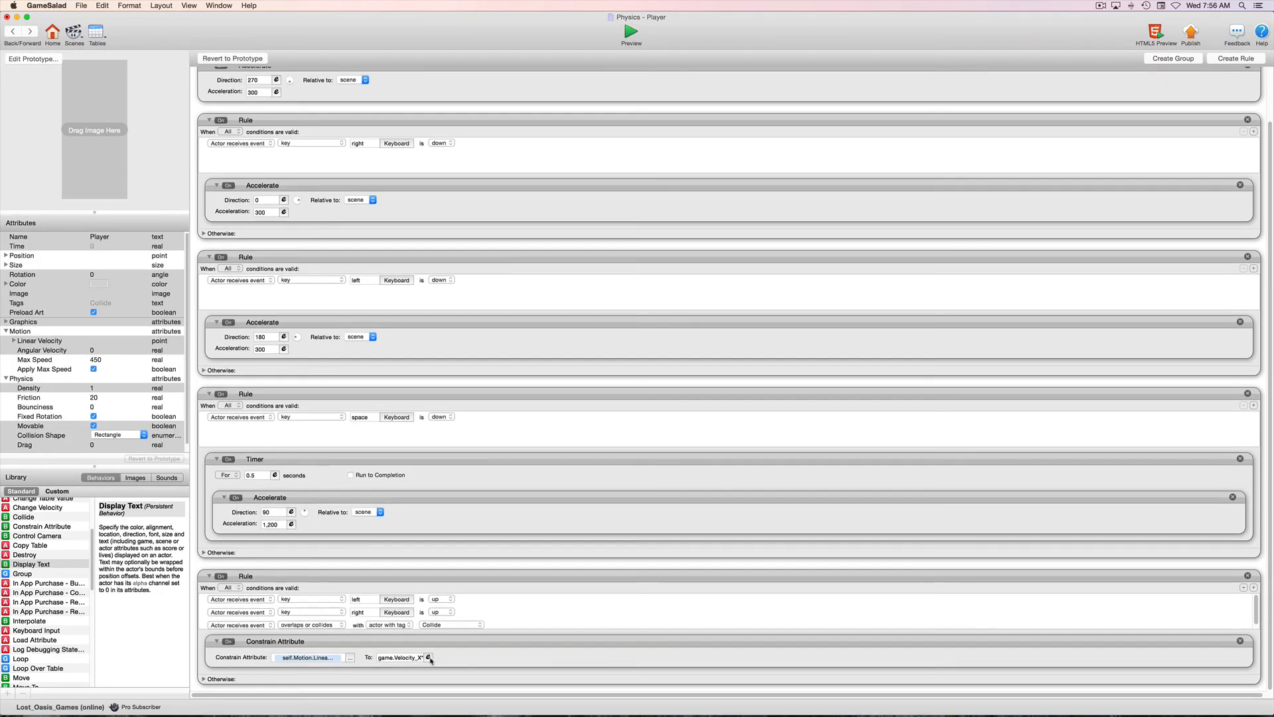
pyautogui.click(429, 658)
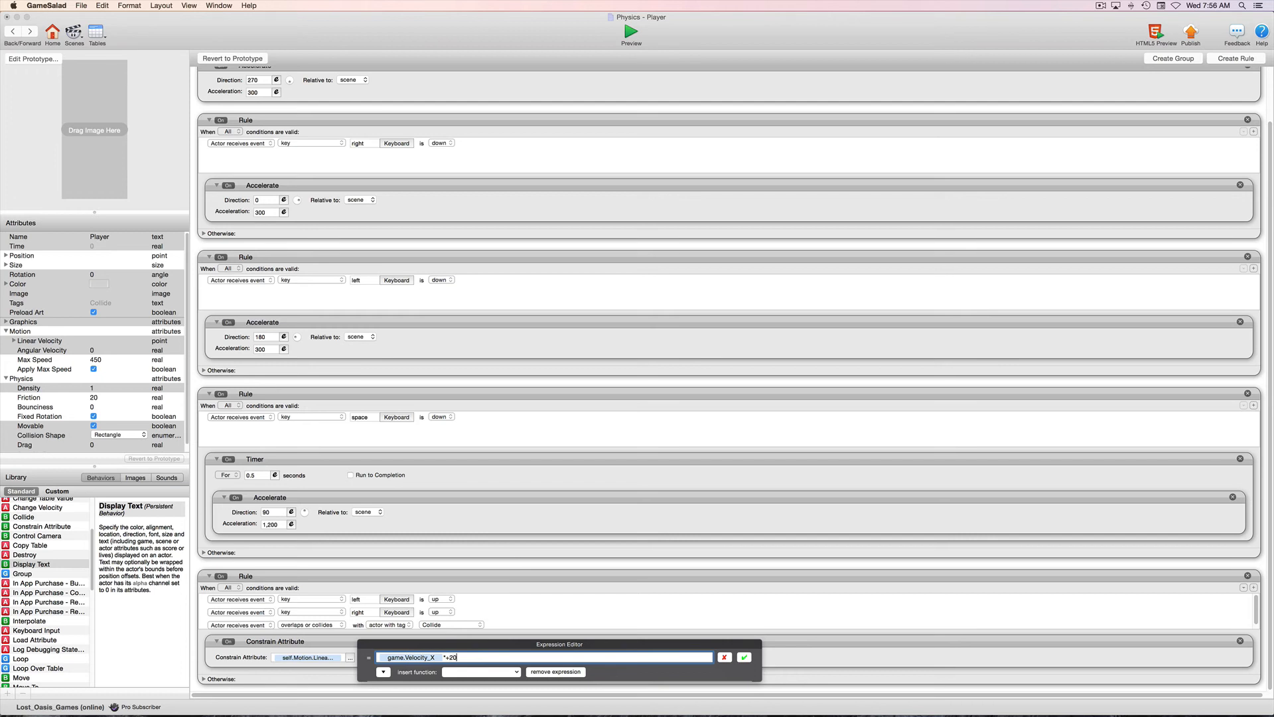
pyautogui.click(745, 657)
pyautogui.click(630, 34)
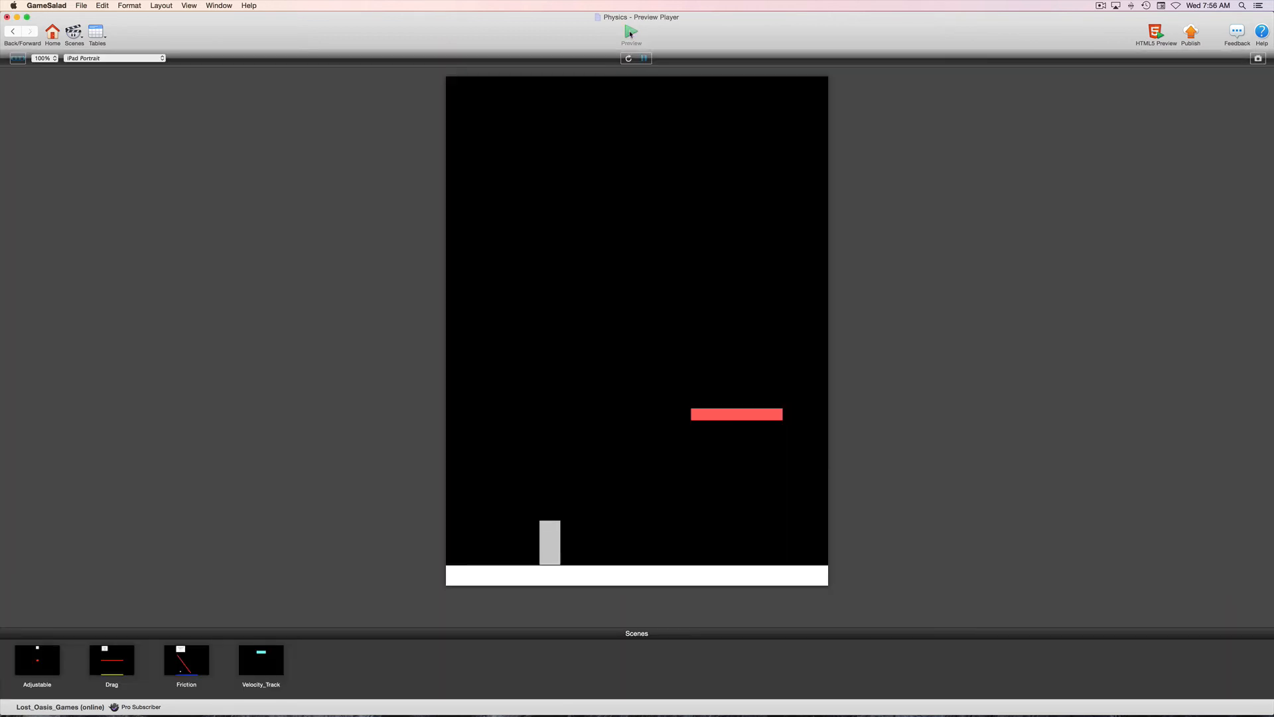
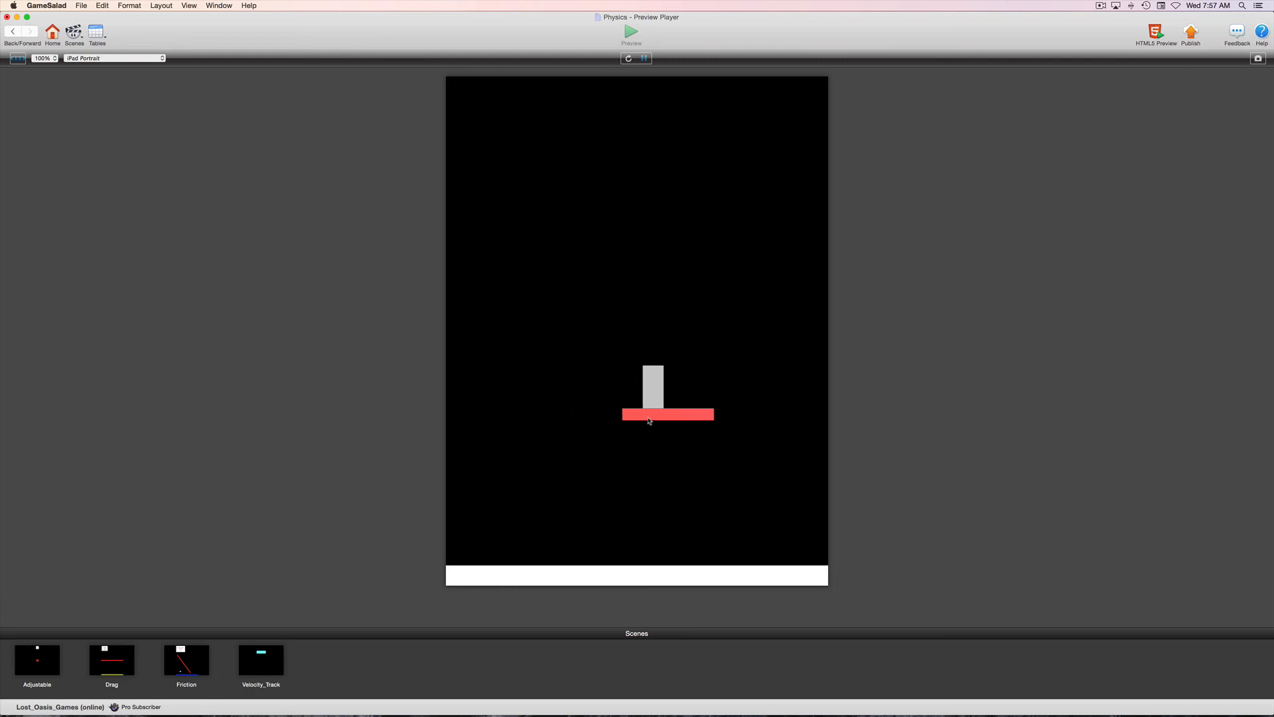
# Leave the game preview and the Player actor's rules, returning to the Adjustable scene.
pyautogui.click(12, 32)
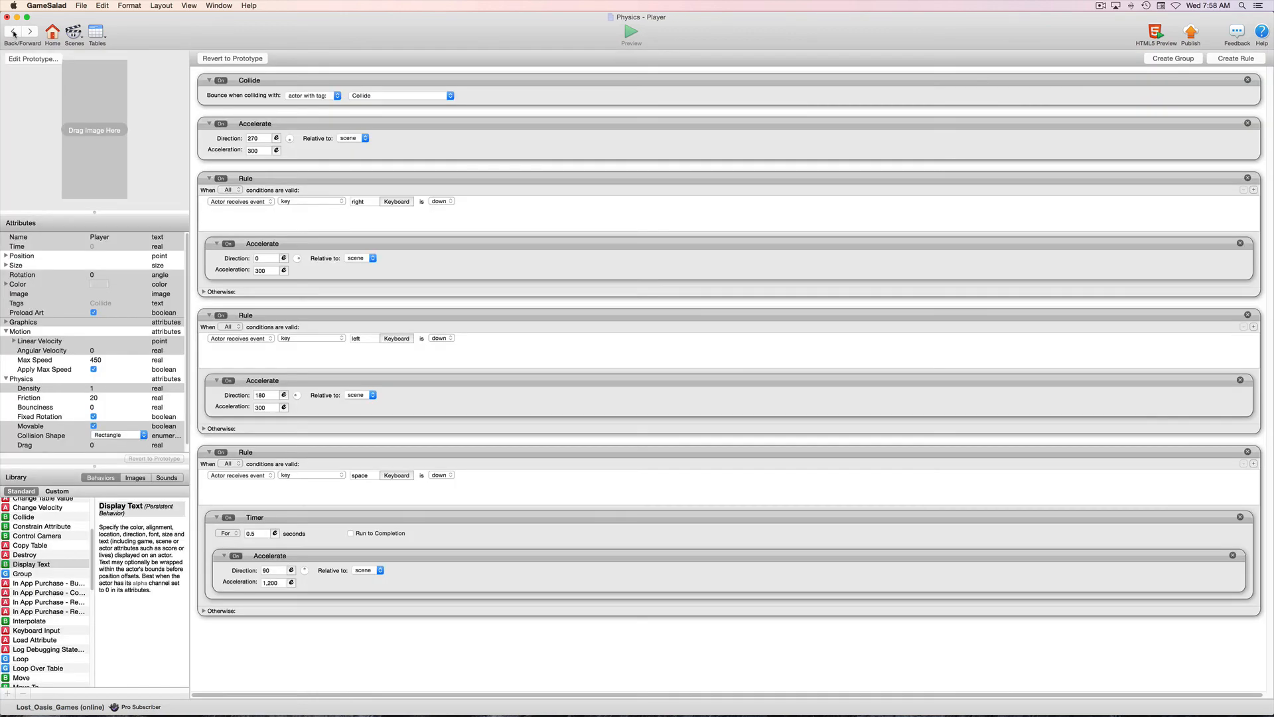
pyautogui.click(13, 32)
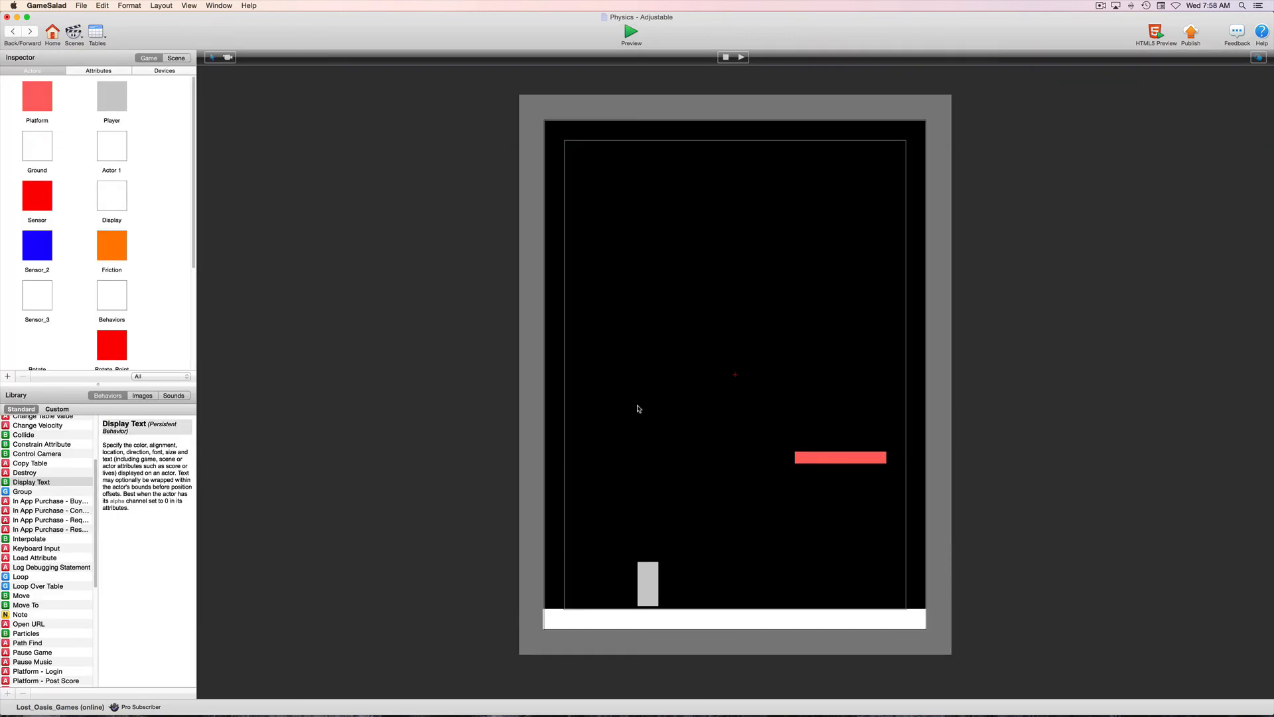